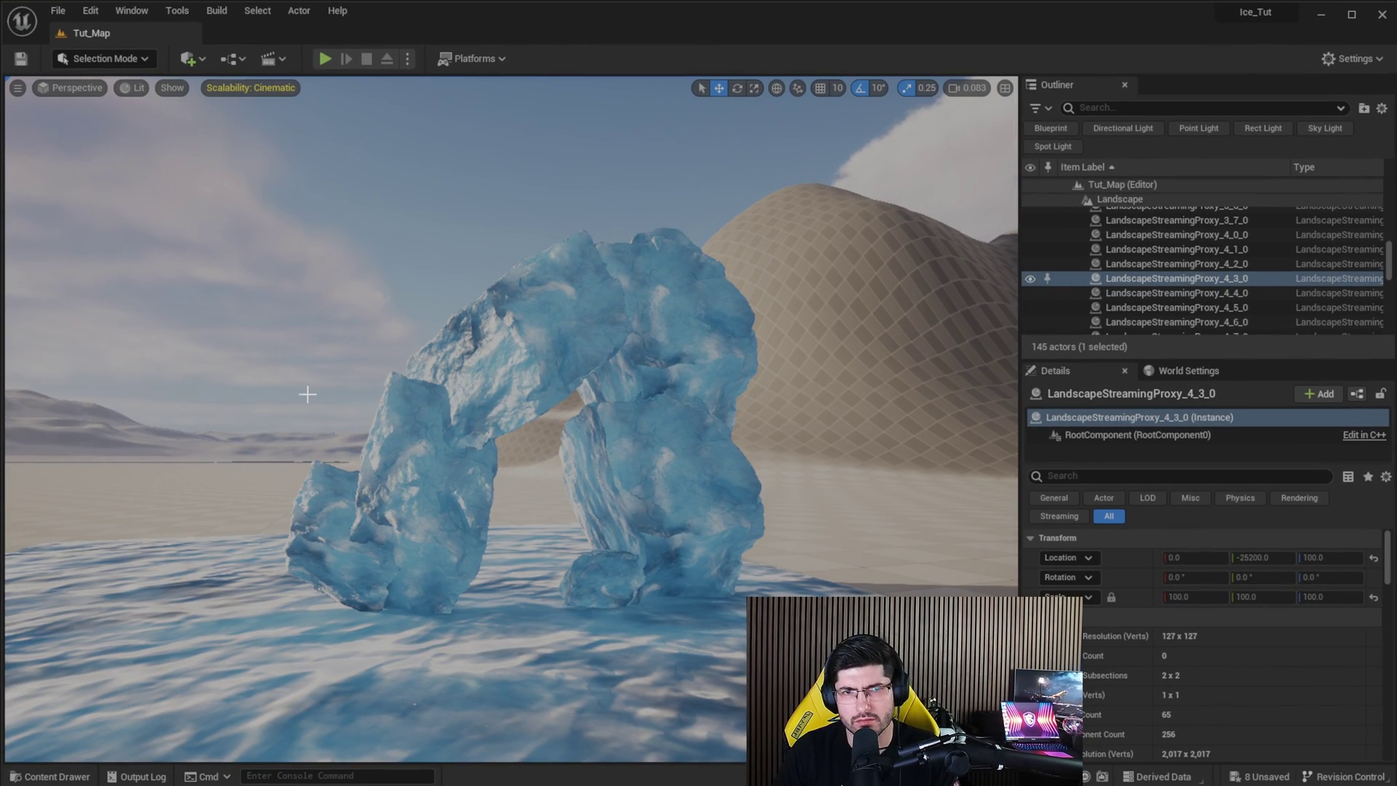
pyautogui.moveTo(559, 297); pyautogui.dragTo(559, 297, button='right')
pyautogui.moveTo(566, 370); pyautogui.dragTo(614, 377, button='right')
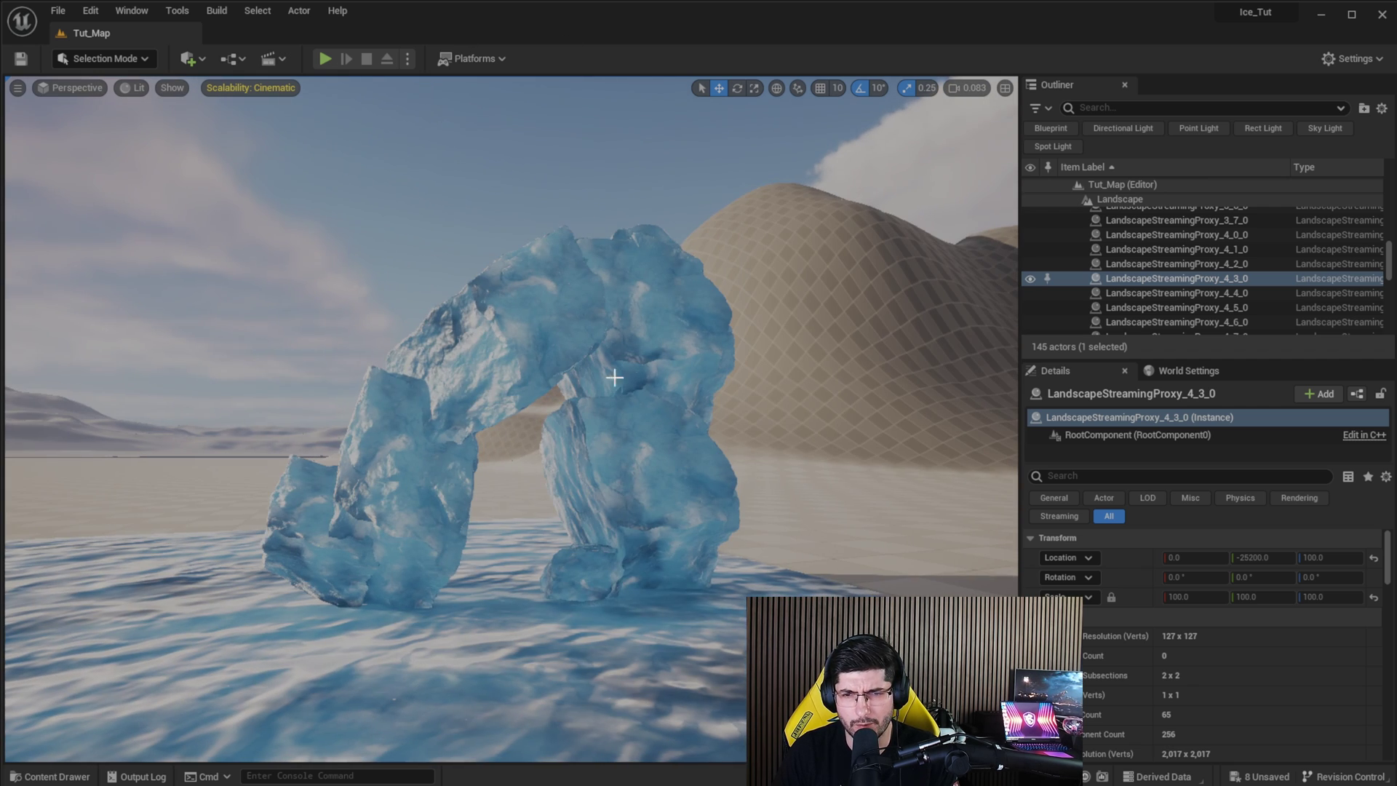
pyautogui.moveTo(485, 340); pyautogui.dragTo(517, 356, button='right')
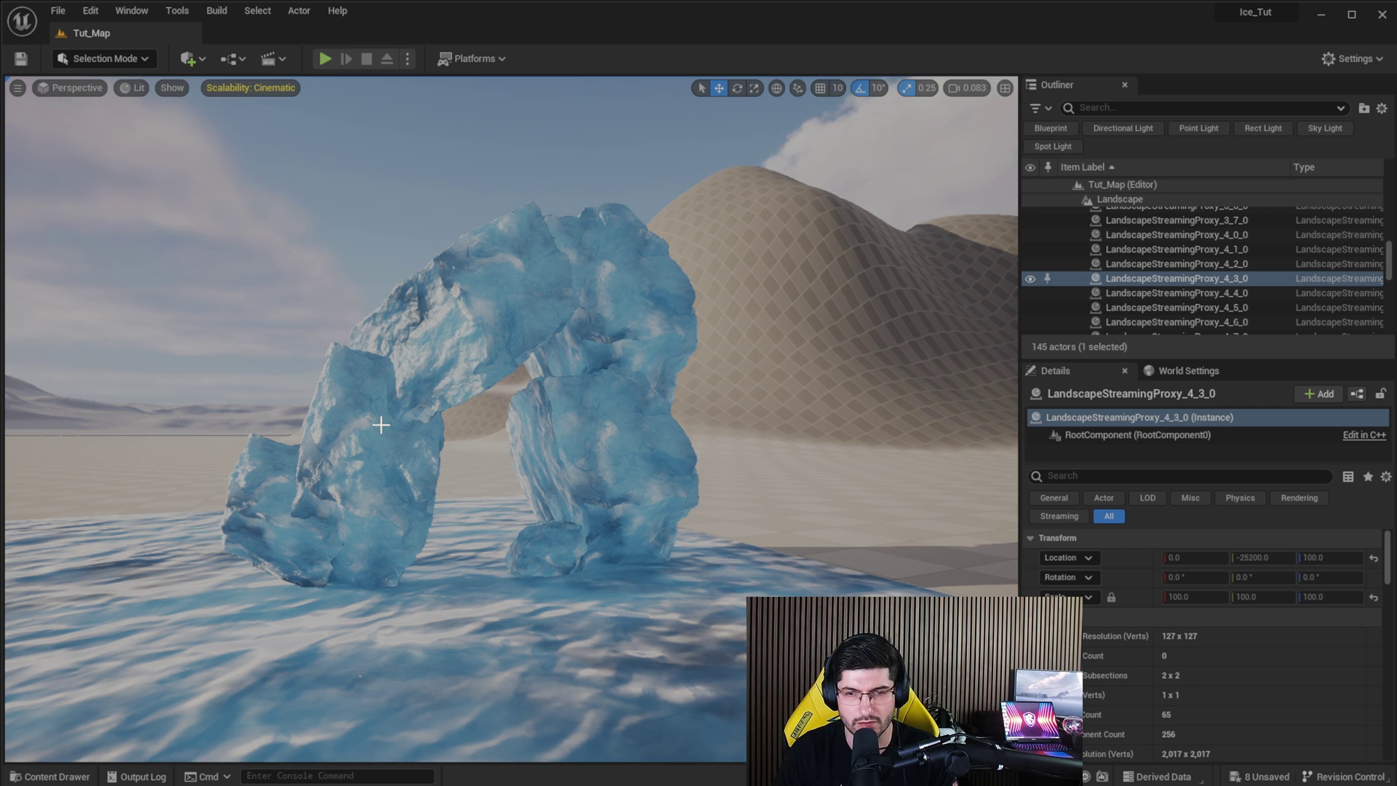
pyautogui.moveTo(377, 372); pyautogui.dragTo(405, 374, button='right')
pyautogui.moveTo(569, 359); pyautogui.dragTo(553, 360, button='right')
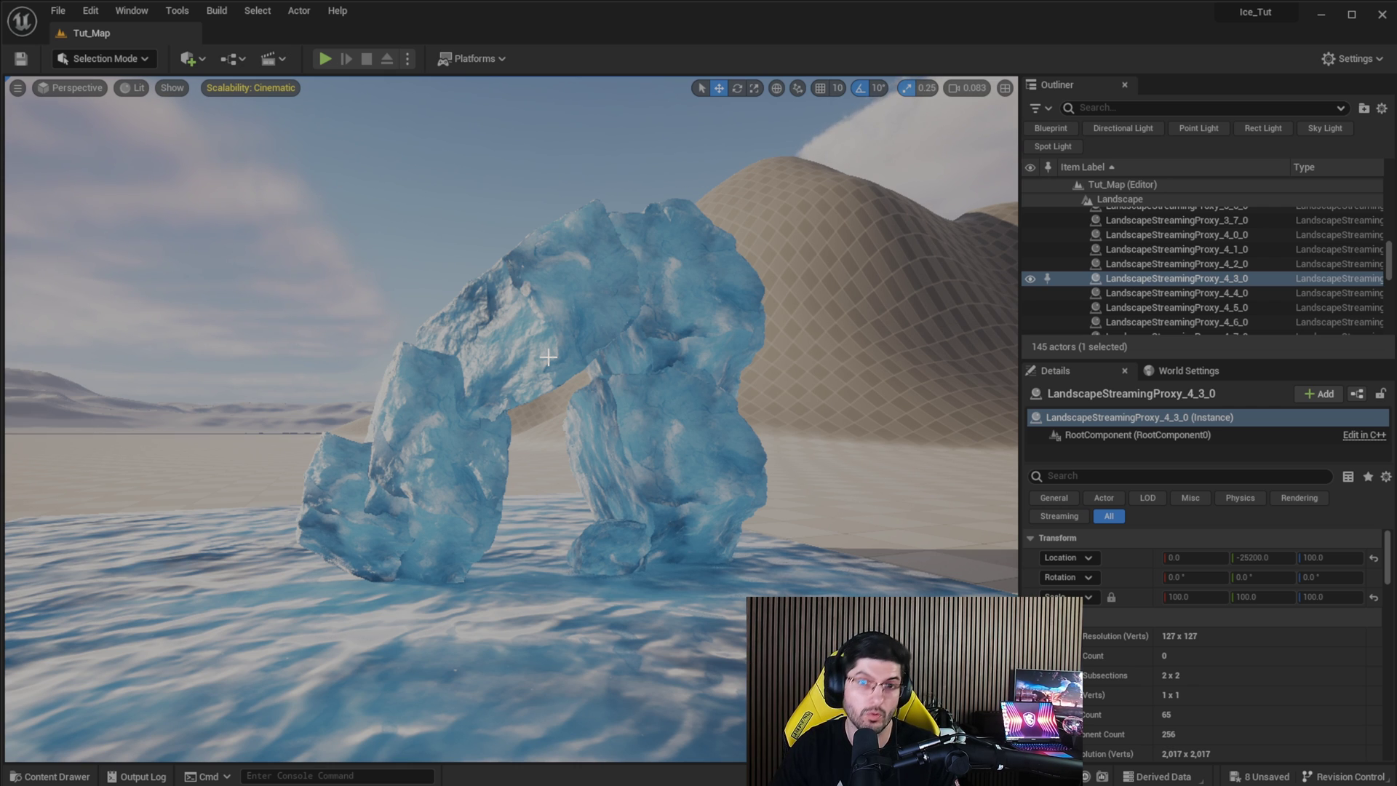
pyautogui.keyDown('alt'); pyautogui.moveTo(514, 475); pyautogui.dragTo(466, 481); pyautogui.keyUp('alt')
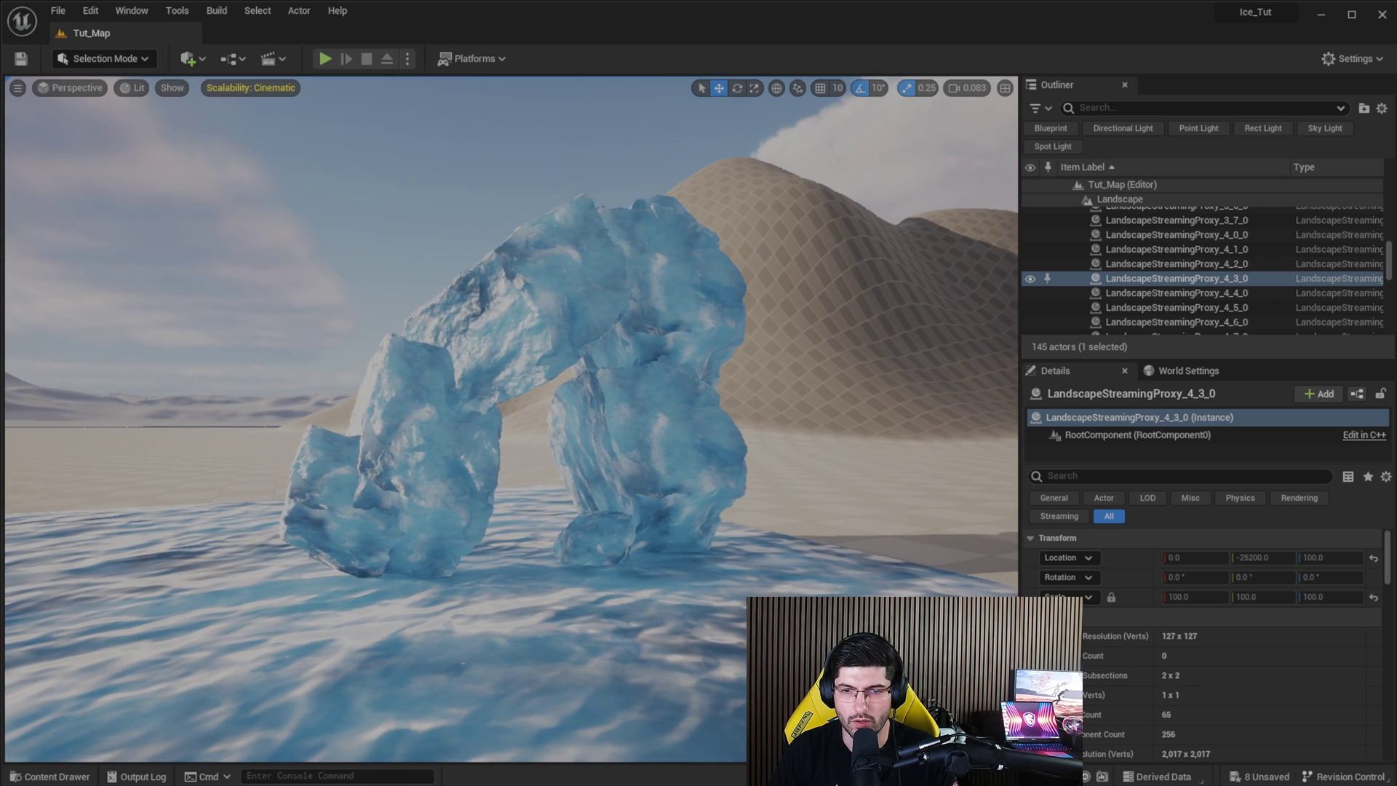
pyautogui.keyDown('alt'); pyautogui.moveTo(356, 509); pyautogui.dragTo(429, 543); pyautogui.keyUp('alt')
pyautogui.press('s')
pyautogui.moveTo(356, 509); pyautogui.dragTo(344, 510, button='right')
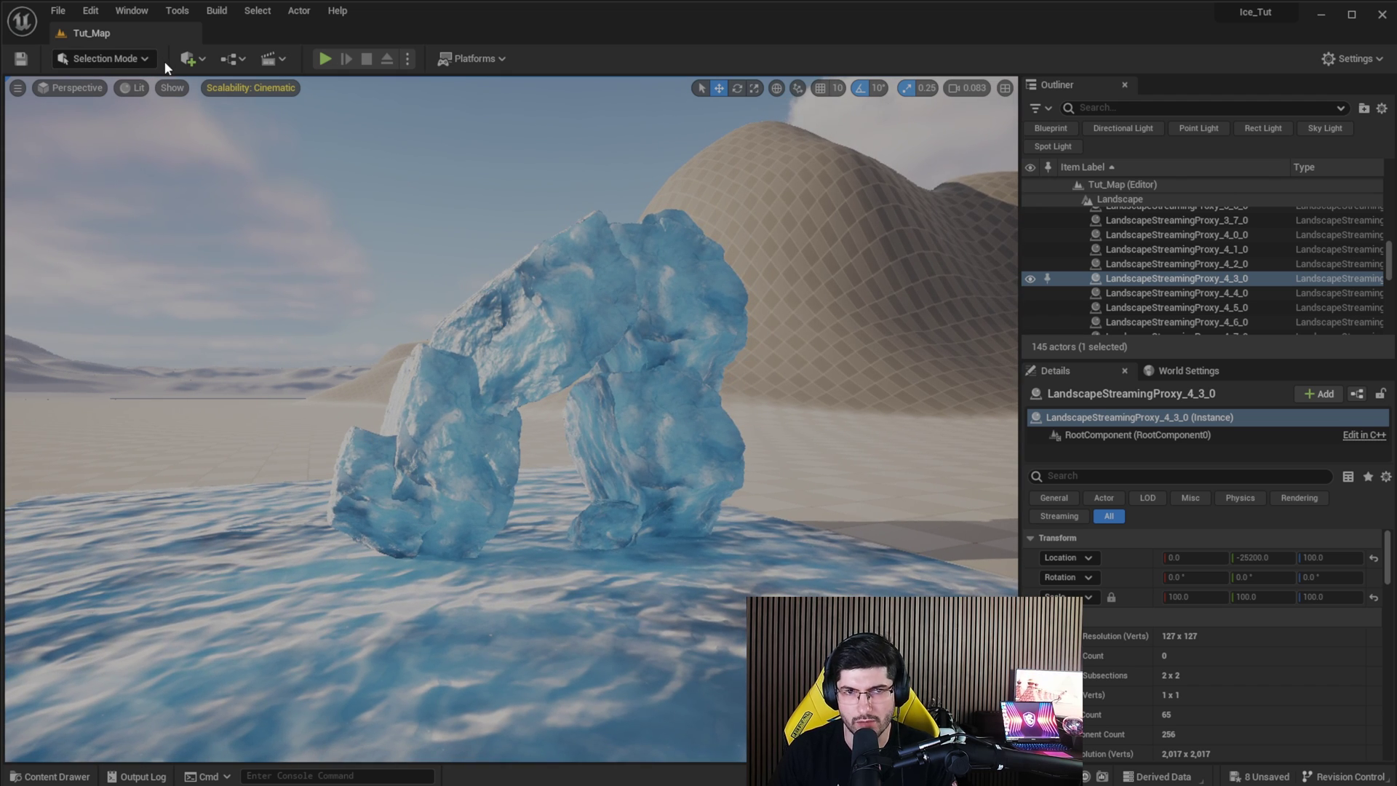
# Add a sphere shape to the level at the ice arch
pyautogui.click(190, 58)
pyautogui.moveTo(233, 260)
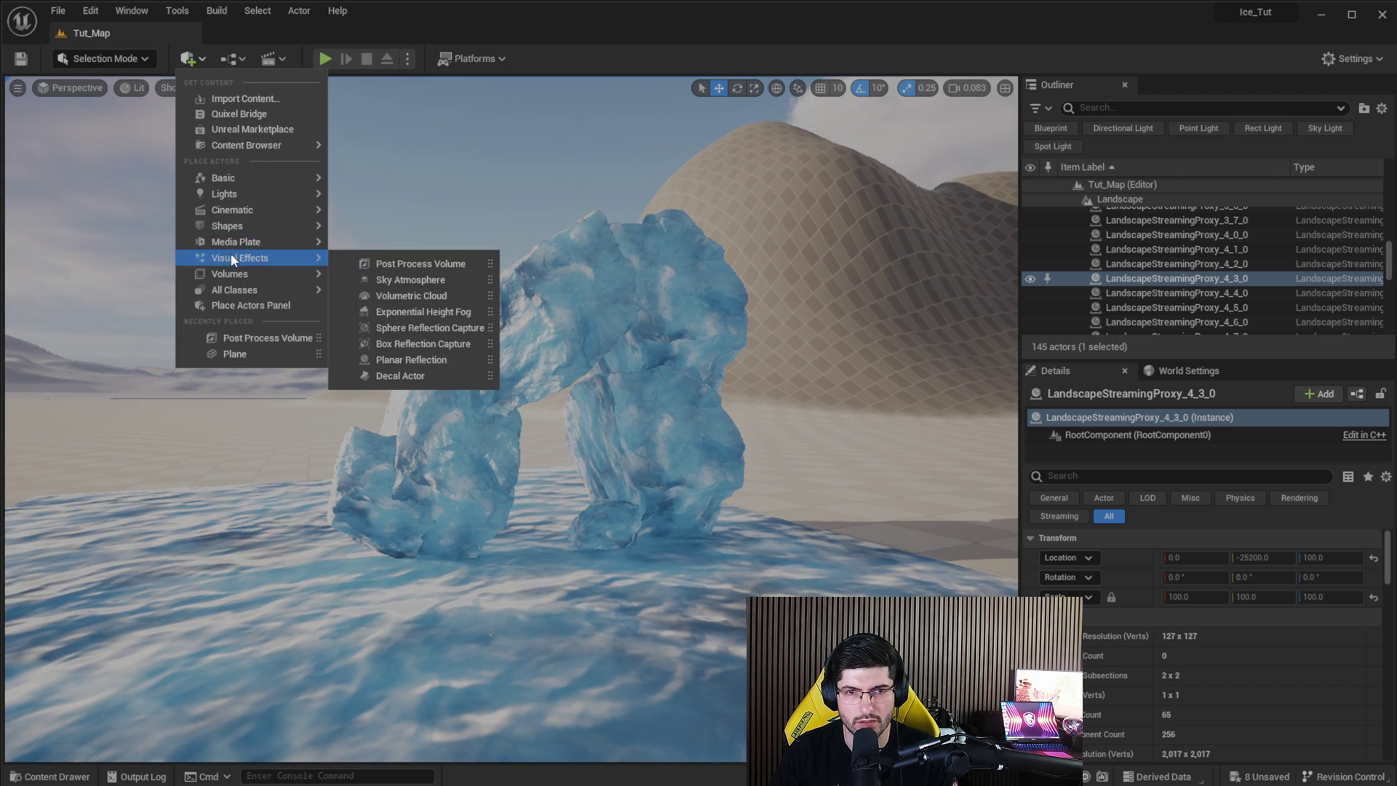
pyautogui.moveTo(230, 191)
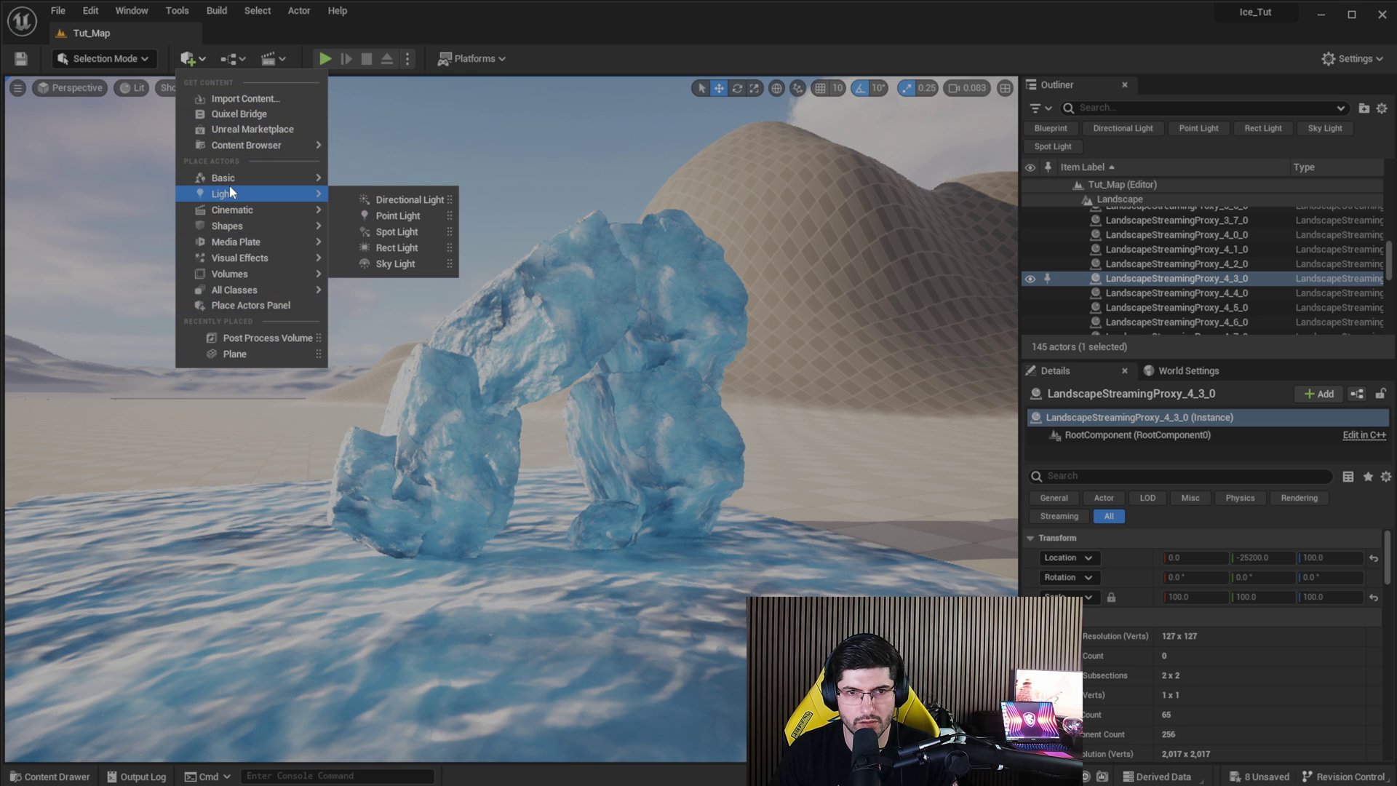
pyautogui.moveTo(228, 225)
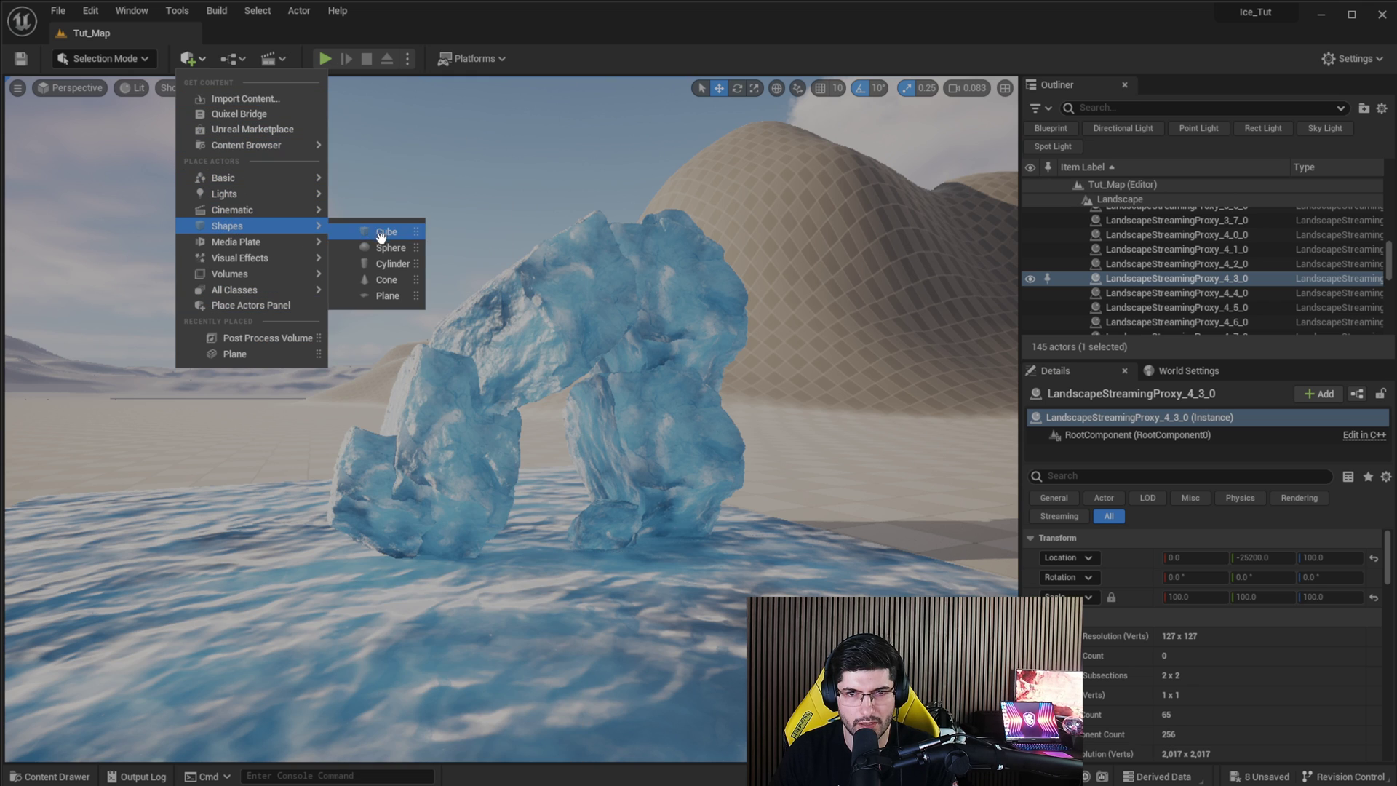
pyautogui.moveTo(391, 247); pyautogui.dragTo(557, 317)
pyautogui.press('r')
pyautogui.press('s')
pyautogui.moveTo(556, 317); pyautogui.dragTo(753, 371, button='right')
# Scale up the sphere and position it on the ice surface
pyautogui.press('a')
pyautogui.press('w')
pyautogui.moveTo(502, 372); pyautogui.dragTo(380, 346)
pyautogui.press('d')
pyautogui.moveTo(380, 346); pyautogui.dragTo(288, 319, button='right')
pyautogui.moveTo(437, 428); pyautogui.dragTo(513, 417)
pyautogui.moveTo(513, 417); pyautogui.dragTo(486, 410, button='right')
pyautogui.press('d')
pyautogui.scroll(-2, 1268, 653)
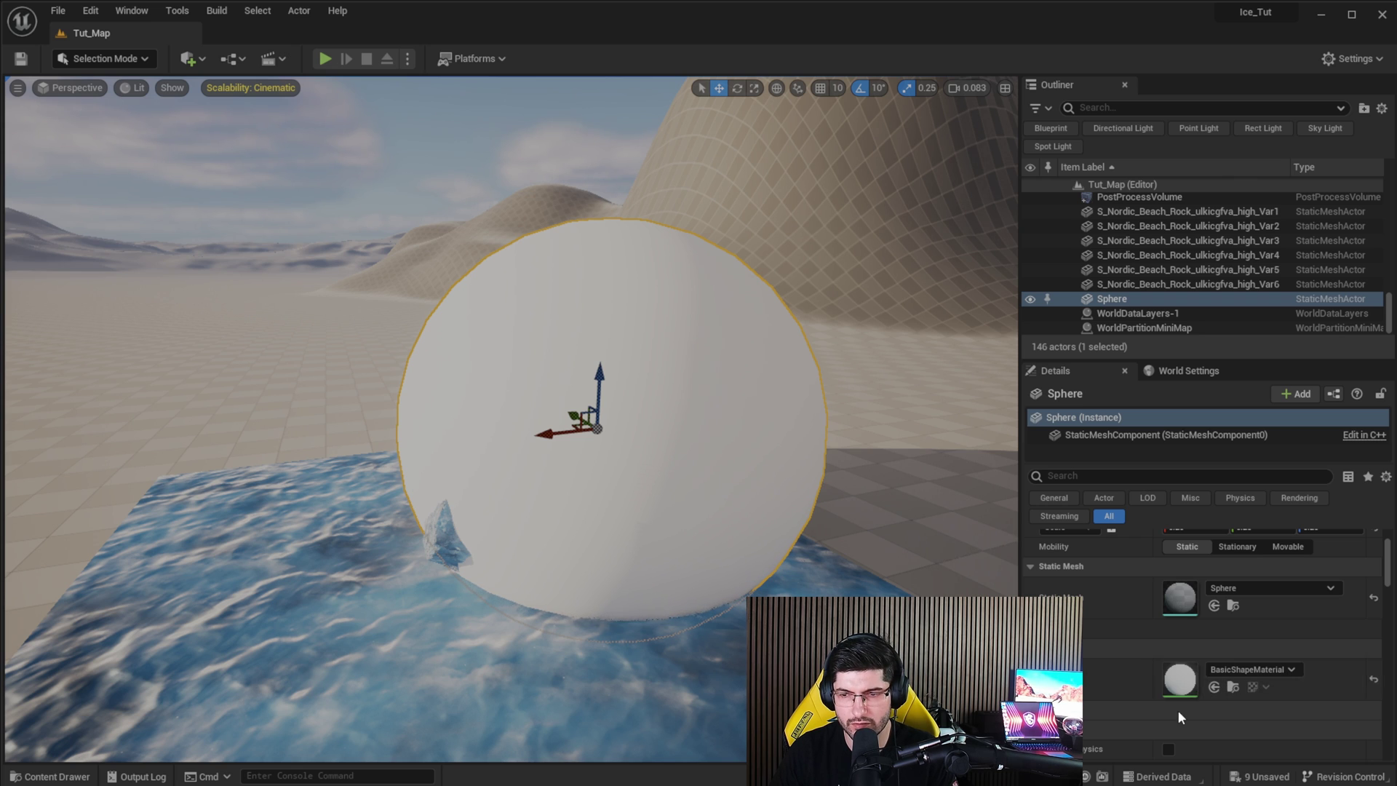
# Create a folder named Easy_Fog in the project's Content folder and open it
pyautogui.moveTo(728, 451); pyautogui.dragTo(784, 448, button='right')
pyautogui.press('w')
pyautogui.press('d')
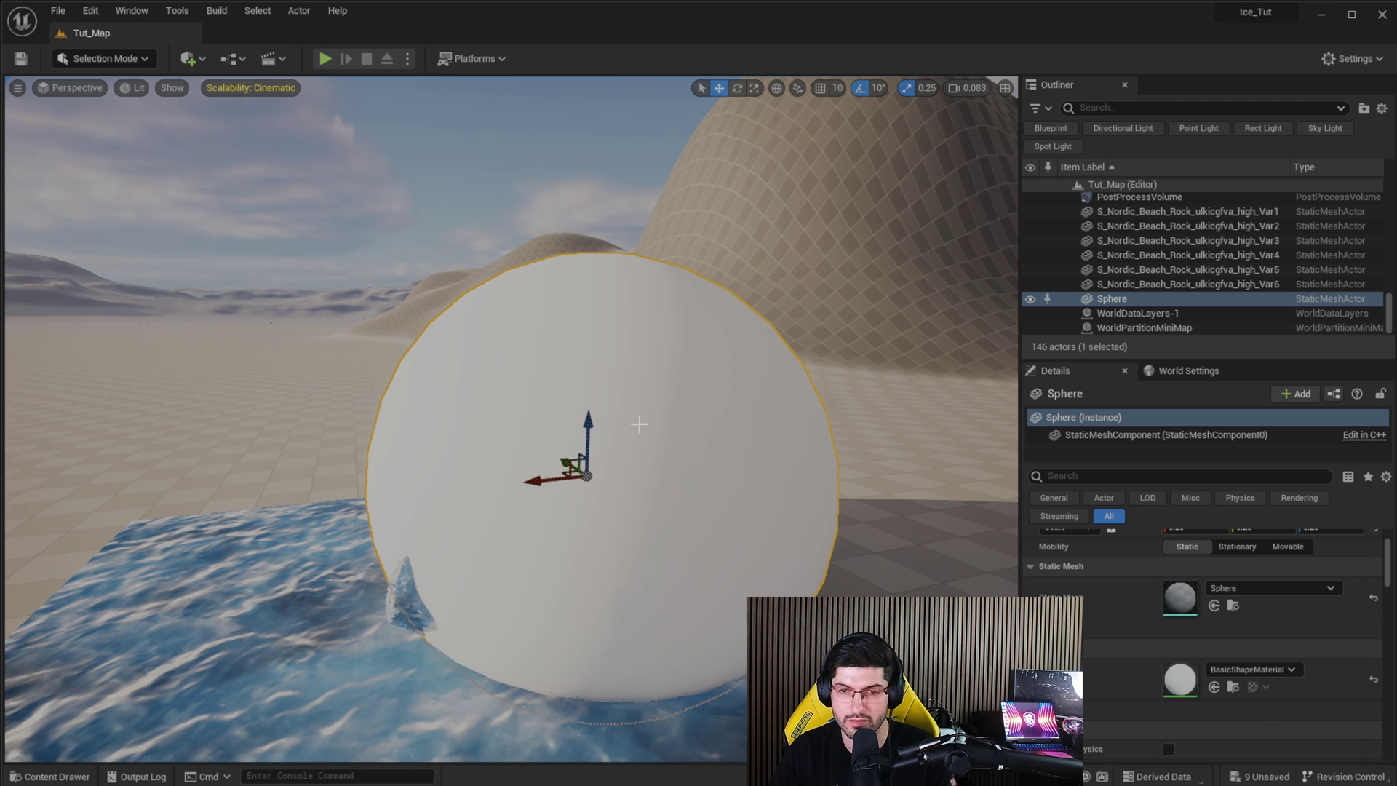
pyautogui.moveTo(633, 424); pyautogui.dragTo(641, 439, button='right')
pyautogui.hotkey('ctrl', 'space')
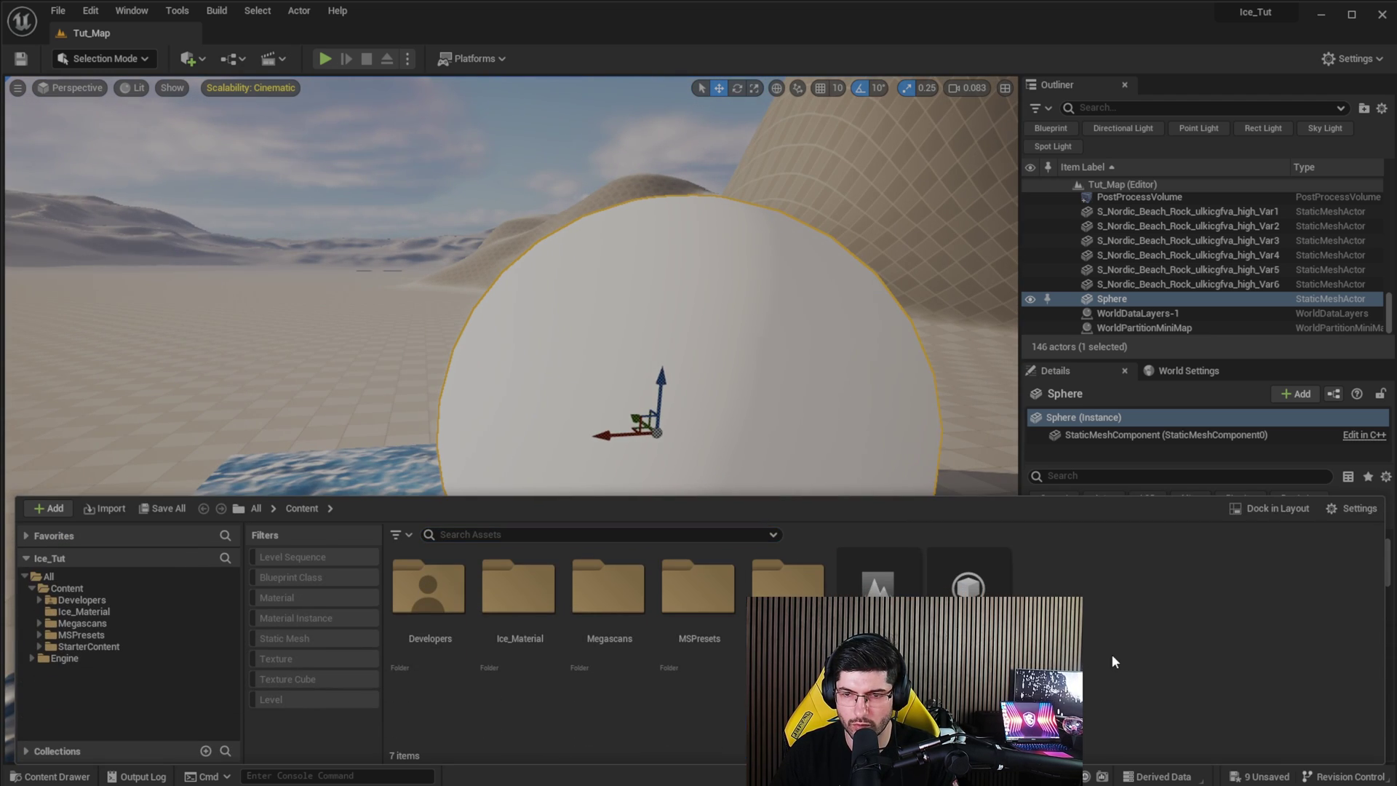
pyautogui.rightClick(1199, 641)
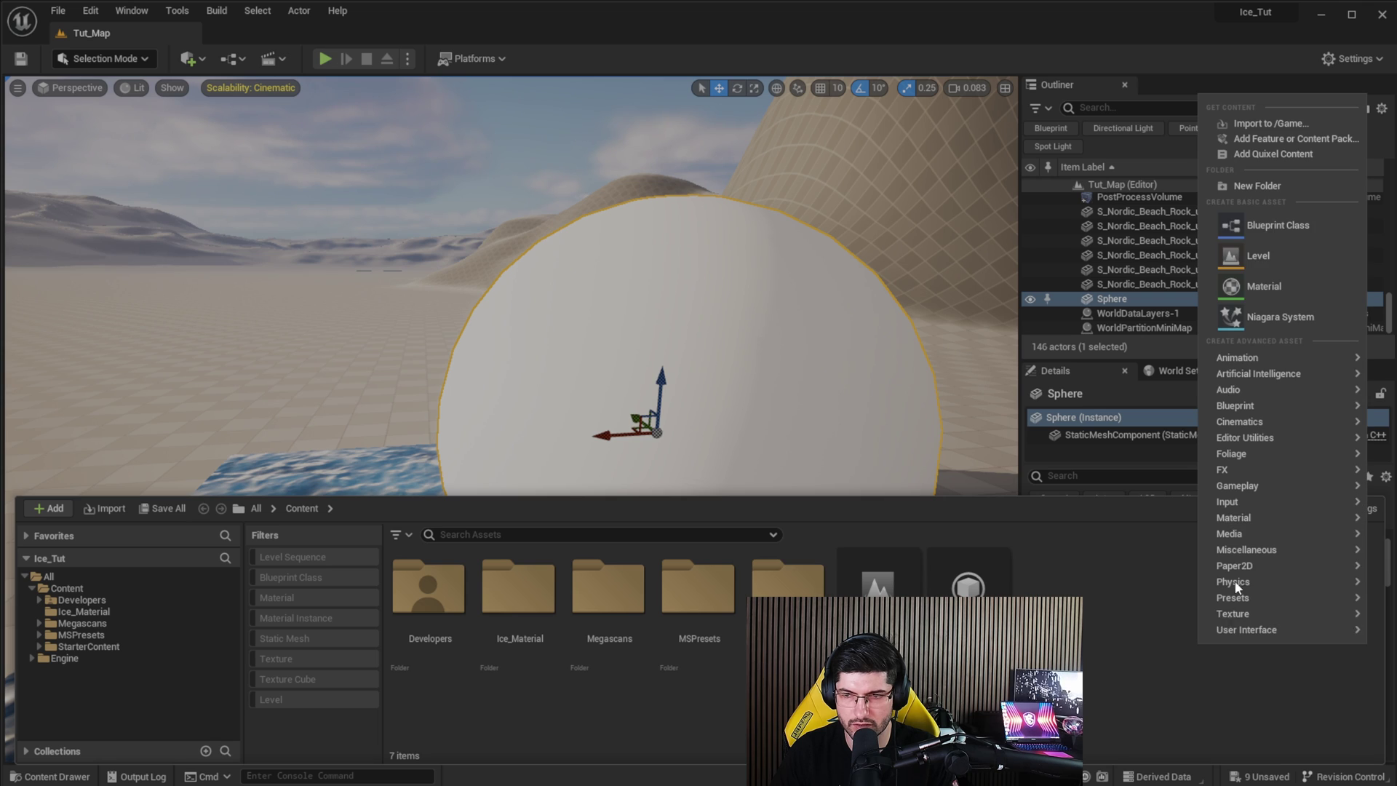
pyautogui.click(1259, 186)
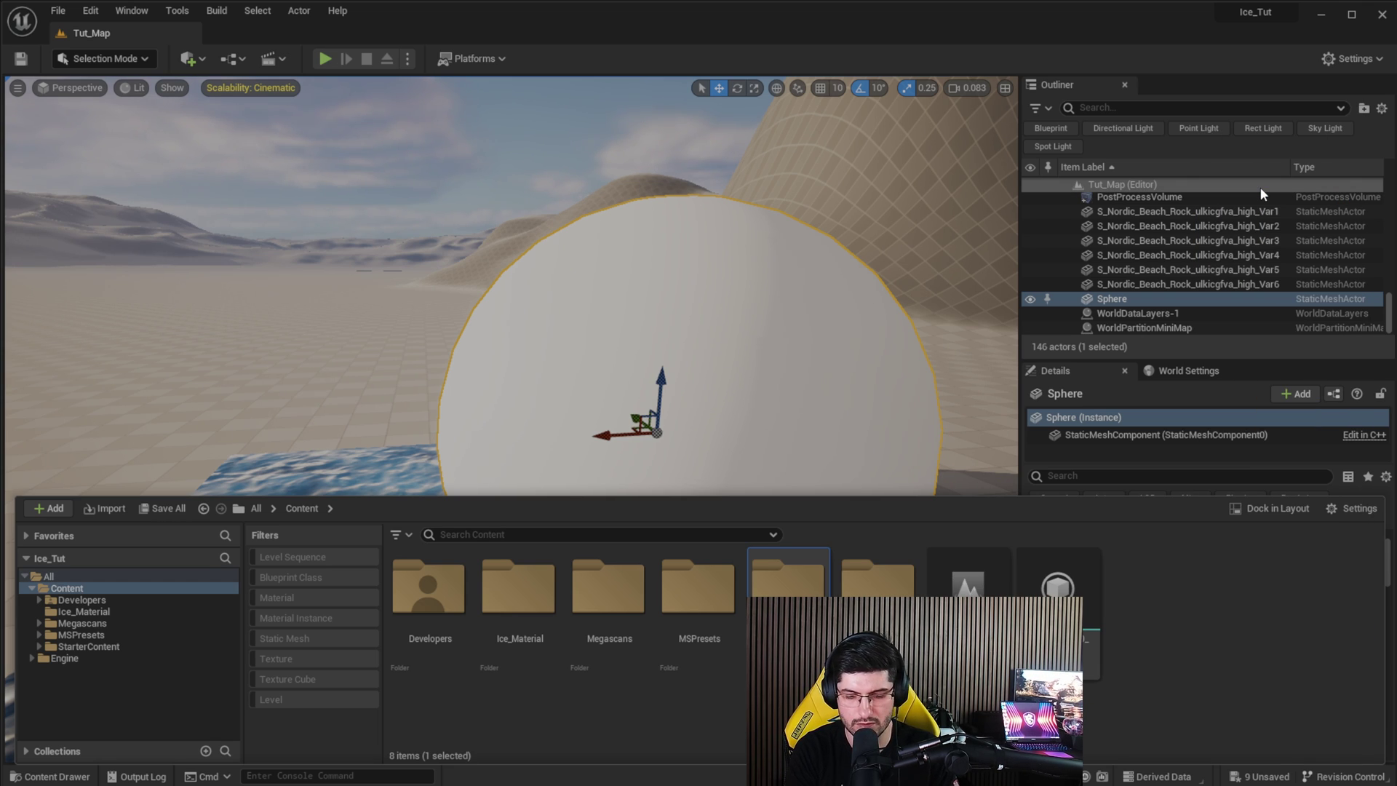
pyautogui.press('Return')
pyautogui.press('Return')
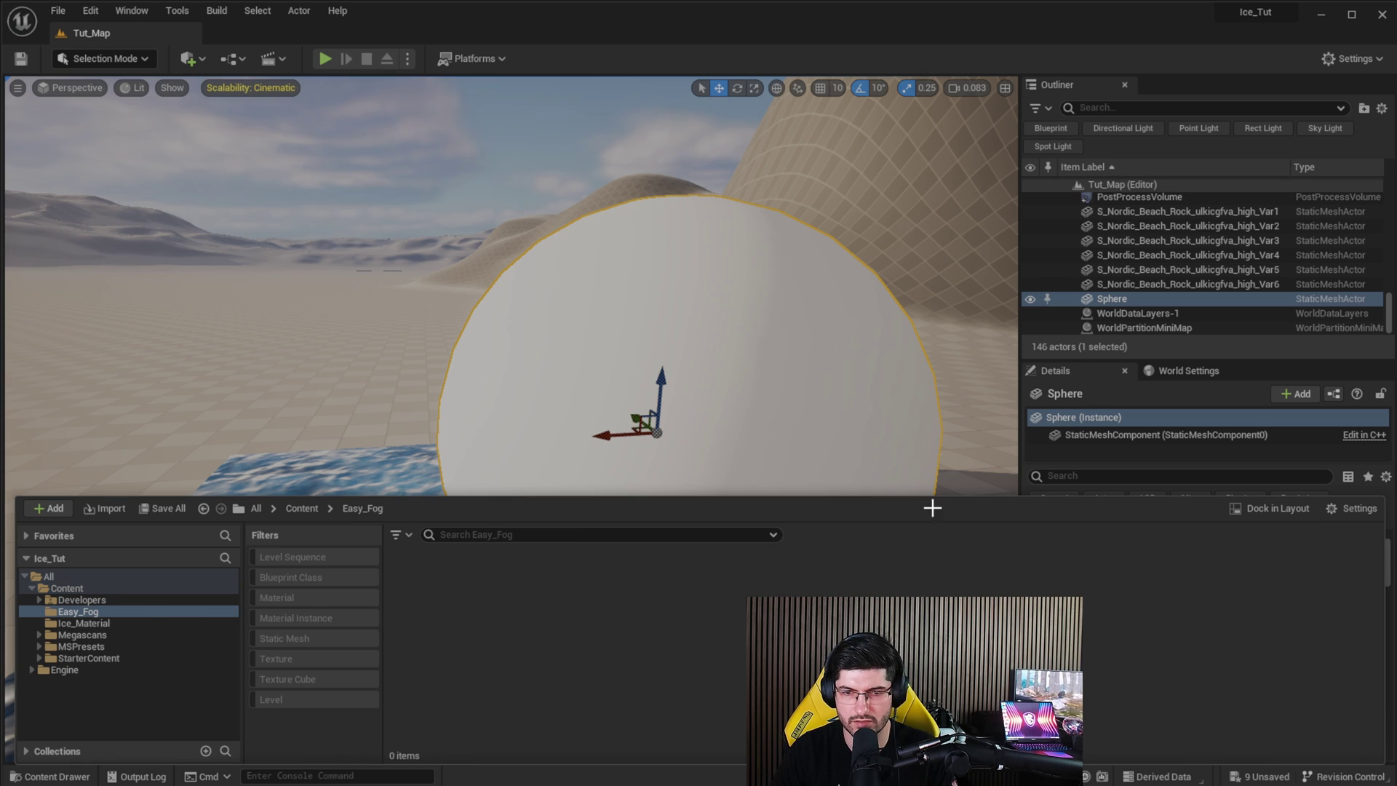
# Create a material named M_Fog in the Easy_Fog folder
pyautogui.rightClick(599, 638)
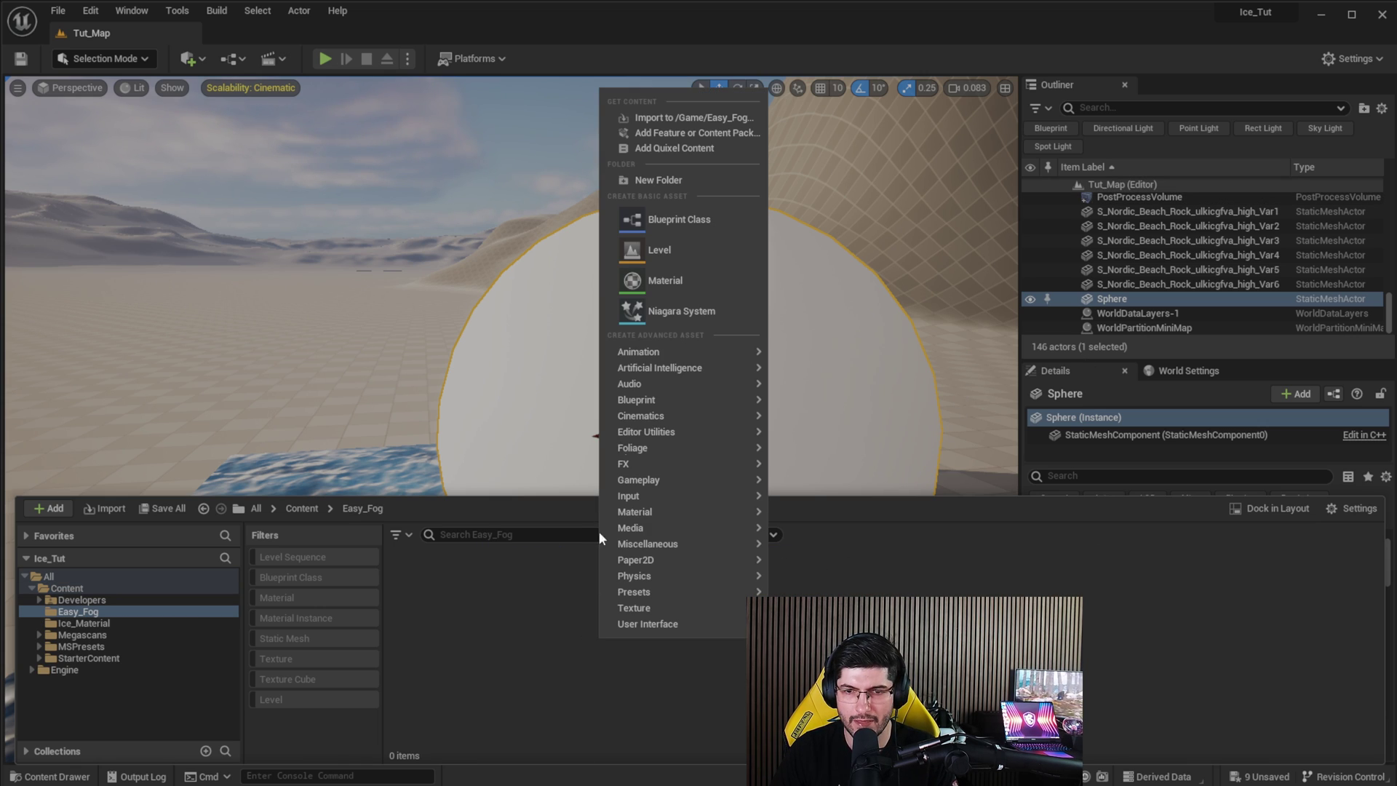
pyautogui.click(675, 290)
pyautogui.write('M_Fog')
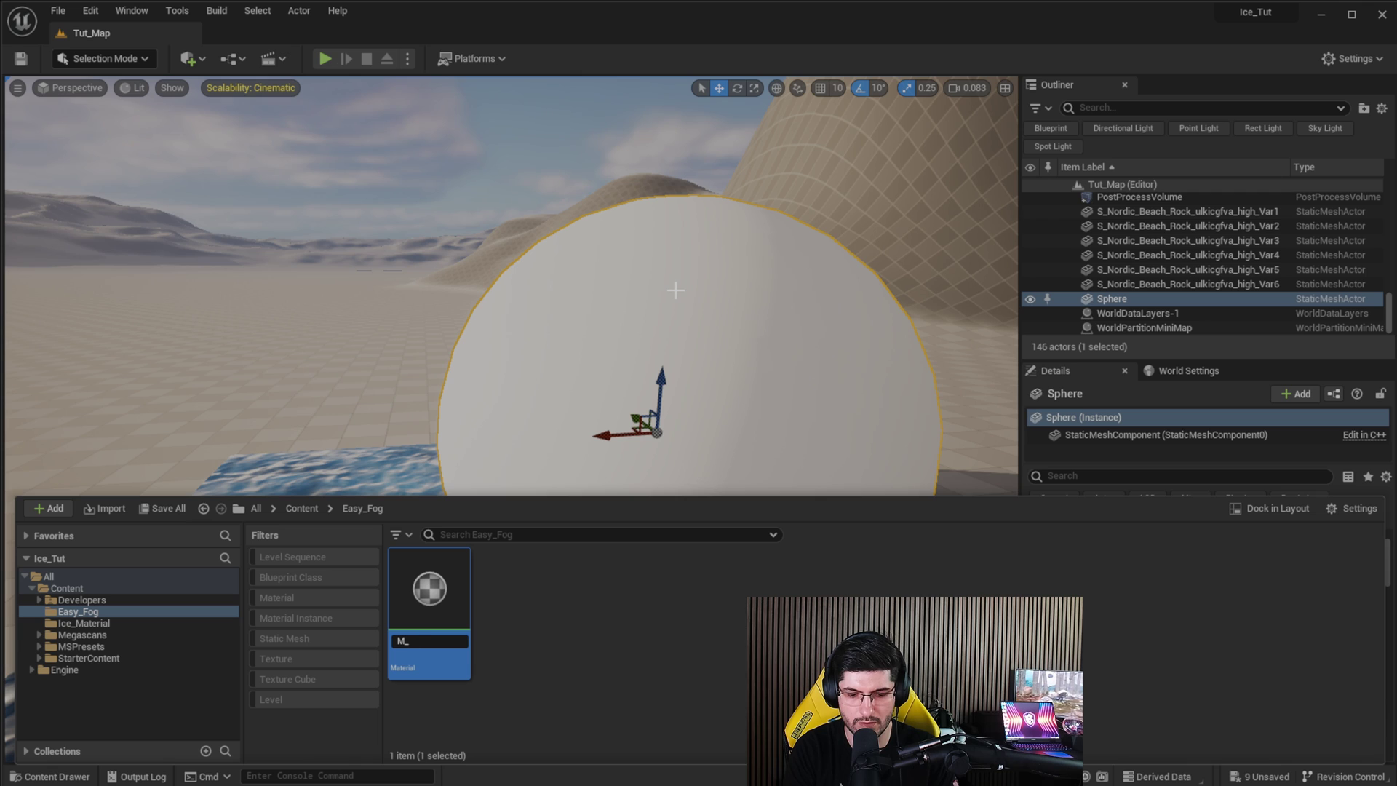
pyautogui.press('Return')
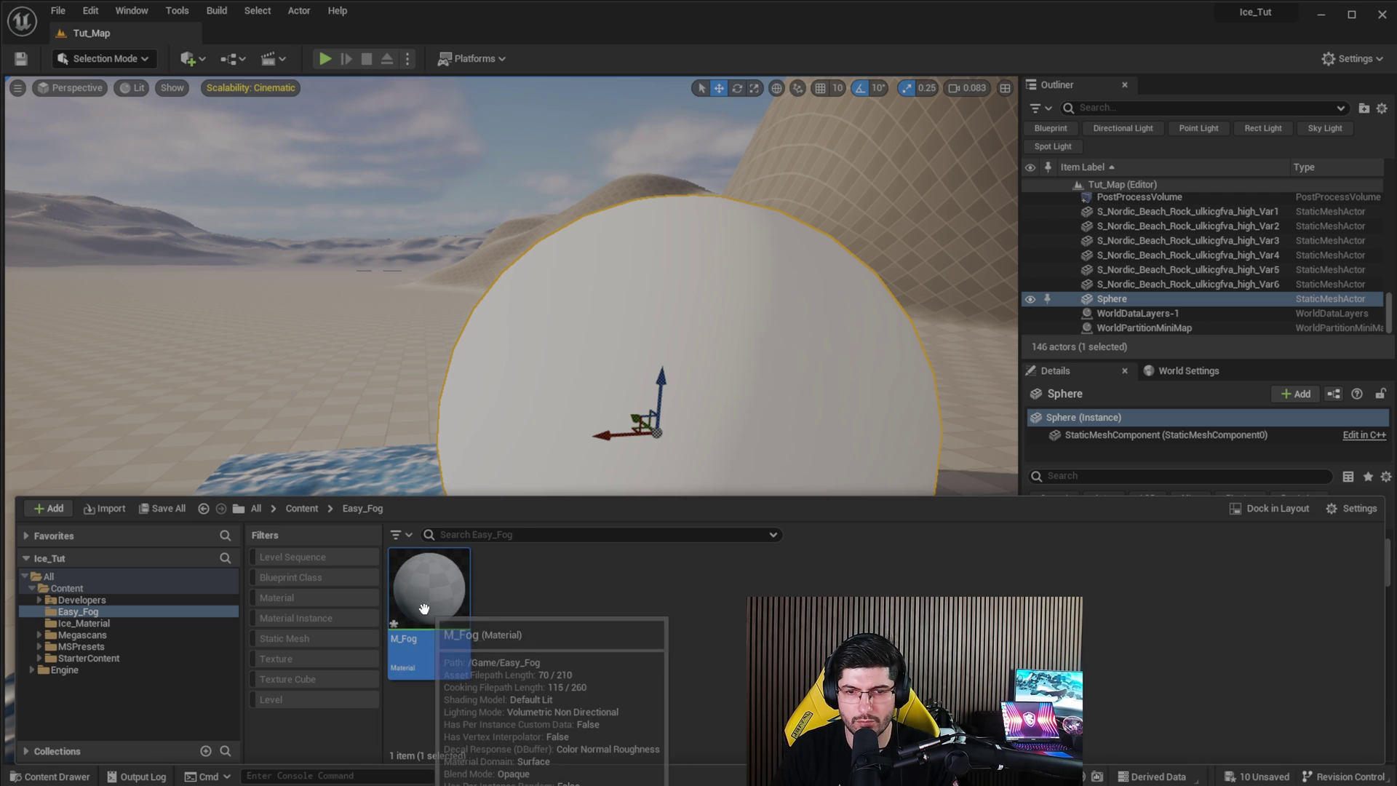
# Open M_Fog in the material editor and dock its window beside the Tut_Map level
pyautogui.click(569, 376)
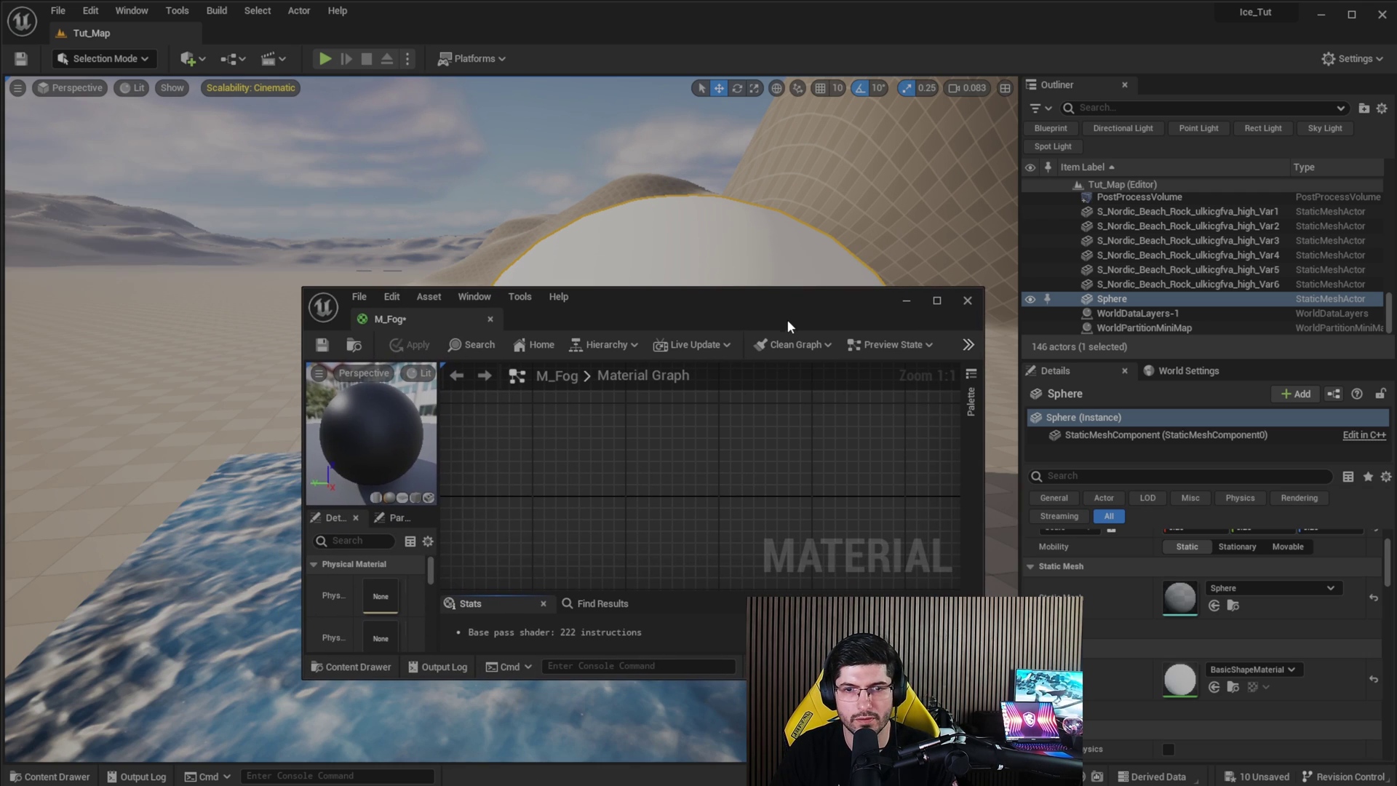
pyautogui.click(418, 317)
pyautogui.moveTo(248, 41); pyautogui.dragTo(248, 35)
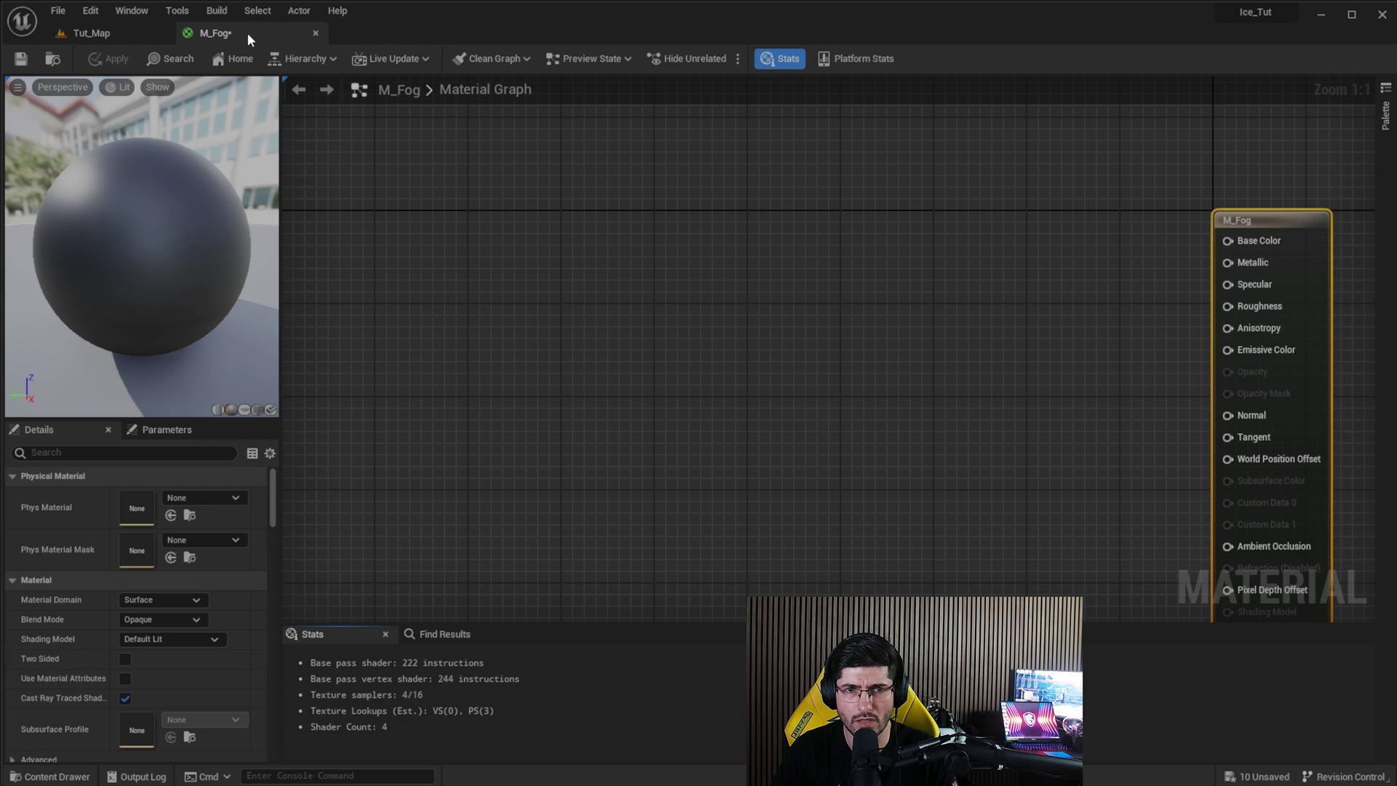
pyautogui.moveTo(926, 328); pyautogui.dragTo(767, 288, button='right')
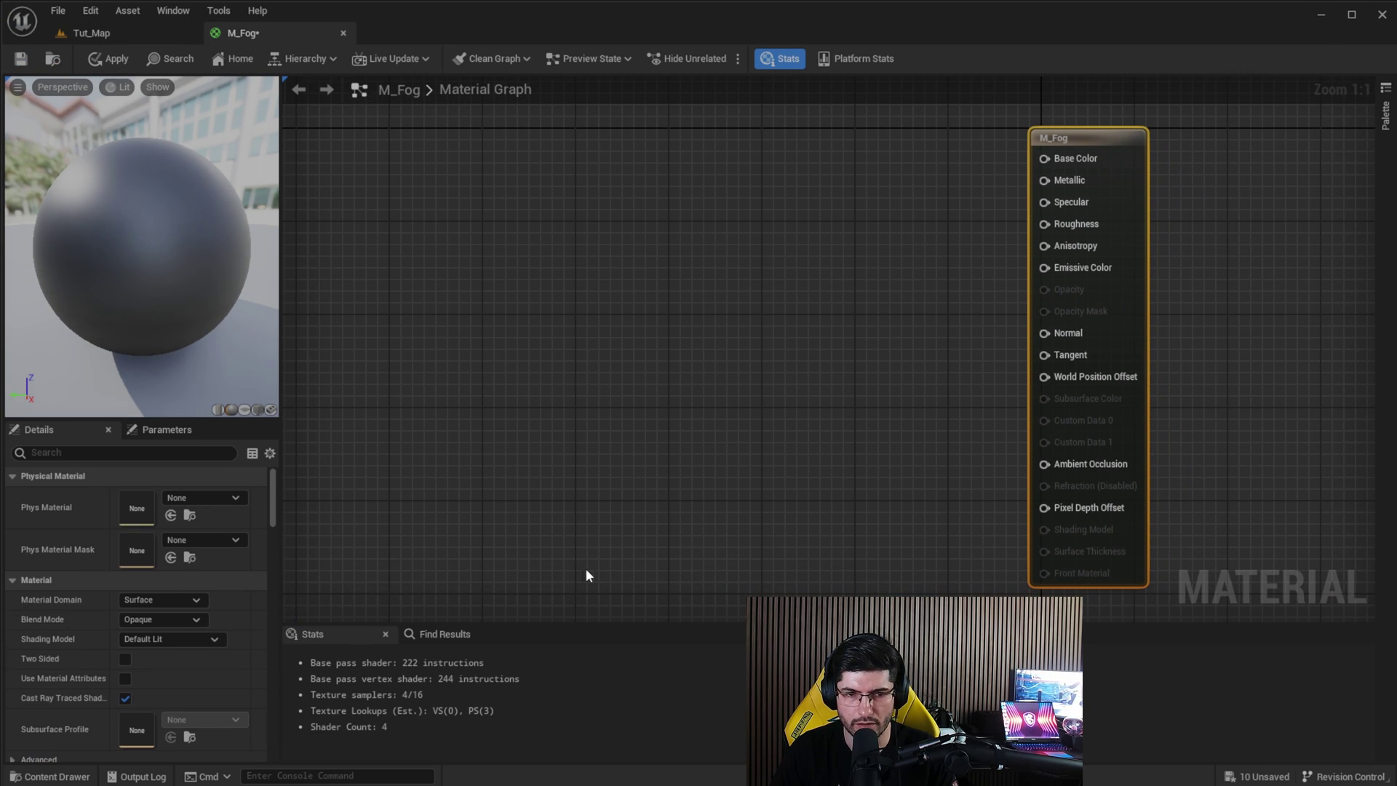
# Set the M_Fog material's blend mode to Translucent
pyautogui.click(135, 620)
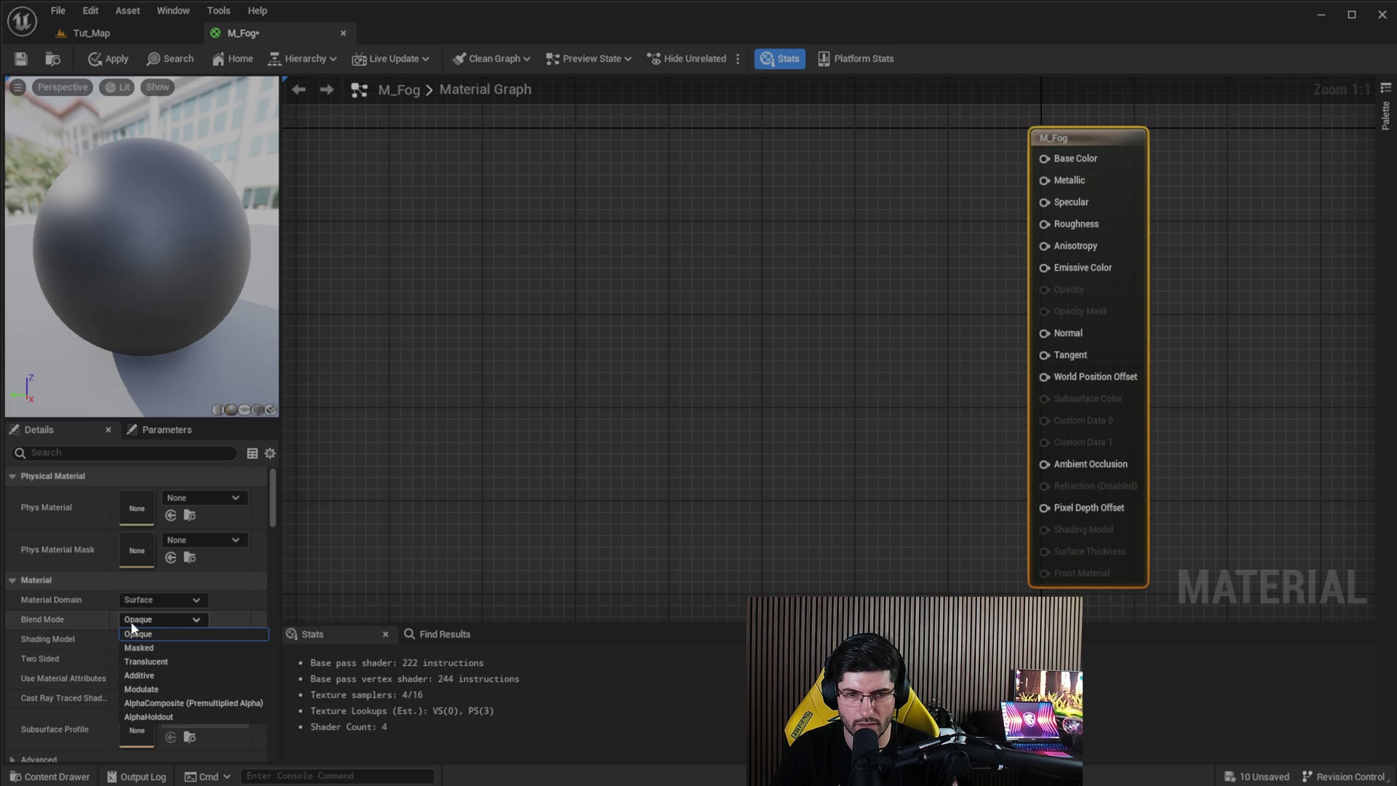
pyautogui.click(152, 662)
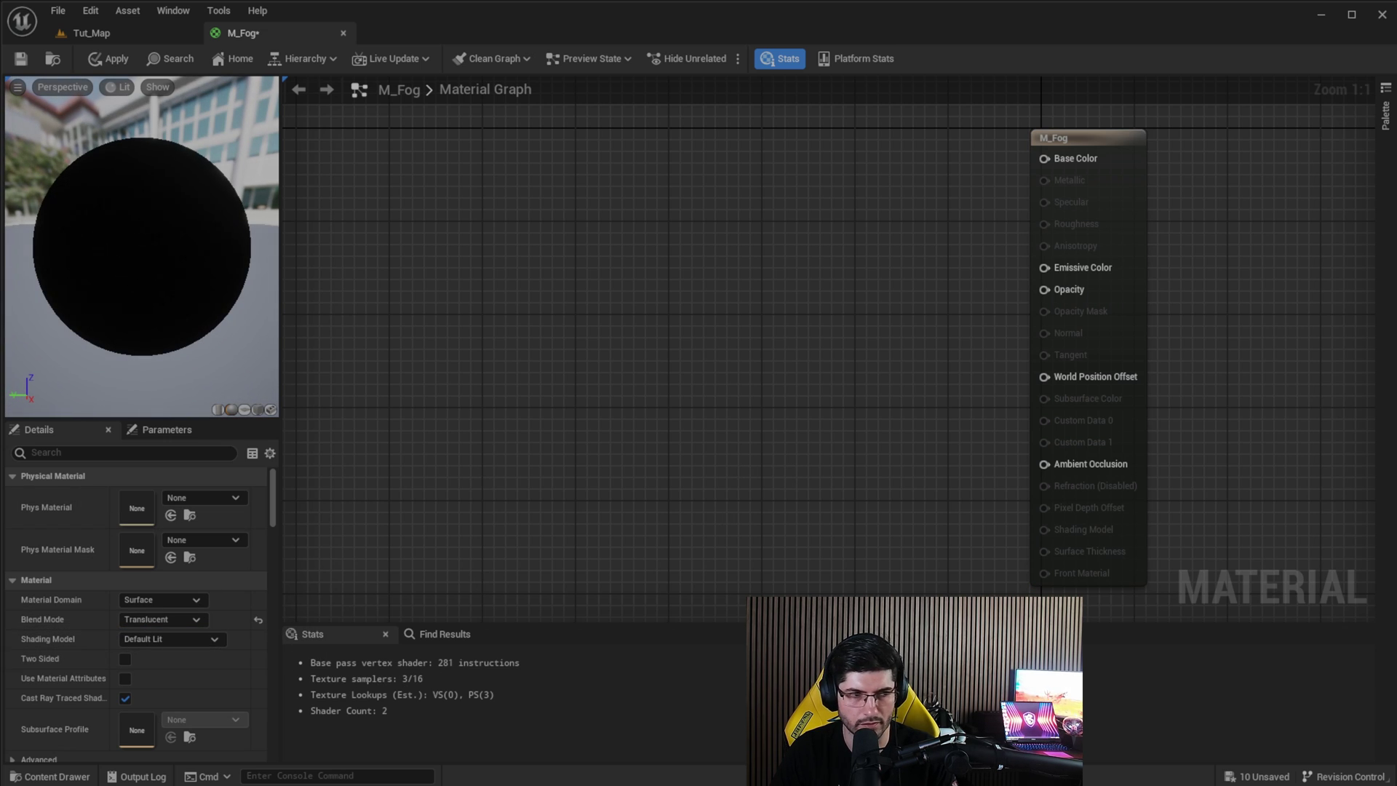
pyautogui.moveTo(989, 465); pyautogui.dragTo(980, 439, button='right')
pyautogui.moveTo(937, 334); pyautogui.dragTo(886, 334, button='right')
pyautogui.moveTo(555, 370); pyautogui.dragTo(520, 440, button='right')
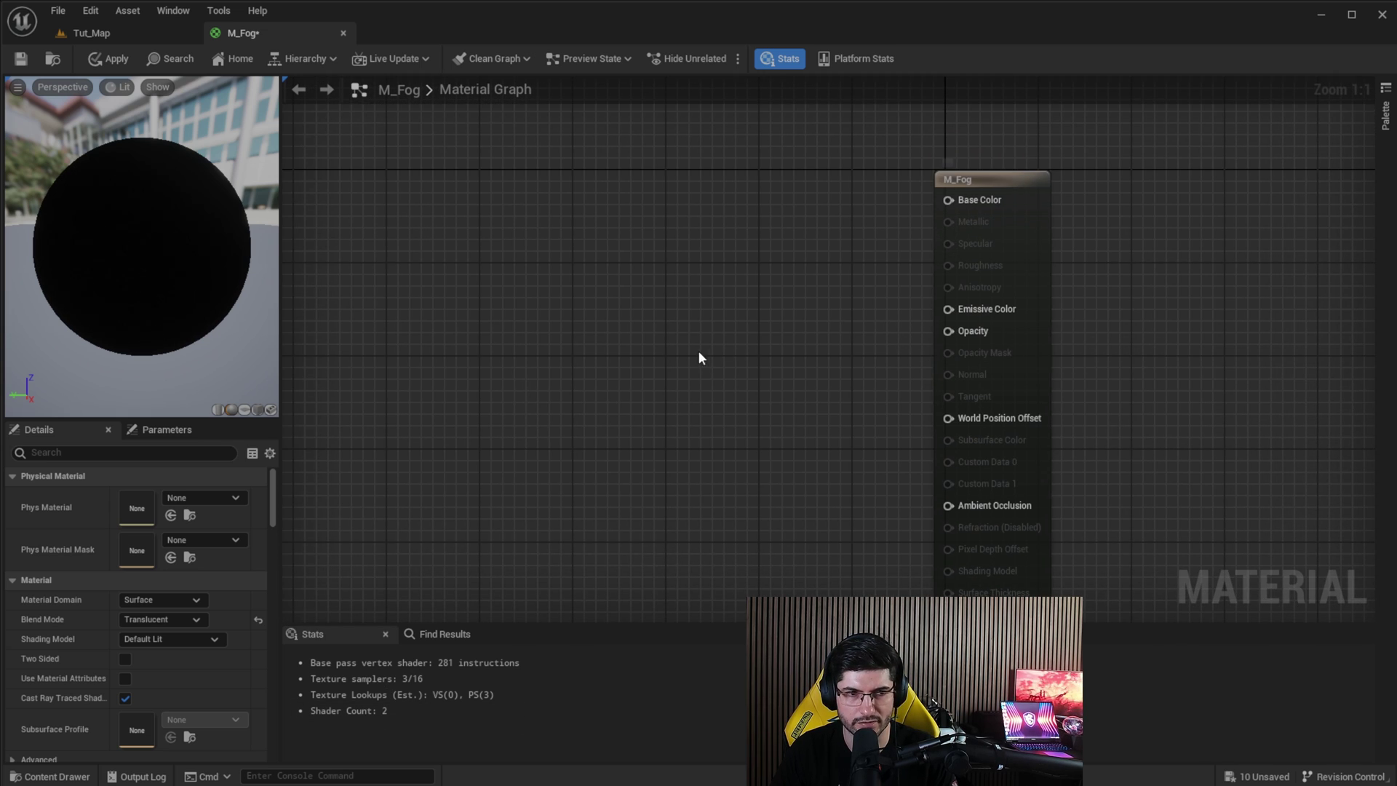
pyautogui.moveTo(978, 391); pyautogui.dragTo(987, 370, button='right')
pyautogui.moveTo(871, 411); pyautogui.dragTo(894, 413, button='right')
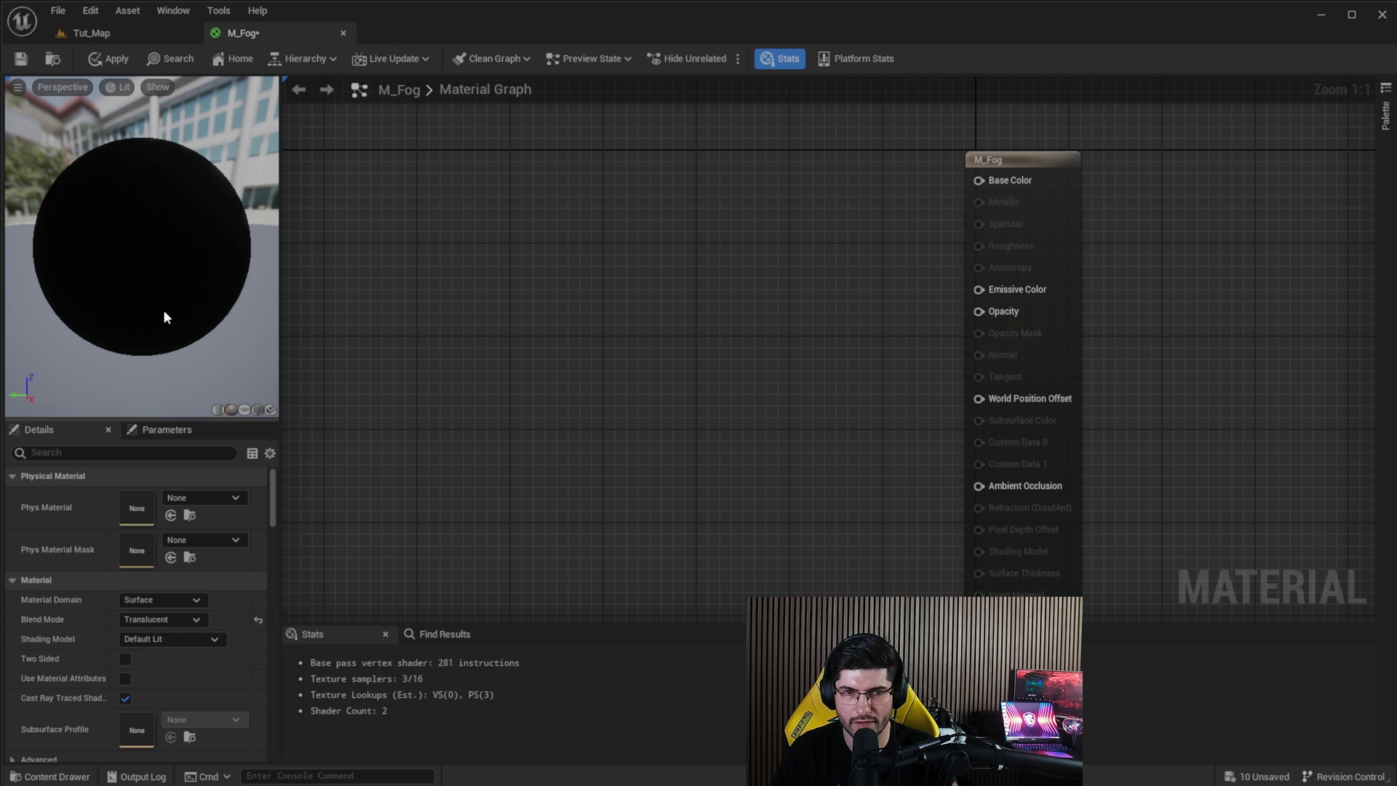
# Return to the Tut_Map level and assign the M_Fog material to the sphere
pyautogui.click(147, 37)
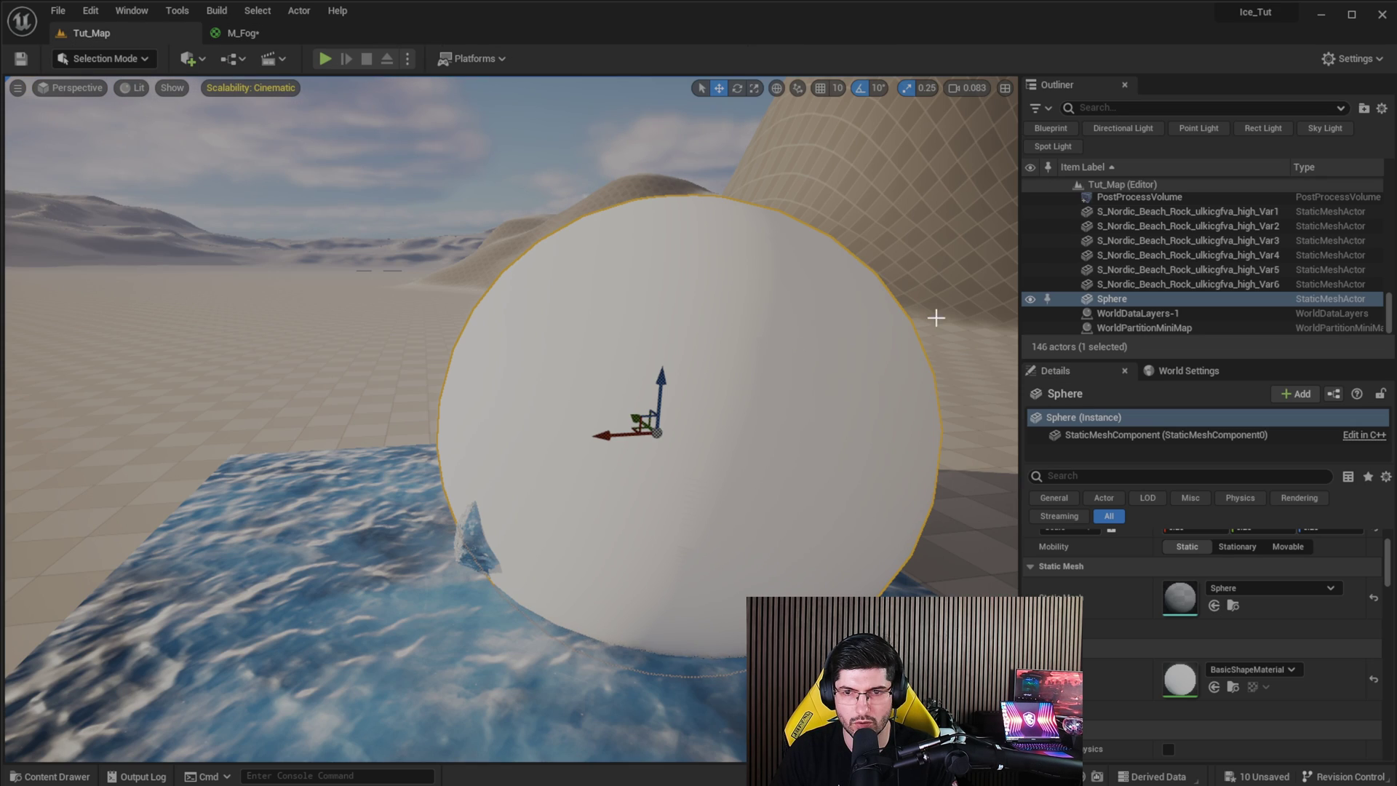
pyautogui.hotkey('ctrl', 'space')
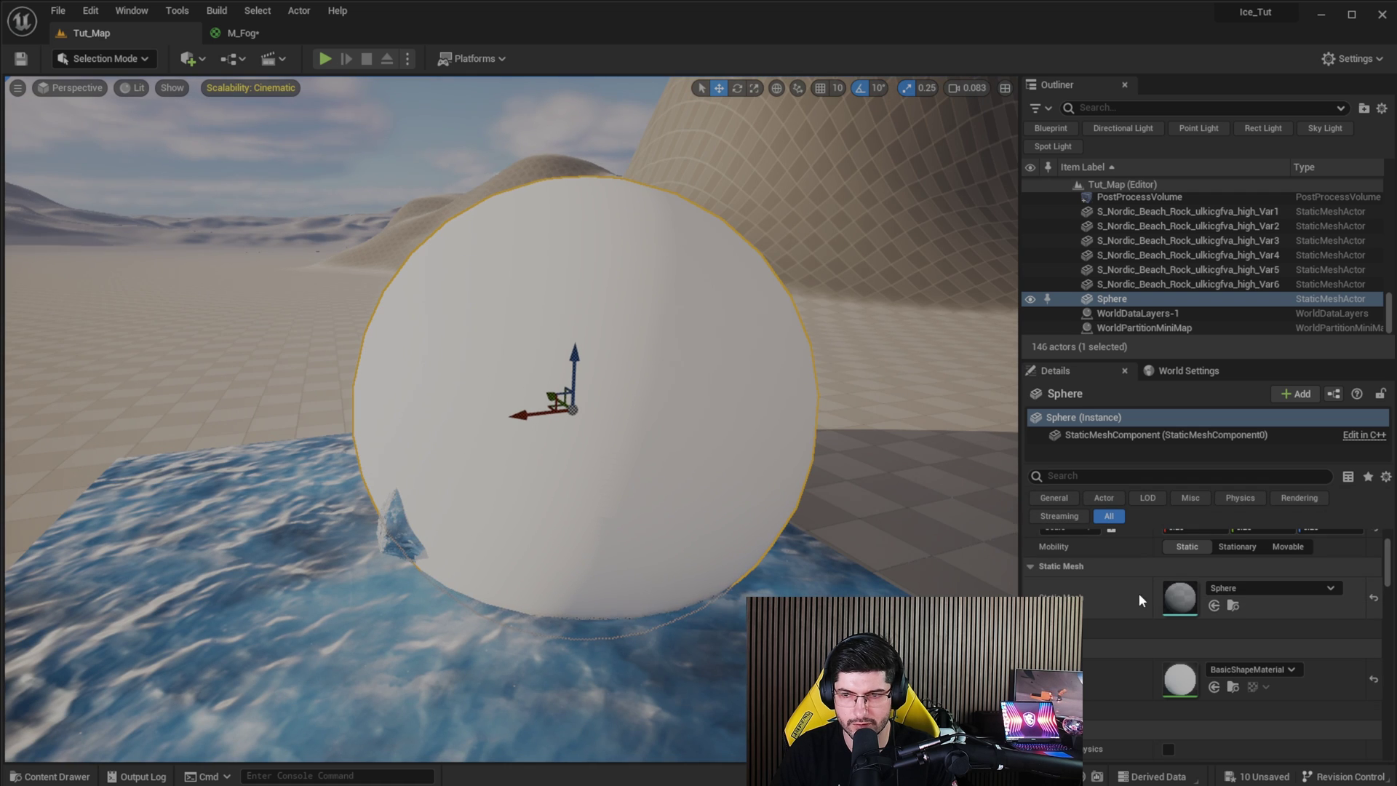
pyautogui.click(1219, 686)
pyautogui.click(1217, 686)
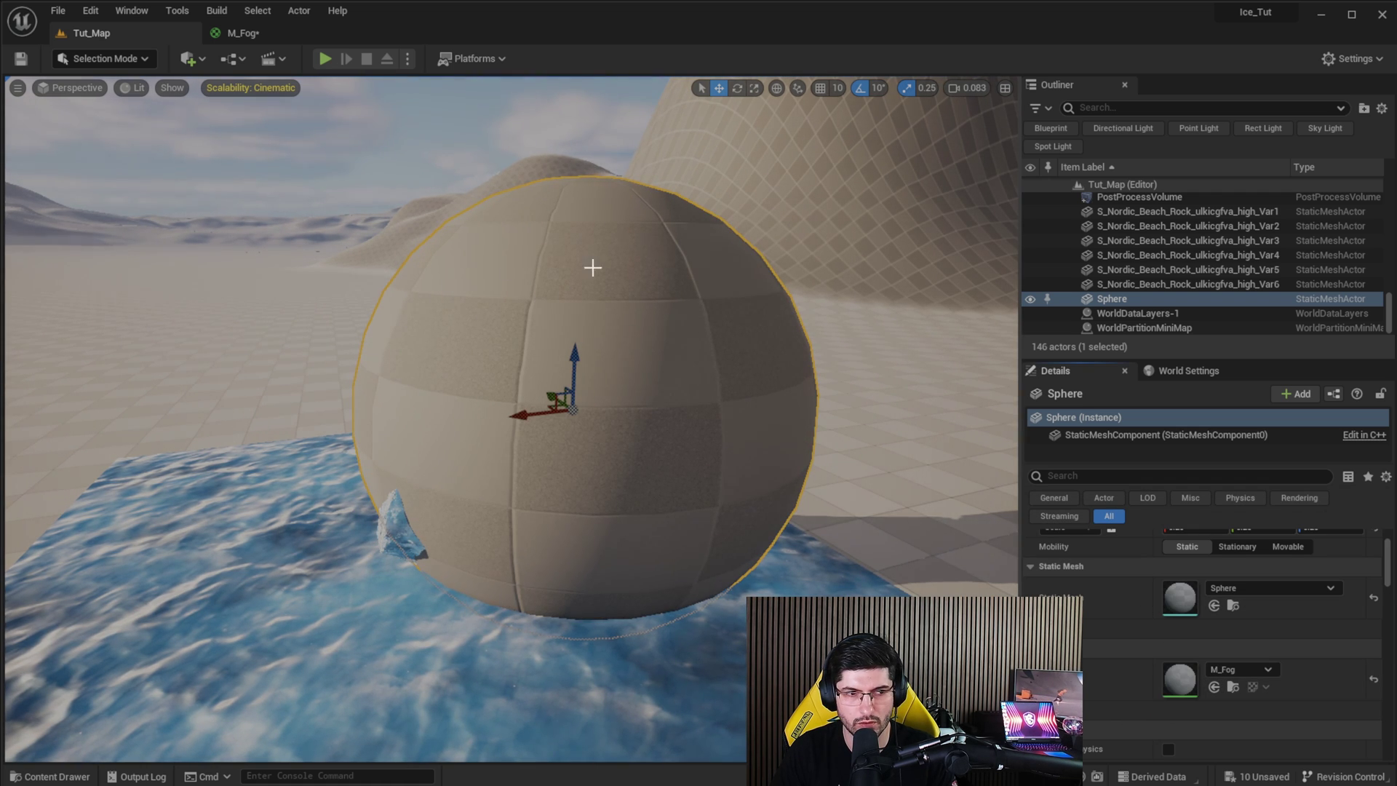
pyautogui.moveTo(600, 375); pyautogui.dragTo(616, 390, button='right')
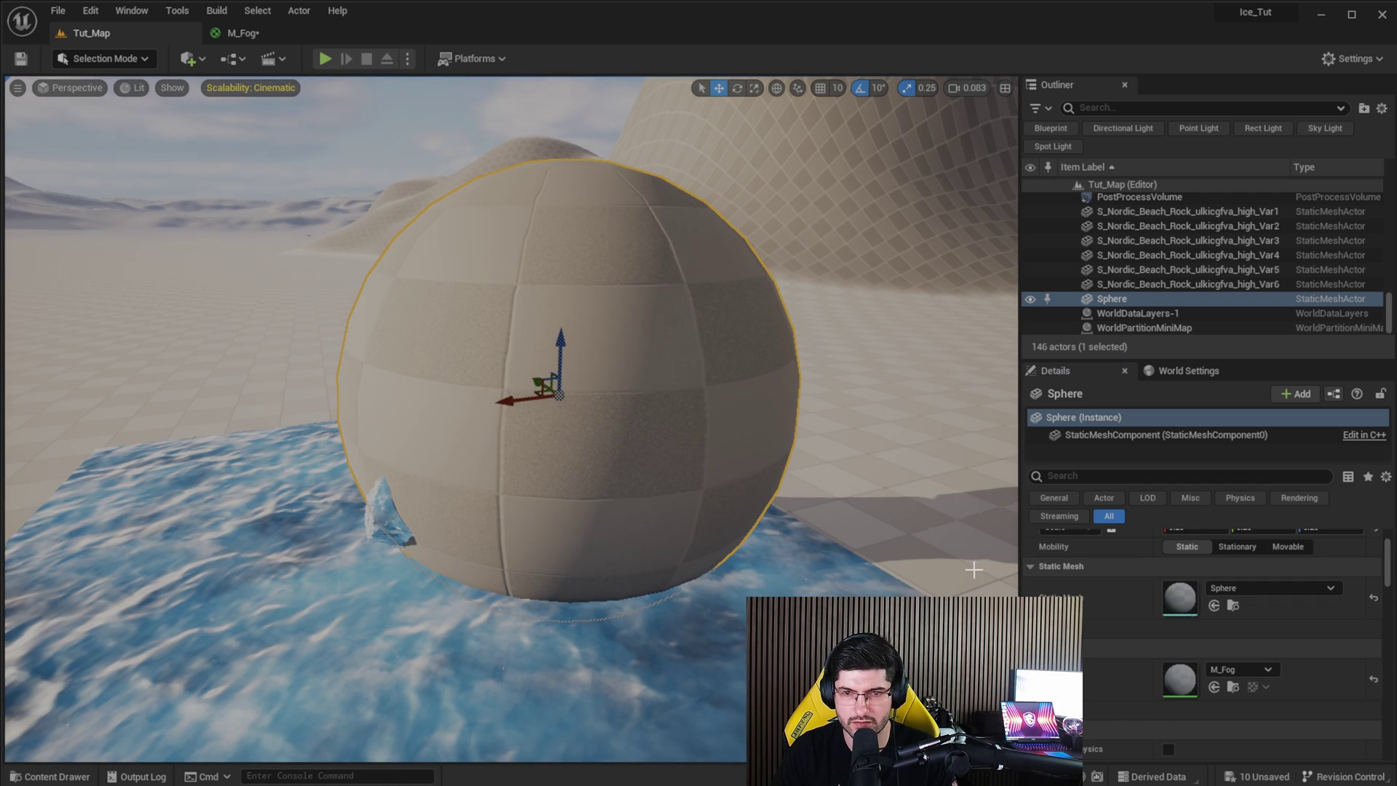
# Create a material instance from M_Fog, accept its default name, and assign the instance to the sphere
pyautogui.hotkey('ctrl', 'space')
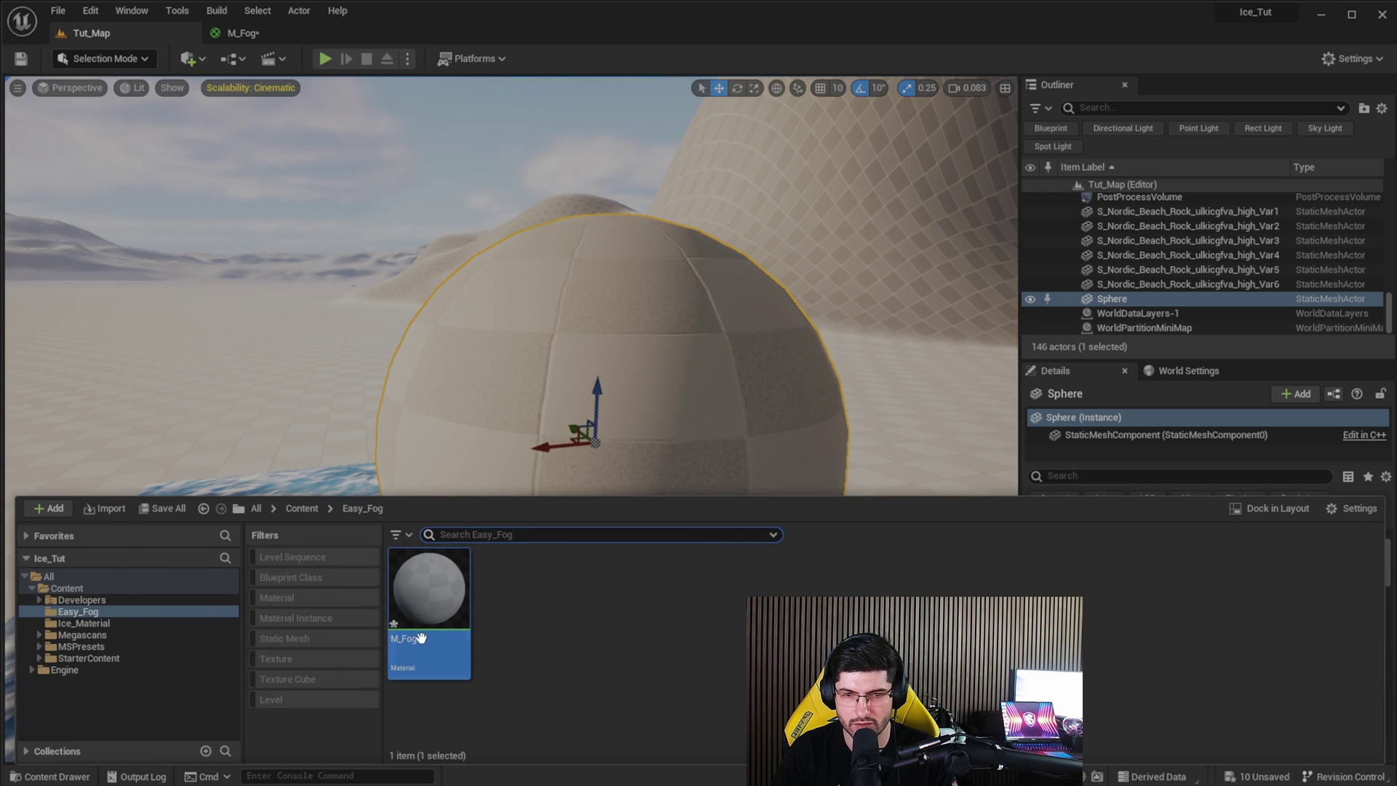
pyautogui.rightClick(431, 591)
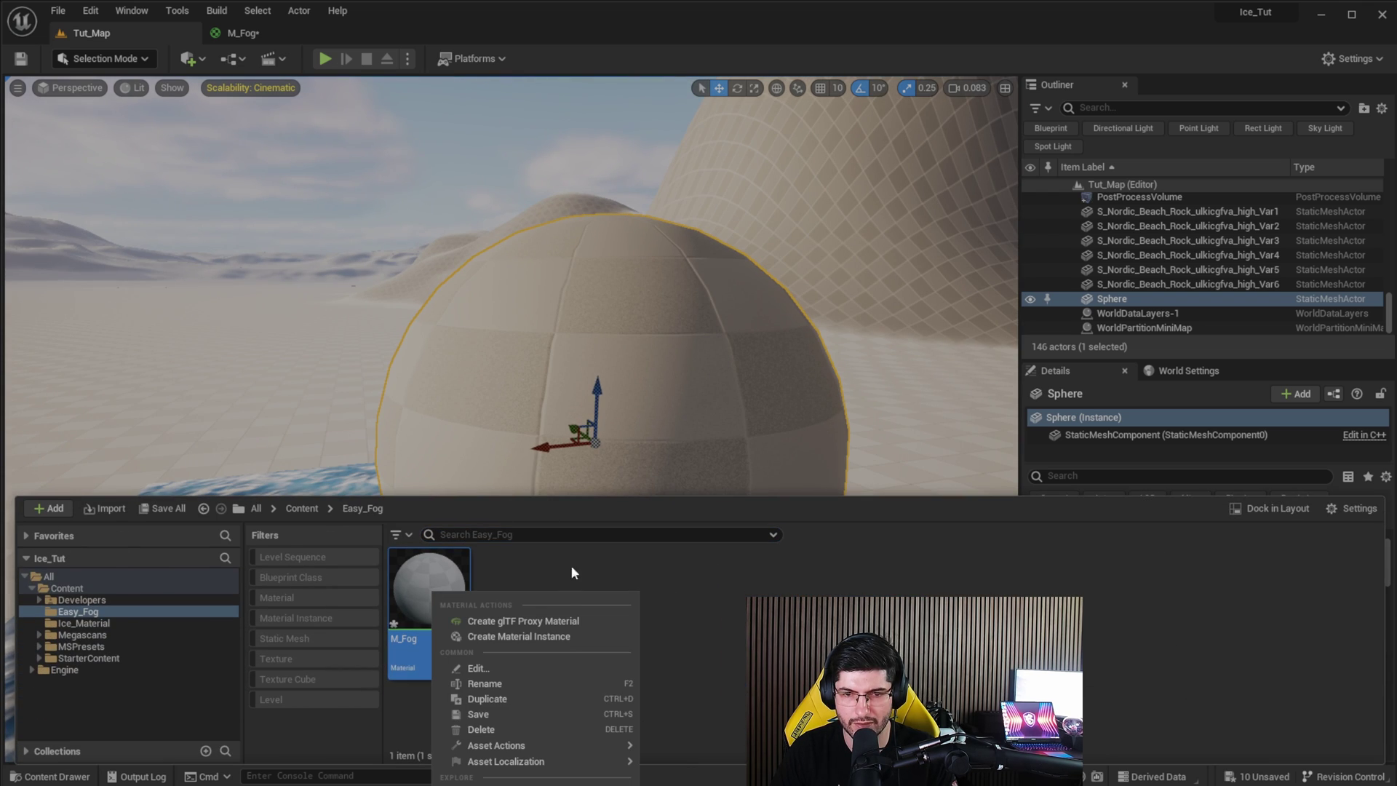
pyautogui.click(527, 633)
pyautogui.press('Return')
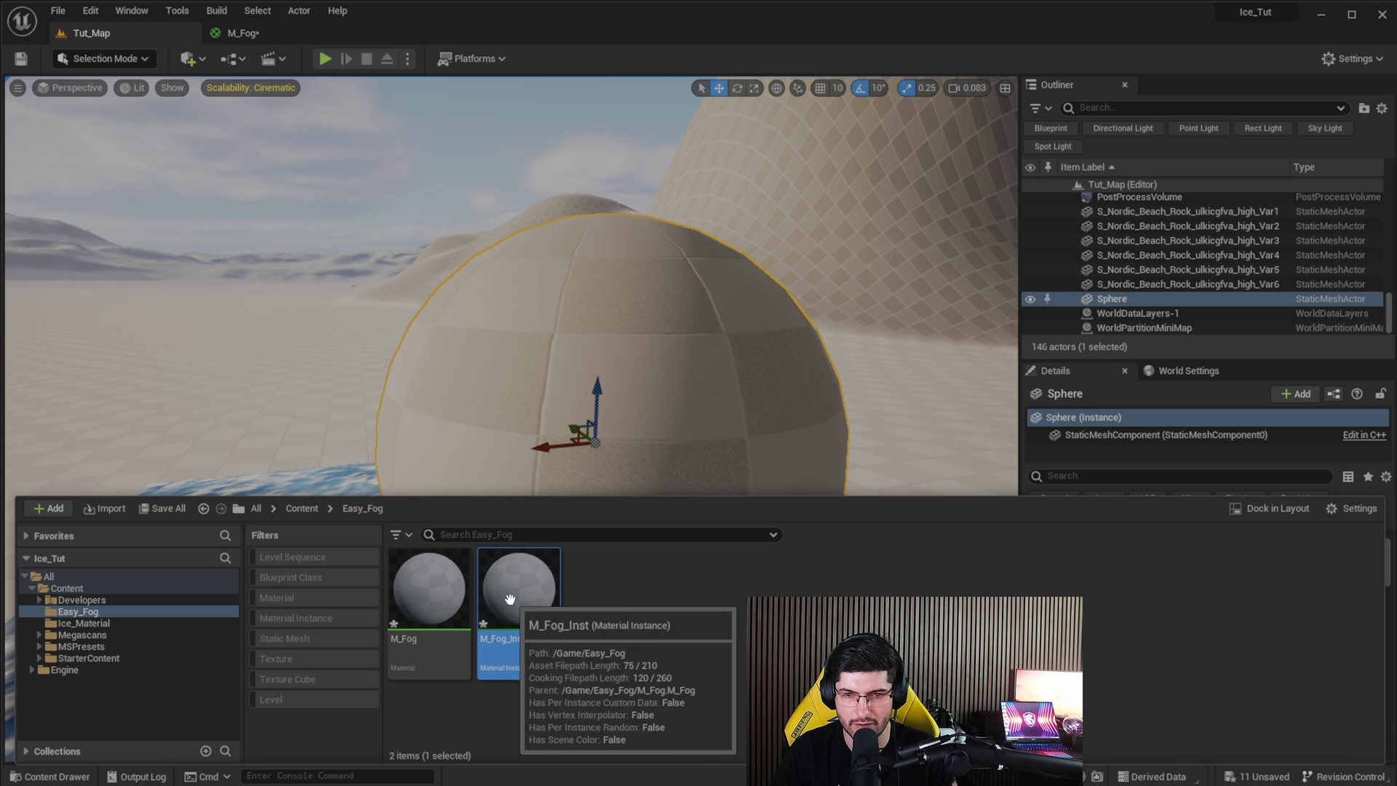
pyautogui.moveTo(614, 474); pyautogui.dragTo(595, 455, button='right')
pyautogui.click(1213, 689)
pyautogui.moveTo(685, 515); pyautogui.dragTo(709, 530, button='right')
pyautogui.moveTo(668, 485)
pyautogui.mouseDown(button='right')
pyautogui.moveTo(648, 465)
pyautogui.moveTo(664, 495)
pyautogui.mouseUp(button='right')
# Return to the M_Fog material graph and add a RadialGradientExponential node
pyautogui.click(251, 33)
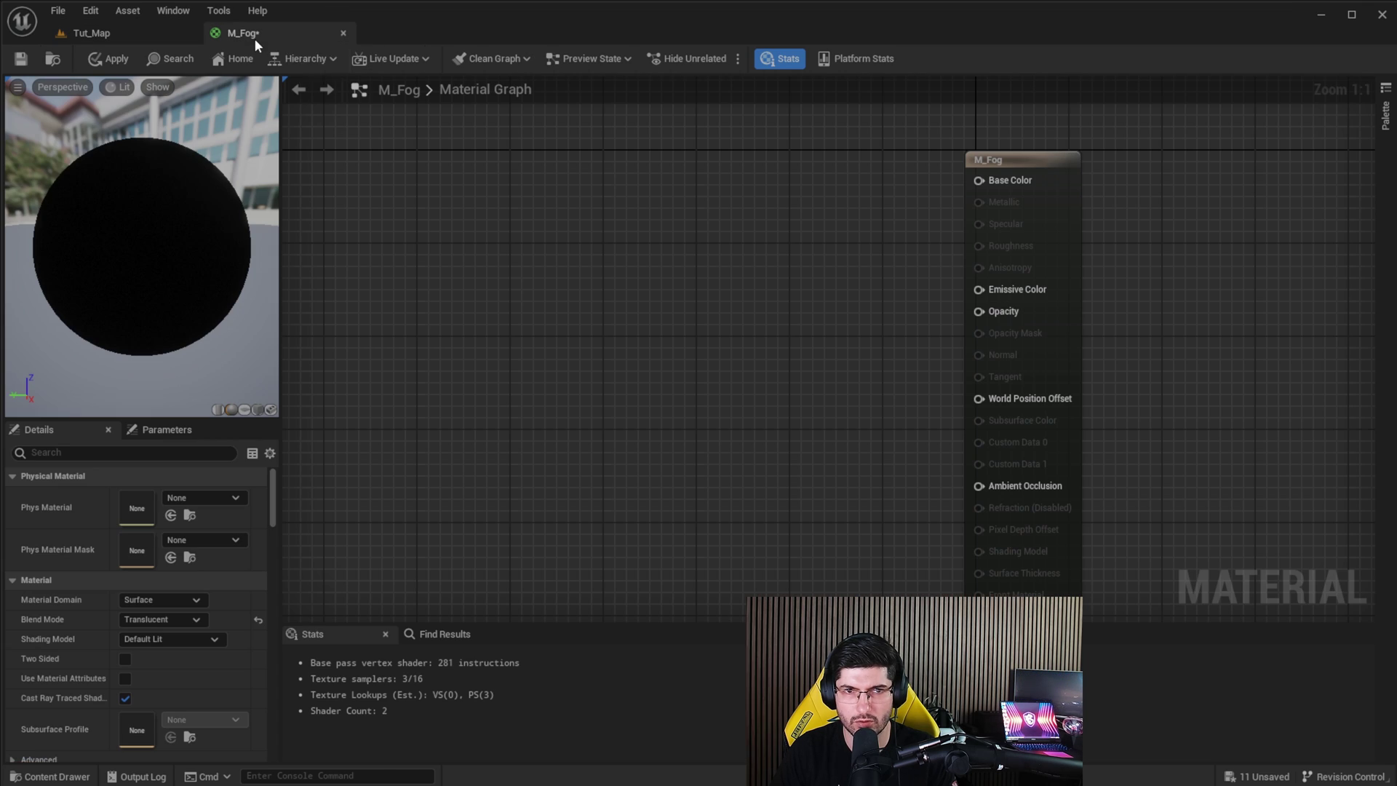
pyautogui.click(999, 326)
pyautogui.moveTo(466, 350); pyautogui.dragTo(652, 303, button='right')
pyautogui.click(654, 294)
pyautogui.click(1217, 284)
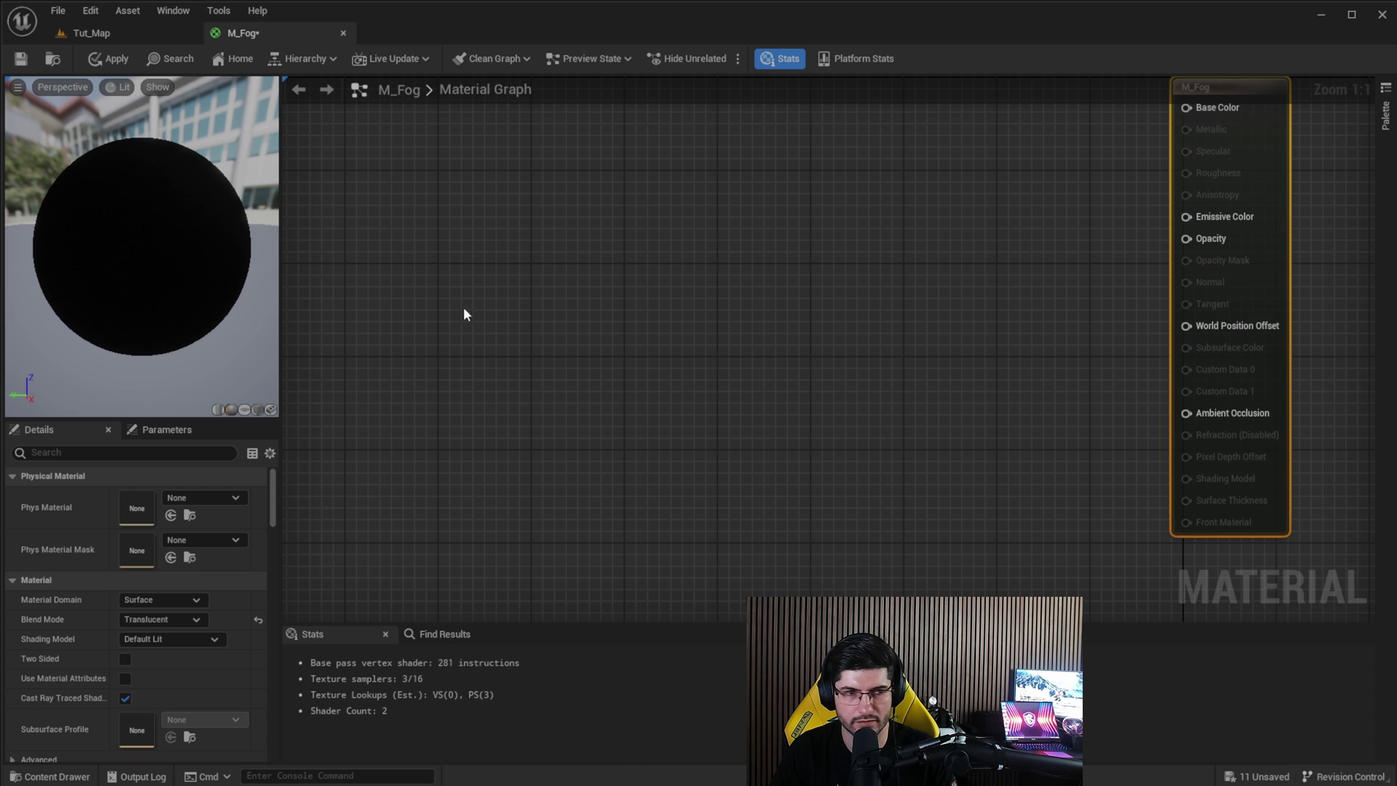
pyautogui.rightClick(560, 248)
pyautogui.write('radialgra')
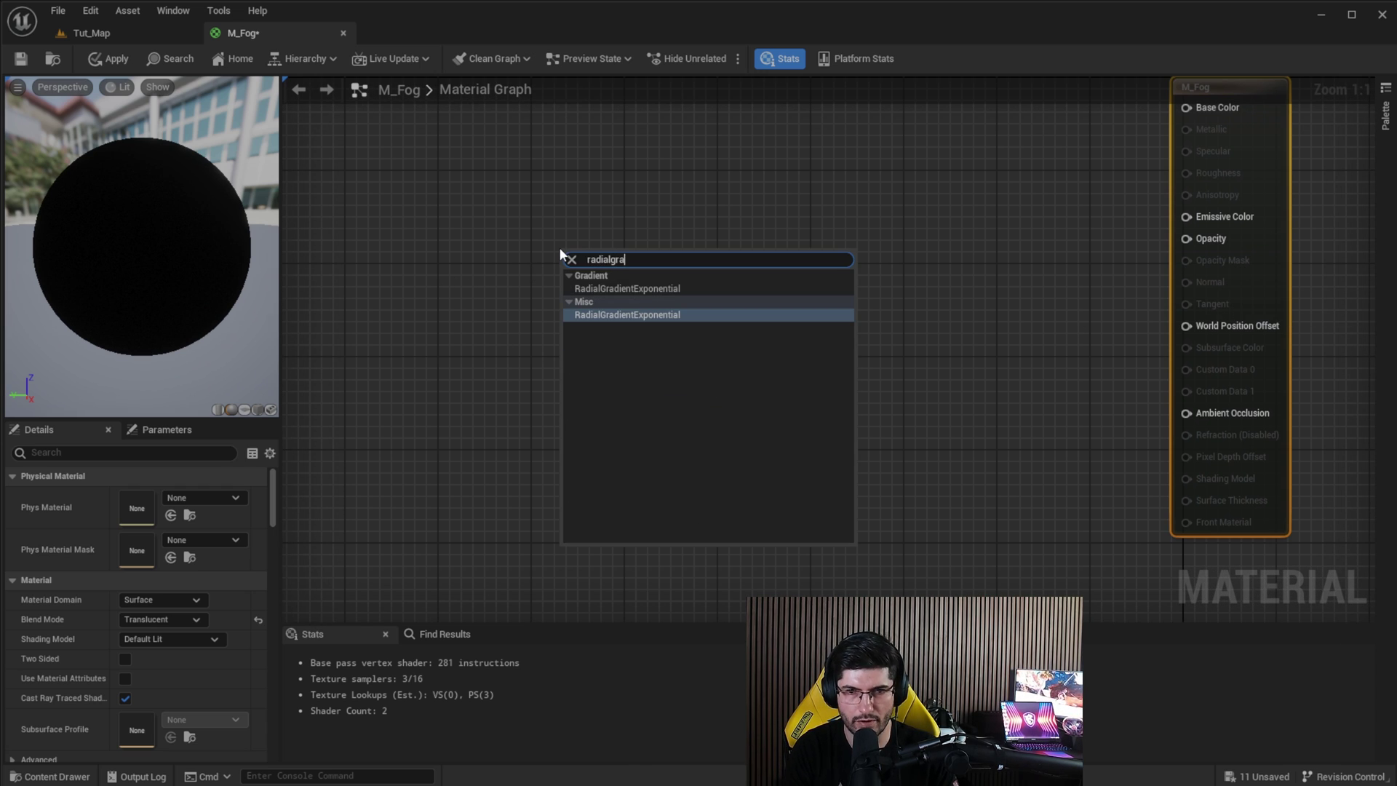
pyautogui.press('Return')
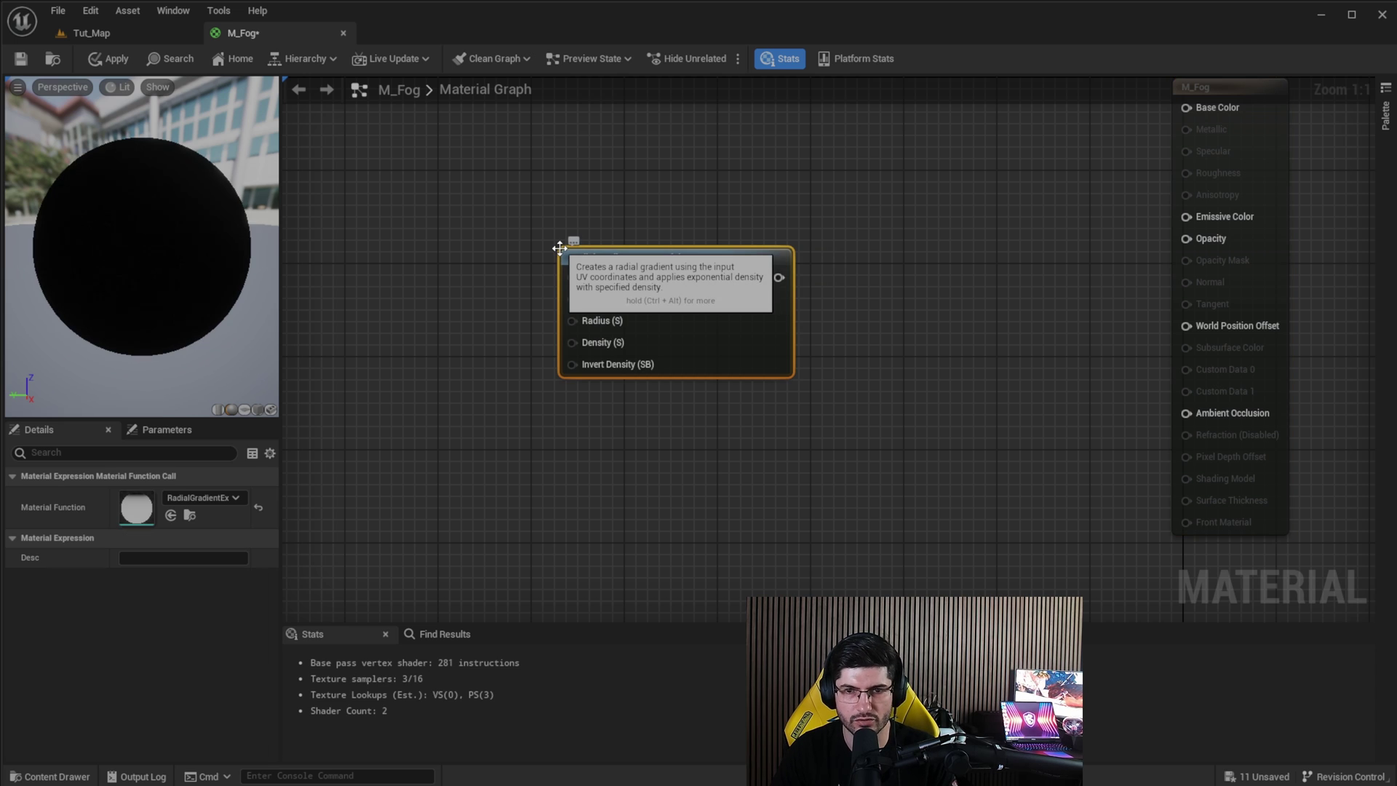
# Reposition the RadialGradientExponential node in the graph and connect its output to the material's Opacity input
pyautogui.moveTo(614, 313); pyautogui.dragTo(578, 322)
pyautogui.rightClick(563, 421)
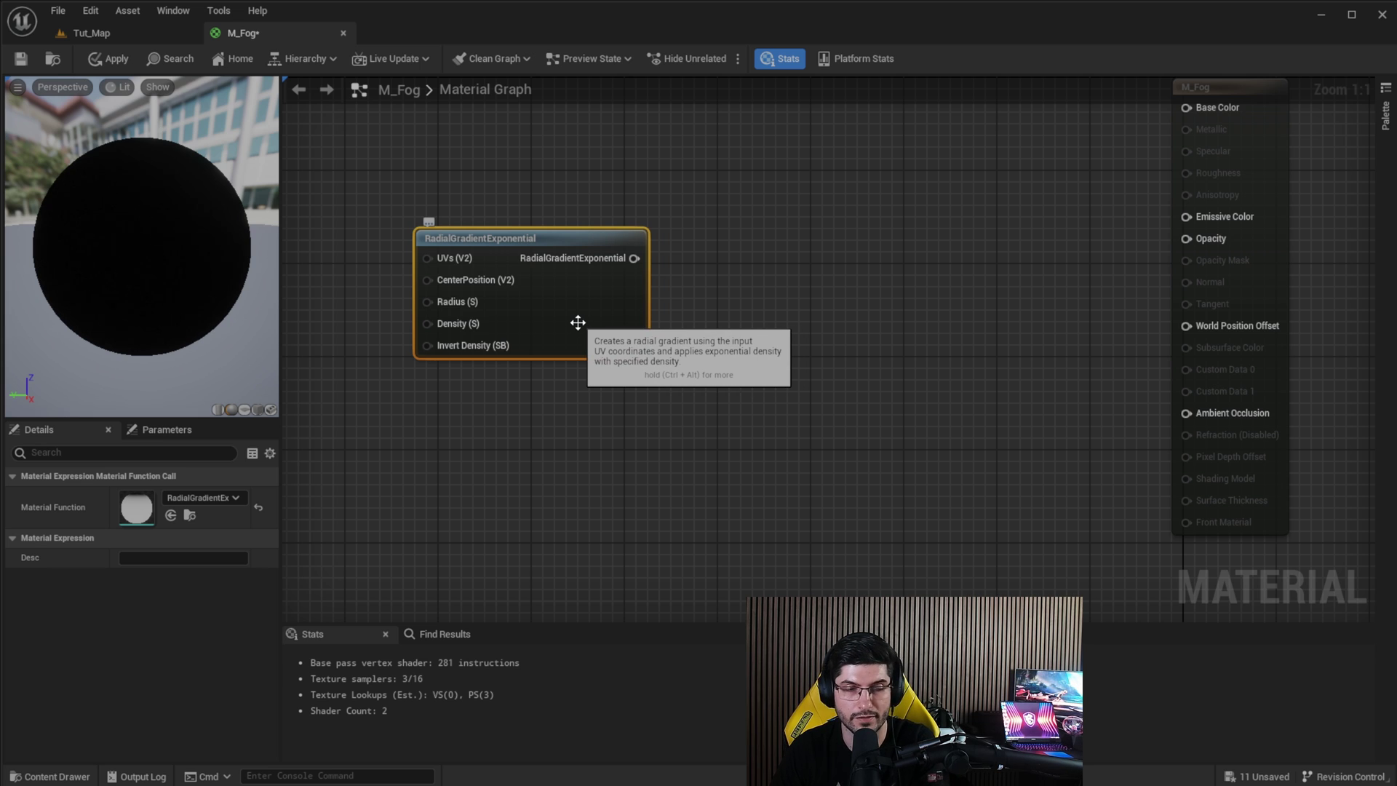
pyautogui.moveTo(551, 317); pyautogui.dragTo(601, 322, button='right')
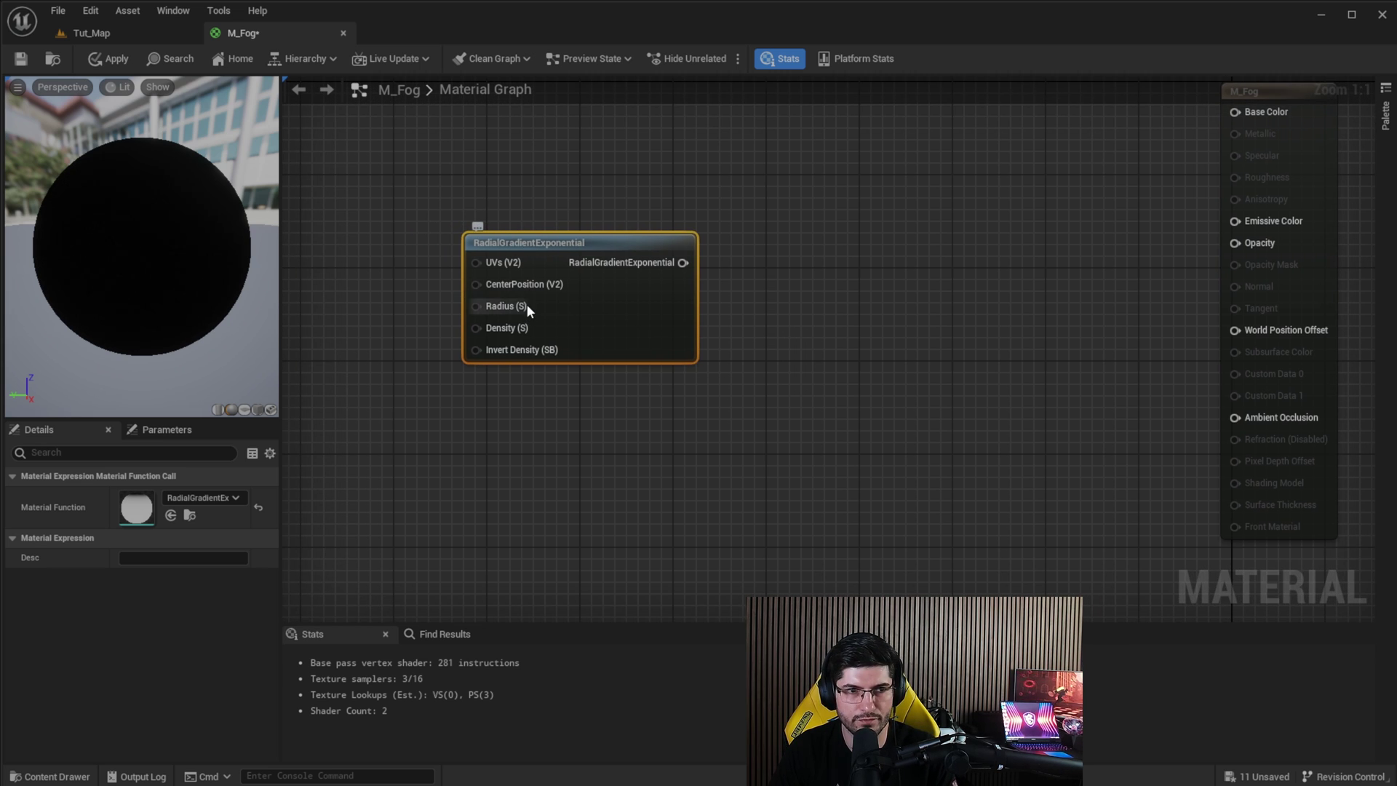
pyautogui.moveTo(666, 288); pyautogui.dragTo(659, 340, button='right')
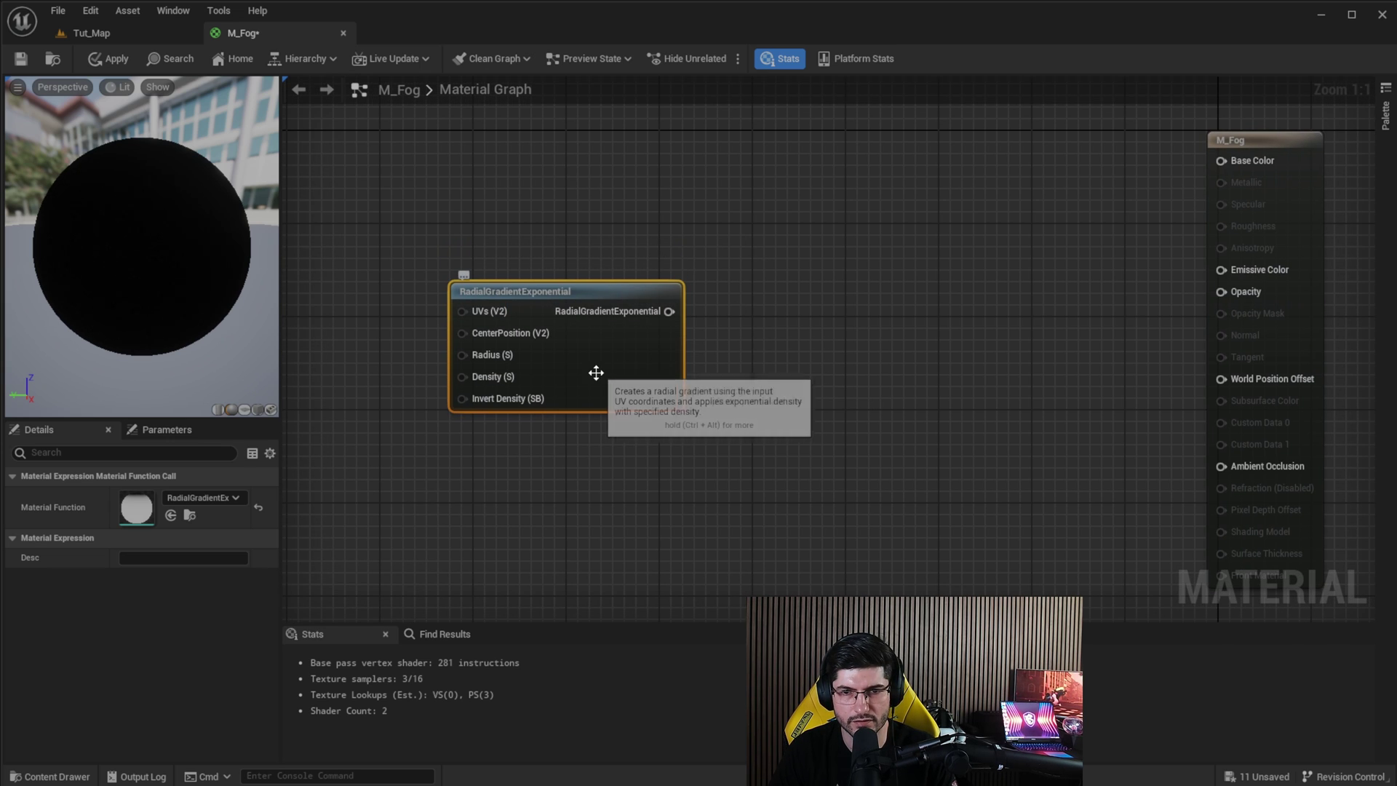
pyautogui.moveTo(593, 374); pyautogui.dragTo(570, 373)
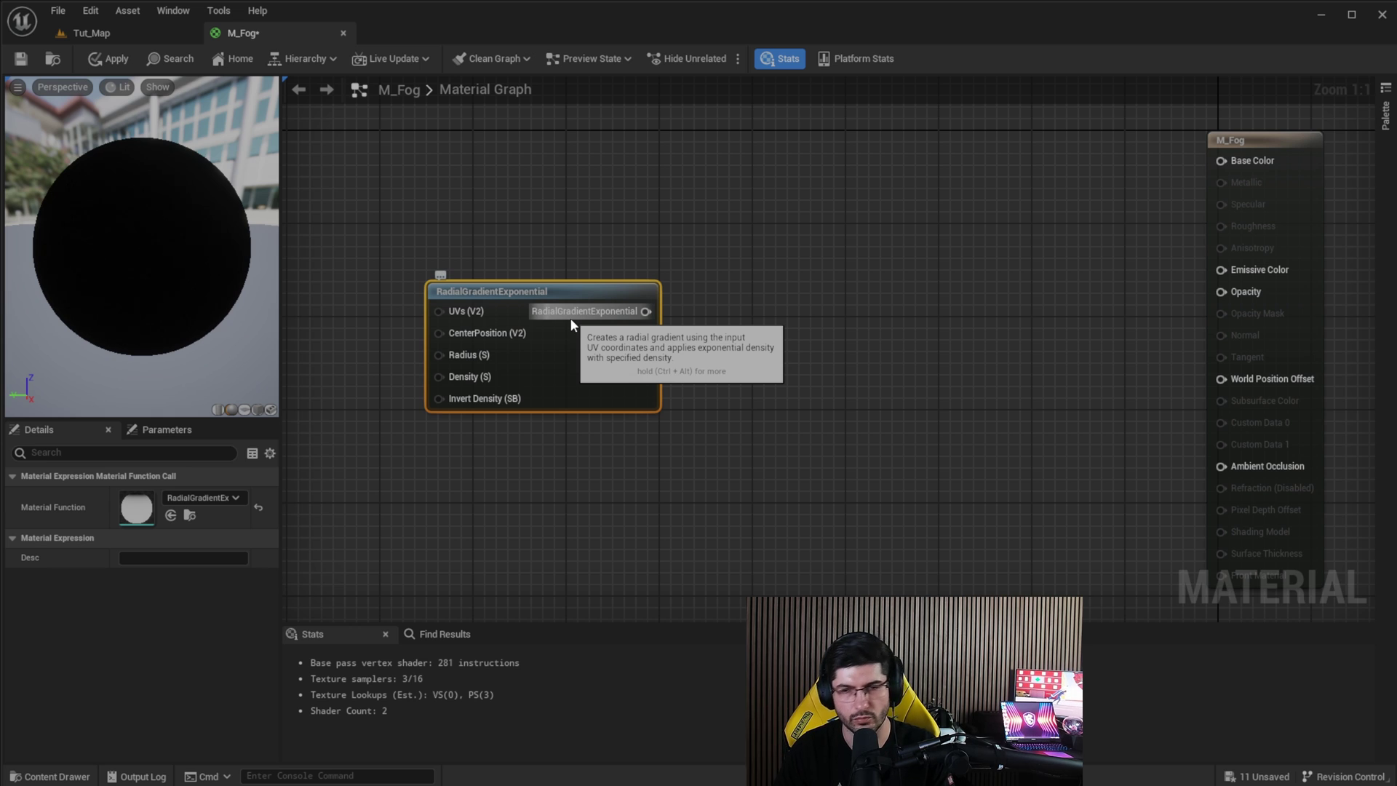
pyautogui.moveTo(630, 363); pyautogui.dragTo(596, 340)
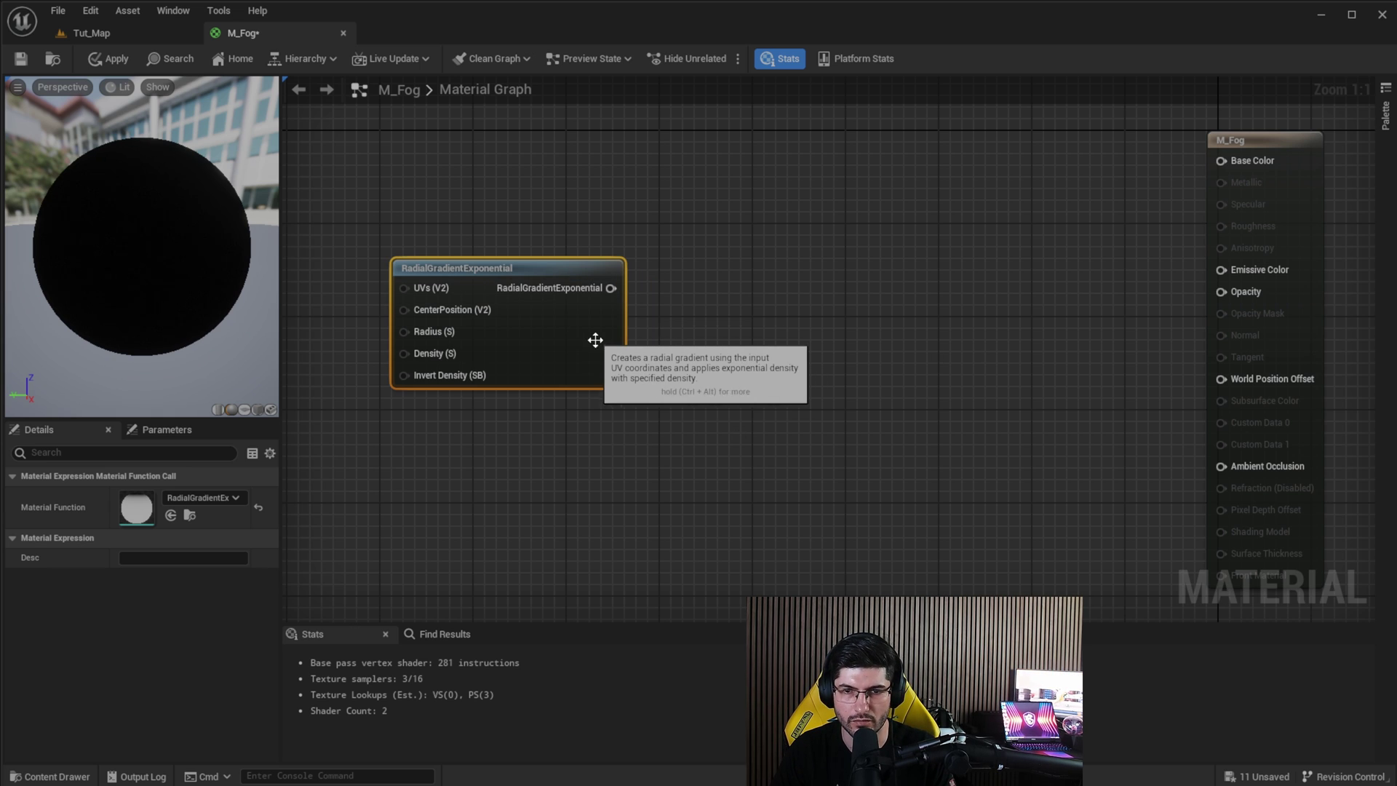
pyautogui.moveTo(693, 370); pyautogui.dragTo(728, 390, button='right')
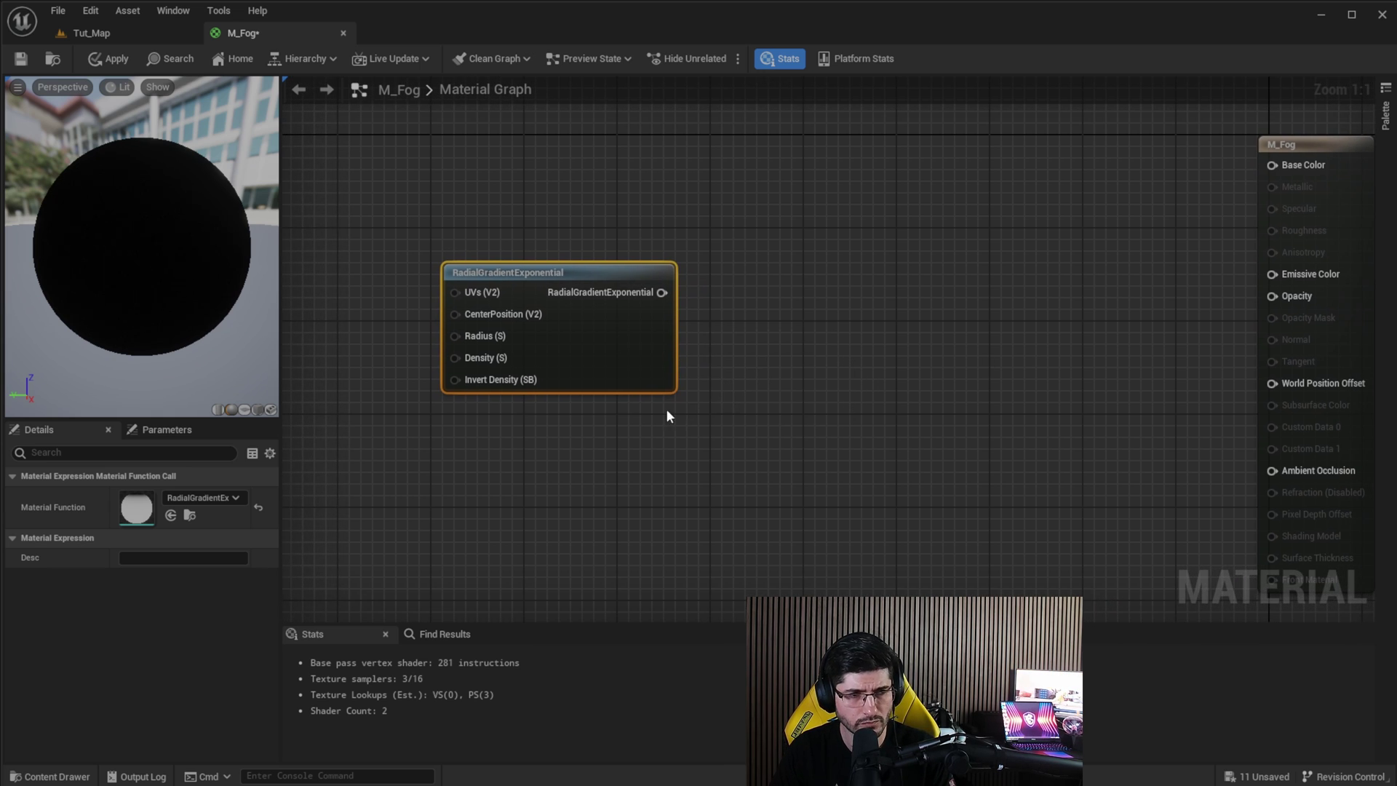
pyautogui.moveTo(704, 447); pyautogui.dragTo(713, 411, button='right')
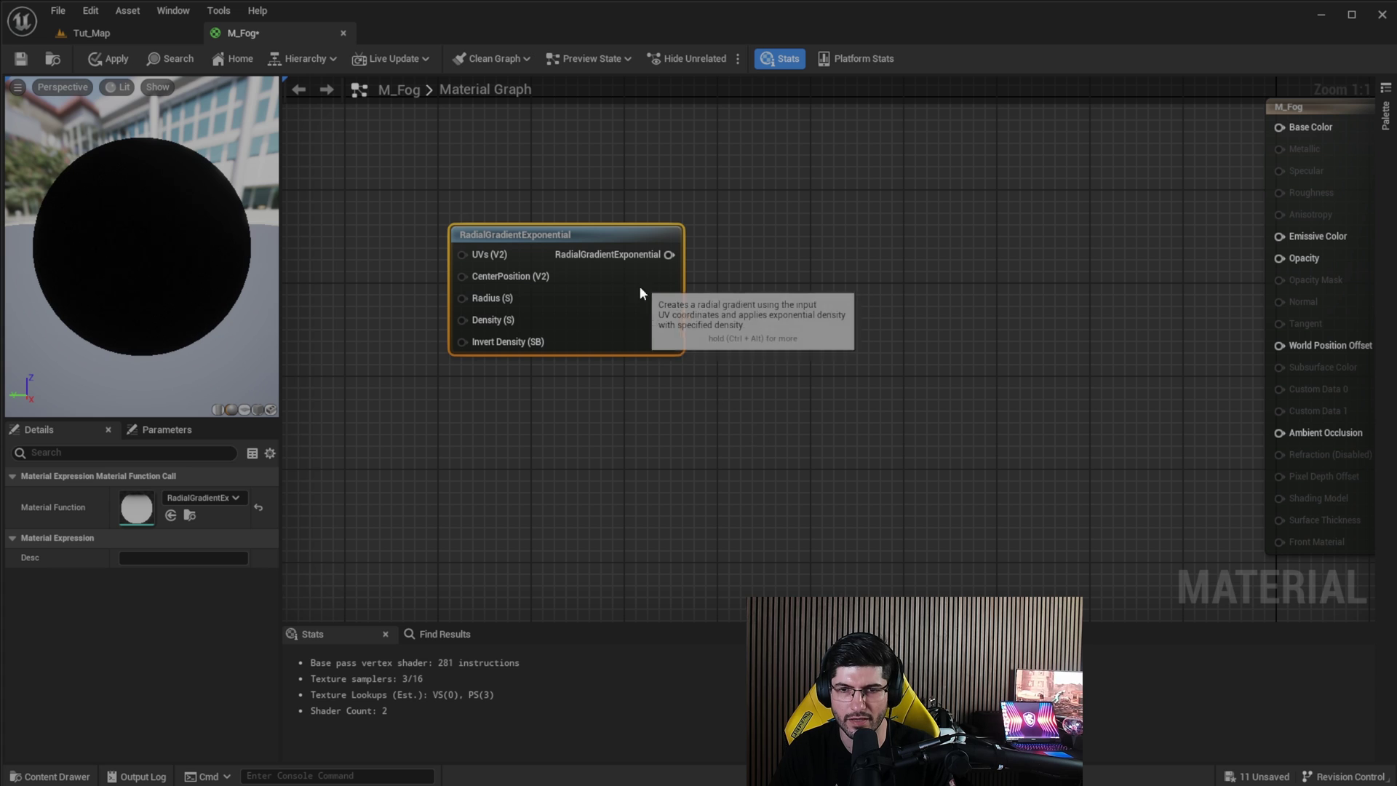
pyautogui.moveTo(639, 287); pyautogui.dragTo(626, 284)
pyautogui.moveTo(624, 382); pyautogui.dragTo(677, 392, button='right')
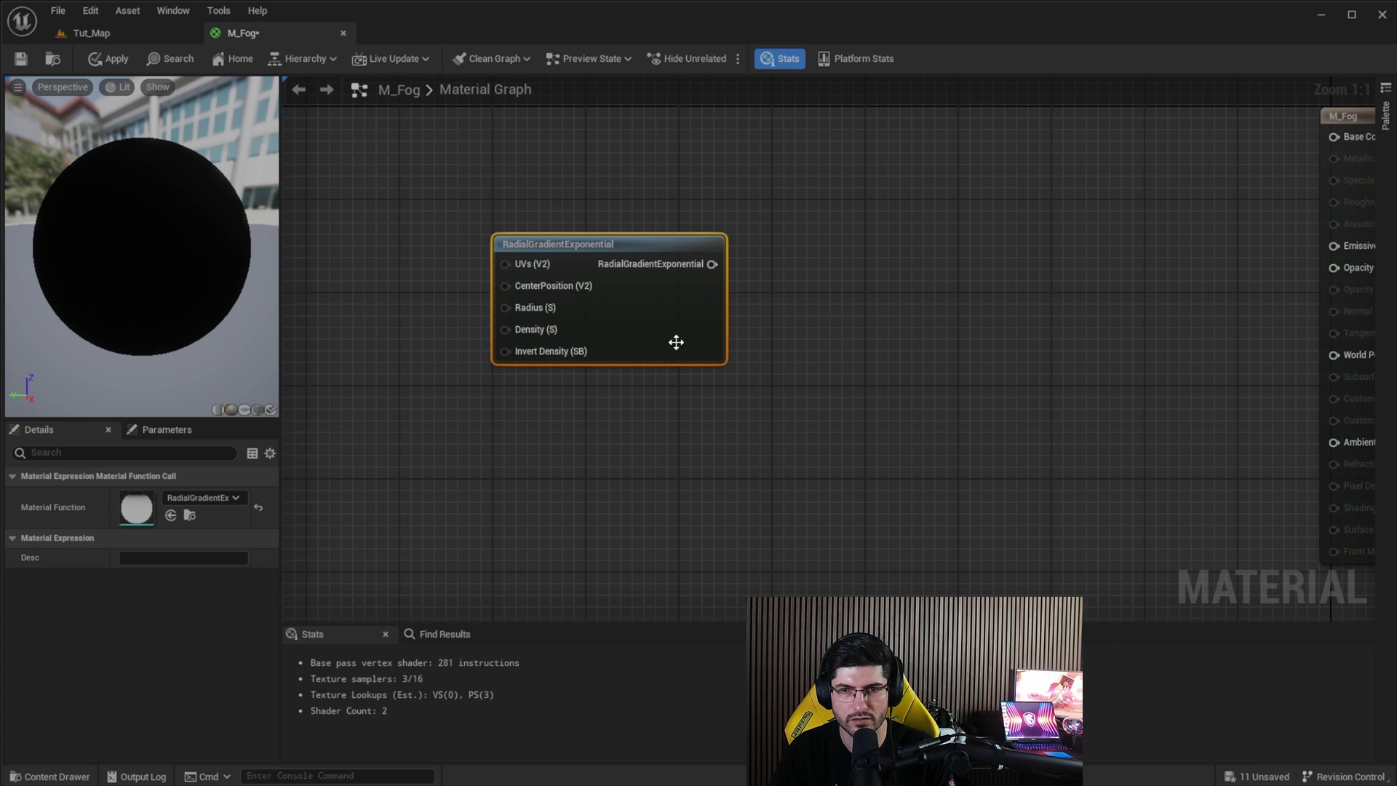
pyautogui.moveTo(677, 342); pyautogui.dragTo(655, 321)
pyautogui.moveTo(657, 370); pyautogui.dragTo(616, 336, button='right')
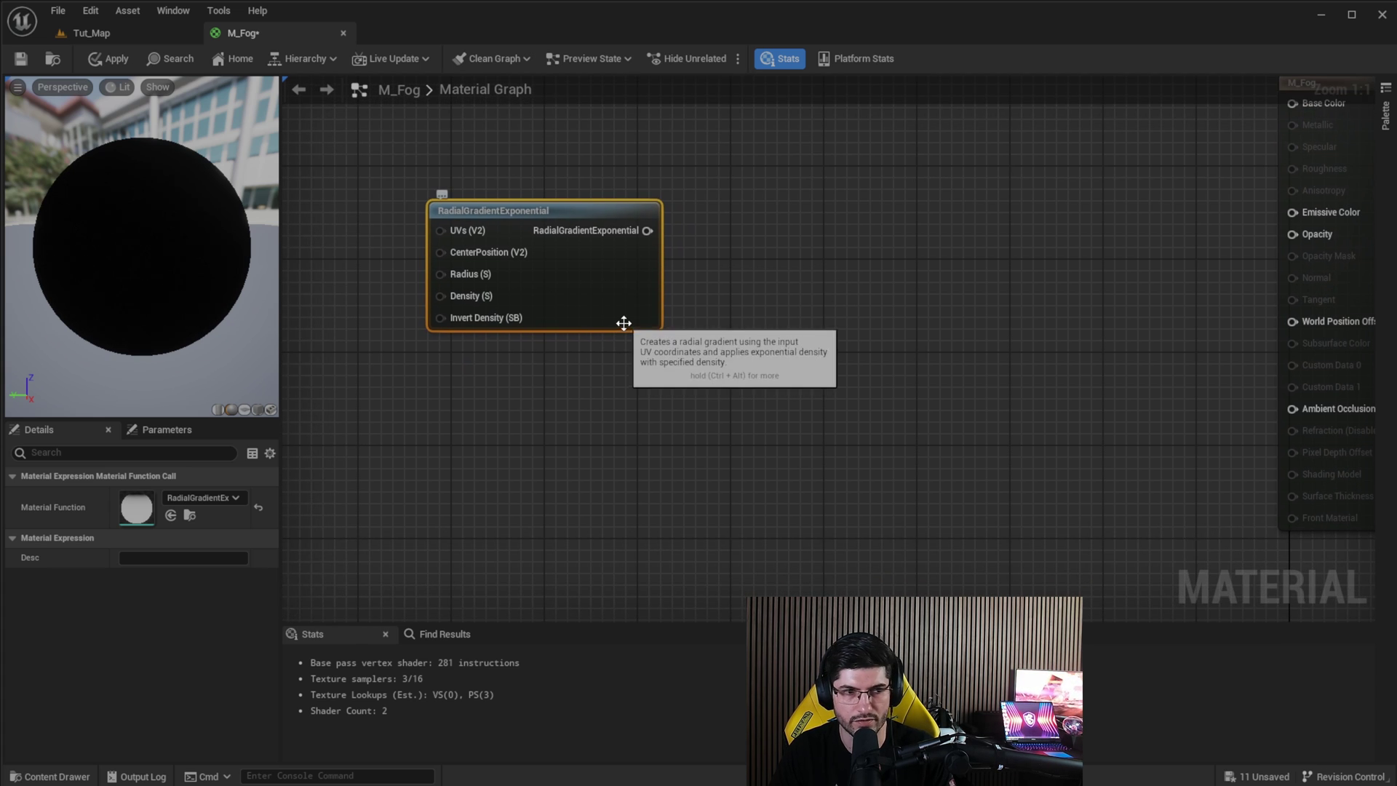
pyautogui.moveTo(647, 229); pyautogui.dragTo(1301, 234)
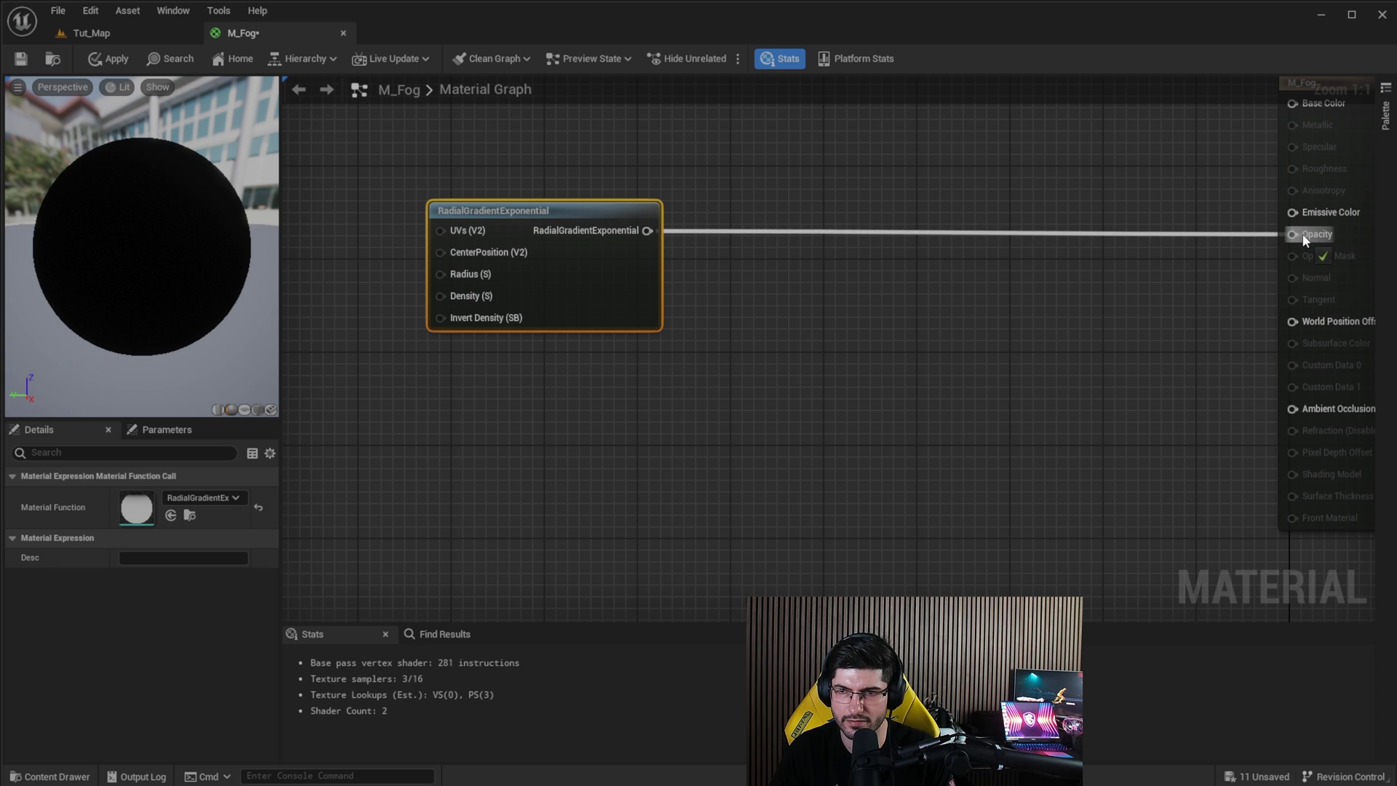
# Examine the gradient opacity on the material preview and on the sphere around the ice rock in the Tut_Map level
pyautogui.moveTo(55, 207); pyautogui.dragTo(101, 219)
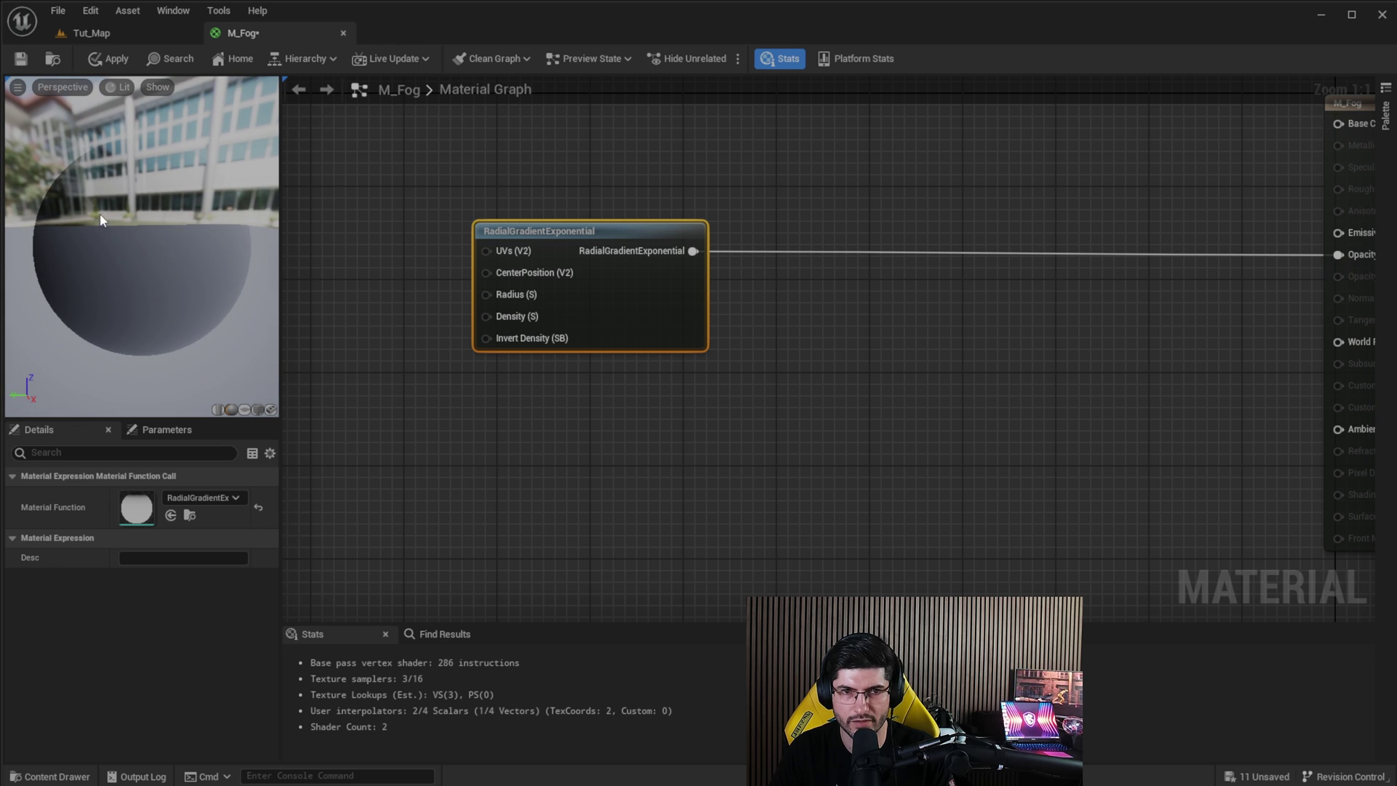
pyautogui.click(122, 38)
pyautogui.moveTo(811, 497); pyautogui.dragTo(968, 510, button='right')
pyautogui.scroll(1, 953, 518)
pyautogui.moveTo(655, 357); pyautogui.dragTo(596, 435, button='right')
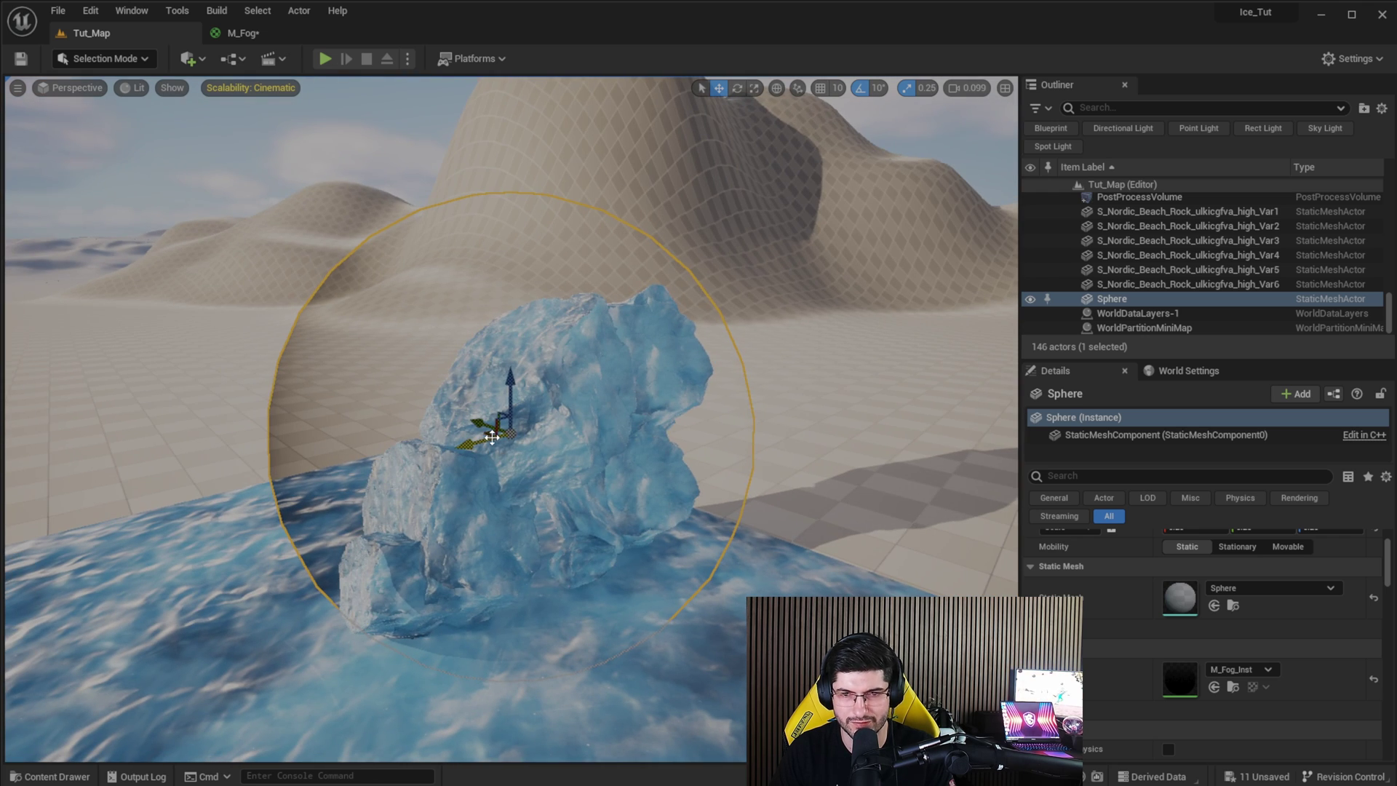
pyautogui.moveTo(492, 401); pyautogui.dragTo(460, 390, button='right')
pyautogui.moveTo(395, 317); pyautogui.dragTo(374, 310, button='right')
# Return to the M_Fog graph and add a scalar parameter named Radiu beside the RadialGradientExponential node
pyautogui.click(241, 35)
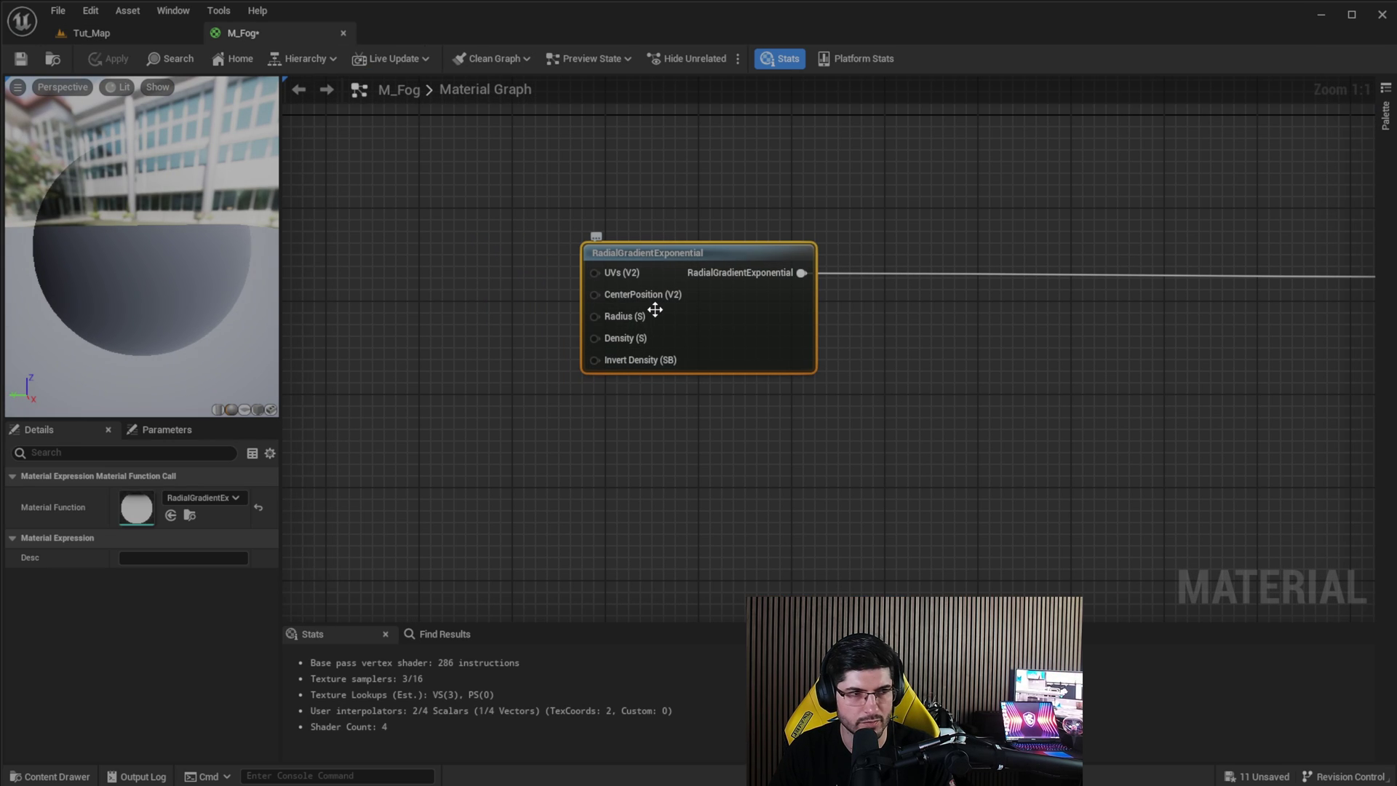
pyautogui.moveTo(524, 309); pyautogui.dragTo(678, 320, button='right')
pyautogui.click(605, 365)
pyautogui.moveTo(559, 339); pyautogui.dragTo(549, 325, button='right')
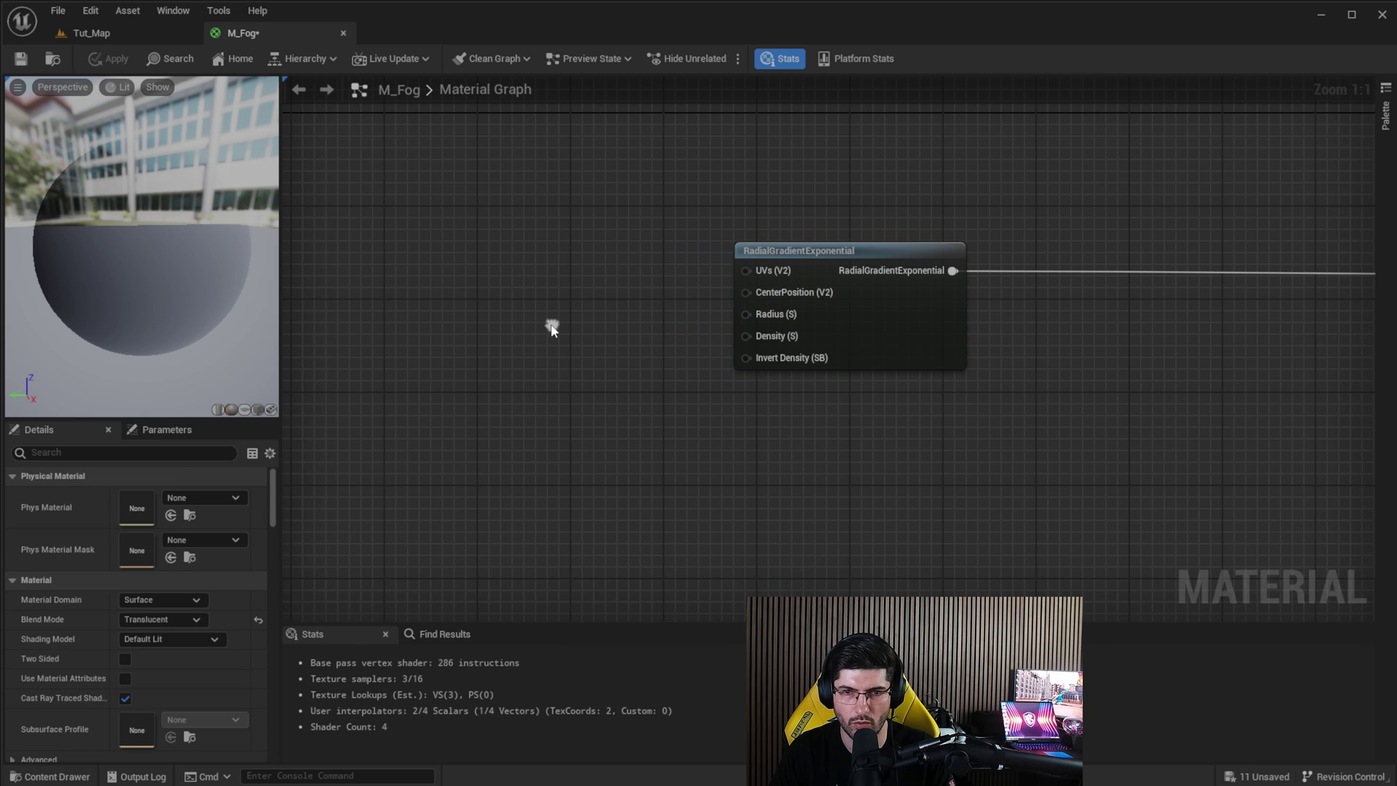
pyautogui.click(512, 291)
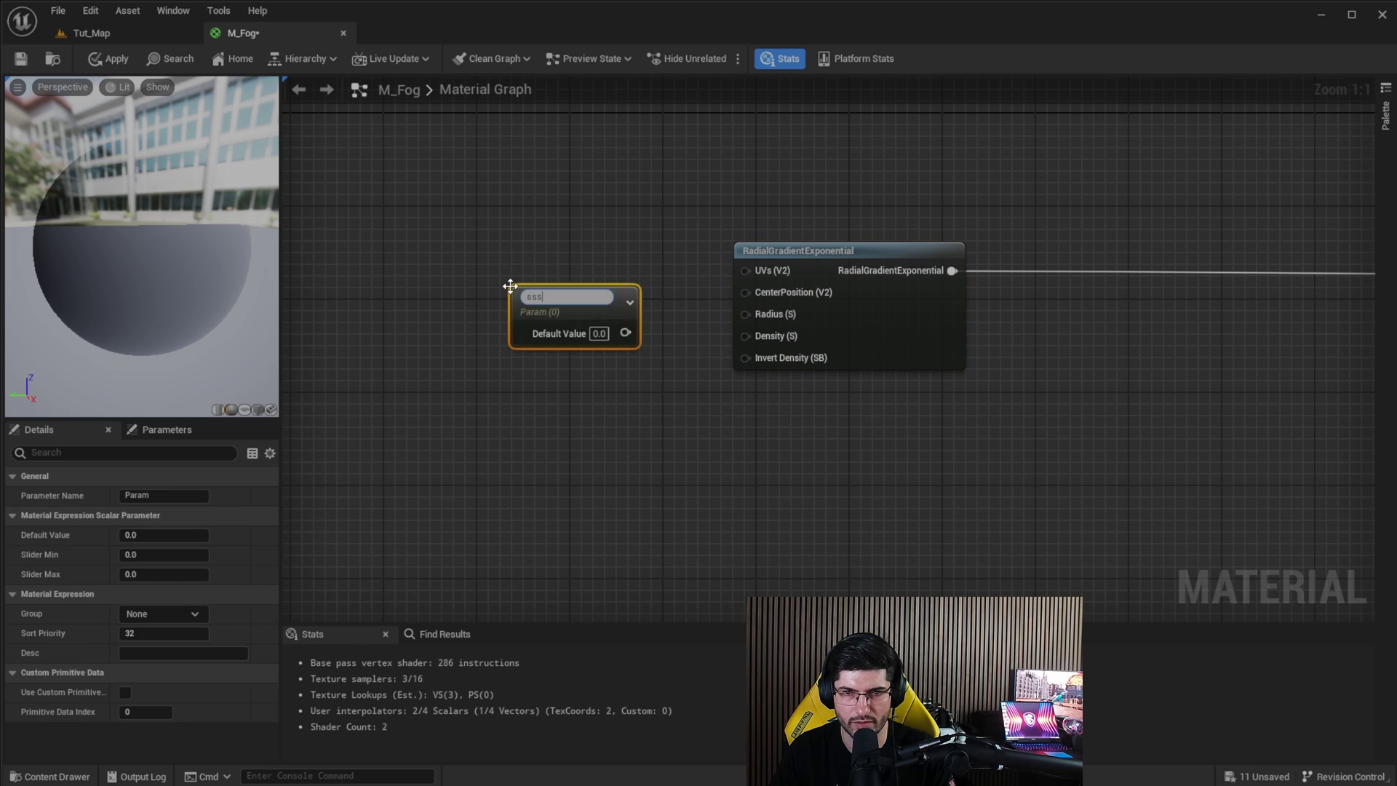
pyautogui.write('sssssssssss')
pyautogui.press('BackSpace')
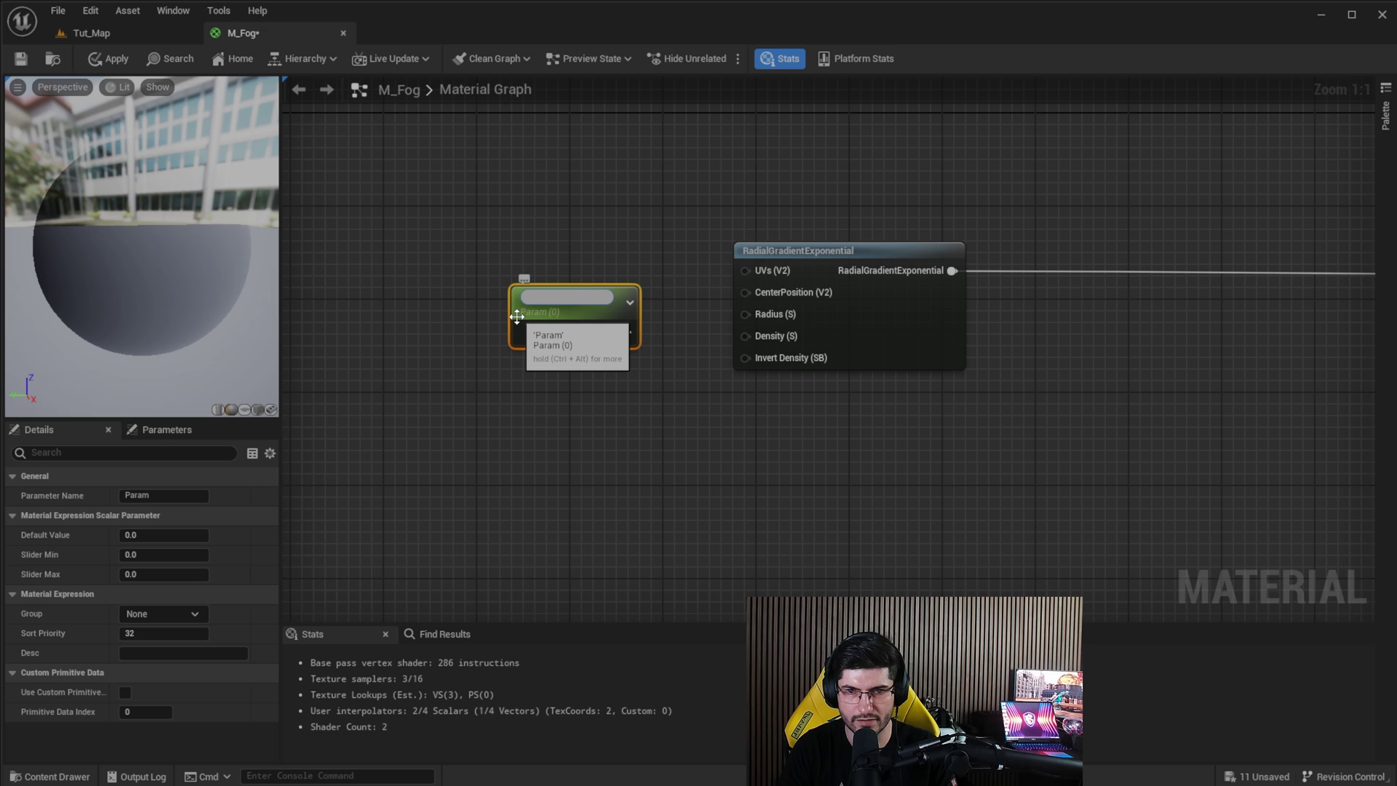
pyautogui.write('Radiu')
pyautogui.press('Return')
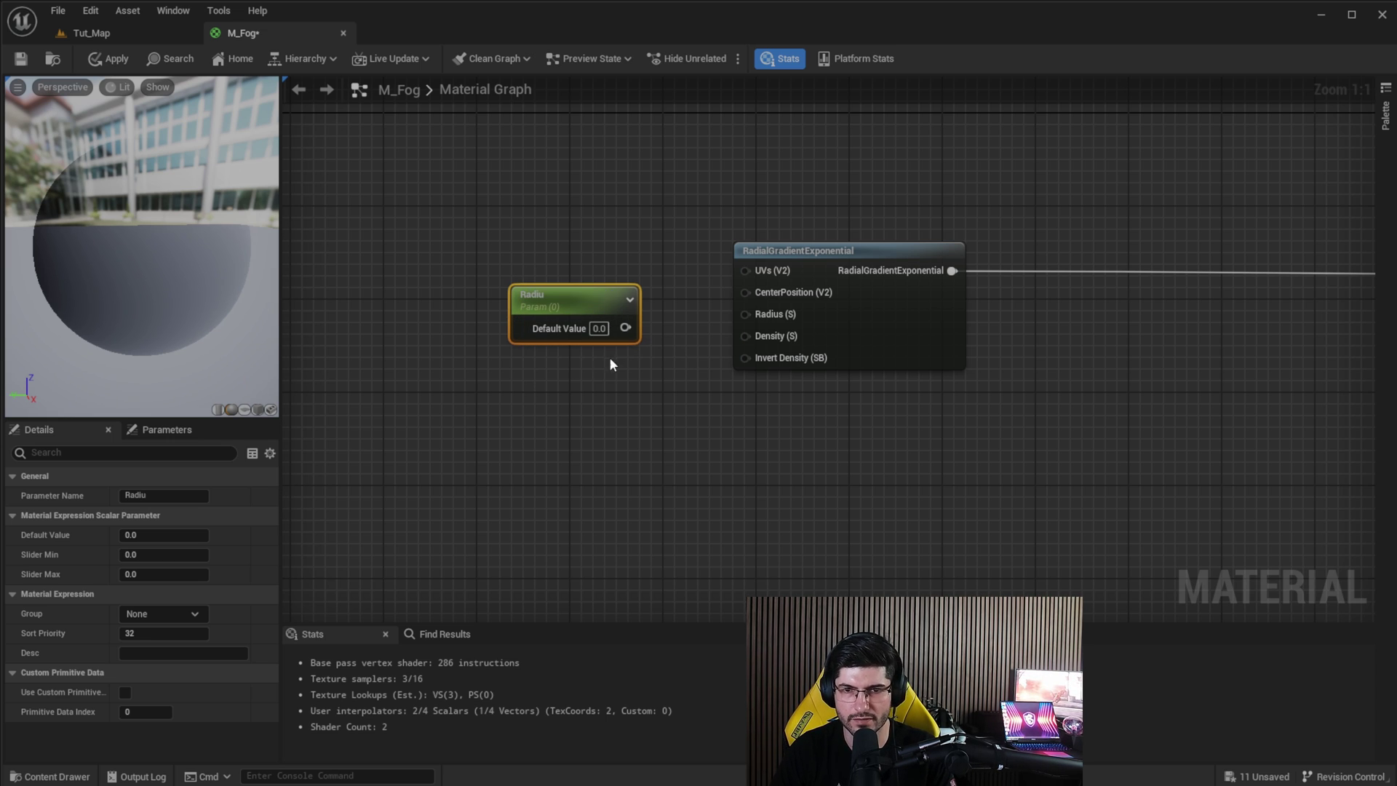
# Connect the Radiu parameter to the gradient node's Radius input and straighten the connection between the two nodes
pyautogui.moveTo(625, 328); pyautogui.dragTo(745, 314)
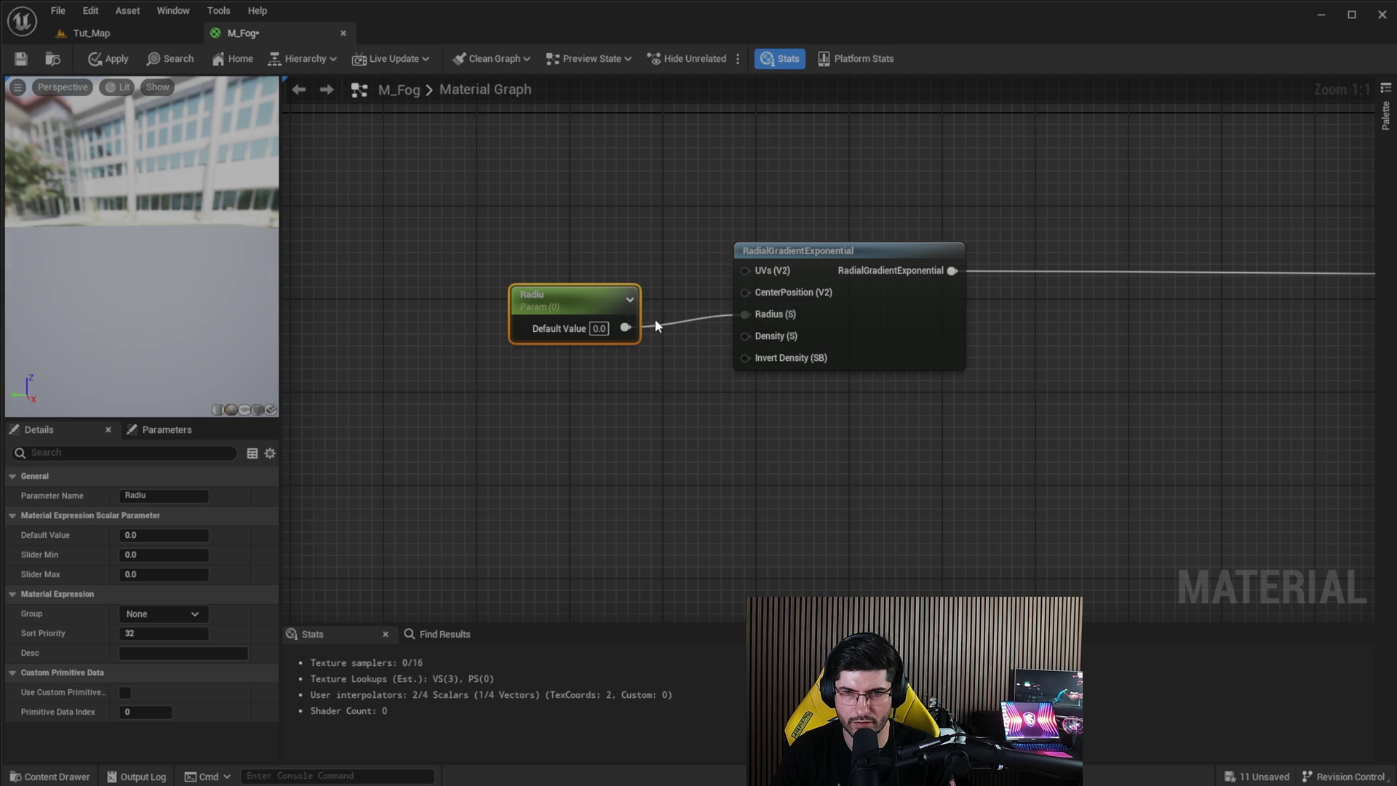
pyautogui.moveTo(581, 299); pyautogui.dragTo(547, 278)
pyautogui.moveTo(489, 352); pyautogui.dragTo(1022, 298)
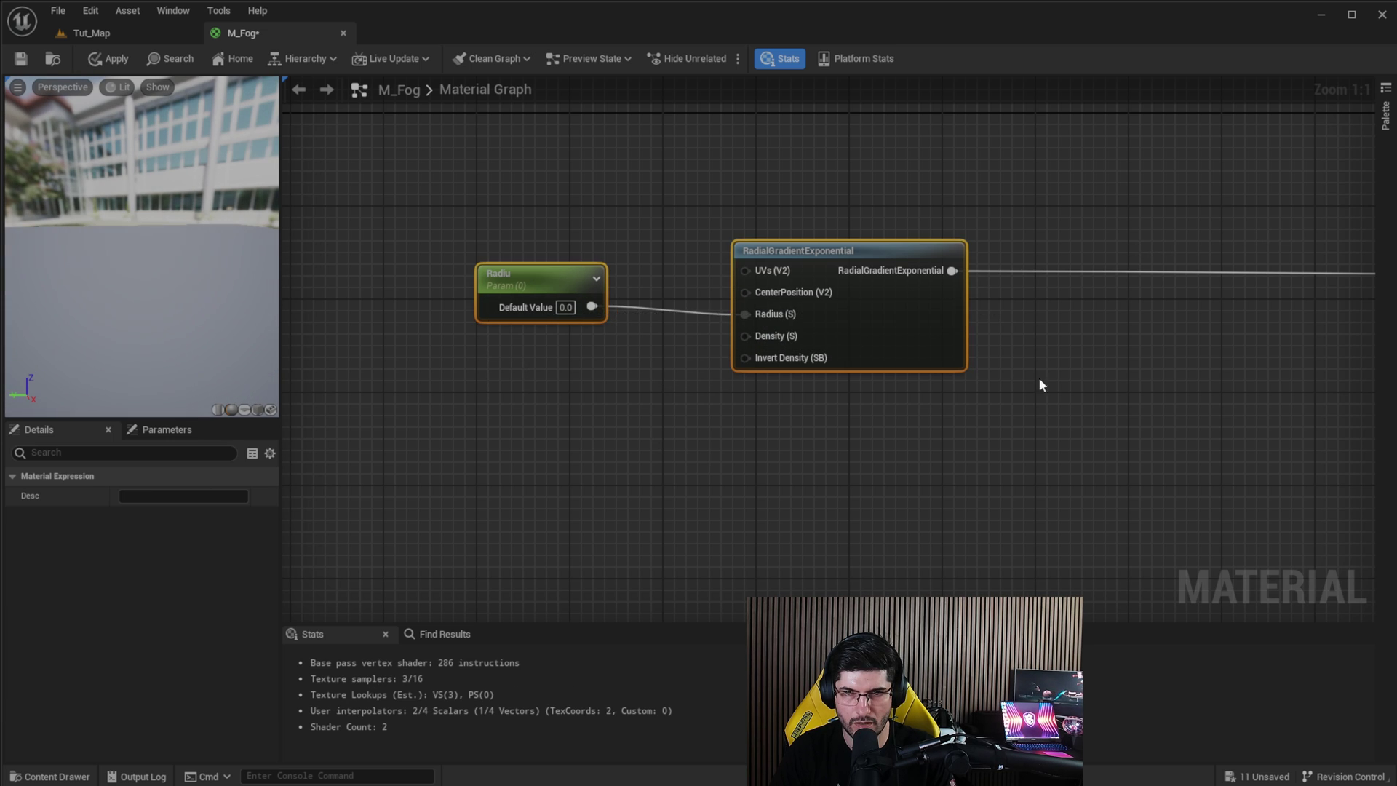
pyautogui.click(635, 363)
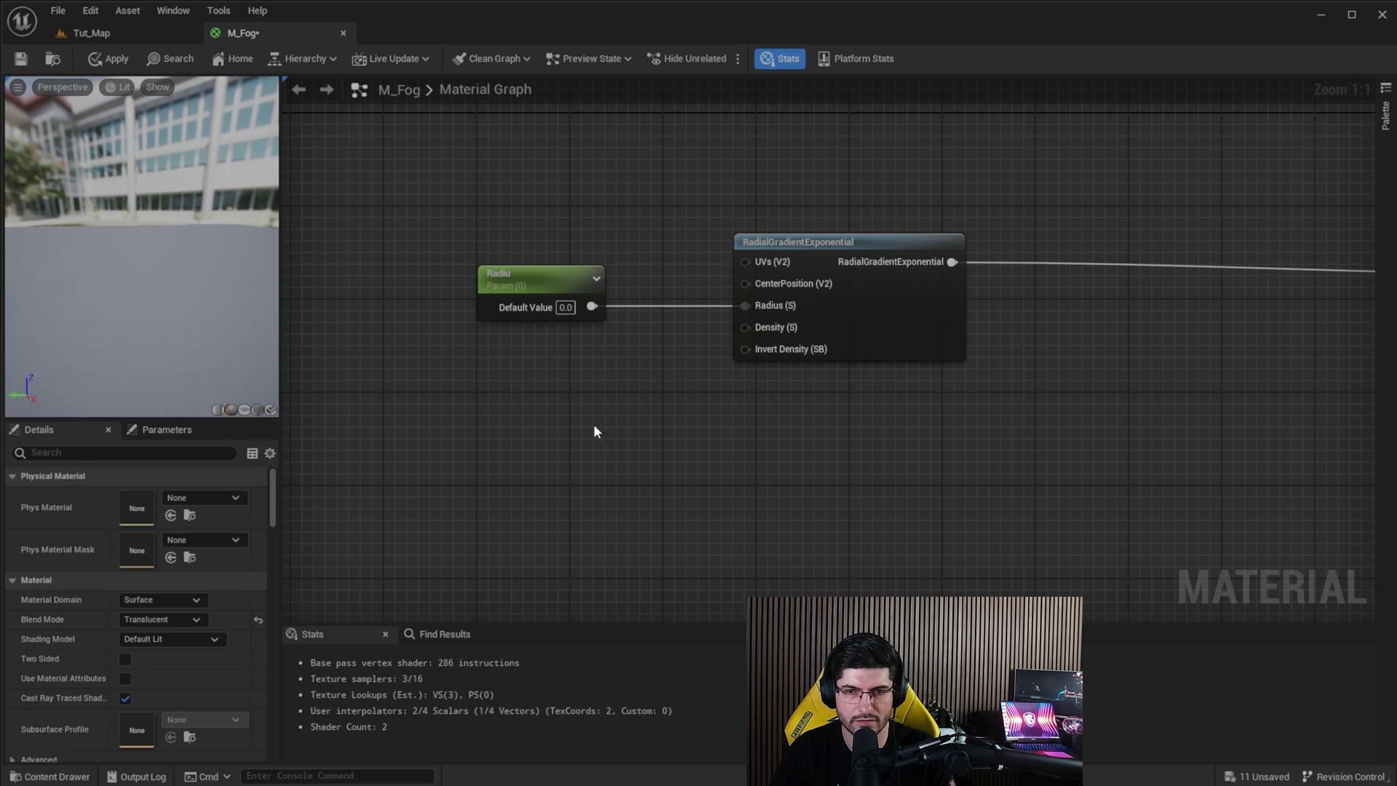
# Add a second scalar parameter below Radiu and name it Density
pyautogui.click(483, 369)
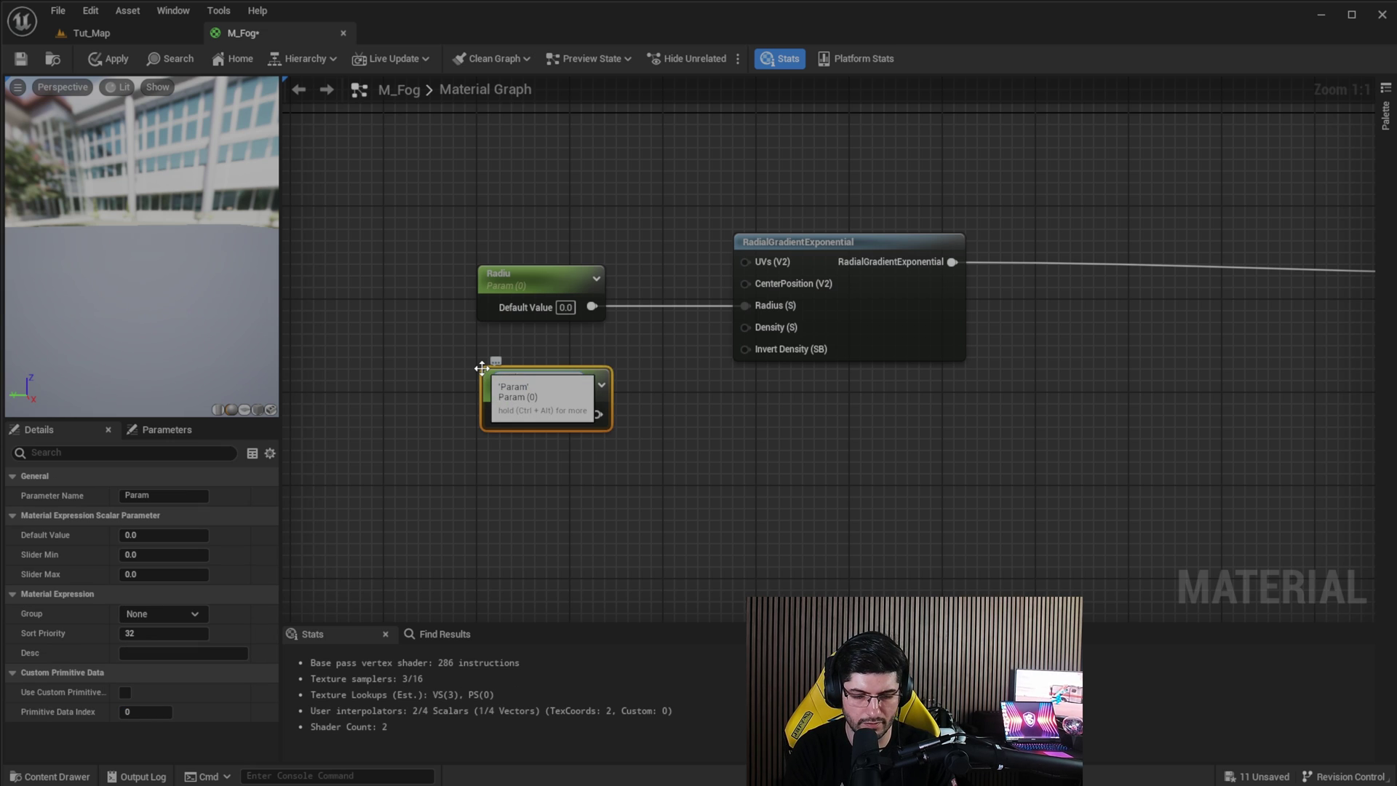
pyautogui.write('Desntiy')
pyautogui.press('Return')
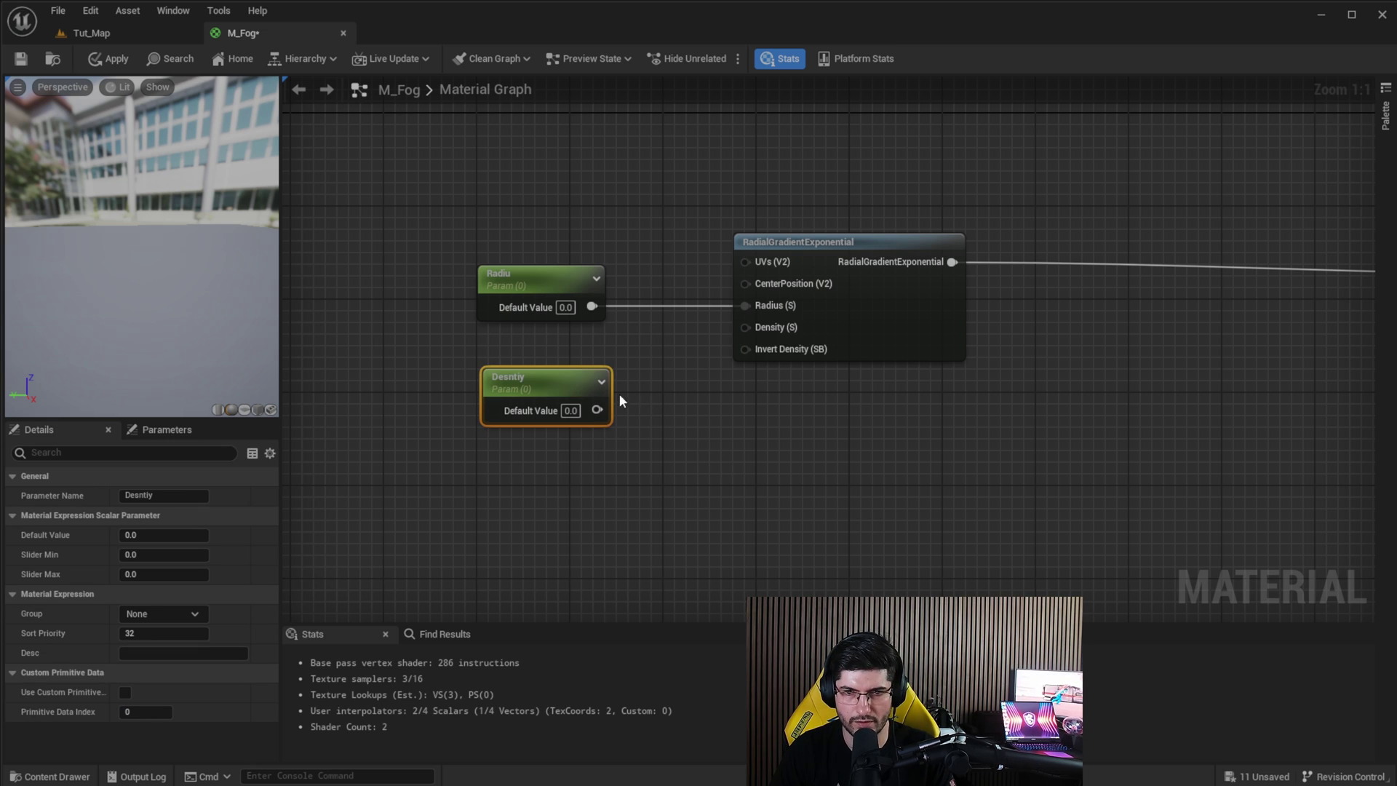
pyautogui.doubleClick(553, 392)
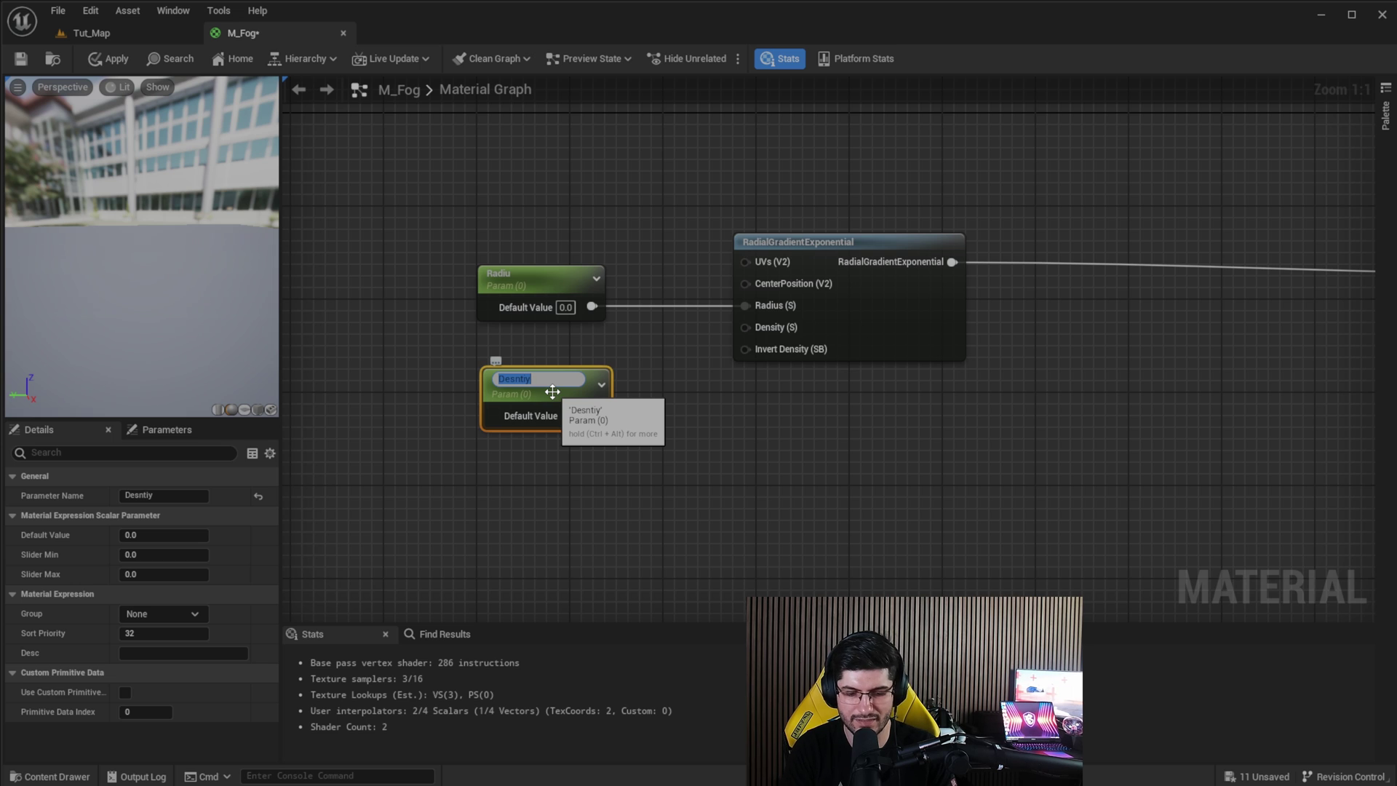
pyautogui.write('Density')
pyautogui.press('Return')
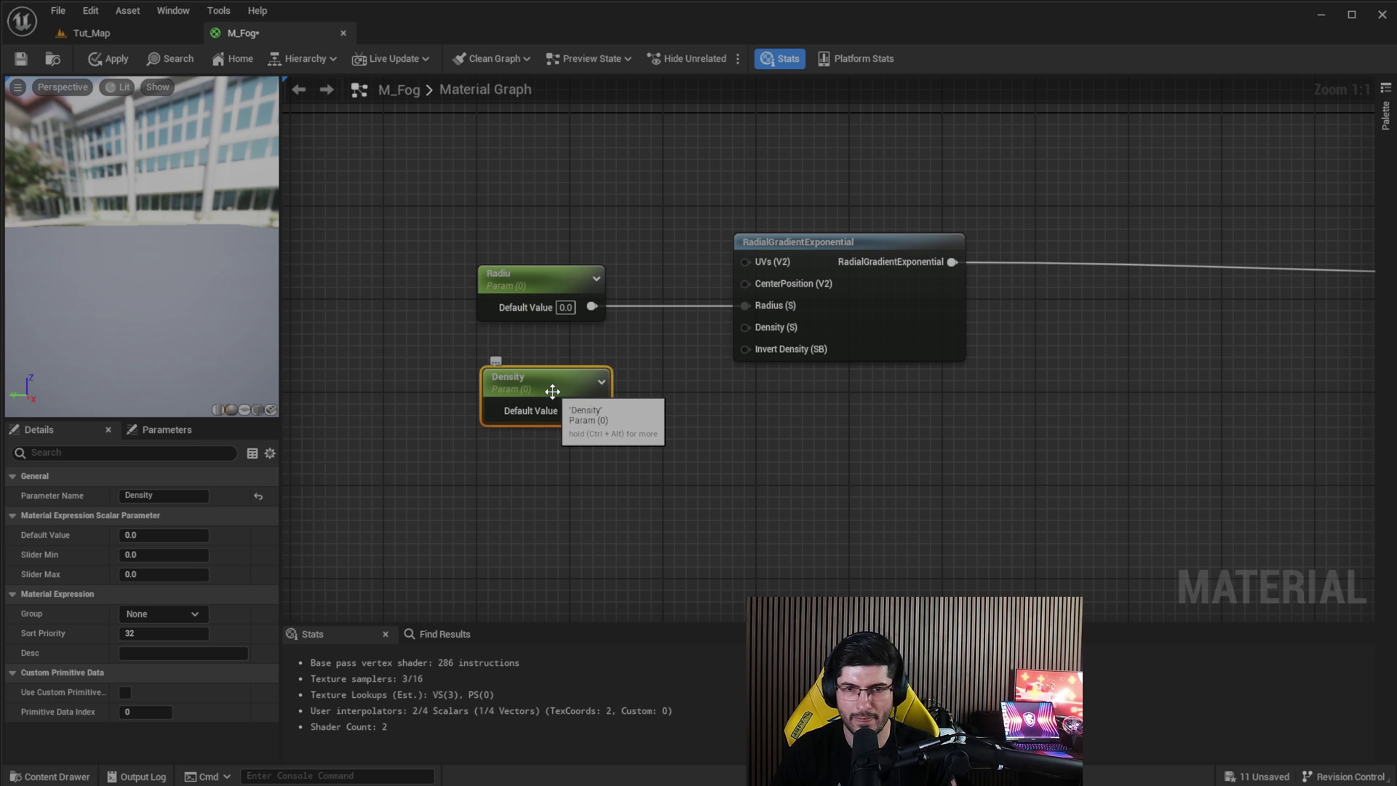
# Connect the Density parameter to the gradient node's Density input and place it closer beneath the Radiu parameter
pyautogui.moveTo(596, 410); pyautogui.dragTo(747, 328)
pyautogui.moveTo(539, 369); pyautogui.dragTo(548, 347)
pyautogui.click(940, 356)
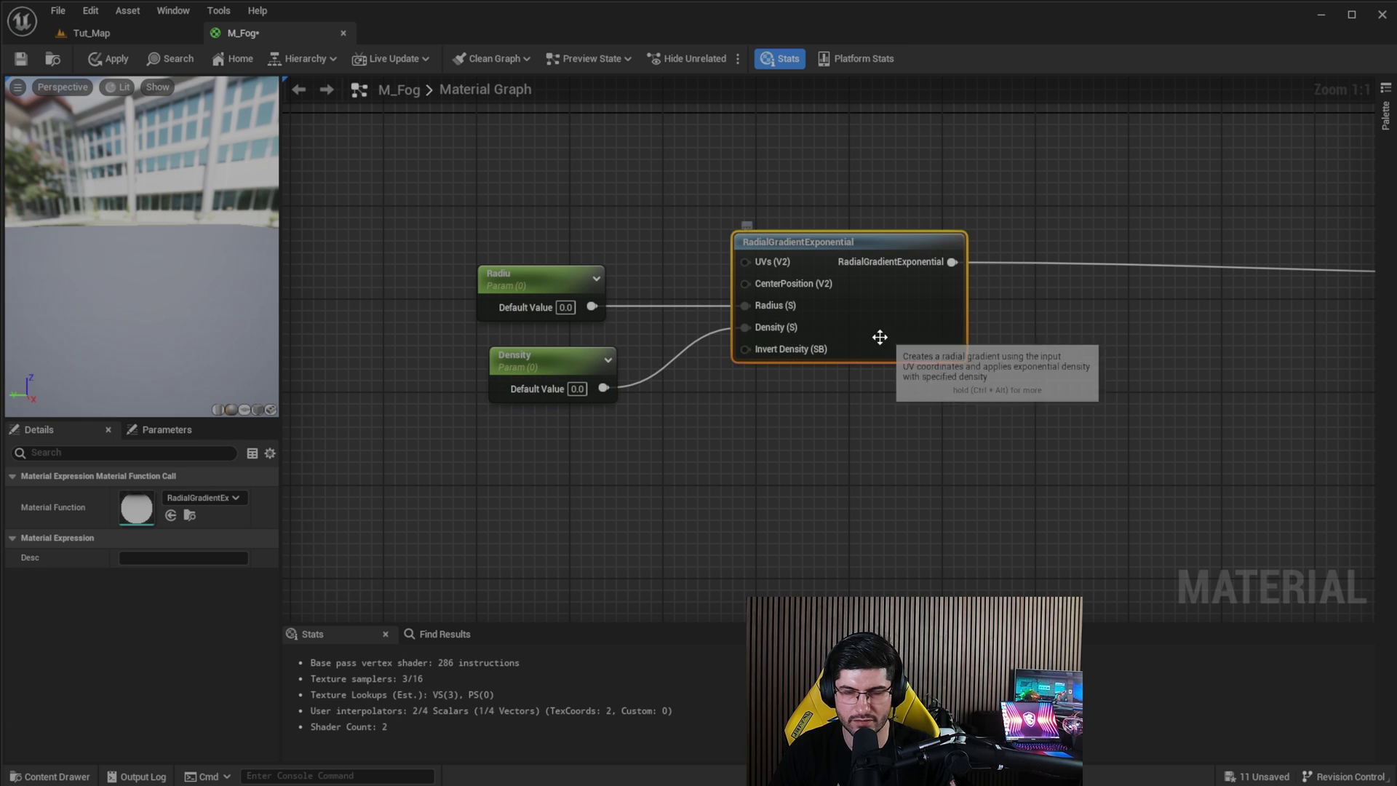
# Add a StaticBoolParameter node below the Density parameter and name it Invert_Density
pyautogui.moveTo(605, 417); pyautogui.dragTo(670, 368, button='right')
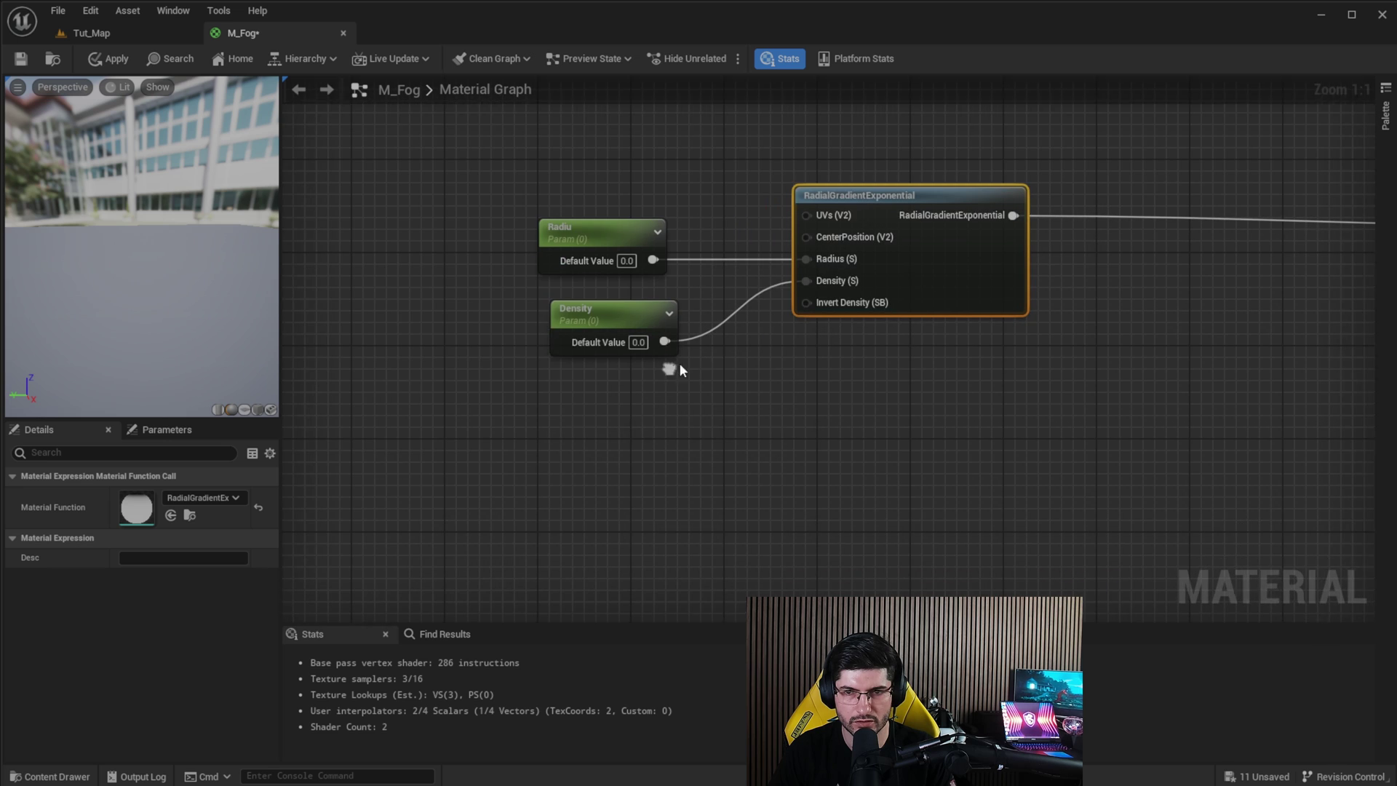
pyautogui.rightClick(587, 399)
pyautogui.write('bool')
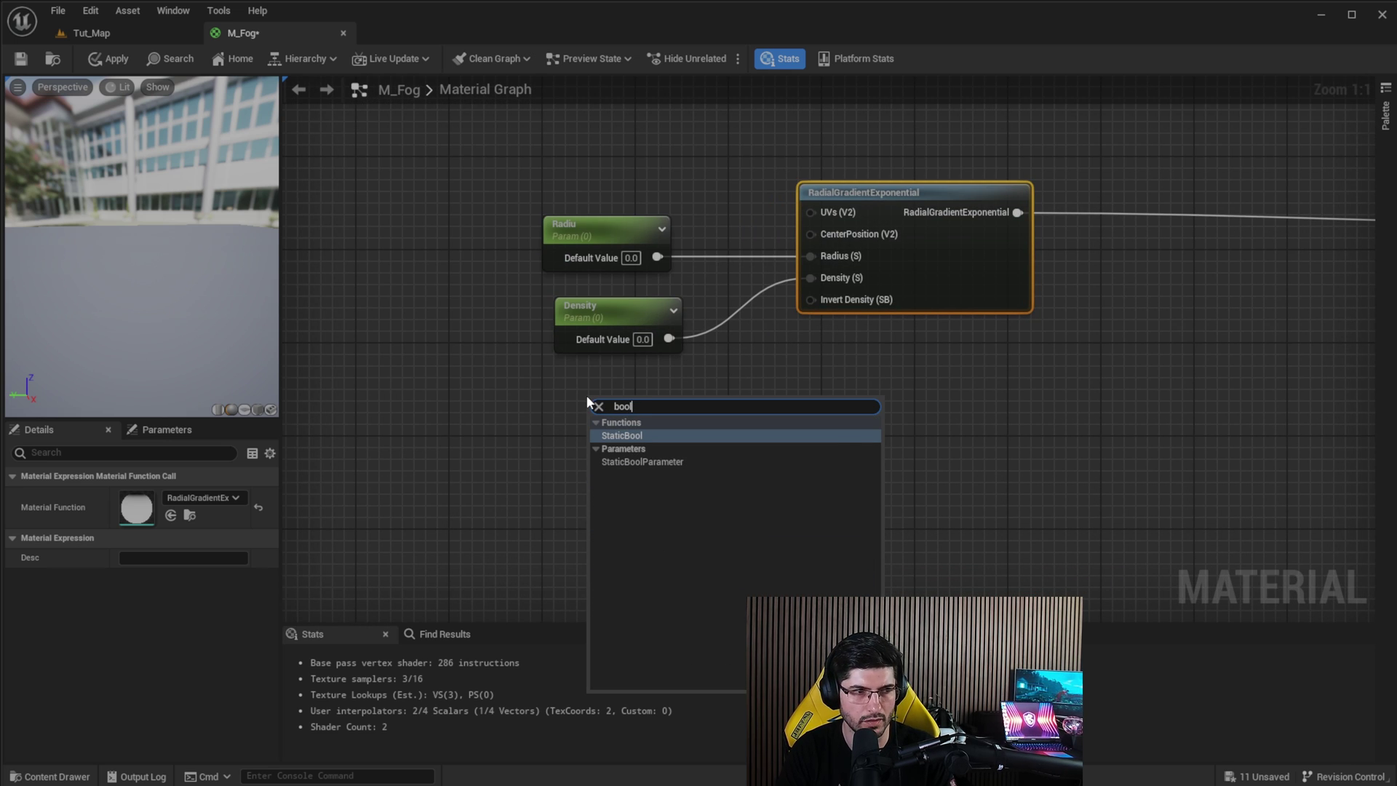
pyautogui.press('Down')
pyautogui.press('Return')
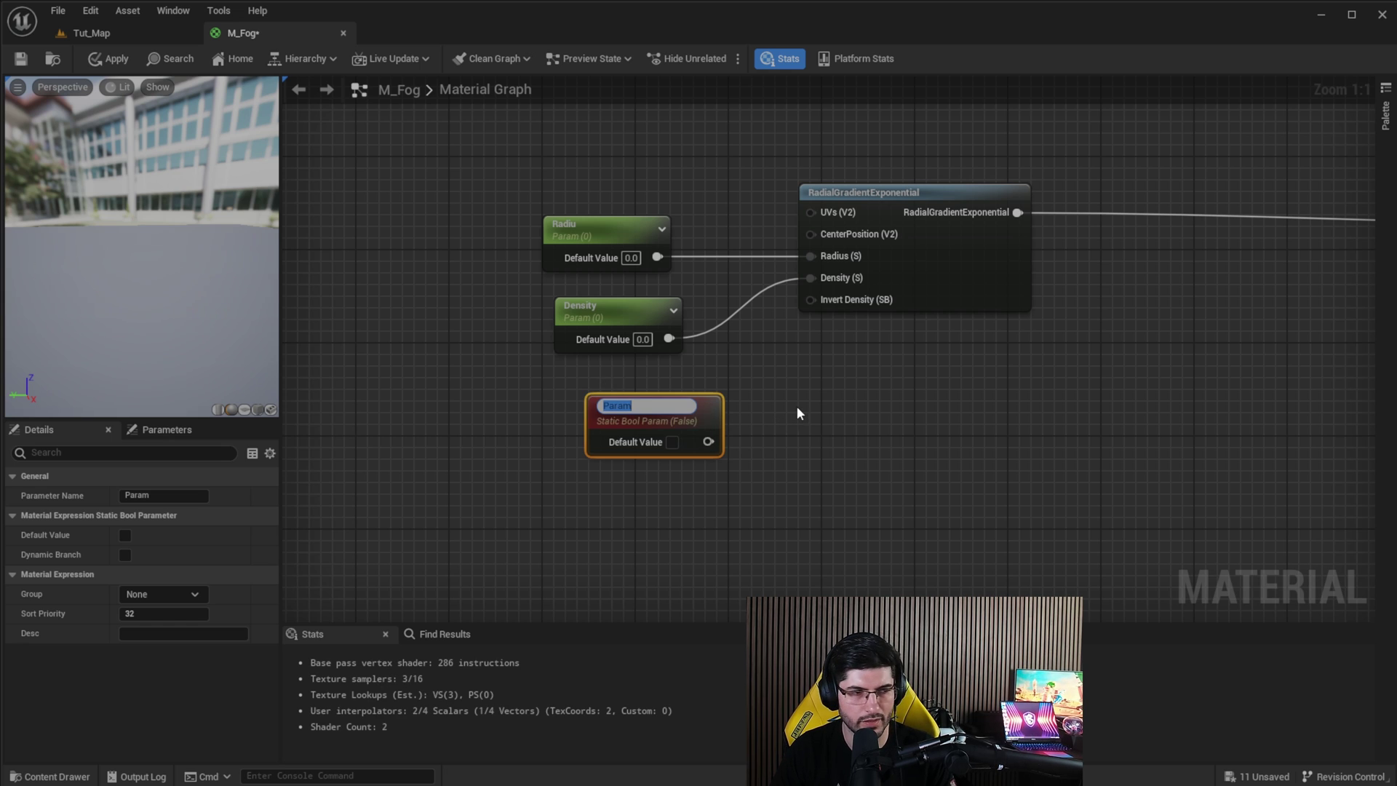
pyautogui.write('Invert')
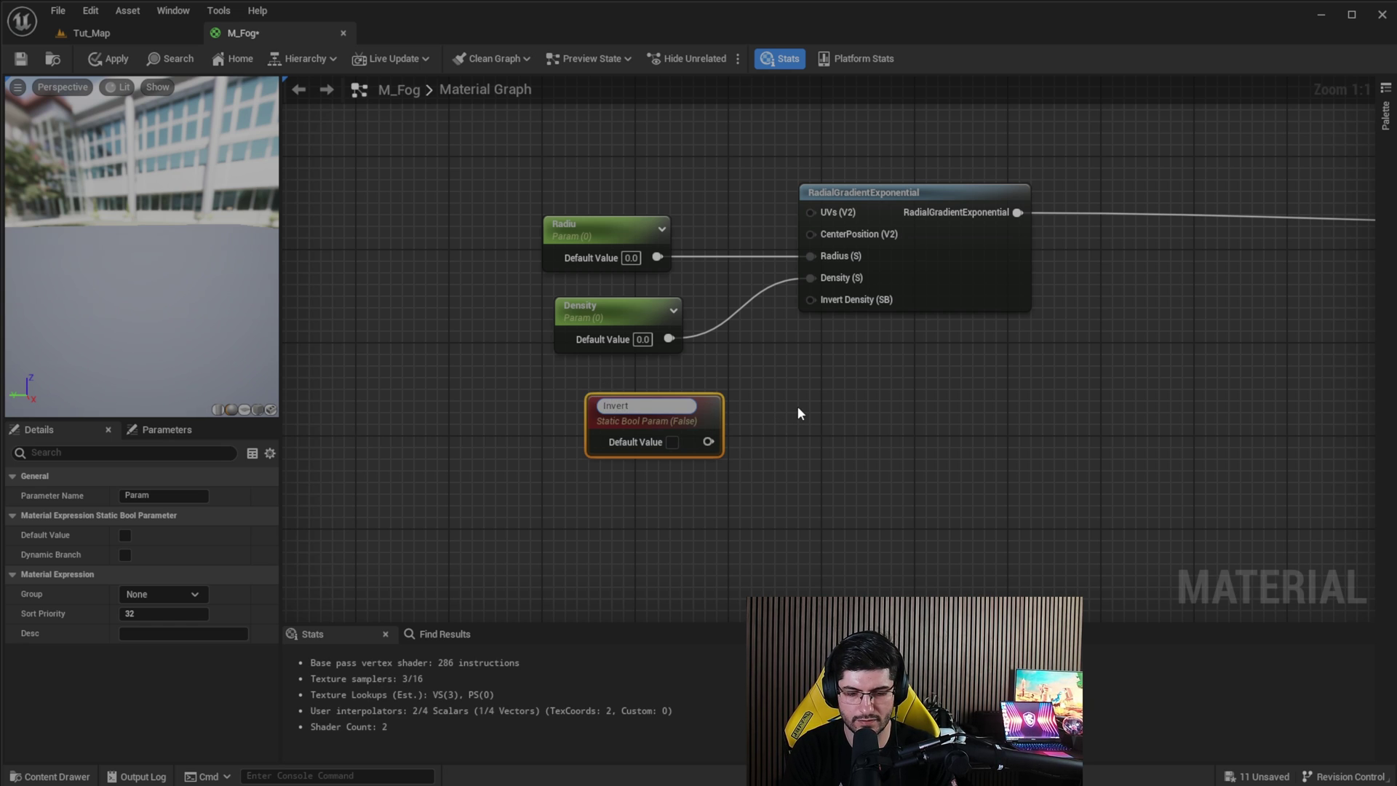
pyautogui.write('_Density')
pyautogui.press('Return')
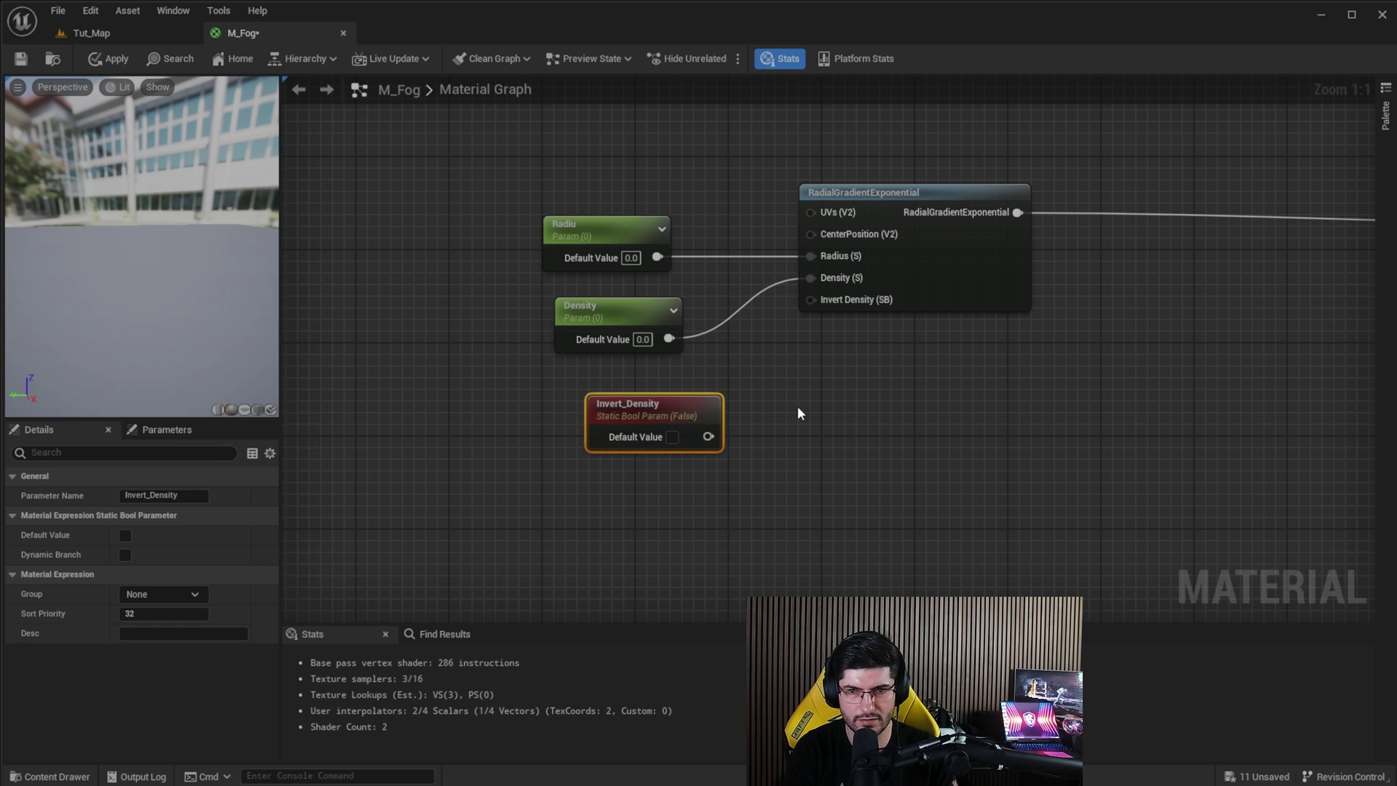
# Connect Invert_Density to the gradient node's Invert Density input and place it beneath the Density parameter
pyautogui.moveTo(708, 437); pyautogui.dragTo(814, 300)
pyautogui.moveTo(674, 404); pyautogui.dragTo(632, 387)
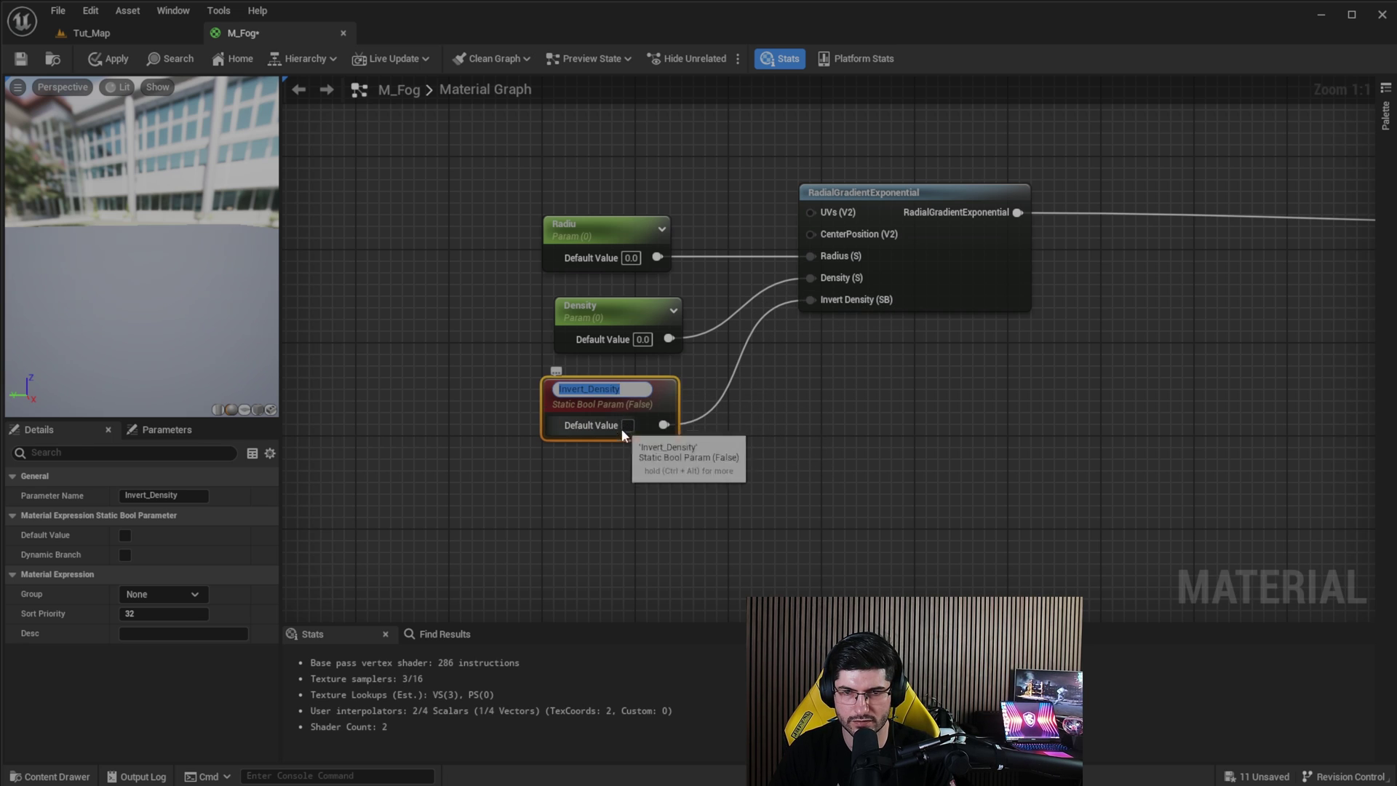
pyautogui.click(659, 447)
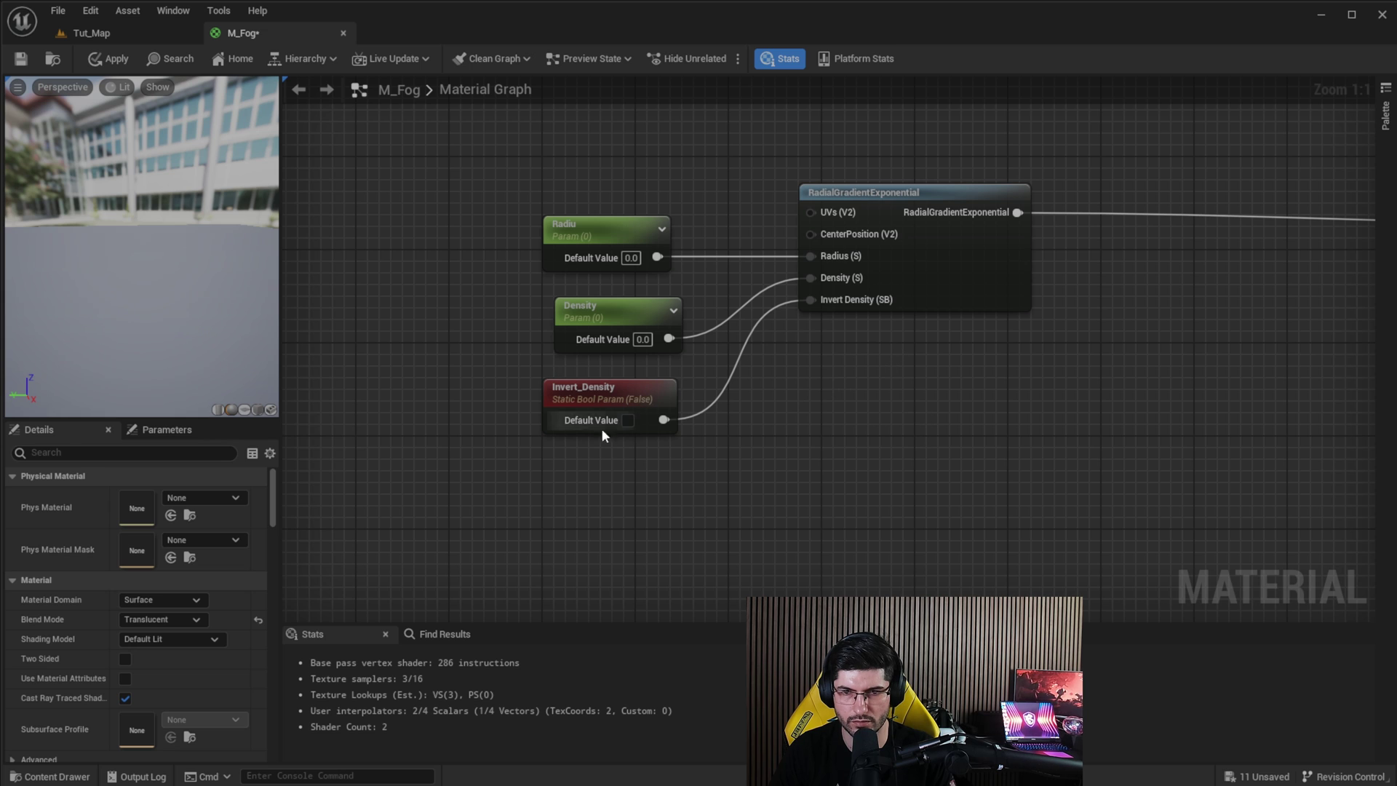
# Apply the M_Fog material changes and check the sphere in the Tut_Map level before returning to the material graph
pyautogui.moveTo(1091, 375); pyautogui.dragTo(1005, 395, button='right')
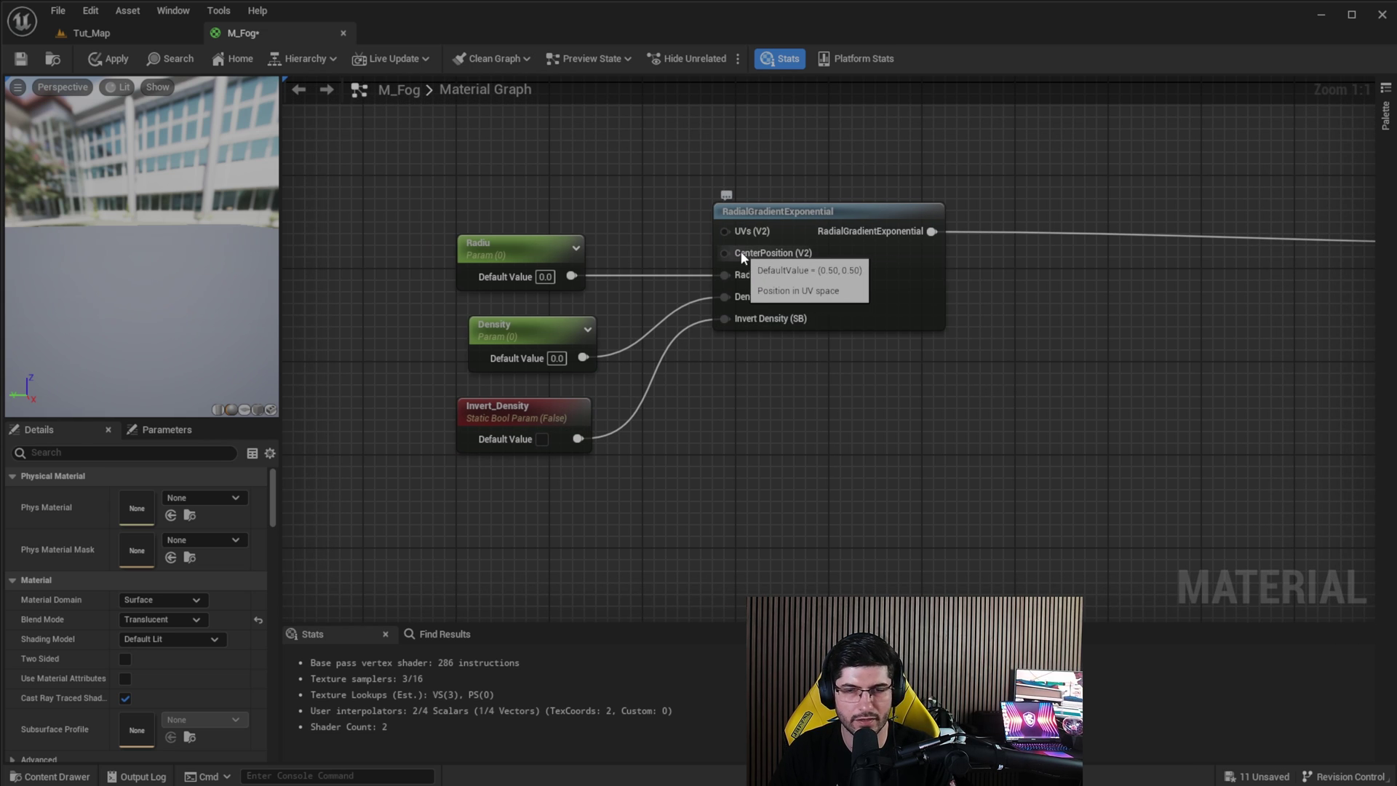
pyautogui.moveTo(799, 278); pyautogui.dragTo(613, 314, button='right')
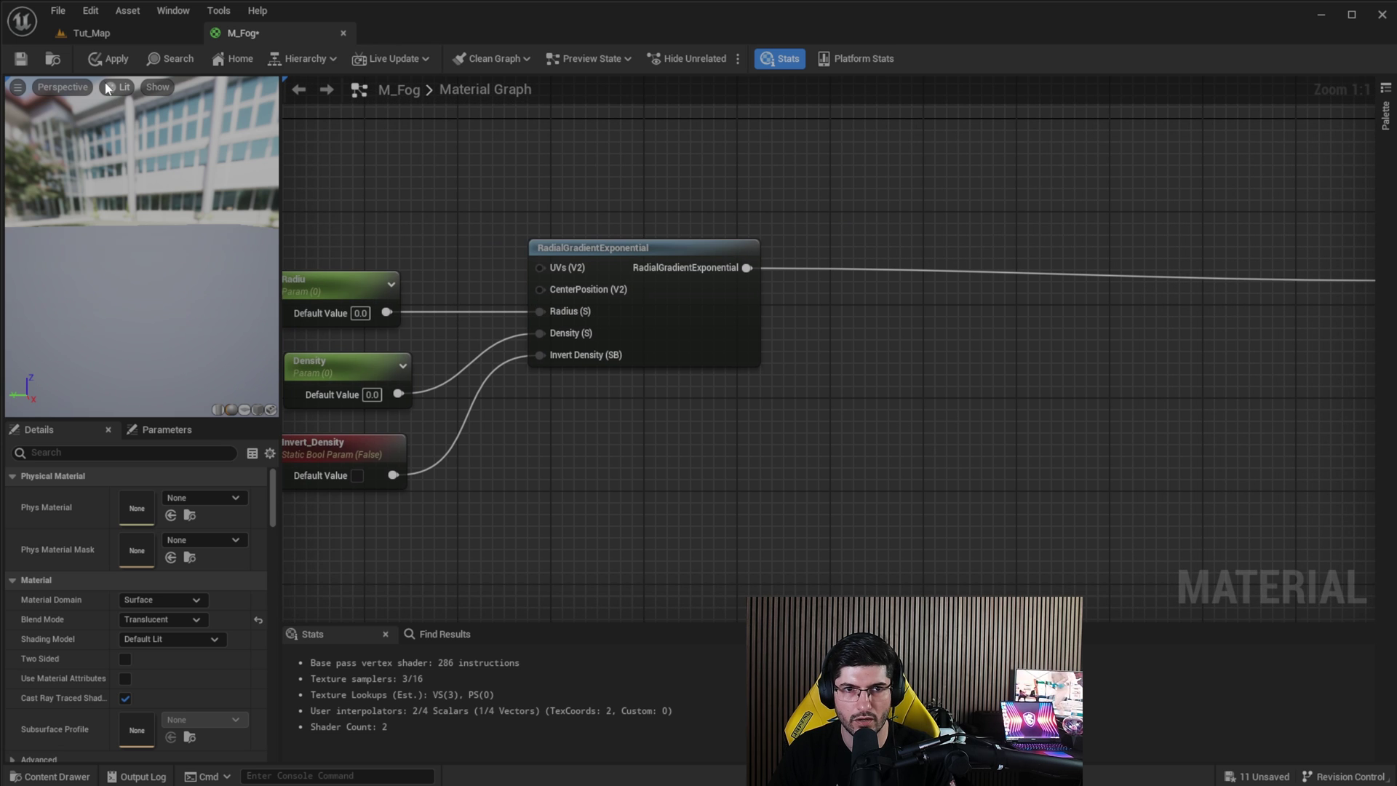
pyautogui.click(115, 37)
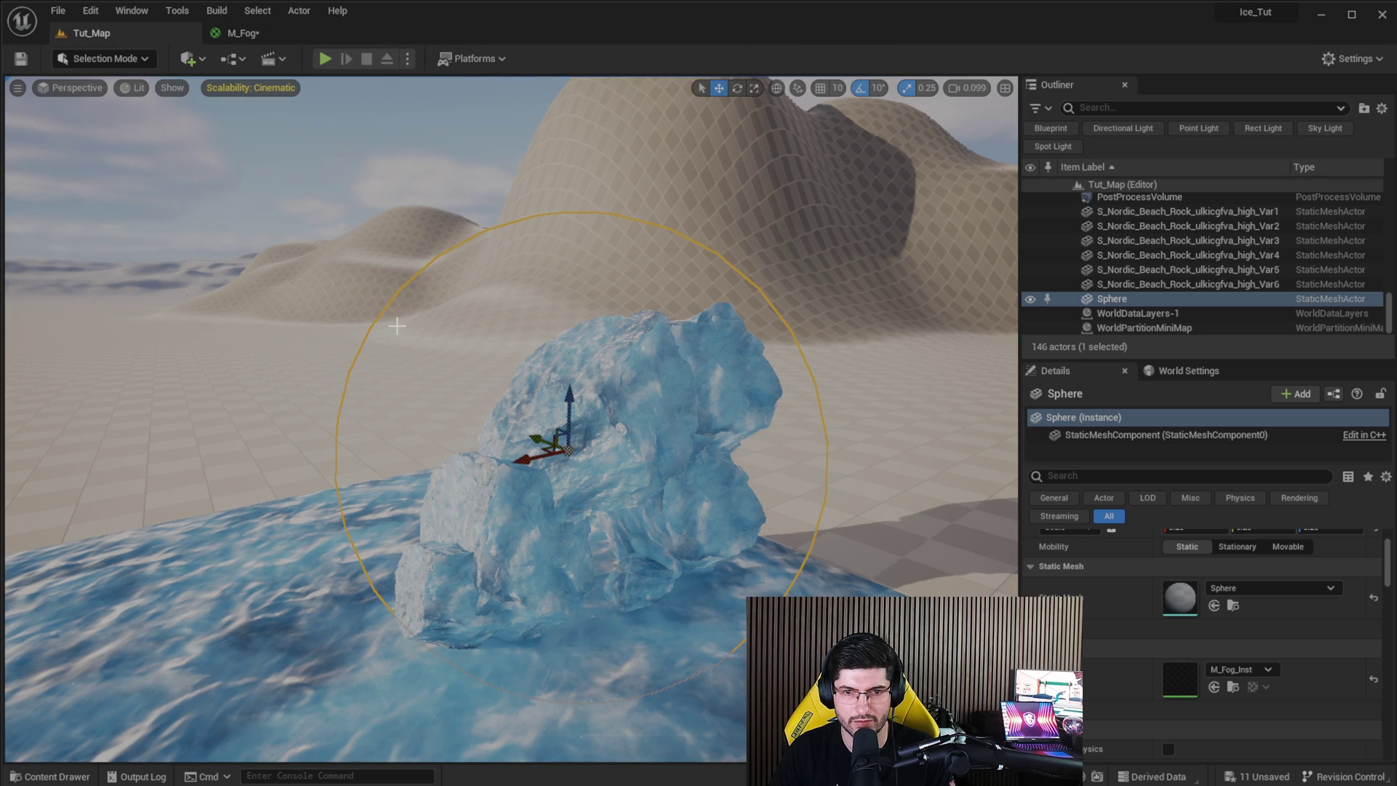
pyautogui.moveTo(405, 228); pyautogui.dragTo(583, 237, button='right')
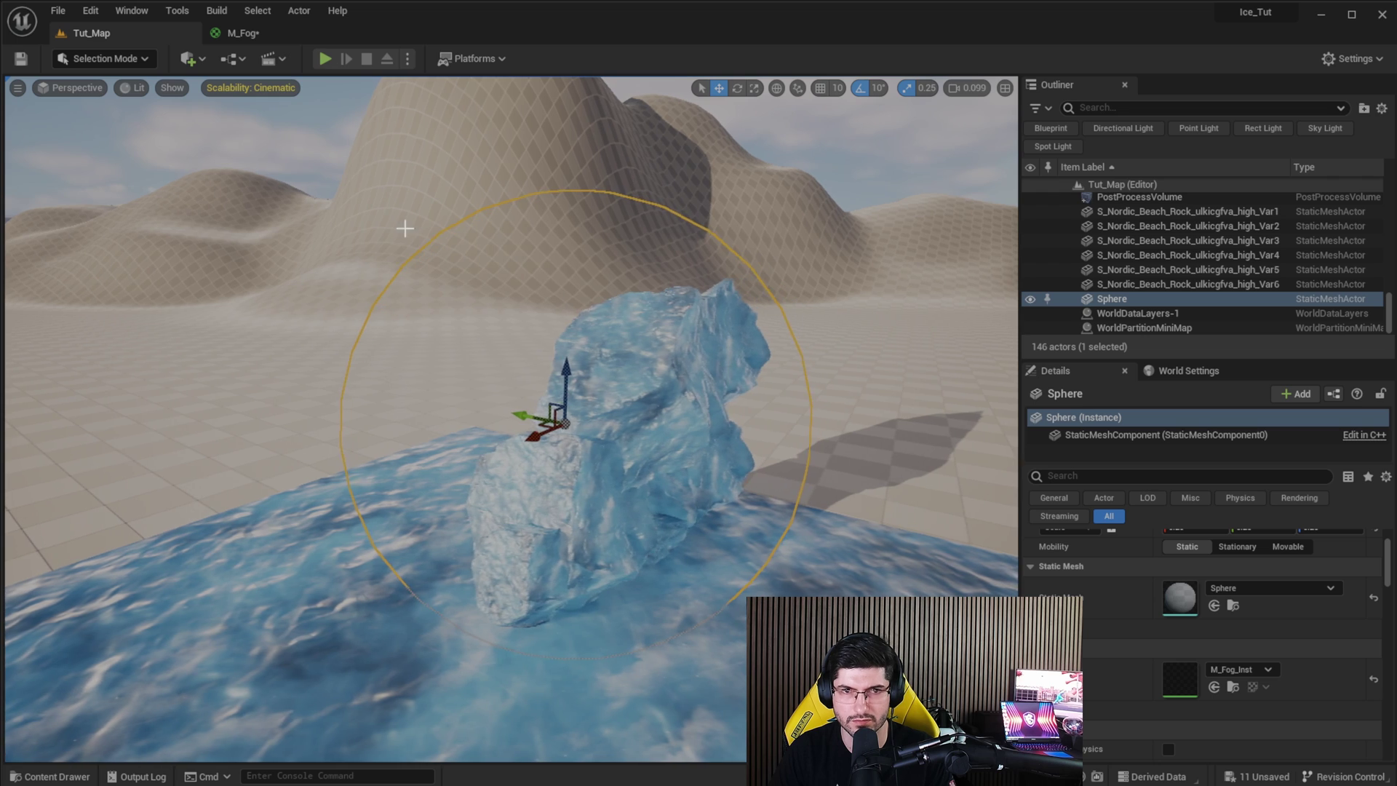
pyautogui.click(242, 33)
pyautogui.moveTo(433, 323); pyautogui.dragTo(495, 326, button='right')
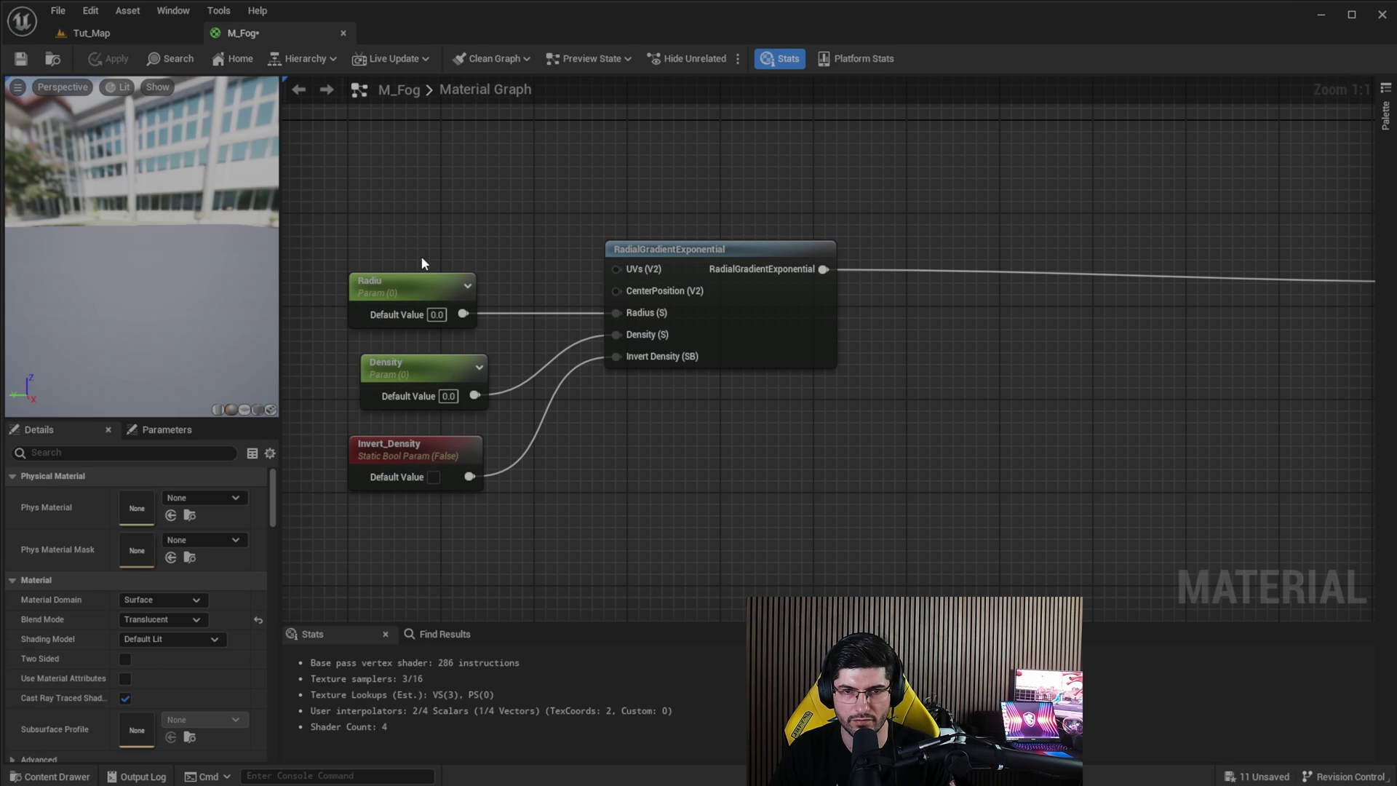
# Open the sphere's M_Fog_Inst material instance and float its editor window over the Tut_Map level
pyautogui.click(138, 35)
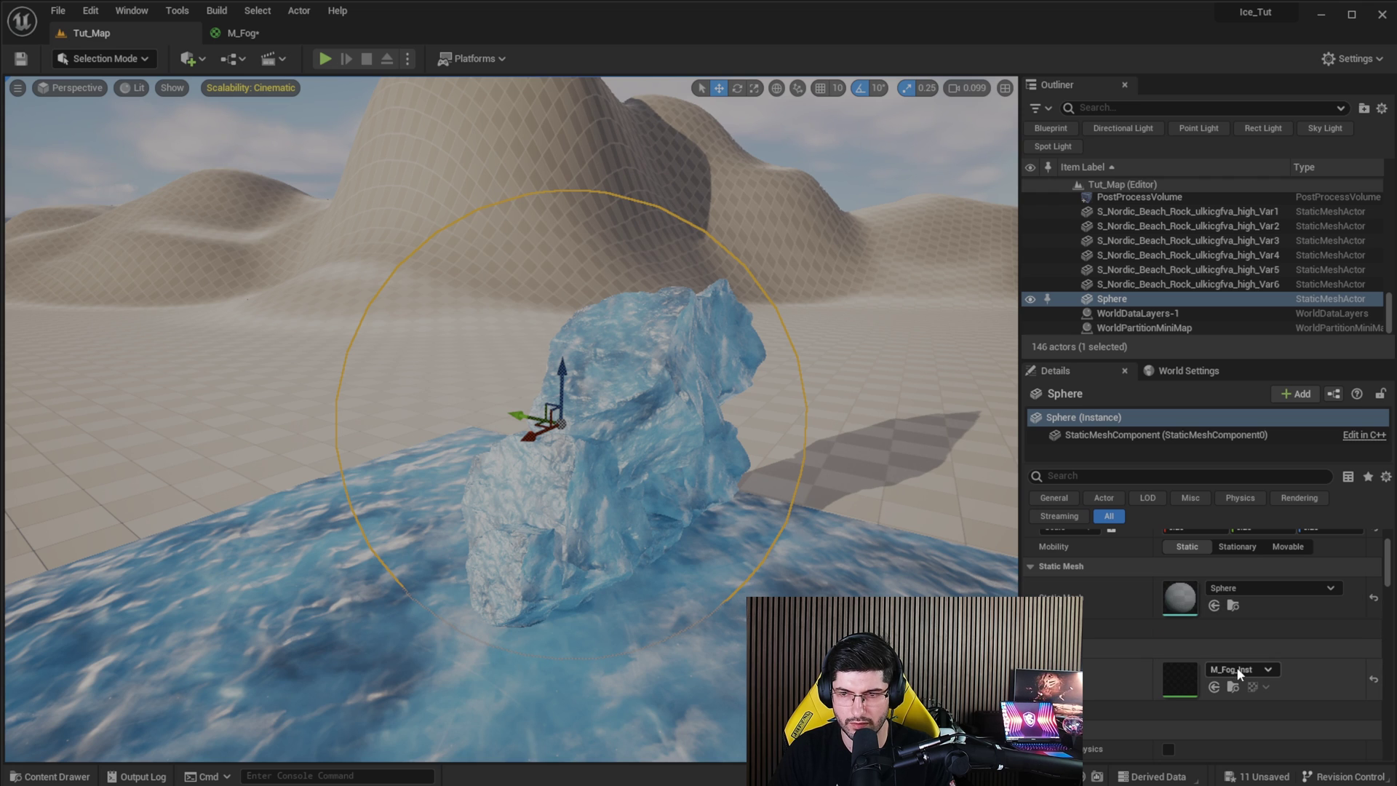
pyautogui.click(1233, 687)
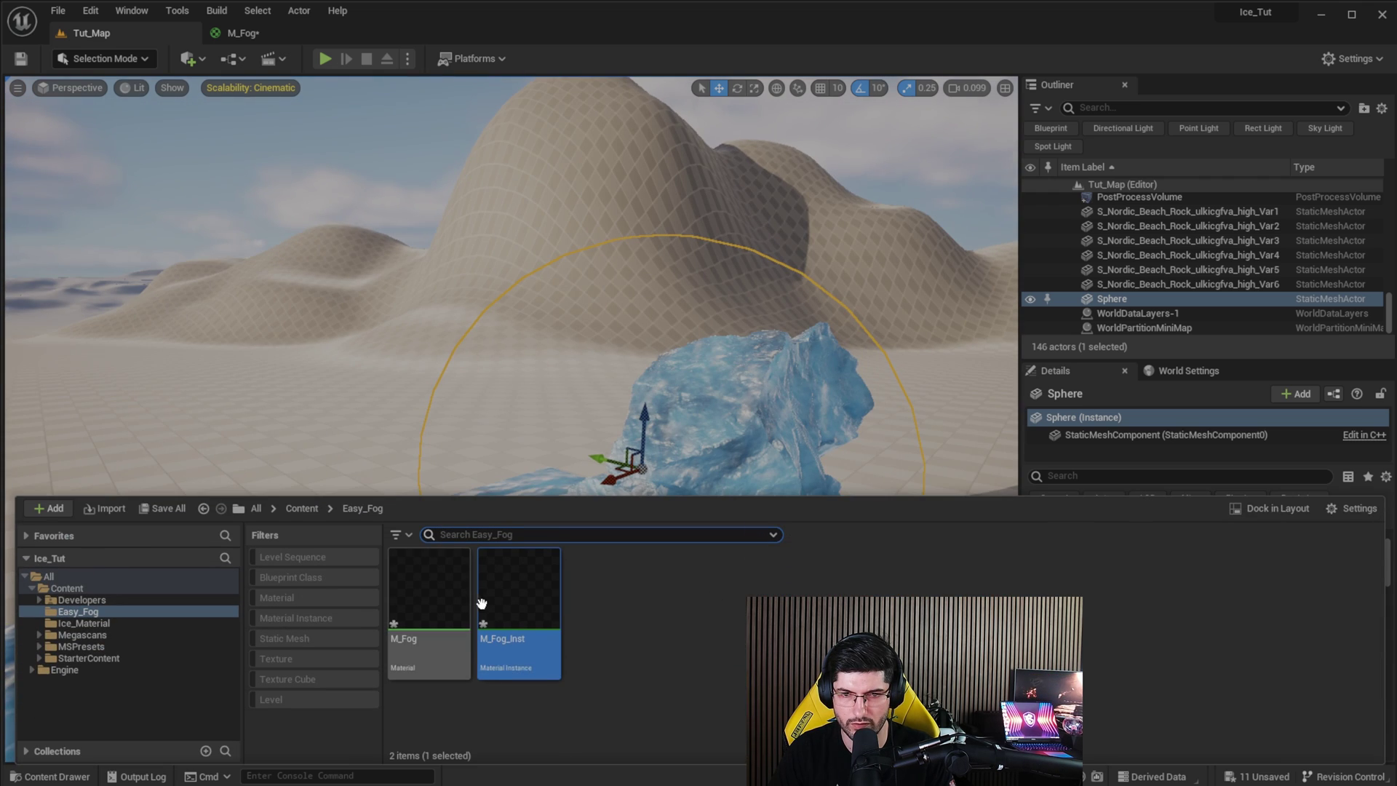
pyautogui.doubleClick(481, 604)
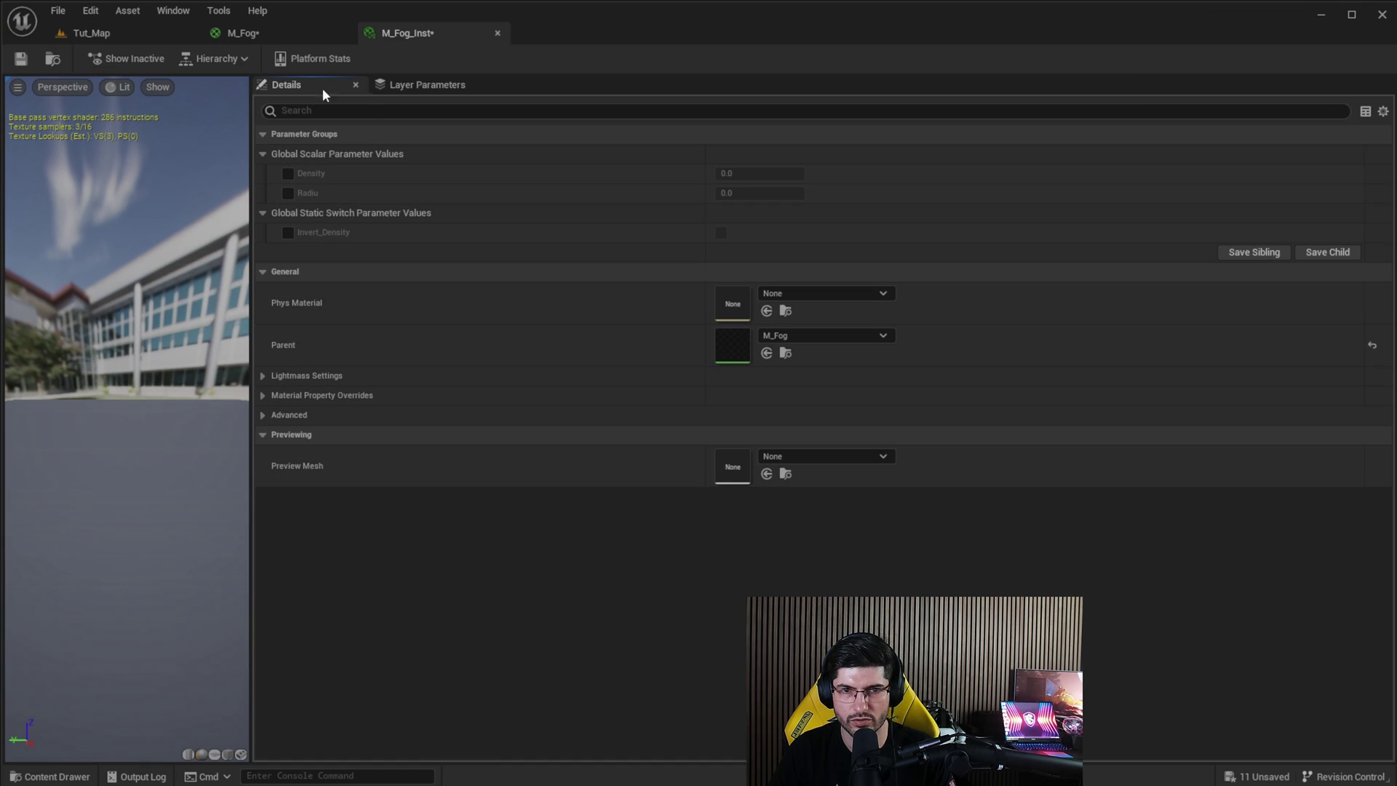
pyautogui.moveTo(431, 32); pyautogui.dragTo(825, 243)
pyautogui.click(90, 33)
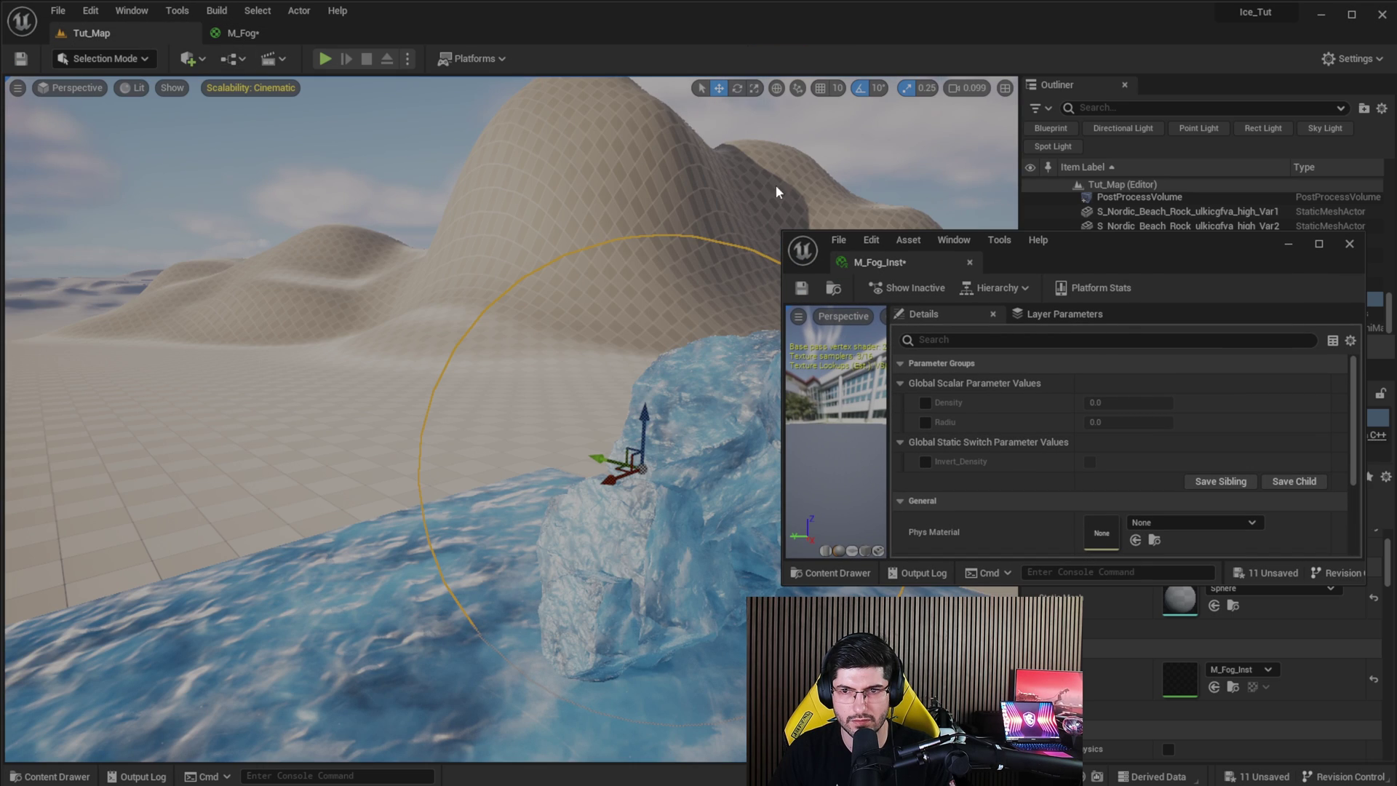
# Enable the Density and Radiu overrides in M_Fog_Inst and raise Density to about 587 and Radiu to about 0.44
pyautogui.click(926, 405)
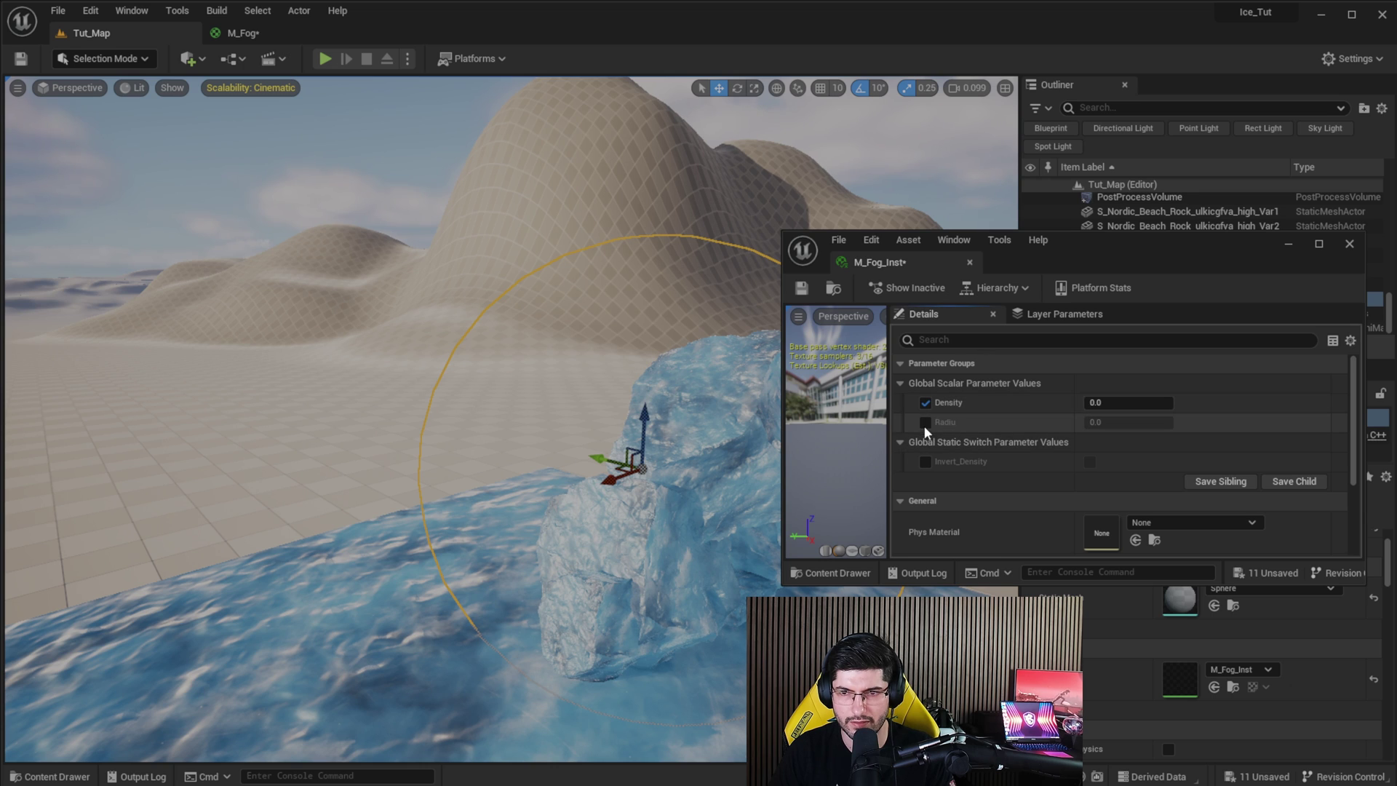
pyautogui.click(924, 422)
pyautogui.moveTo(1160, 406); pyautogui.dragTo(1310, 406)
pyautogui.moveTo(1095, 422); pyautogui.dragTo(1148, 423)
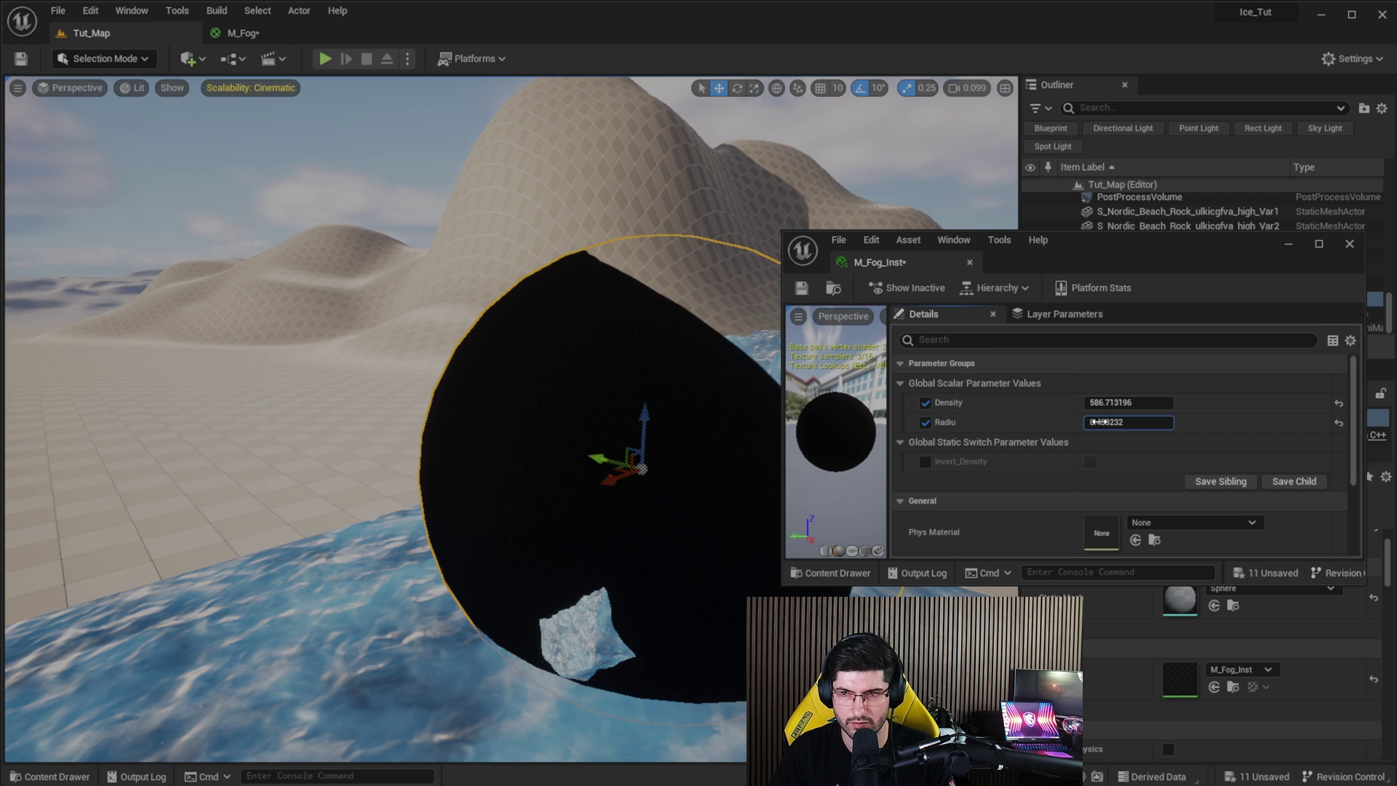
# Try Density values of 1 and 5 in the fog instance, settling on 10
pyautogui.click(1106, 407)
pyautogui.write('1')
pyautogui.press('Return')
pyautogui.write('5')
pyautogui.press('Return')
pyautogui.write('1')
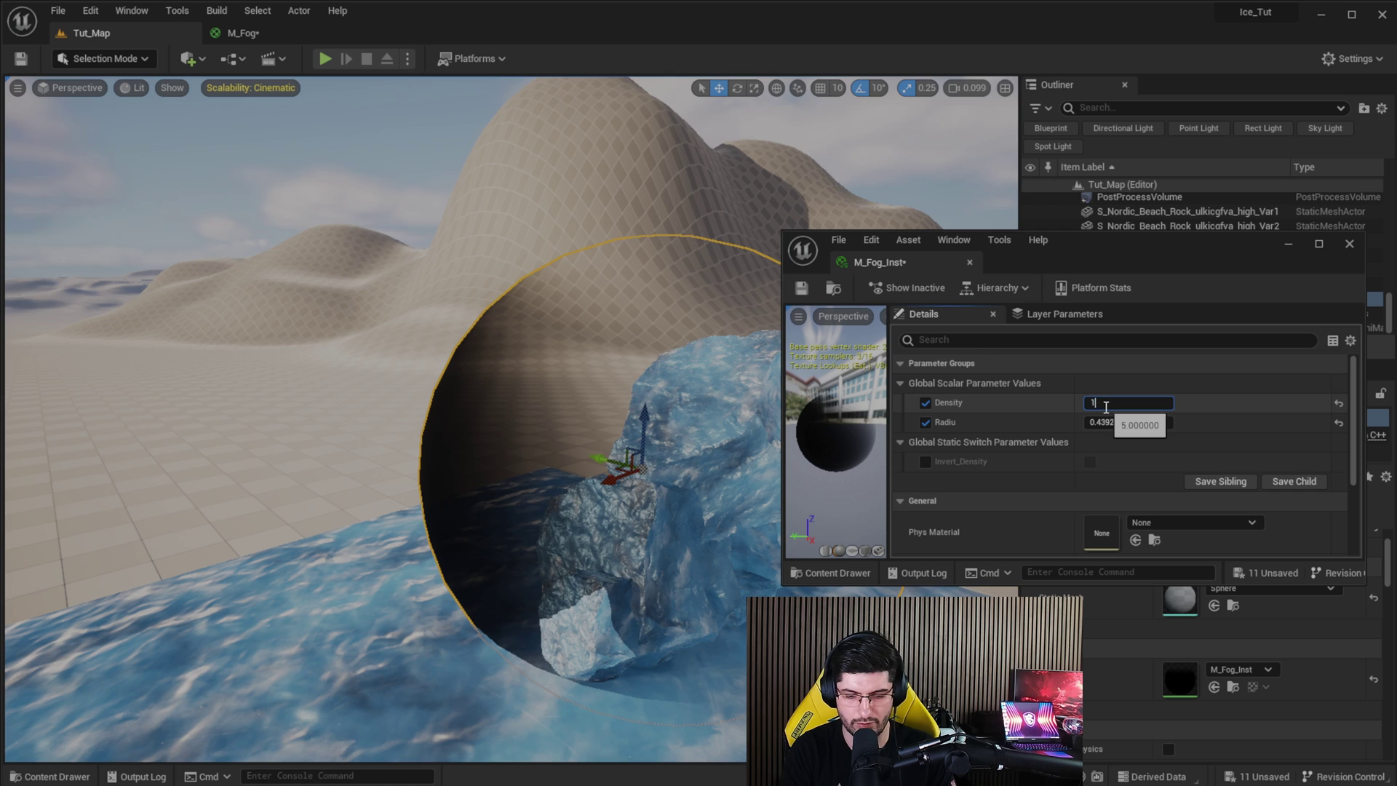
pyautogui.write('0')
pyautogui.press('Return')
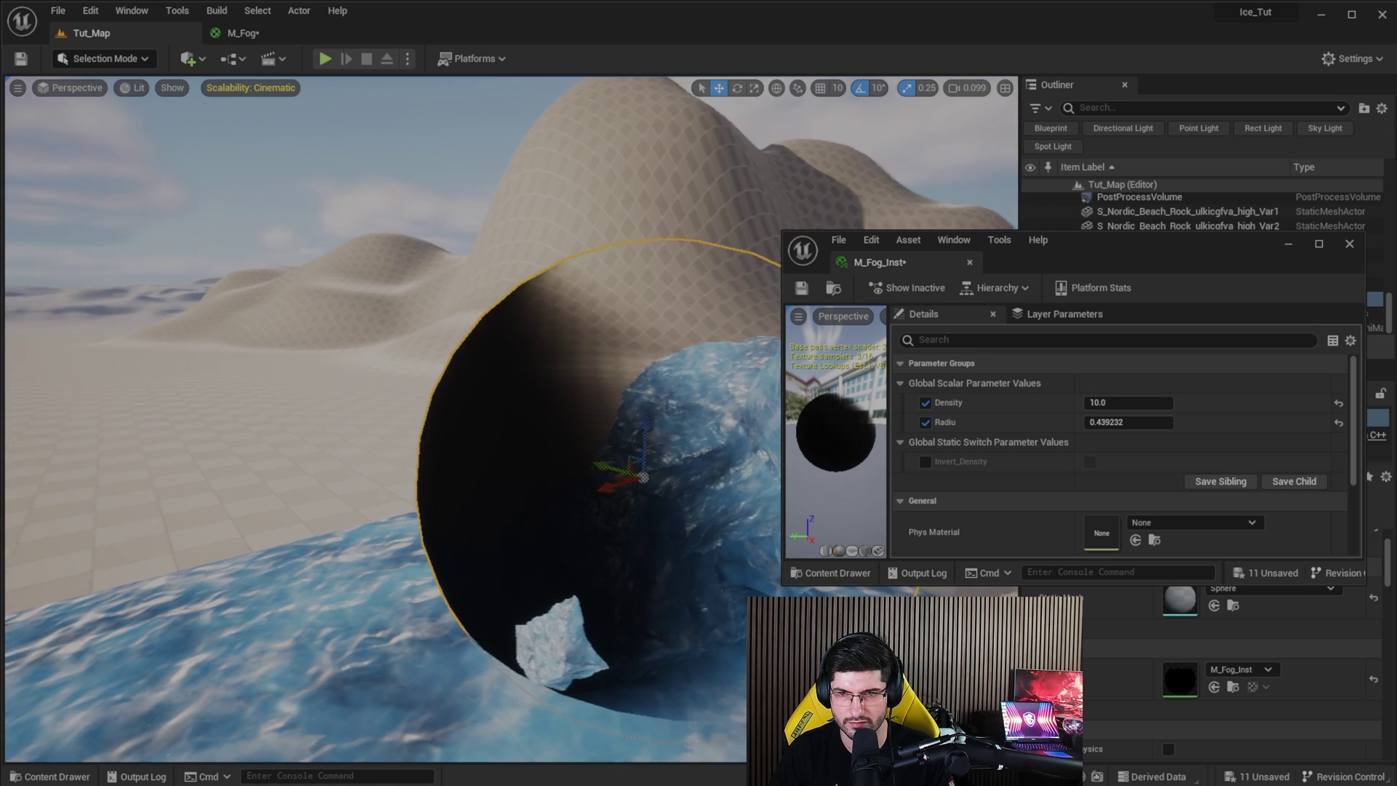
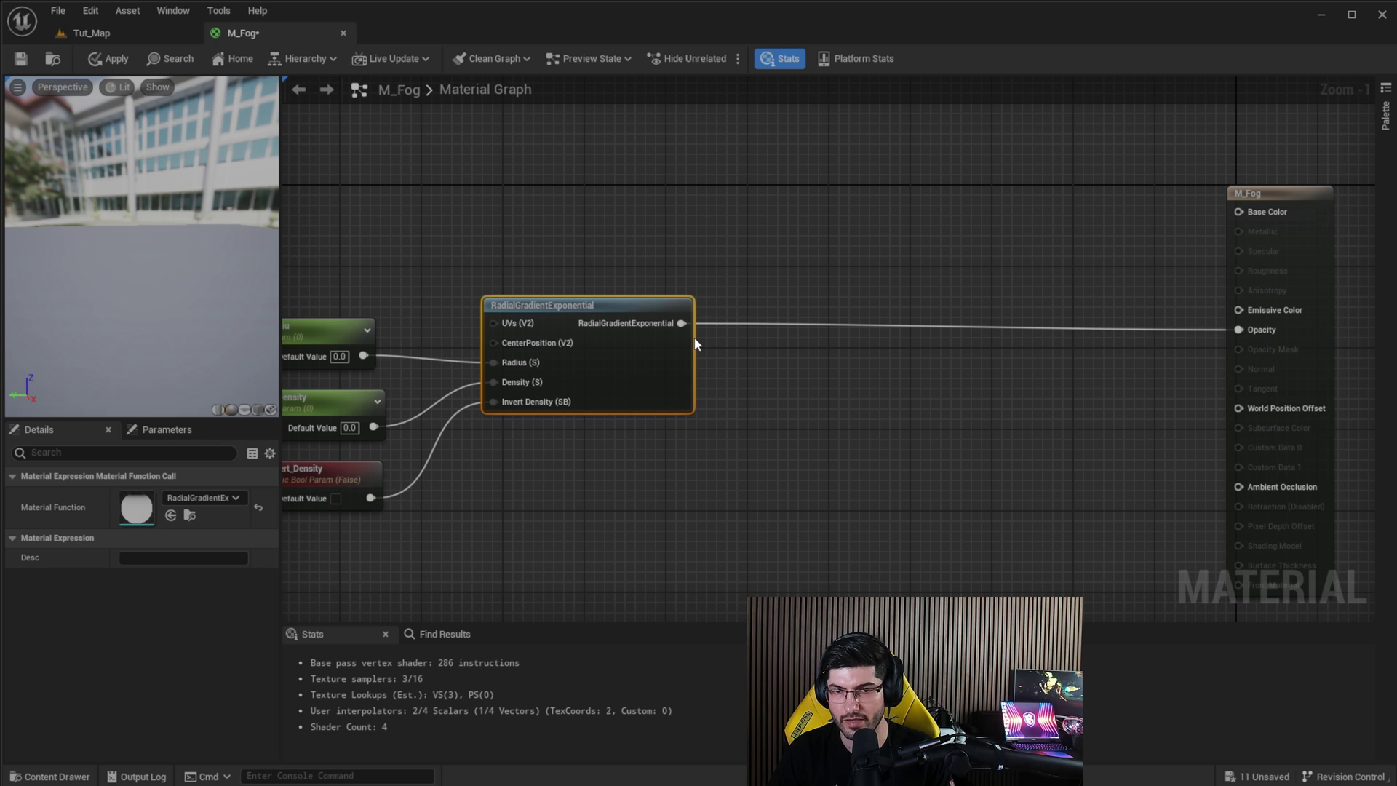
# Add a Desaturation node above the RadialGradientExponential node in the M_Fog graph
pyautogui.moveTo(600, 203); pyautogui.dragTo(709, 309, button='right')
pyautogui.rightClick(685, 202)
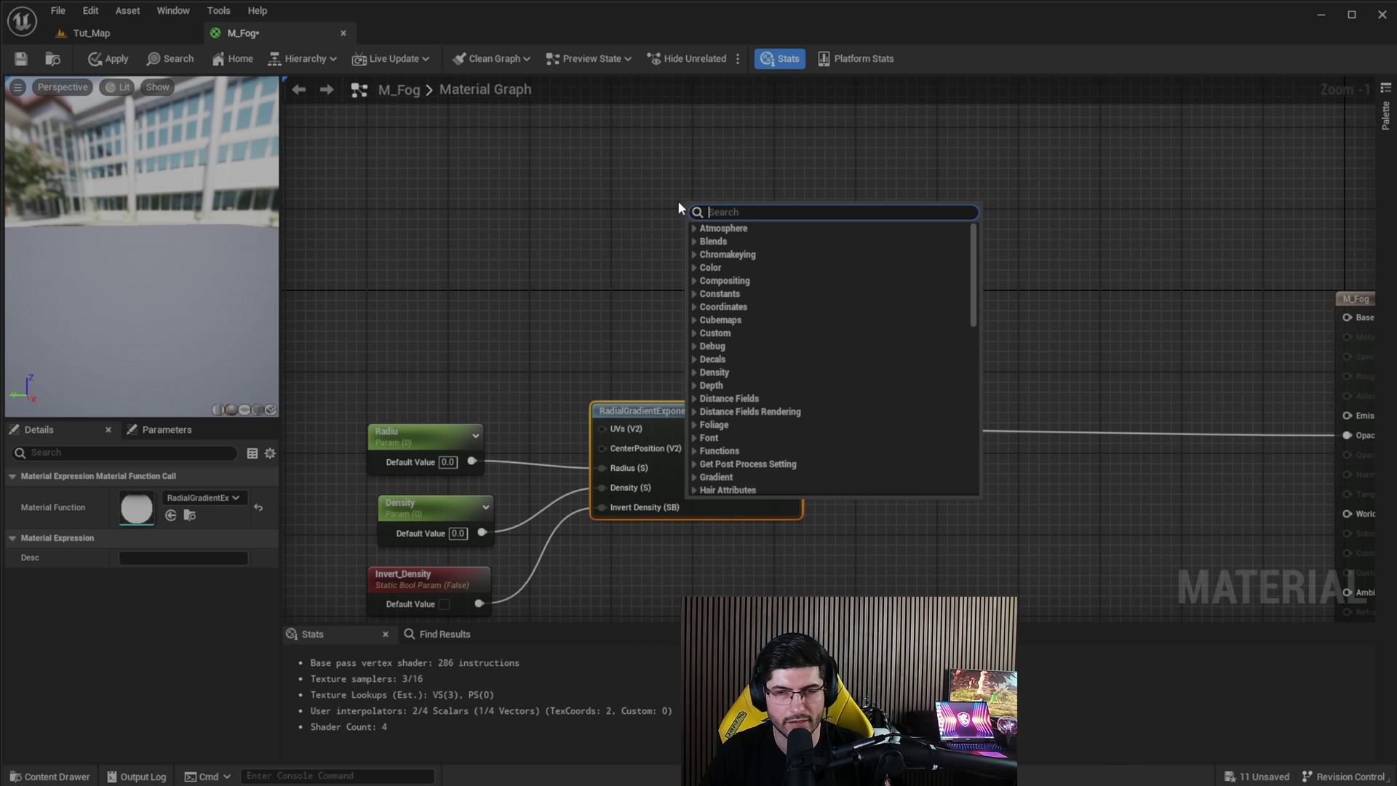
pyautogui.rightClick(679, 203)
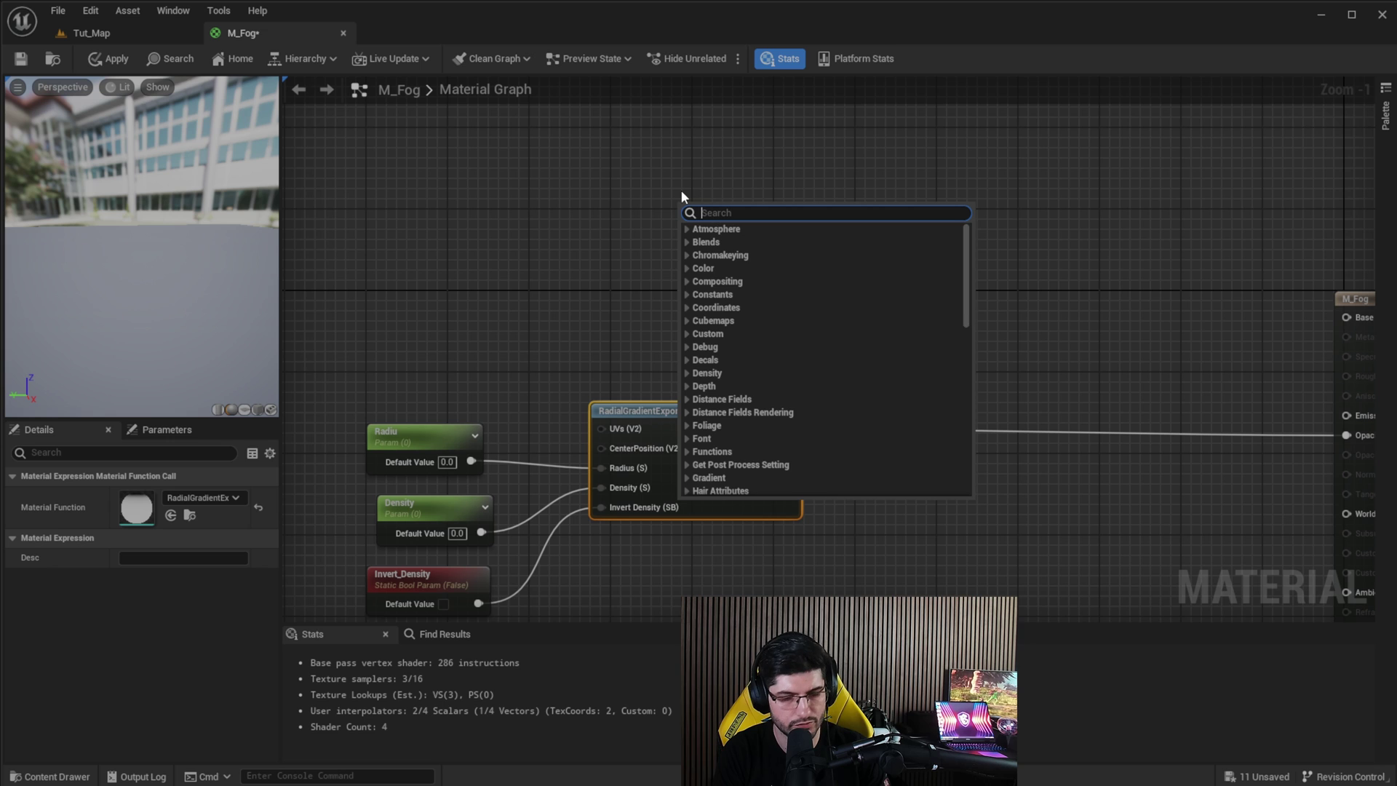
pyautogui.write('desat')
pyautogui.press('Return')
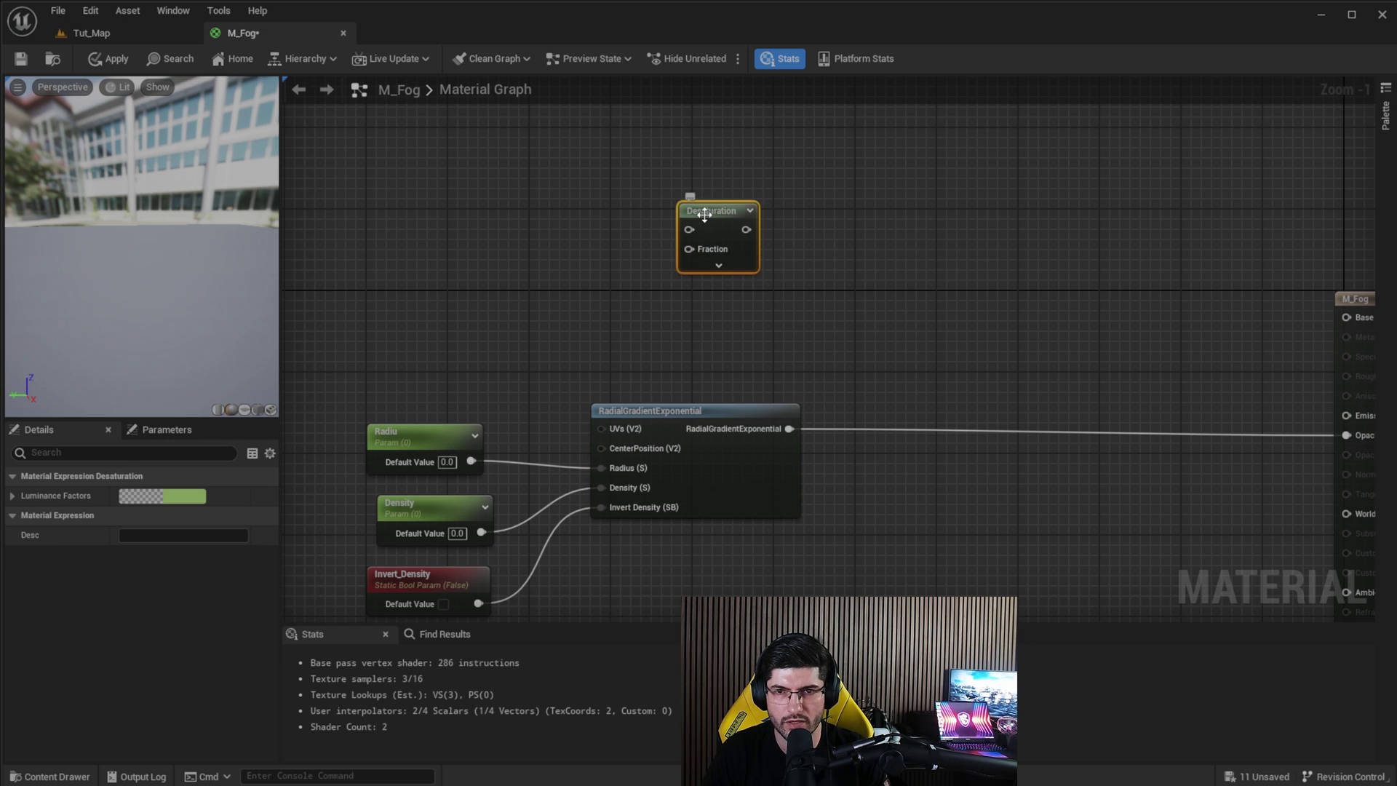
pyautogui.moveTo(704, 215); pyautogui.dragTo(739, 242)
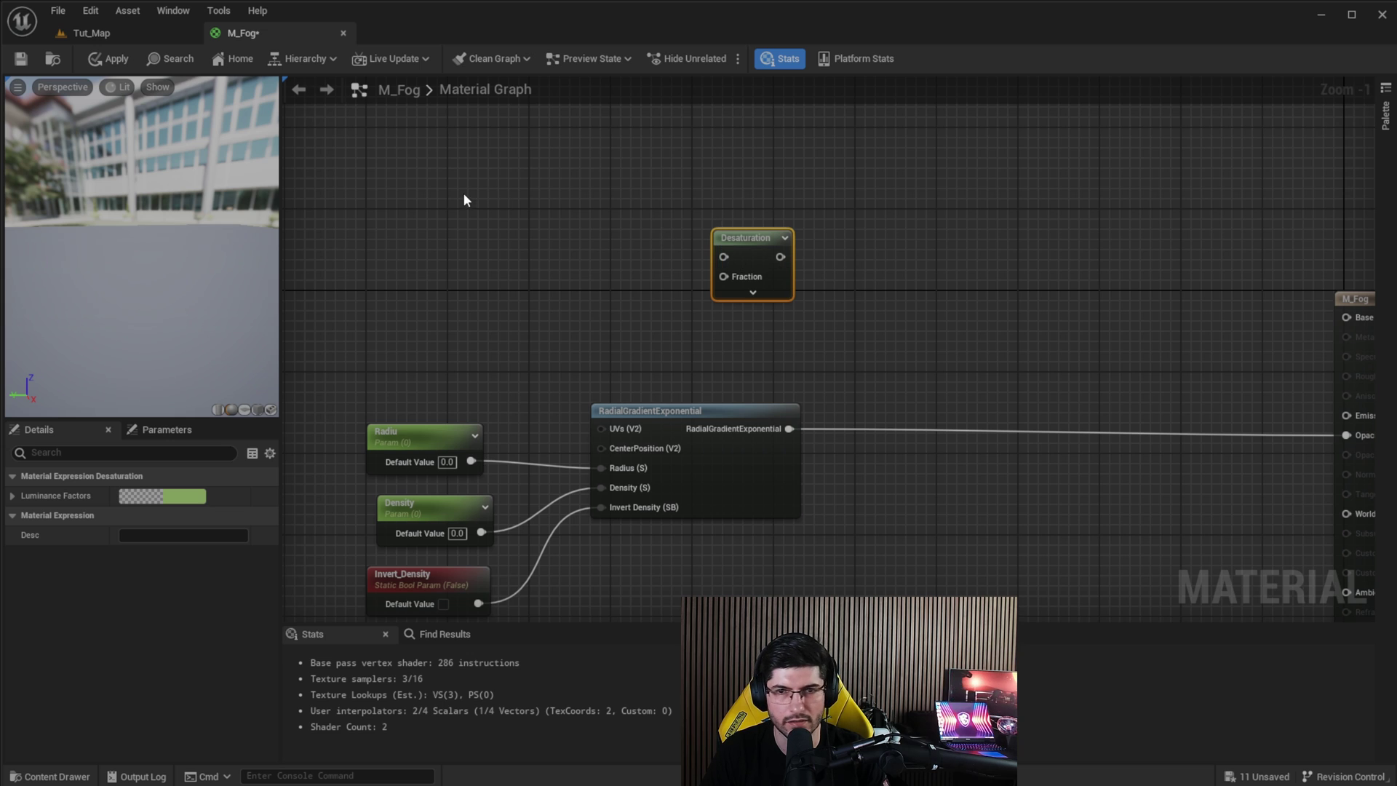
# Add a three-component constant, convert it to a parameter named Fog_Tint, and connect it to the Desaturation node's main input
pyautogui.click(513, 192)
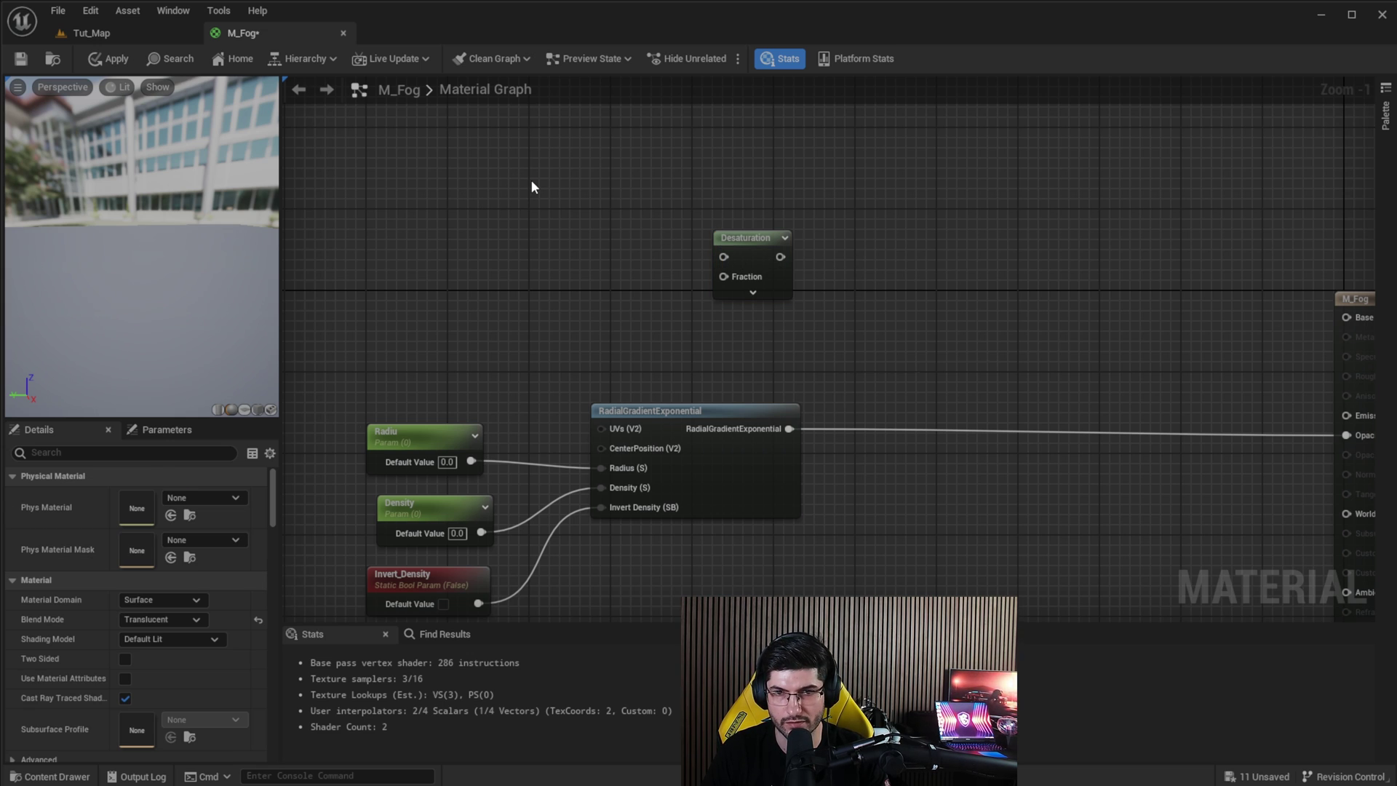
pyautogui.click(531, 180)
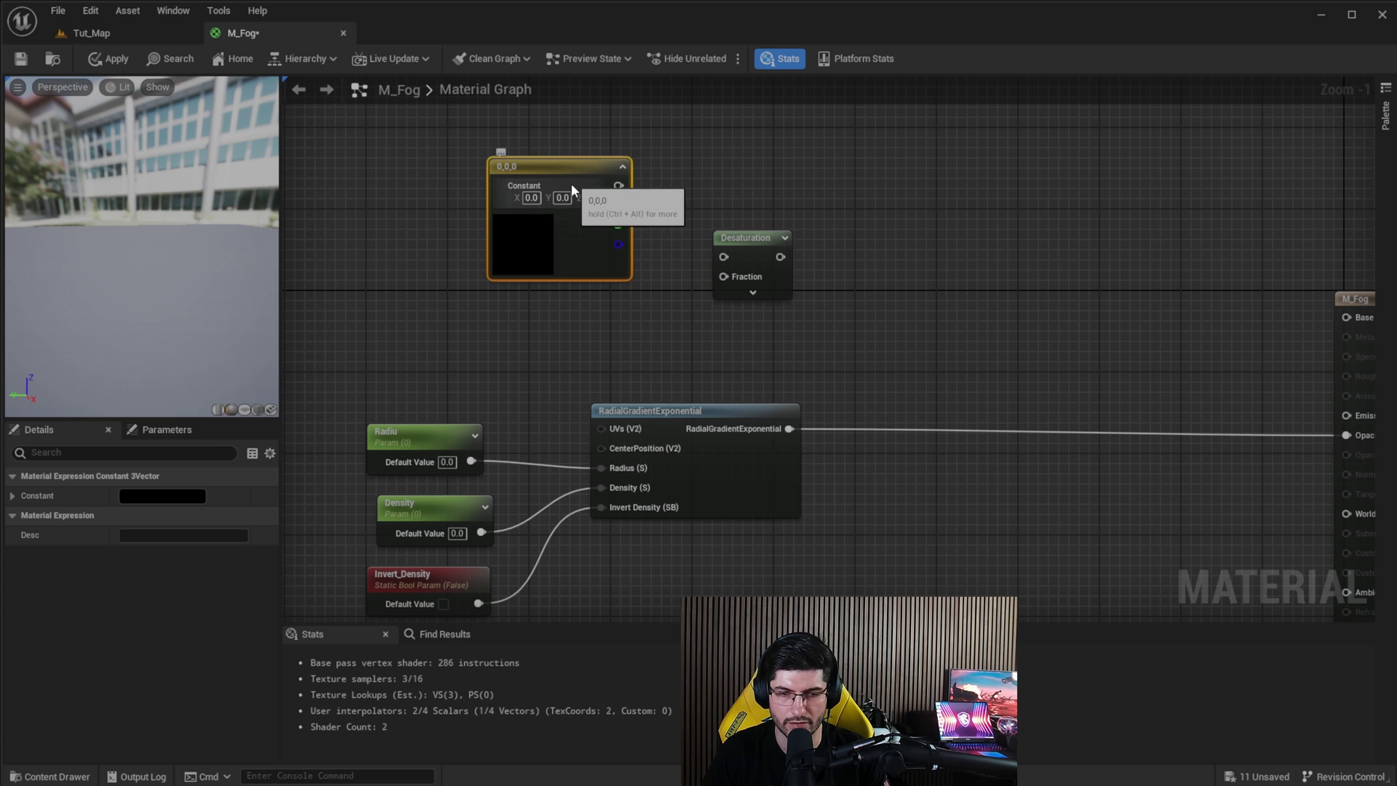
pyautogui.rightClick(562, 233)
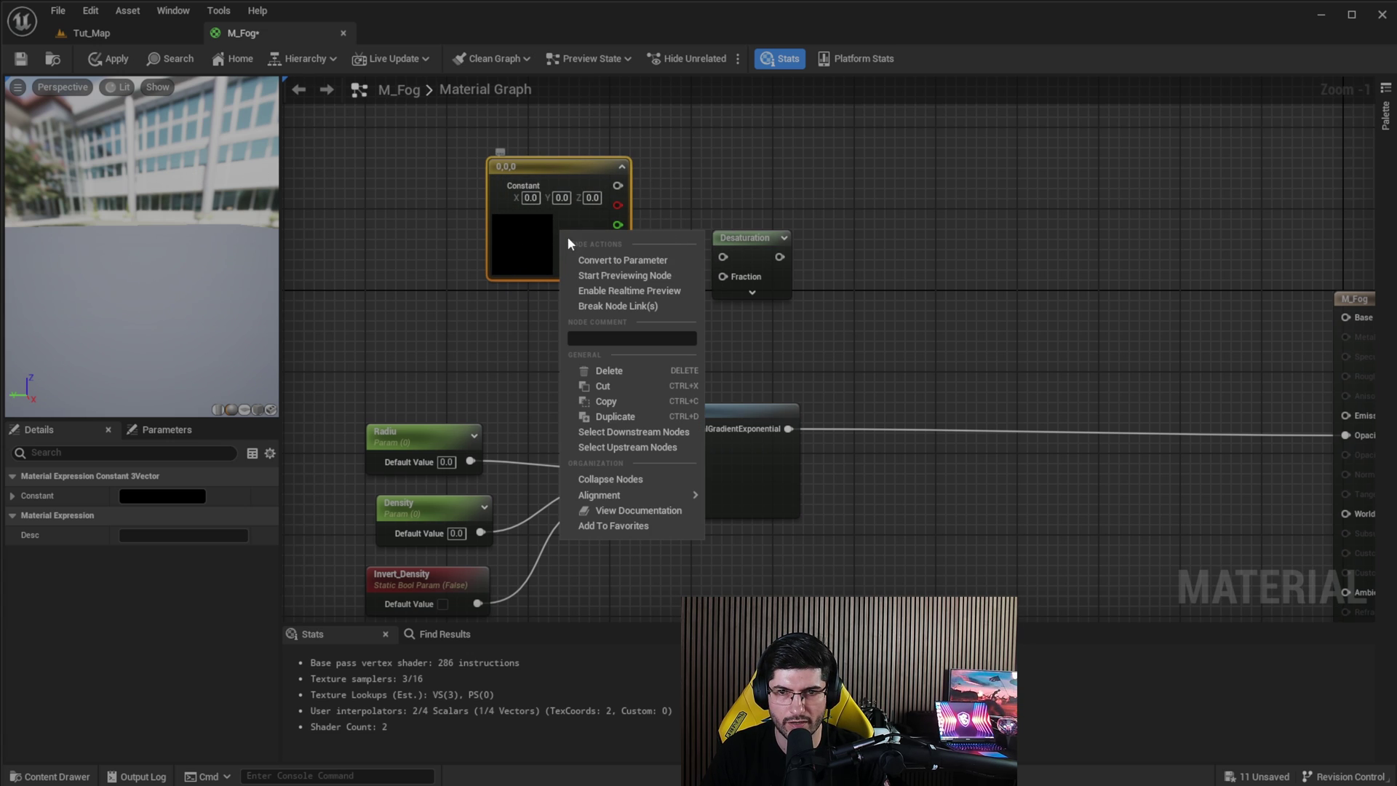
pyautogui.click(598, 259)
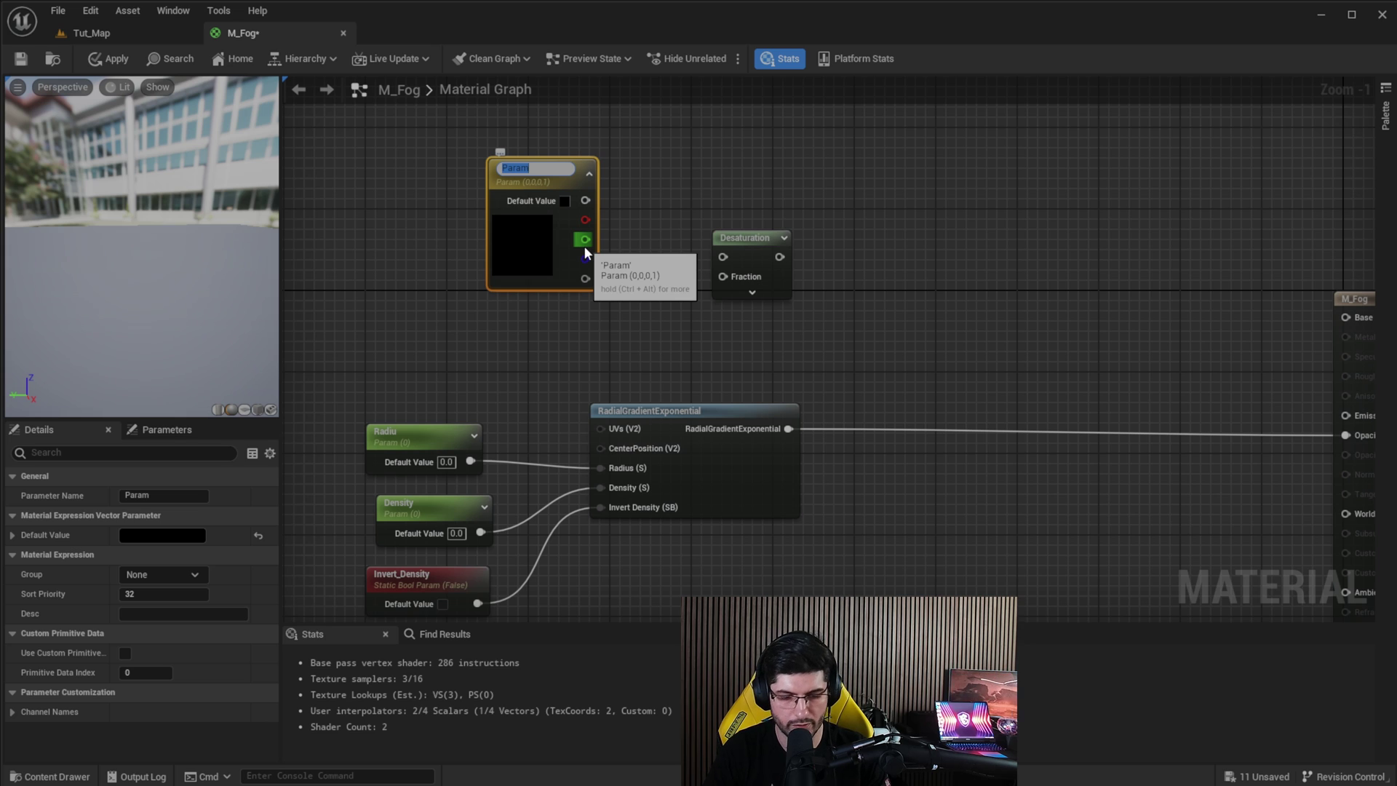
pyautogui.write('Fog_Tint')
pyautogui.press('Return')
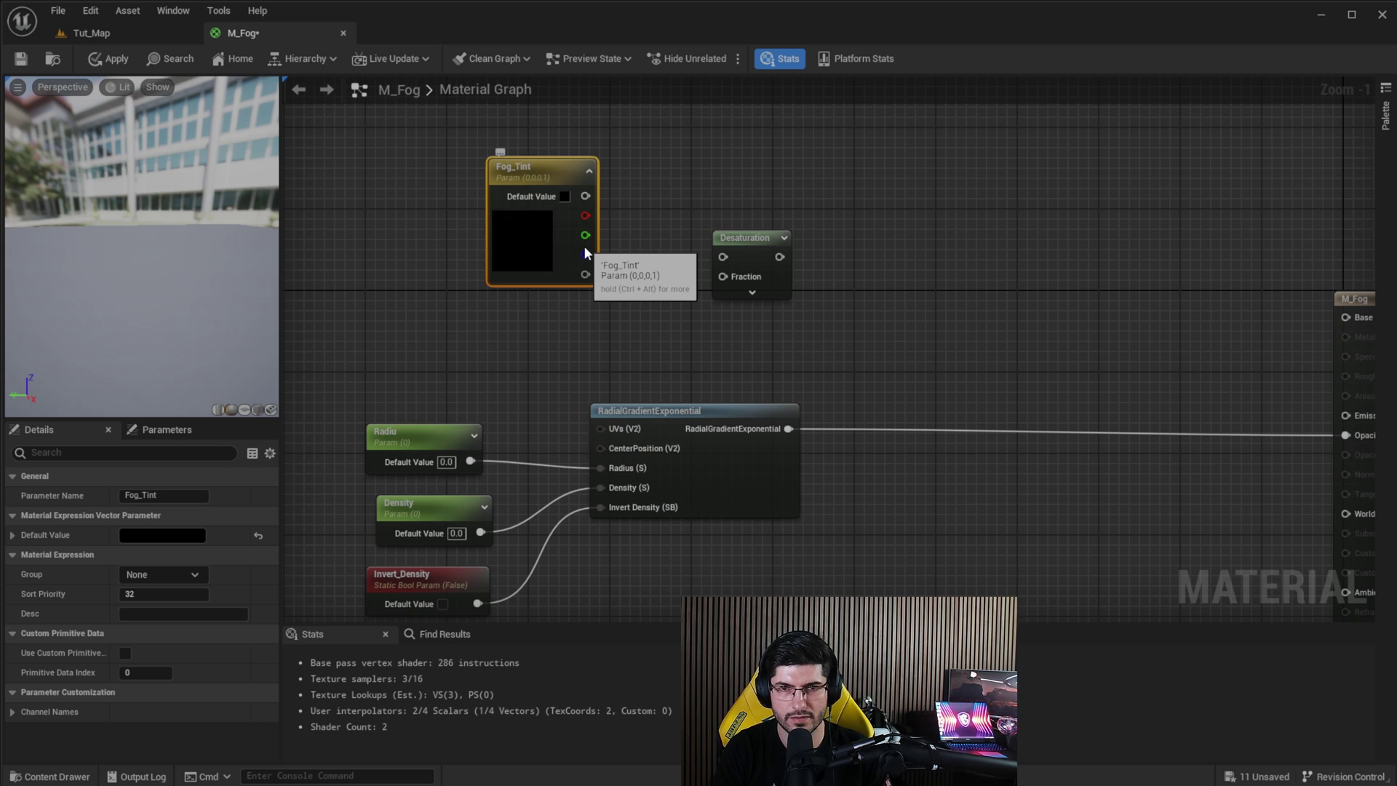
pyautogui.moveTo(585, 196); pyautogui.dragTo(717, 262)
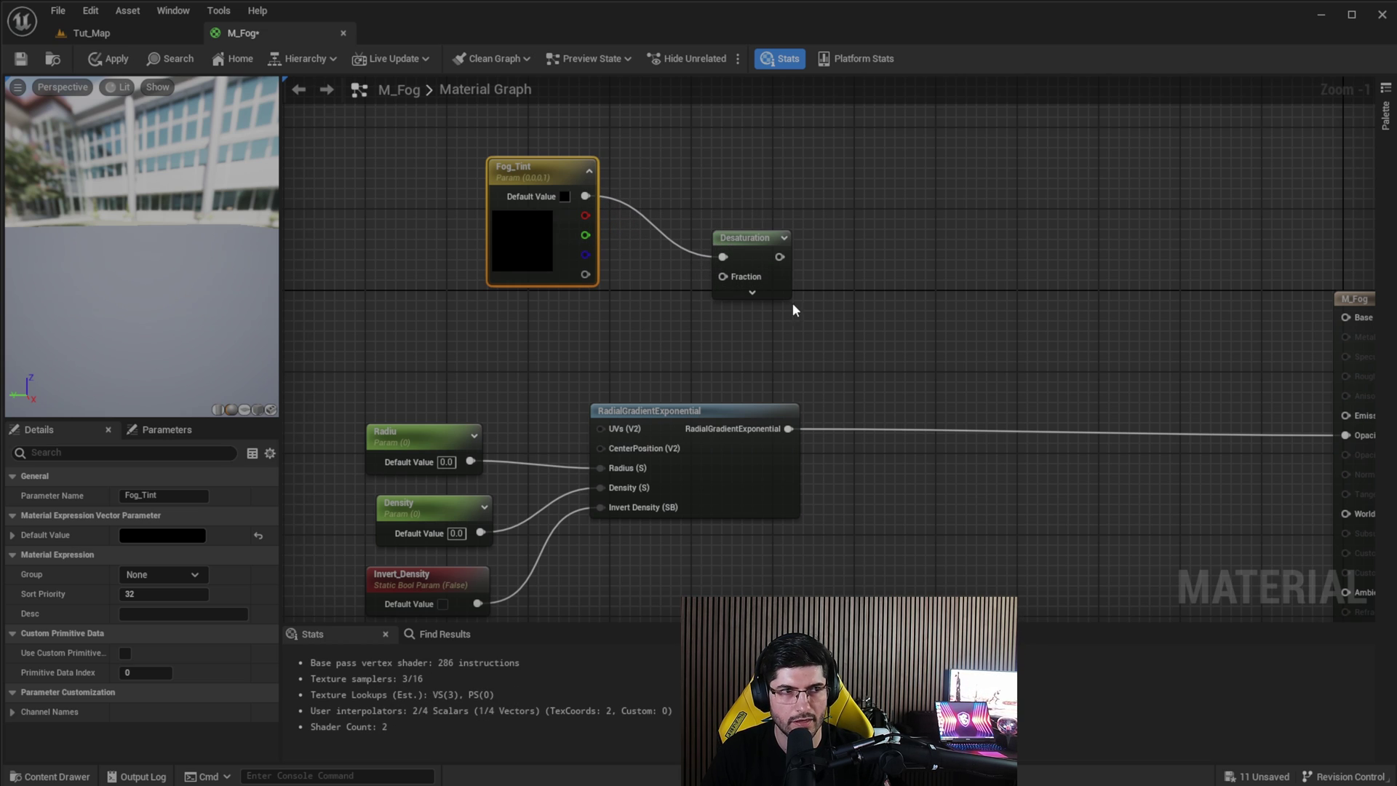
# Add a scalar parameter named Desaturation Control below Fog_Tint and connect it to the Desaturation node's Fraction input
pyautogui.click(488, 316)
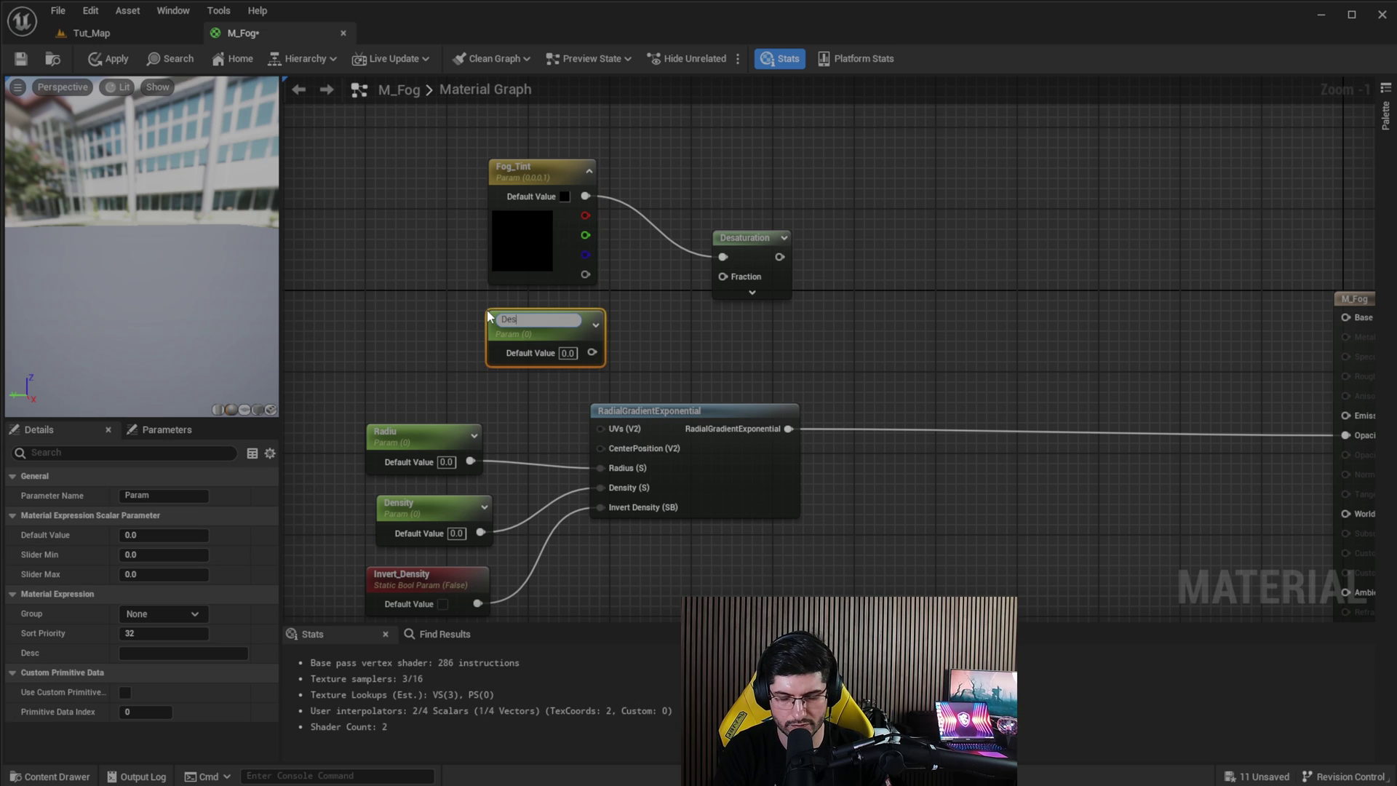
pyautogui.write('Desaturation Control')
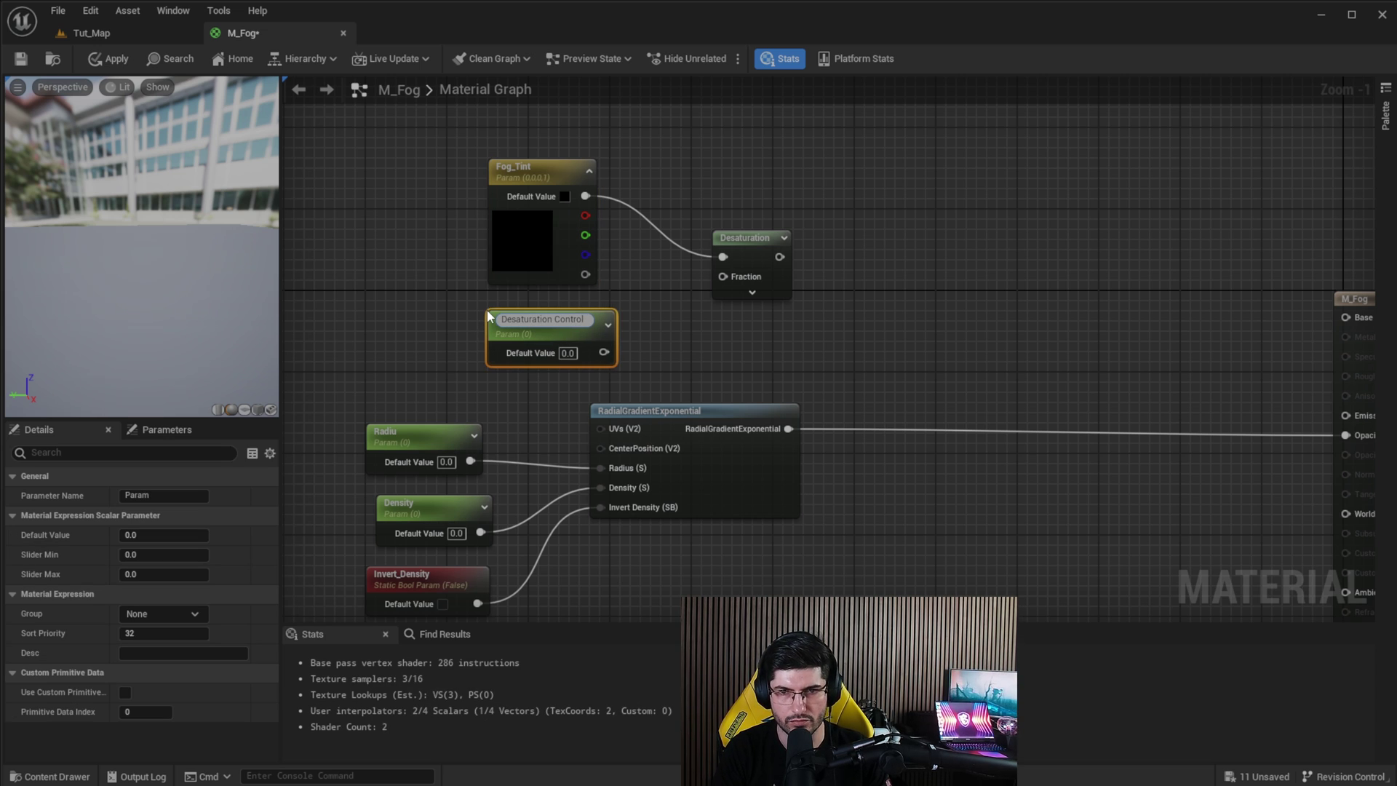
pyautogui.press('Return')
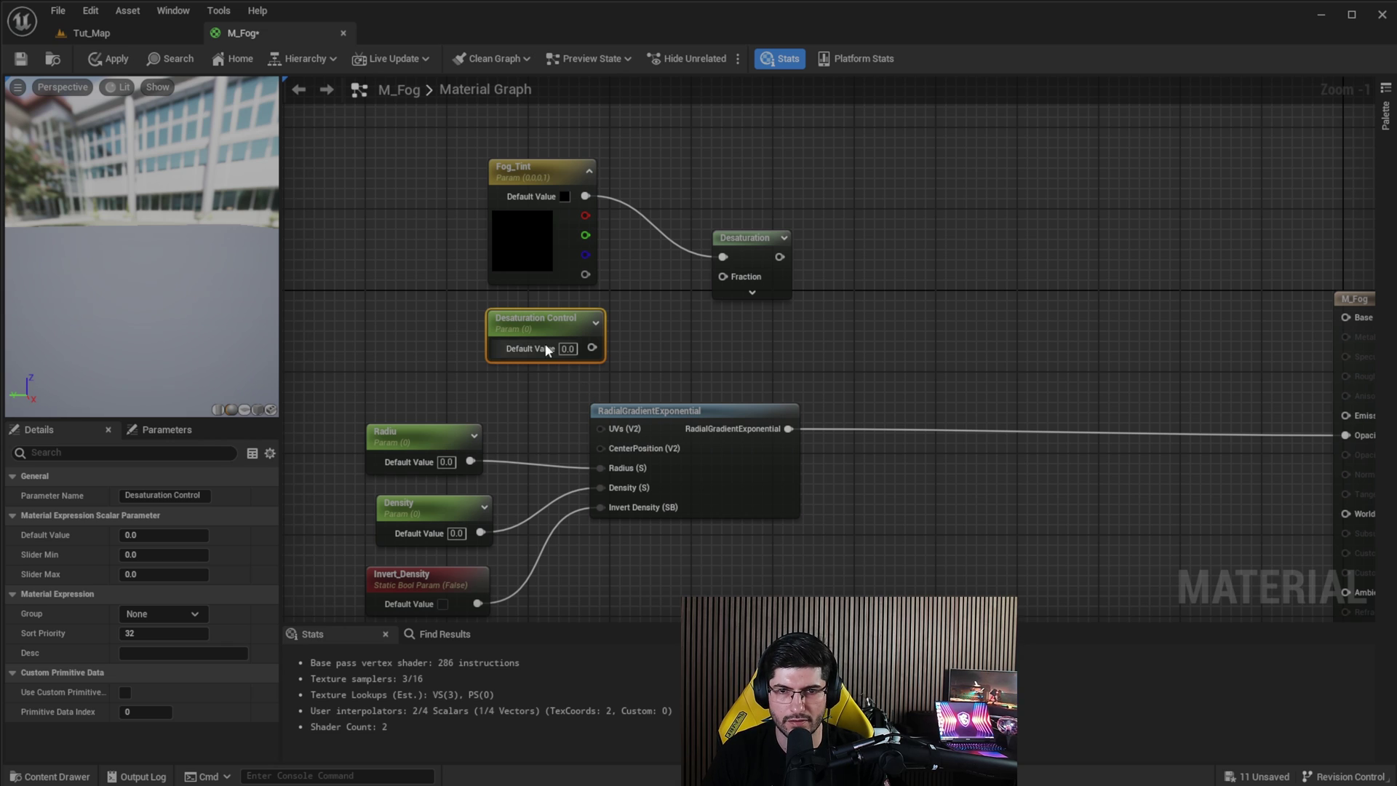
pyautogui.moveTo(592, 348); pyautogui.dragTo(742, 242)
pyautogui.click(778, 312)
# Add a Multiply node, connecting the Desaturation output to A and the RadialGradientExponential output to B
pyautogui.moveTo(1031, 277); pyautogui.dragTo(946, 280, button='right')
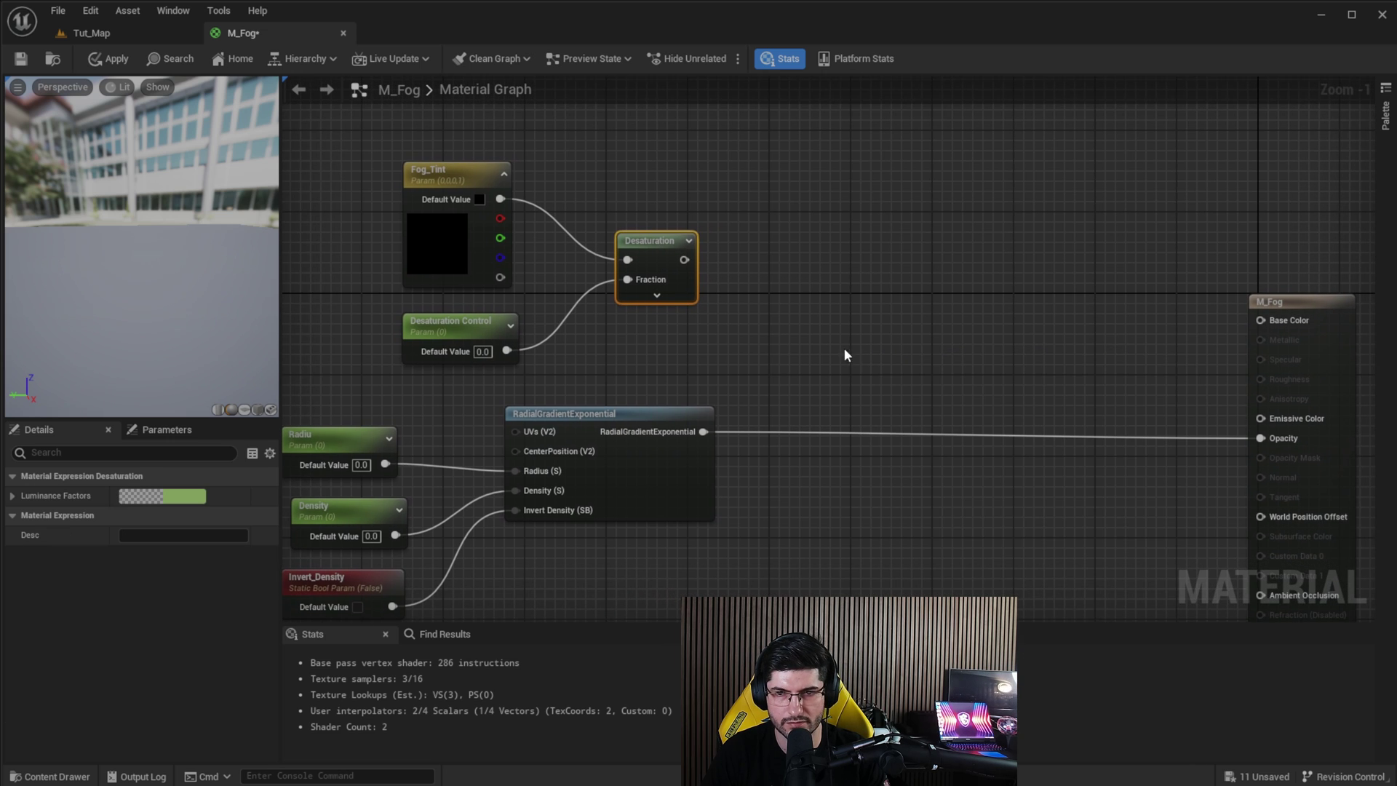
pyautogui.click(807, 339)
pyautogui.press('m')
pyautogui.click(818, 303)
pyautogui.click(678, 457)
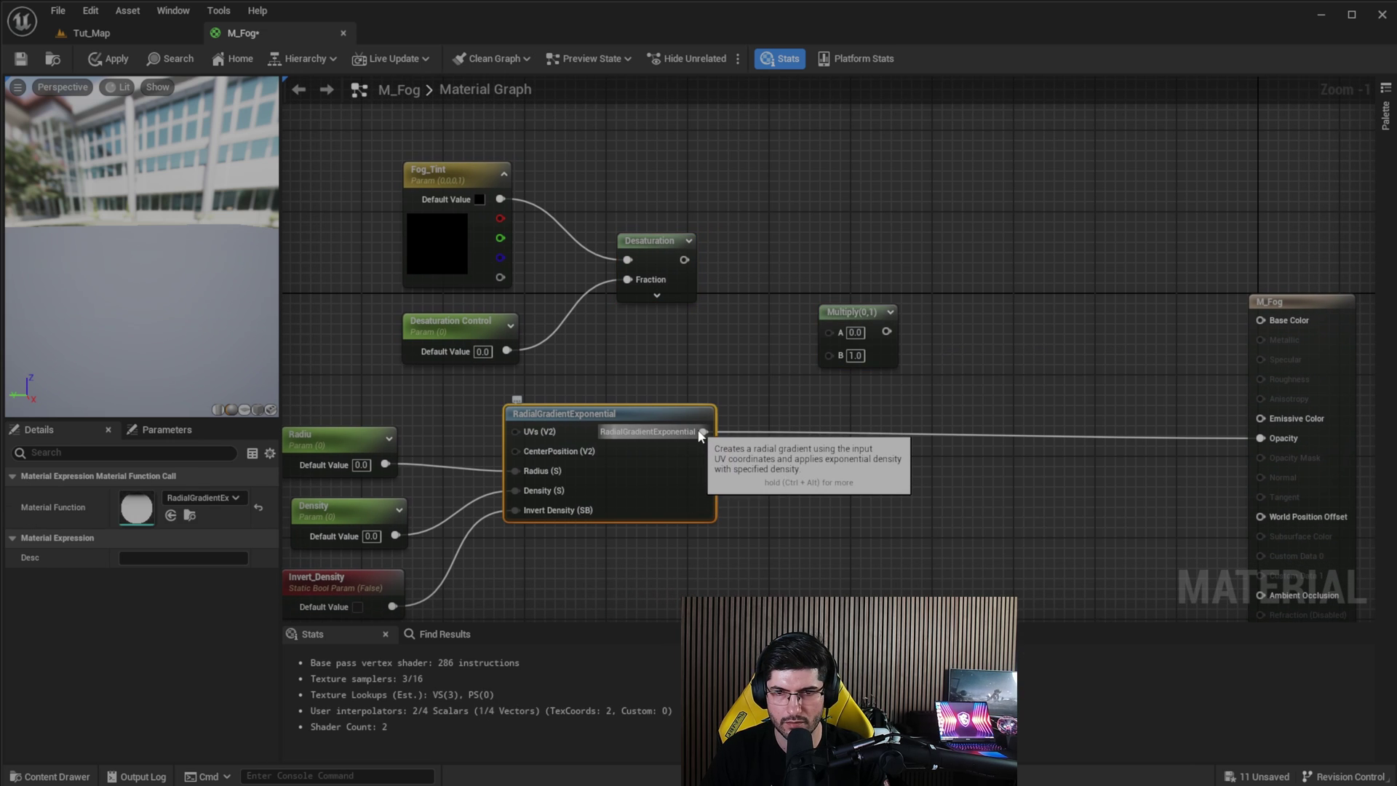
pyautogui.moveTo(703, 432); pyautogui.dragTo(829, 354)
pyautogui.moveTo(684, 260); pyautogui.dragTo(823, 340)
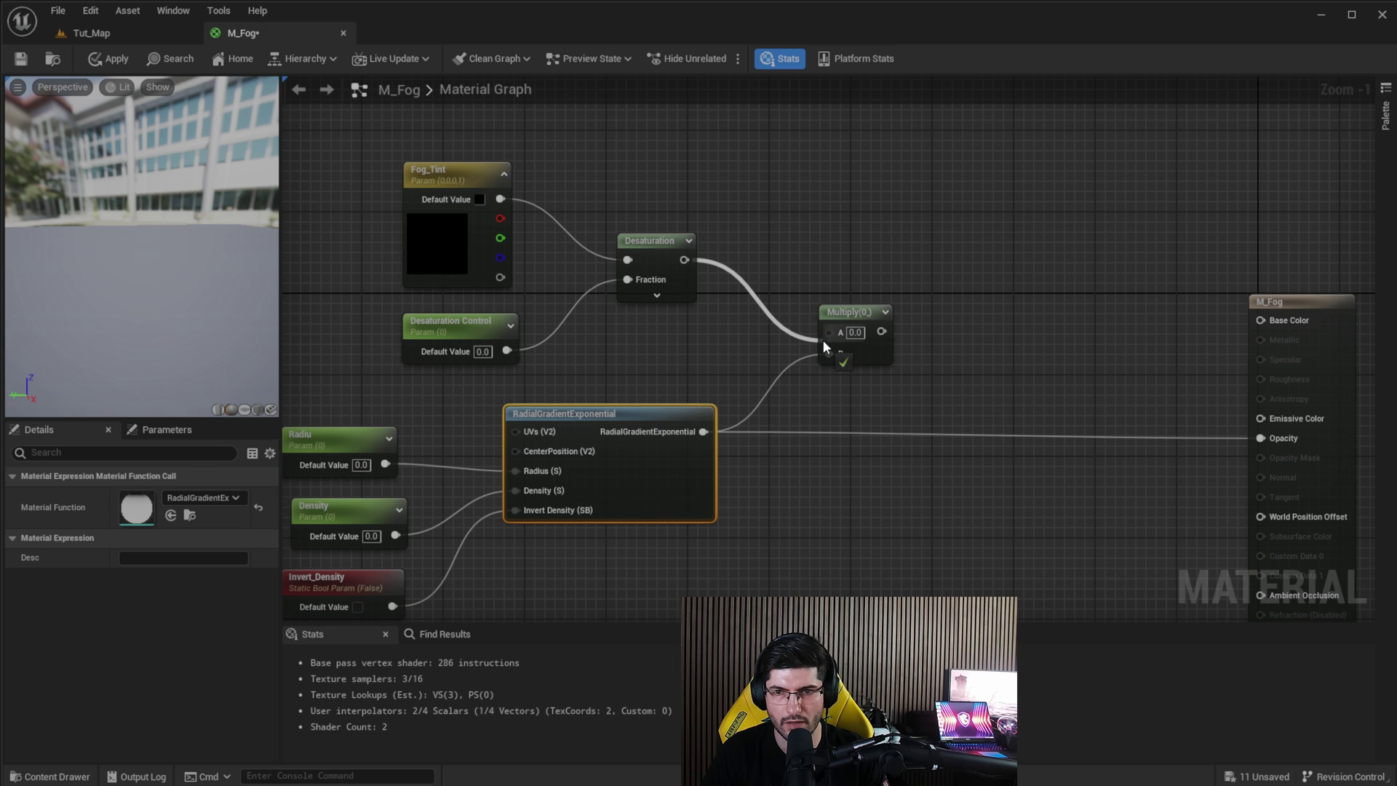
# Connect the Multiply output to M_Fog's Base Color and apply the material
pyautogui.moveTo(865, 314); pyautogui.dragTo(837, 313, button='right')
pyautogui.moveTo(837, 315); pyautogui.dragTo(1232, 319)
pyautogui.click(109, 58)
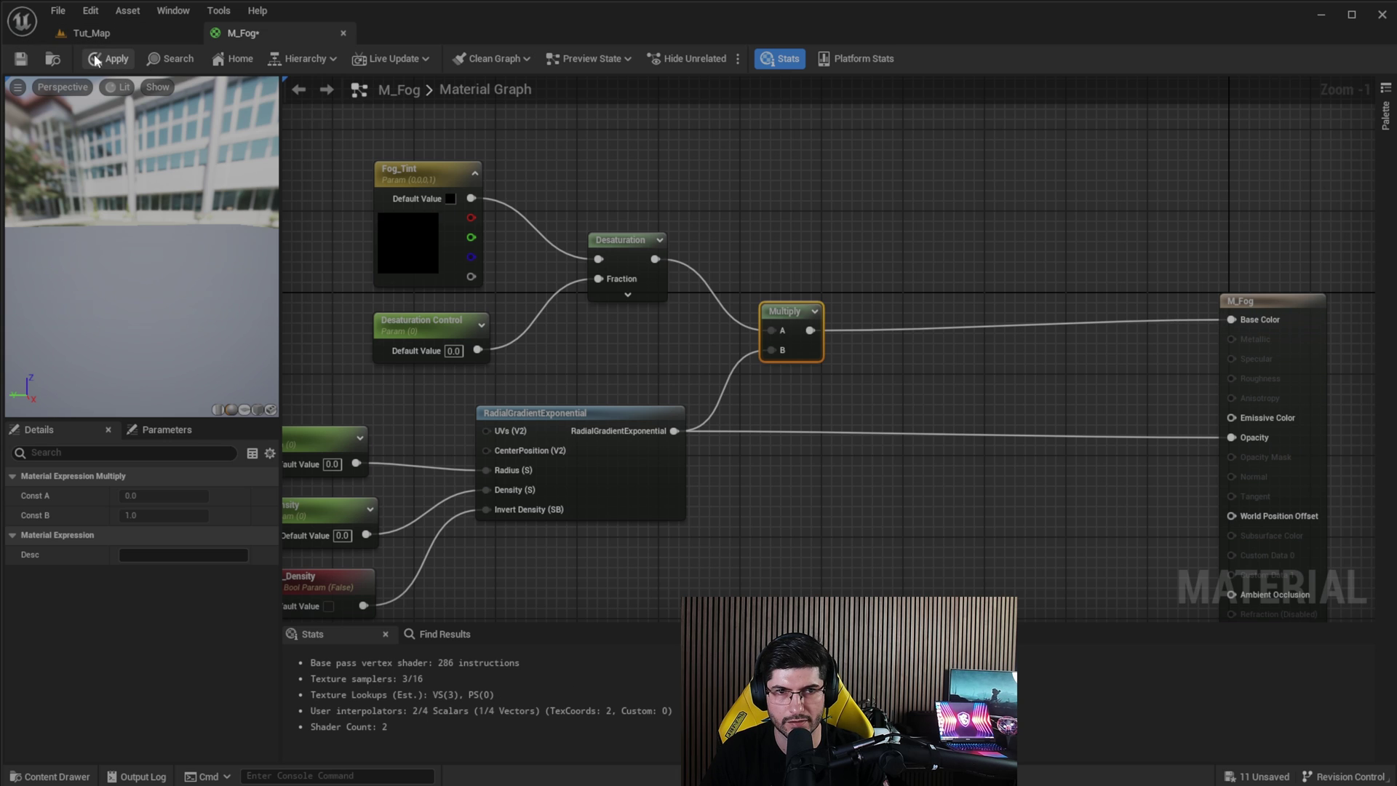
# Set Fog_Tint's default colour to white, apply the material, and view the sphere in the Tut_Map level
pyautogui.click(424, 265)
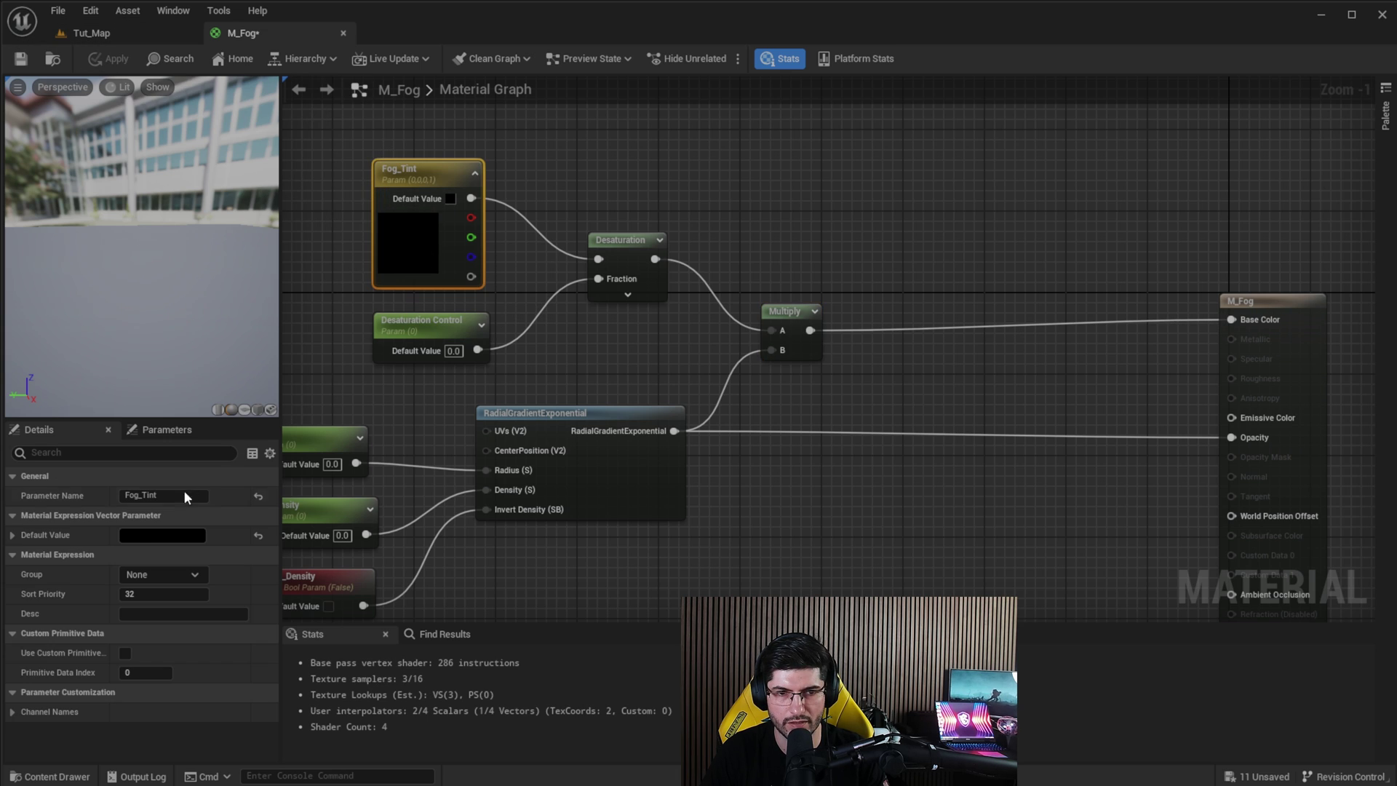
pyautogui.click(146, 537)
pyautogui.click(359, 694)
pyautogui.moveTo(360, 623); pyautogui.dragTo(359, 597)
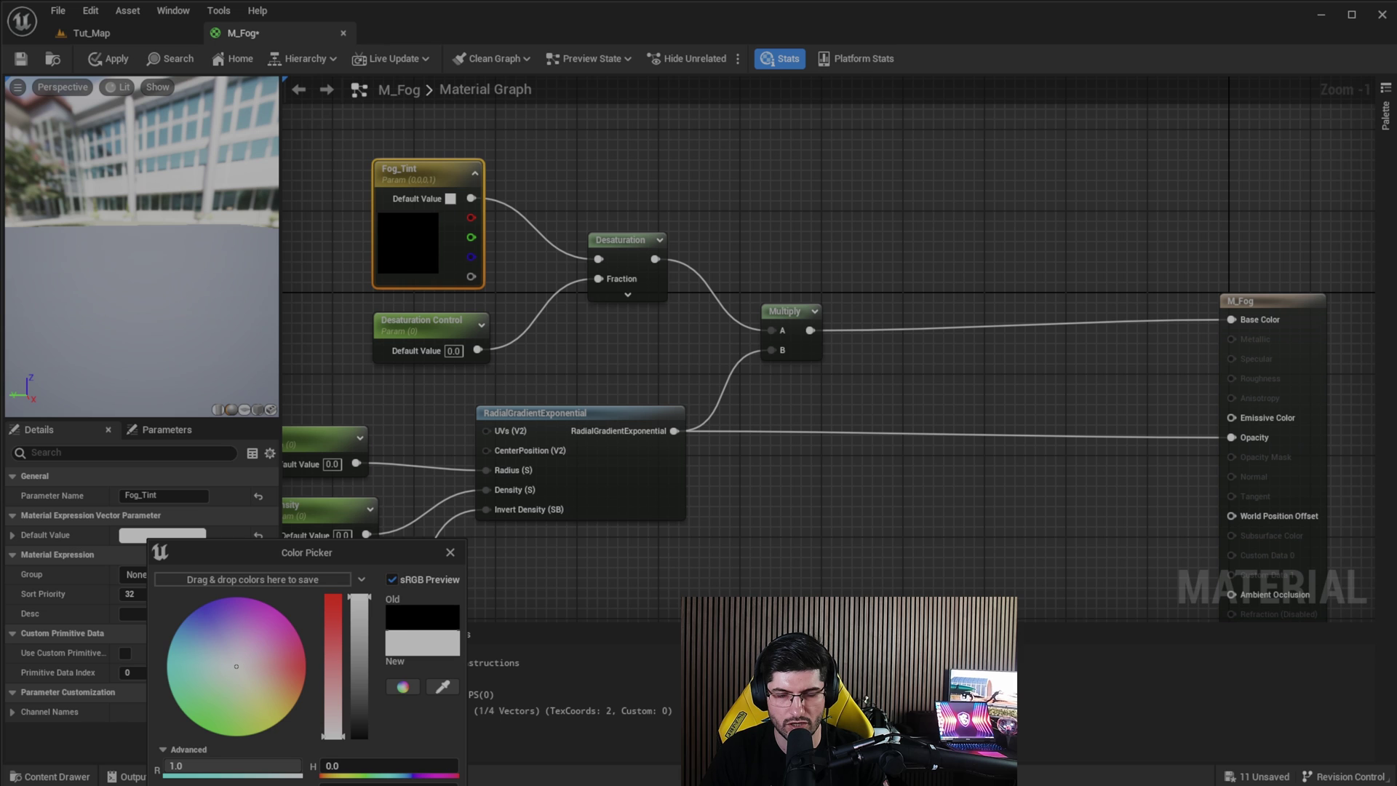
pyautogui.click(389, 785)
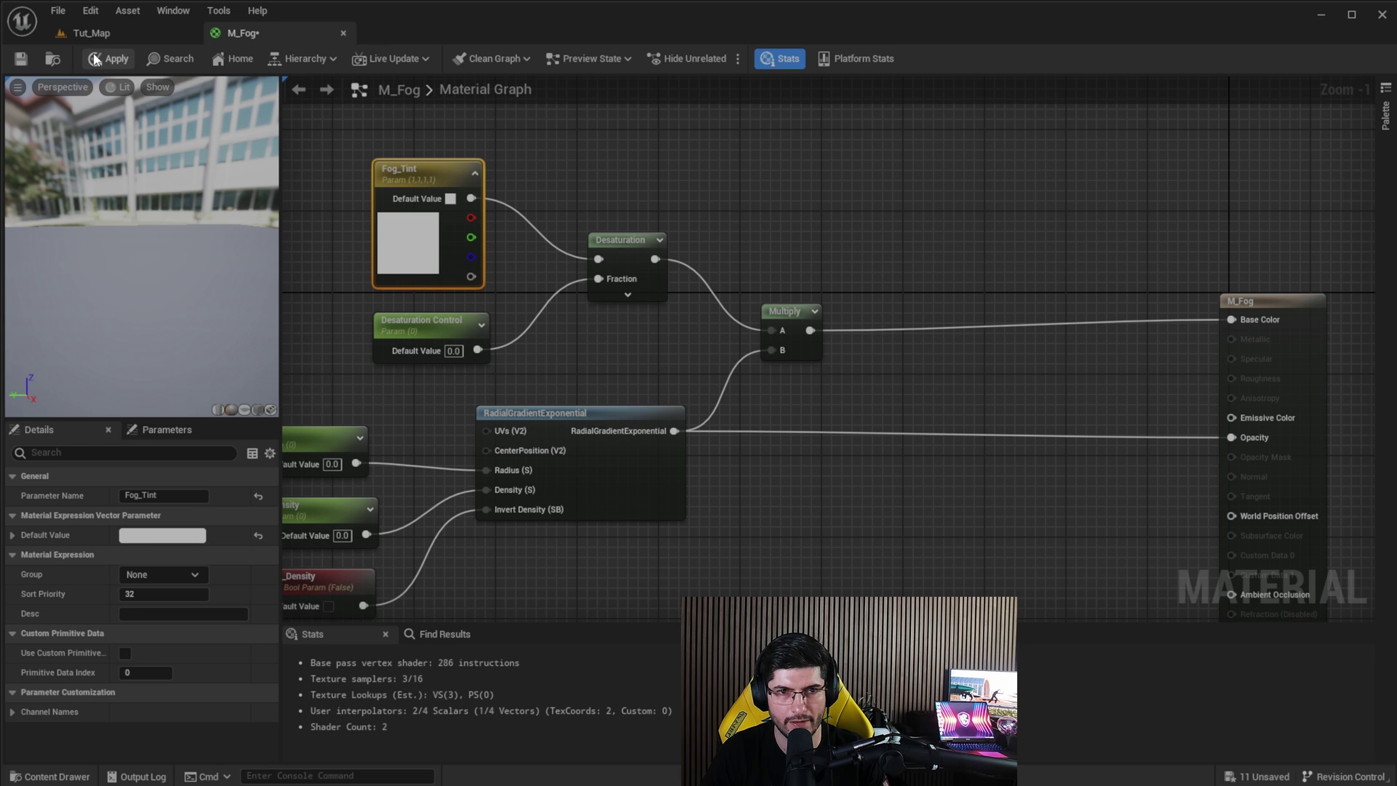
pyautogui.click(113, 32)
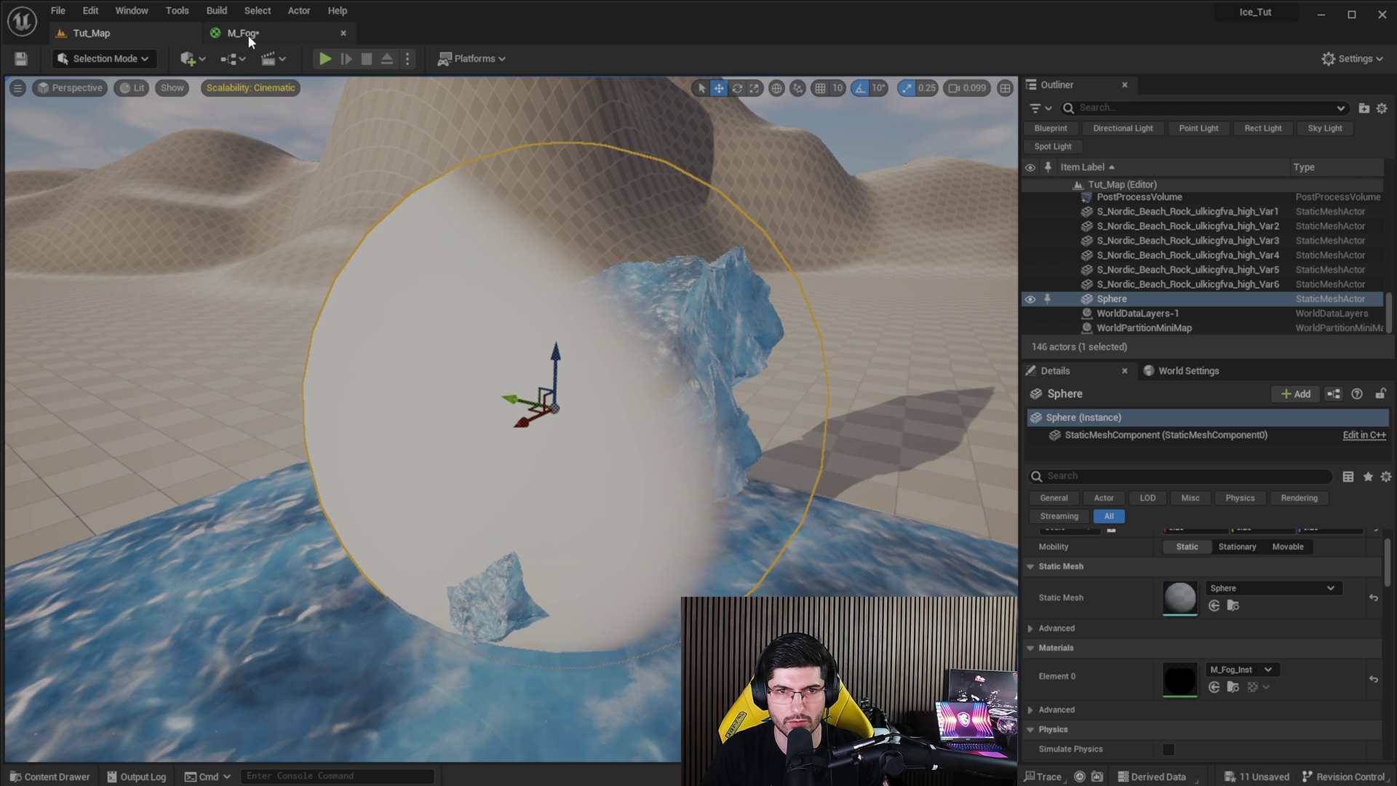
# Inspect the white fog sphere from a different angle against the ice rock in the Tut_Map level
pyautogui.moveTo(505, 387)
pyautogui.mouseDown(button='right')
pyautogui.moveTo(378, 350)
pyautogui.moveTo(503, 389)
pyautogui.mouseUp(button='right')
pyautogui.press('d')
pyautogui.press('a')
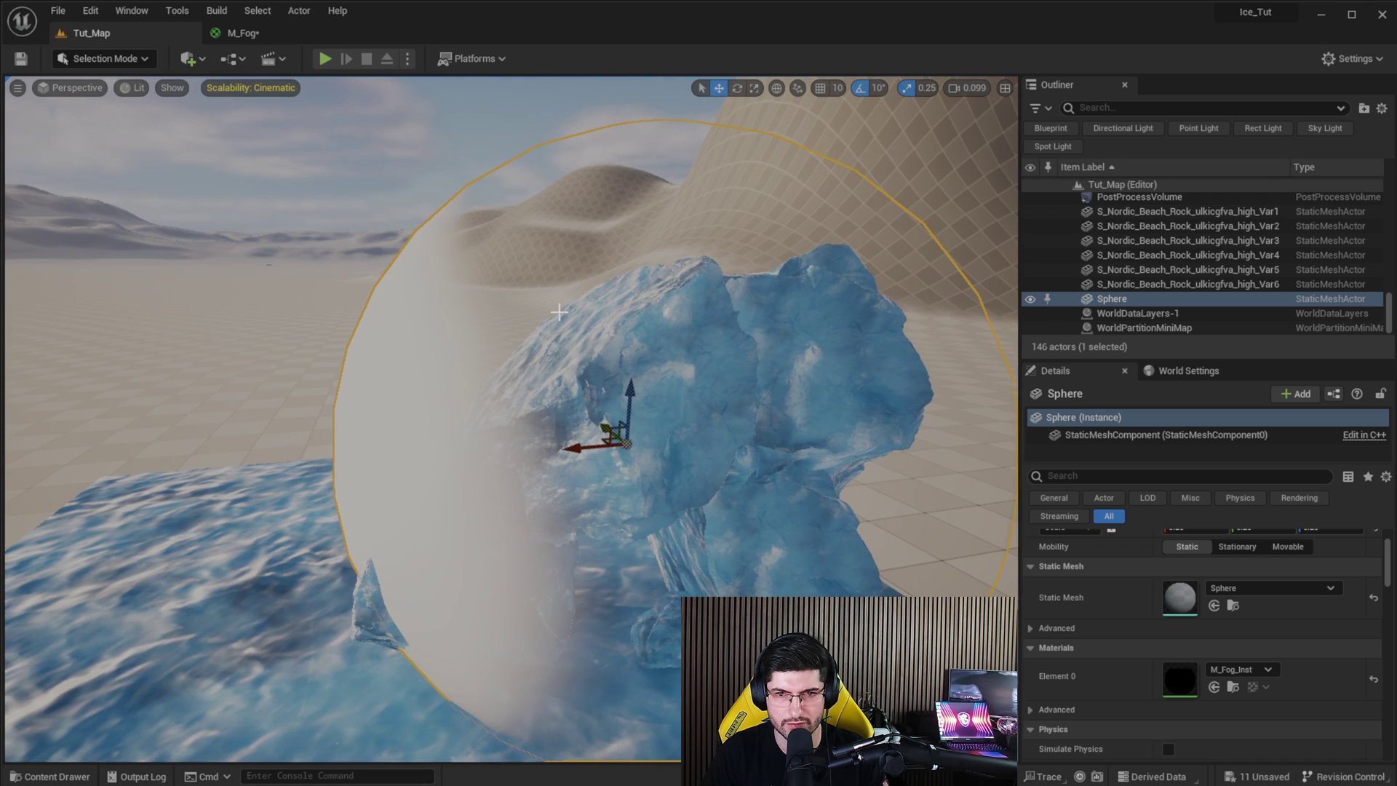
pyautogui.press('a')
pyautogui.moveTo(571, 208); pyautogui.dragTo(520, 187, button='right')
pyautogui.click(240, 34)
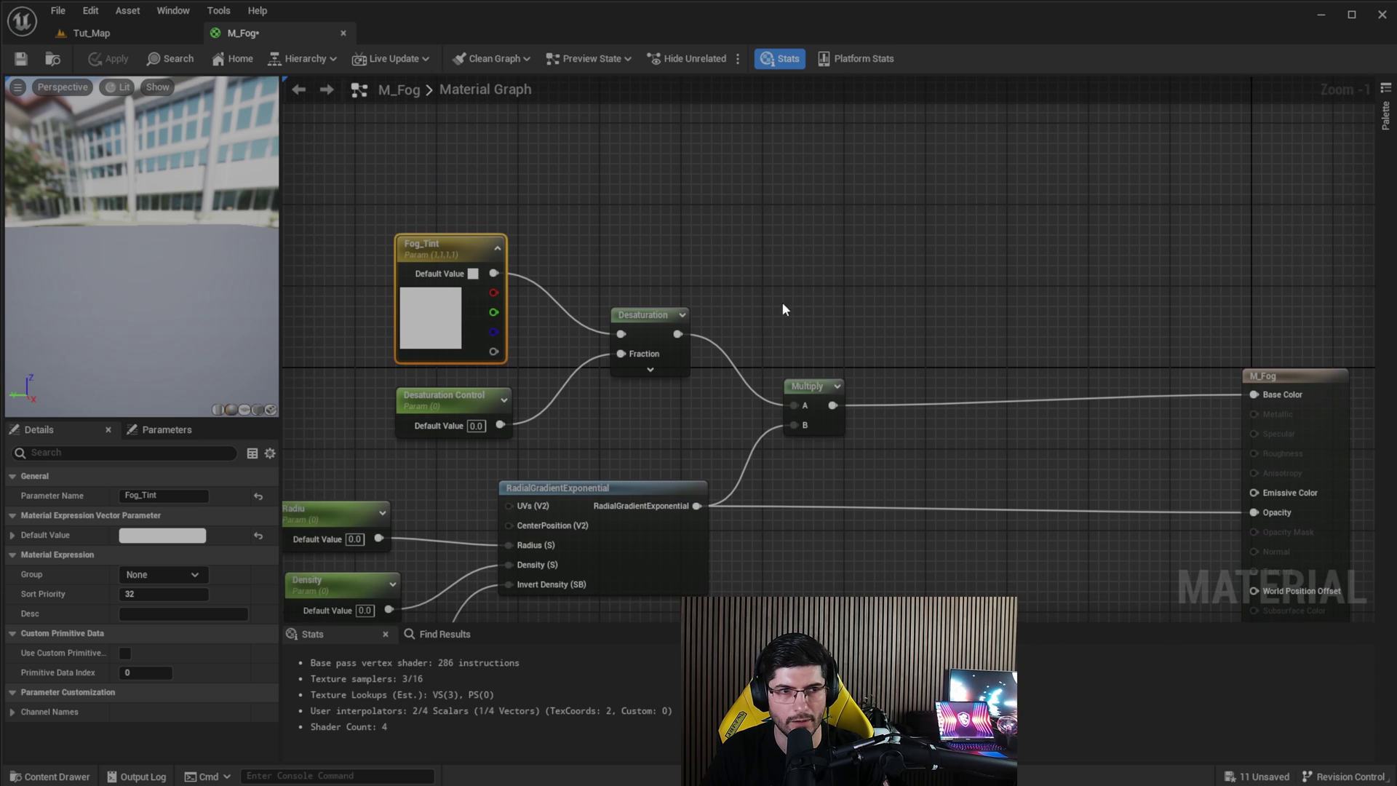
pyautogui.scroll(2, 564, 303)
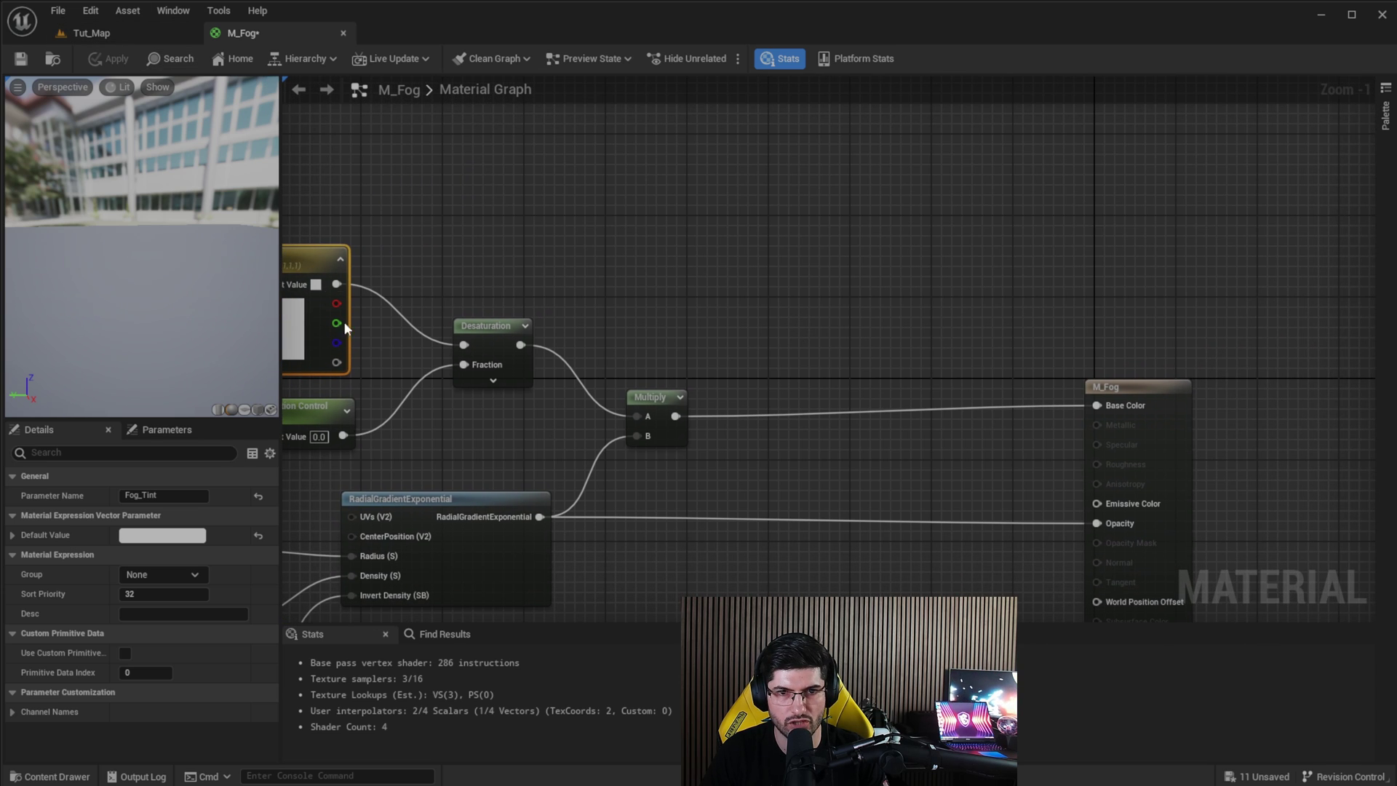
# Try a light green Fog_Tint on M_Fog_Inst in the Tut_Map level, cancelling the colour change
pyautogui.moveTo(1396, 222); pyautogui.dragTo(1092, 193)
pyautogui.click(914, 470)
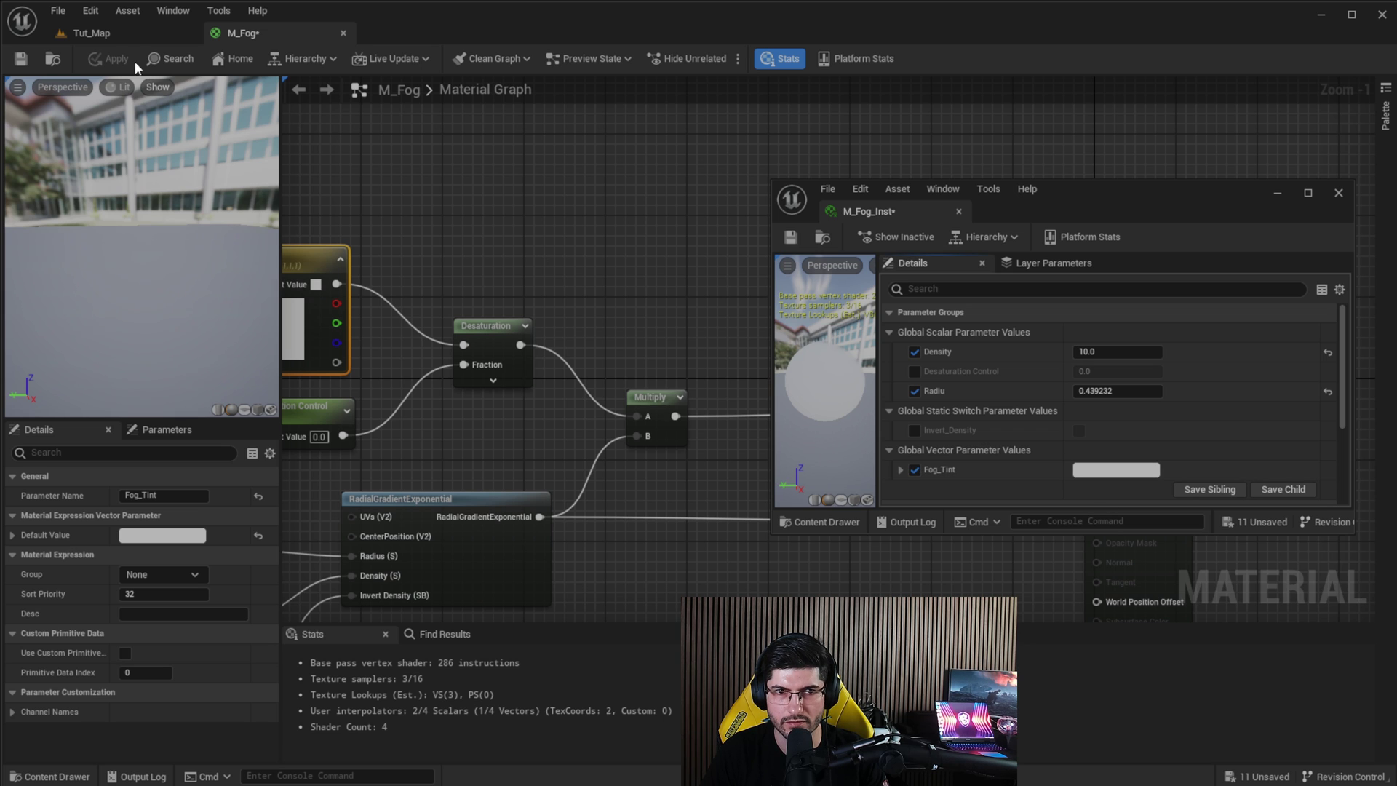
pyautogui.click(134, 35)
pyautogui.click(1078, 476)
pyautogui.moveTo(1131, 553); pyautogui.dragTo(1162, 639)
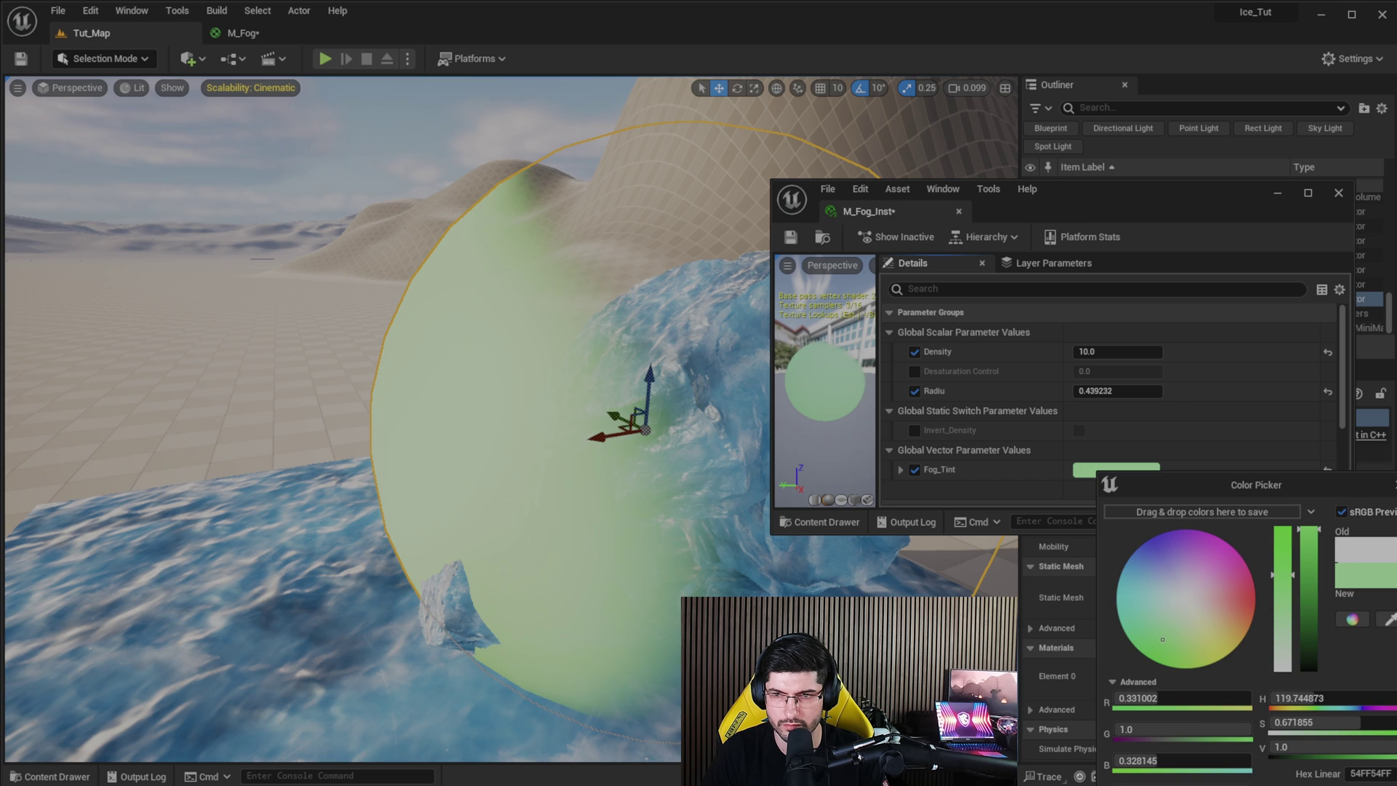
pyautogui.press('Escape')
pyautogui.moveTo(1093, 207); pyautogui.dragTo(1396, 207)
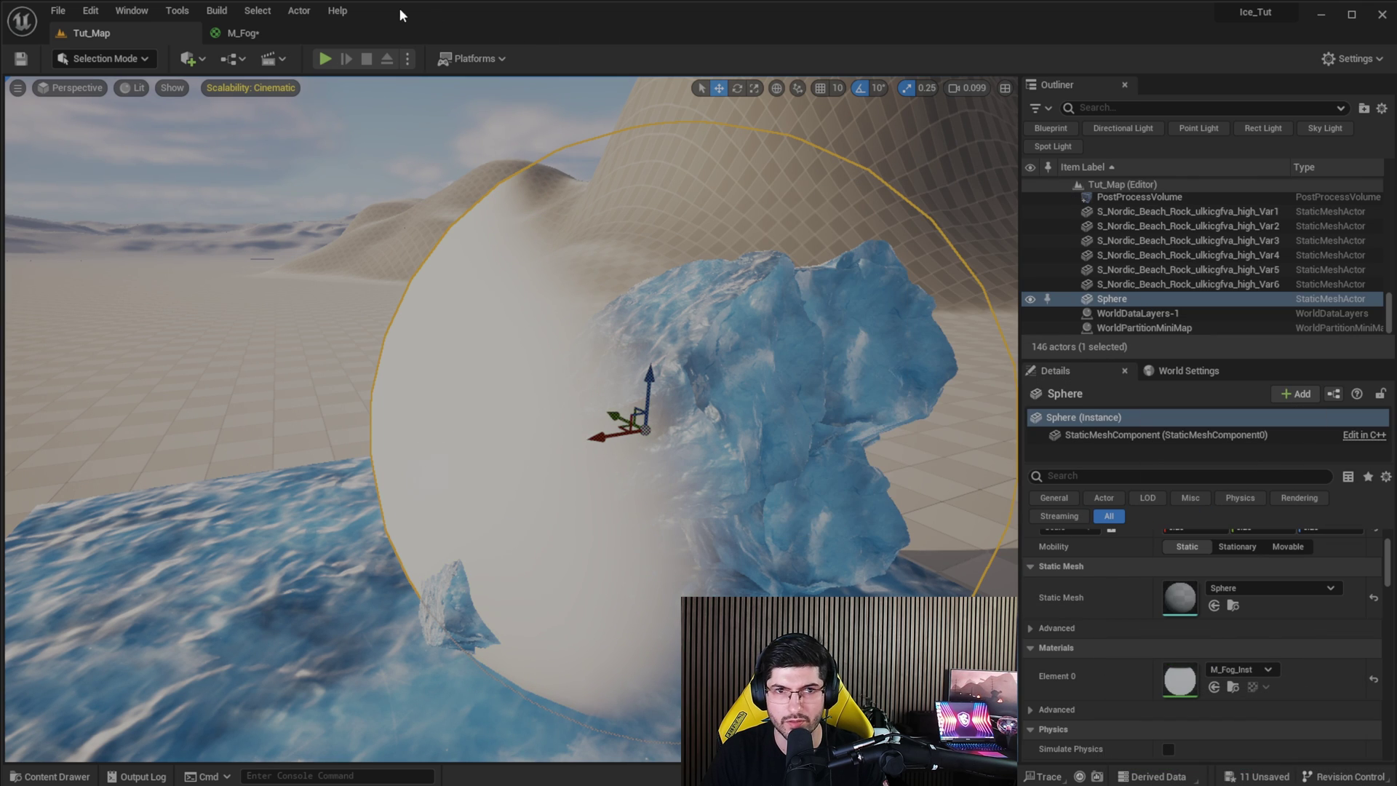
# Add a Noise node in the empty area above the Multiply node in the M_Fog graph
pyautogui.click(281, 29)
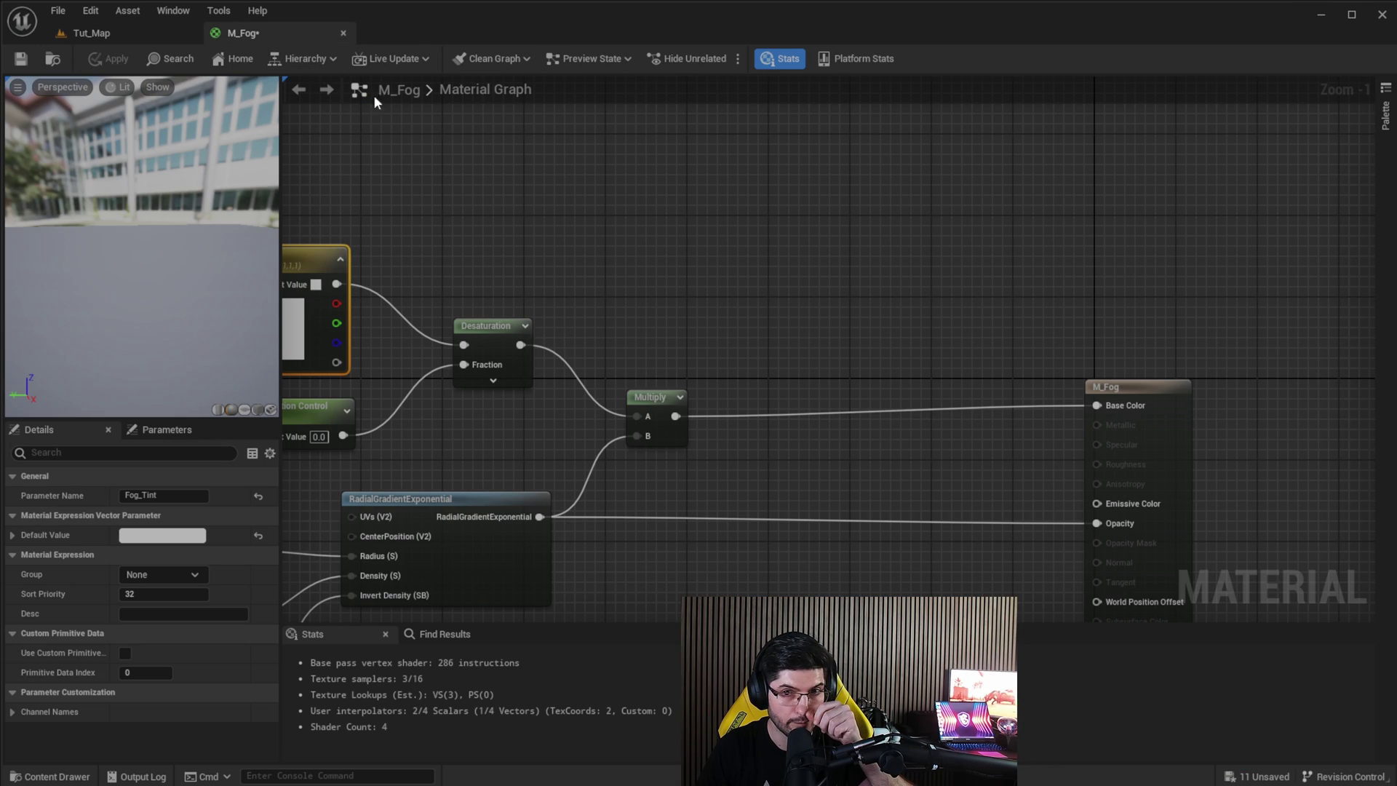
pyautogui.moveTo(782, 320); pyautogui.dragTo(799, 409, button='right')
pyautogui.moveTo(863, 367); pyautogui.dragTo(888, 286, button='right')
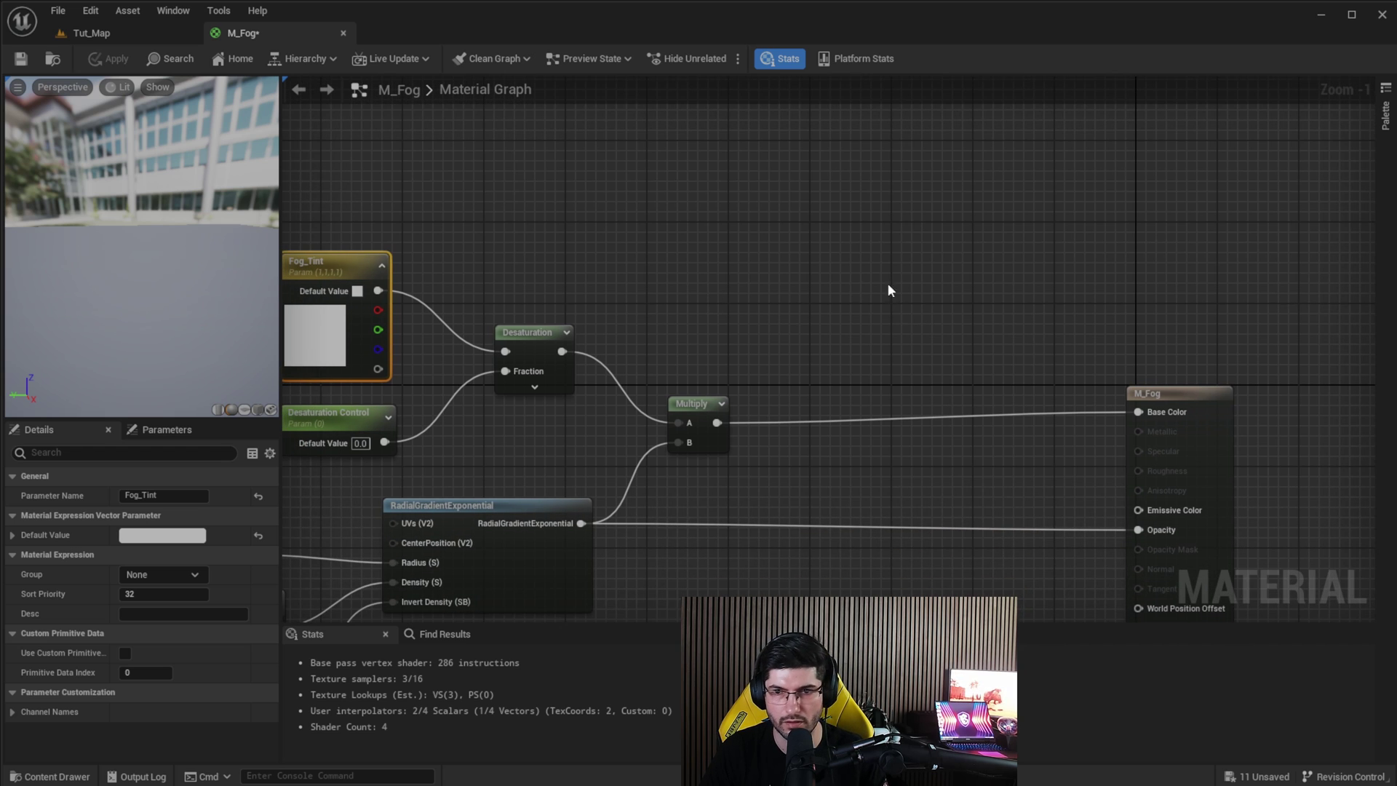
pyautogui.rightClick(856, 188)
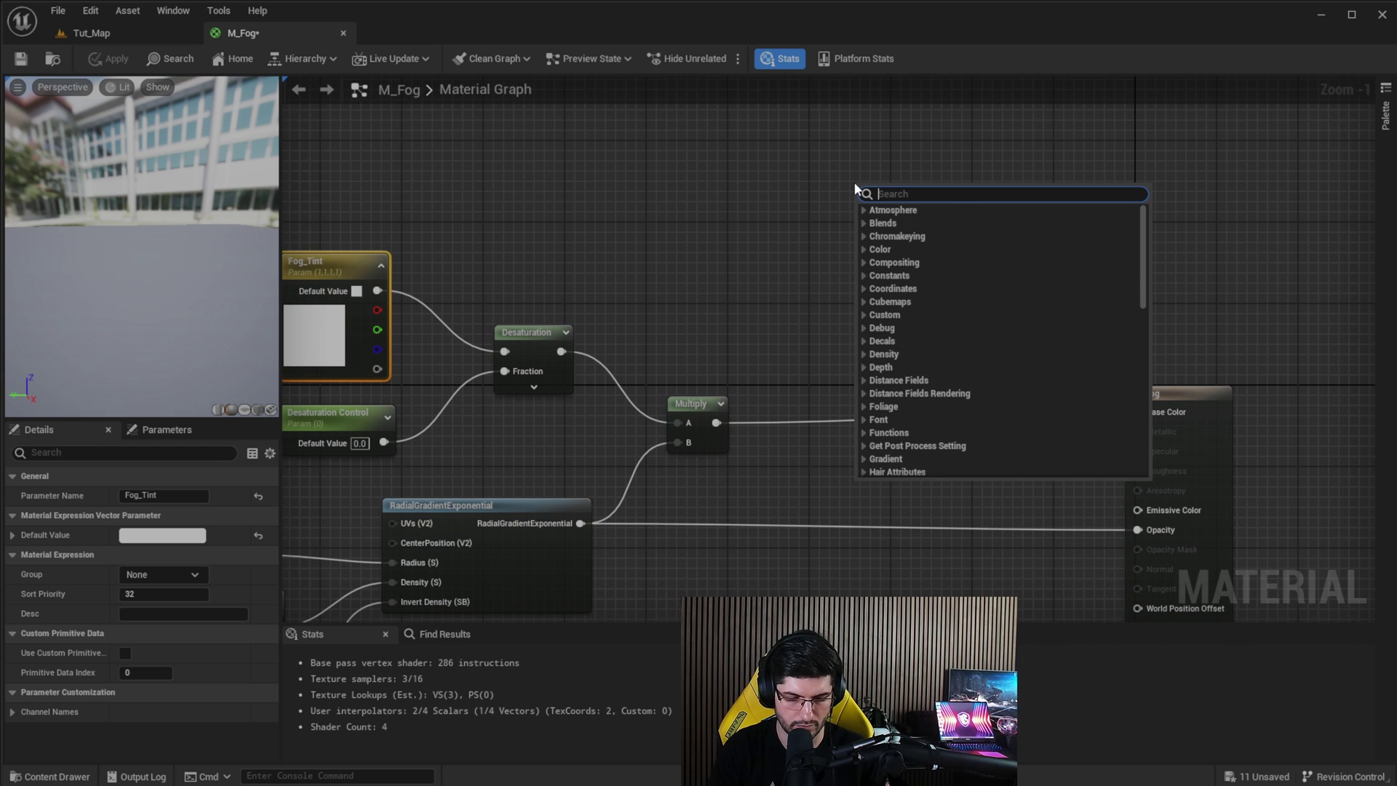
pyautogui.write('noise')
pyautogui.press('Return')
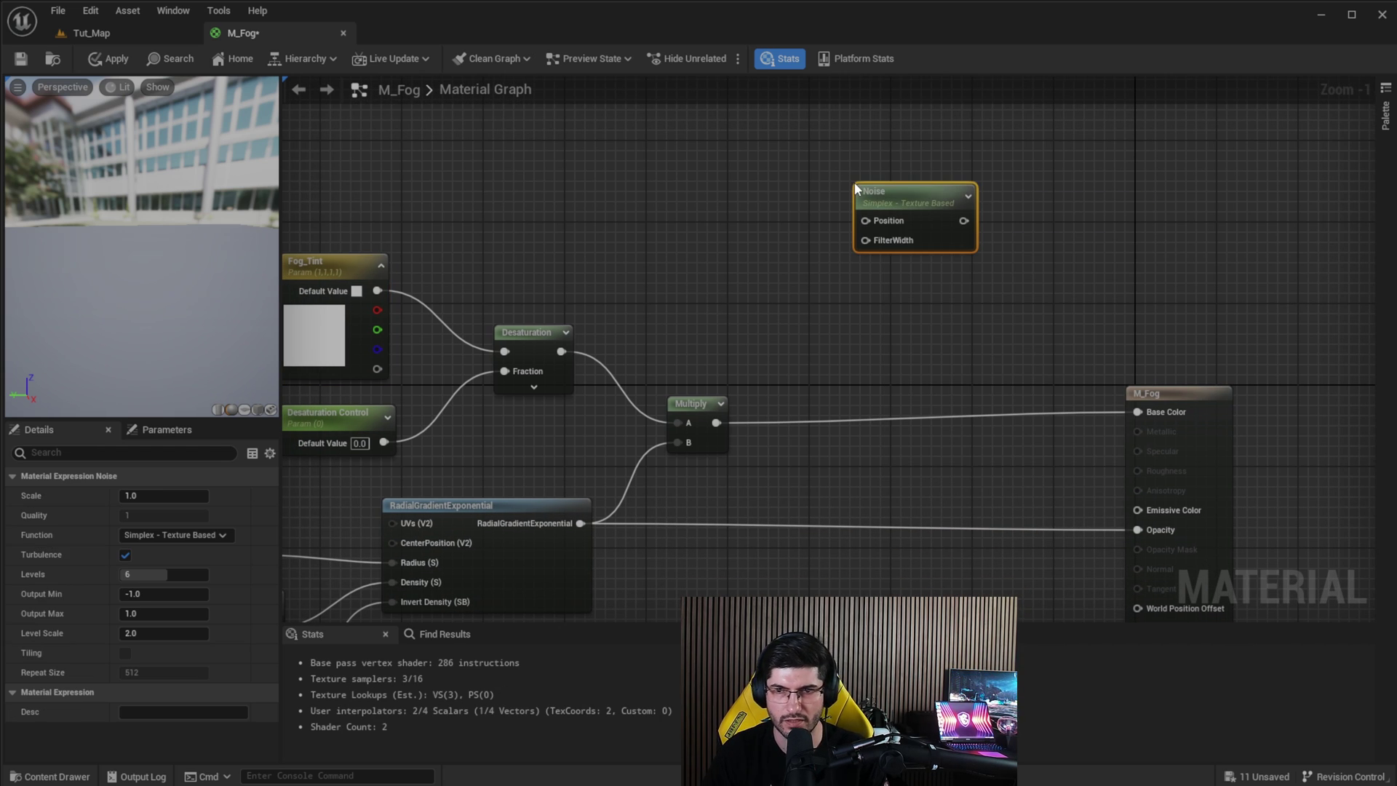
# Set the Noise node's function to Fast Gradient - 3D Texture and adjust the placement of the Noise and Multiply nodes
pyautogui.click(219, 536)
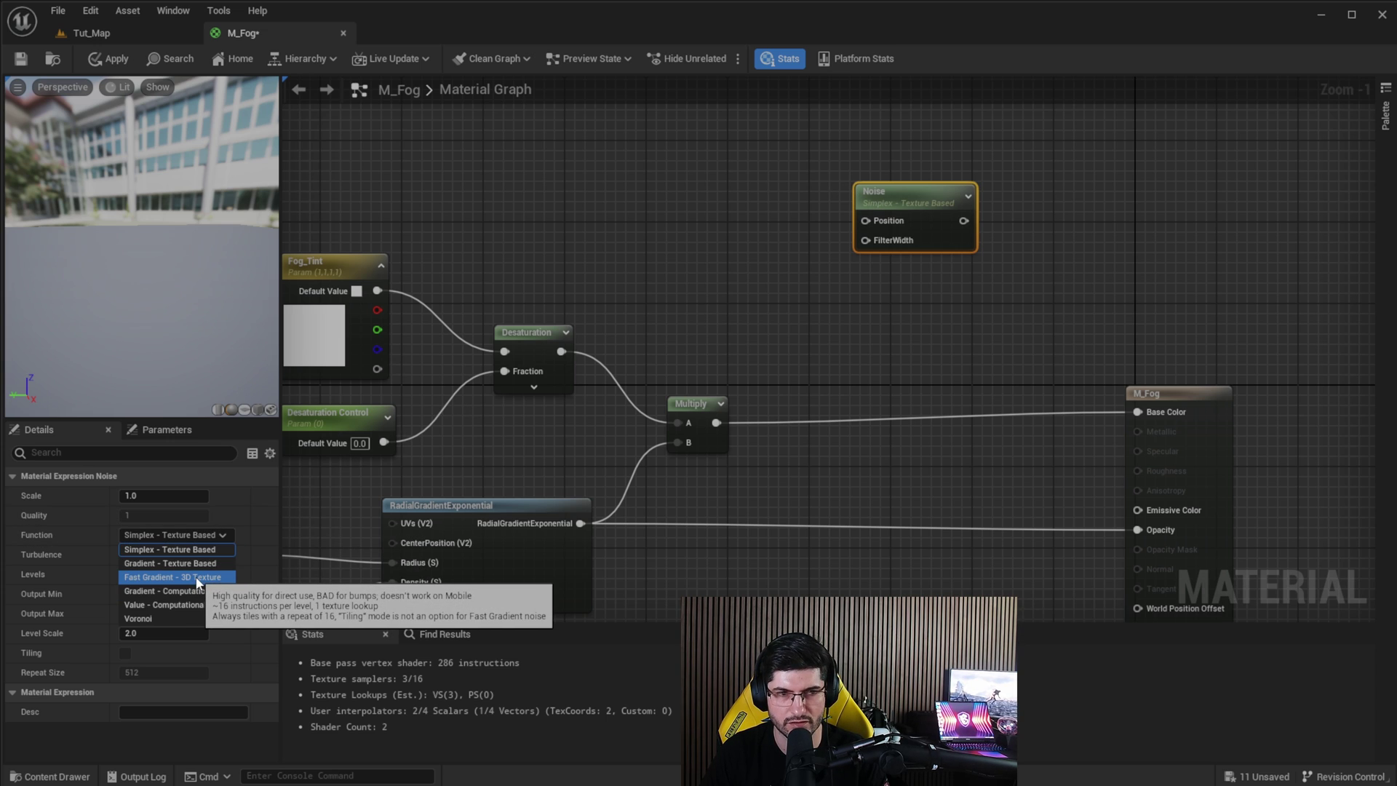
pyautogui.click(175, 580)
pyautogui.moveTo(935, 205); pyautogui.dragTo(941, 206)
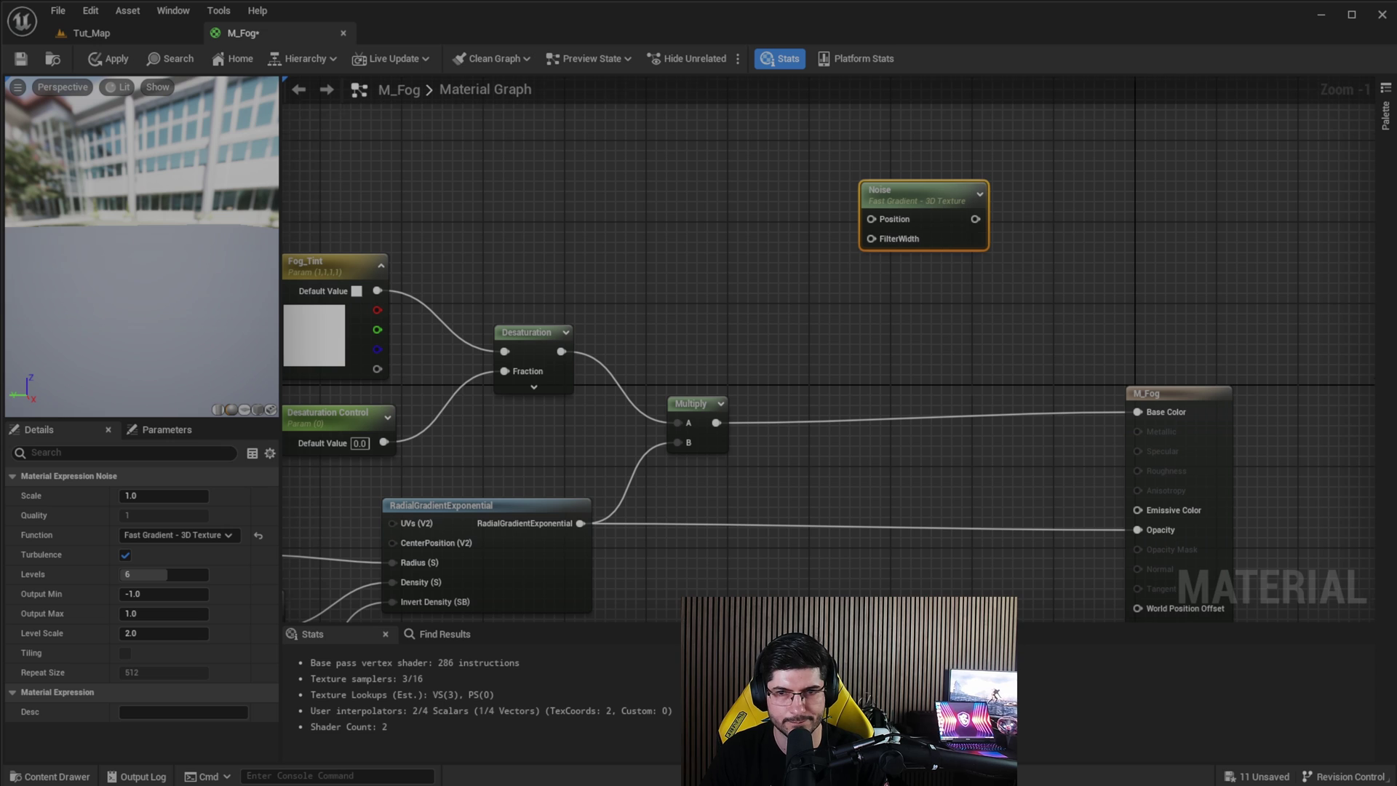
pyautogui.moveTo(977, 240); pyautogui.dragTo(901, 217, button='right')
pyautogui.moveTo(864, 190); pyautogui.dragTo(831, 221)
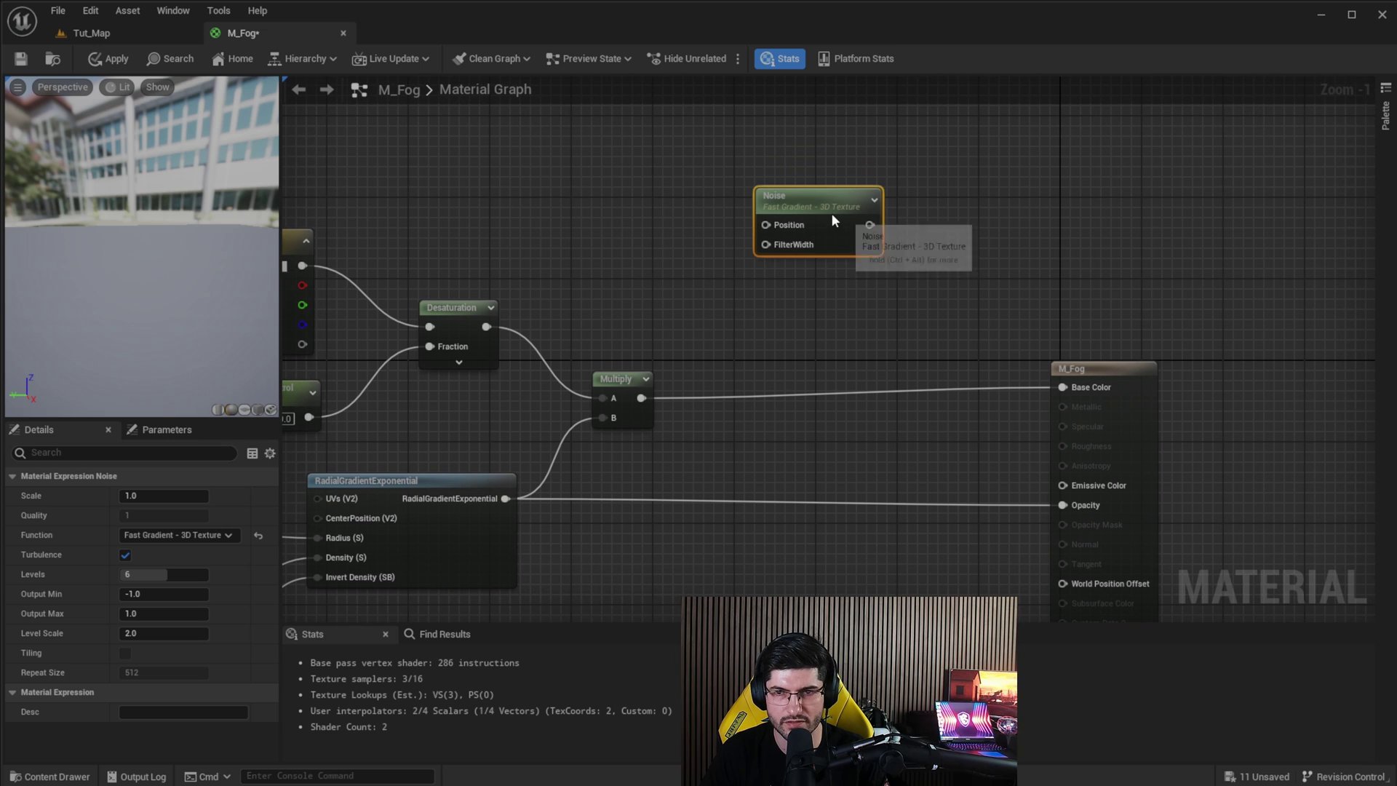
pyautogui.moveTo(623, 386); pyautogui.dragTo(652, 386)
pyautogui.click(870, 394)
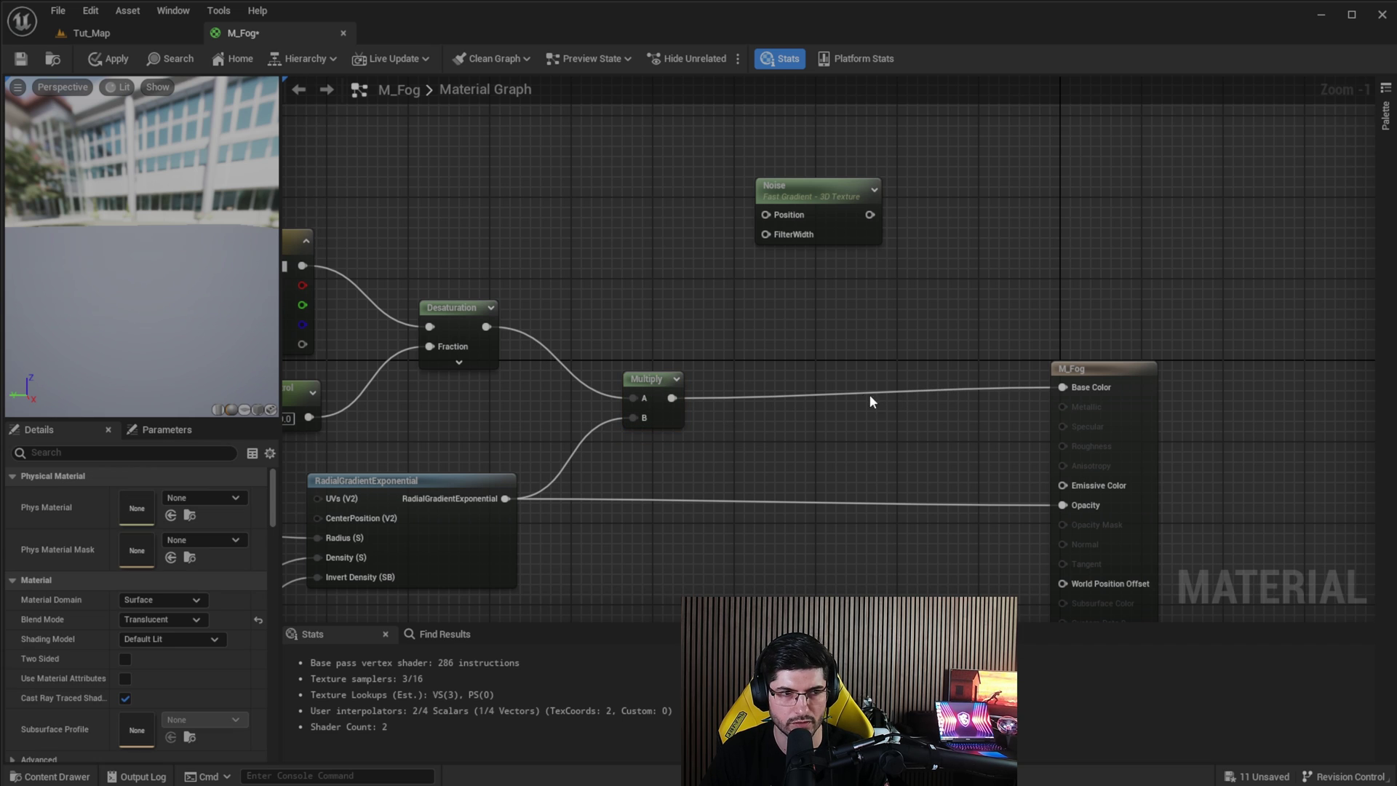
# Add a LinearInterpolate node between the Multiply node and the M_Fog output node
pyautogui.moveTo(895, 464); pyautogui.dragTo(863, 393, button='right')
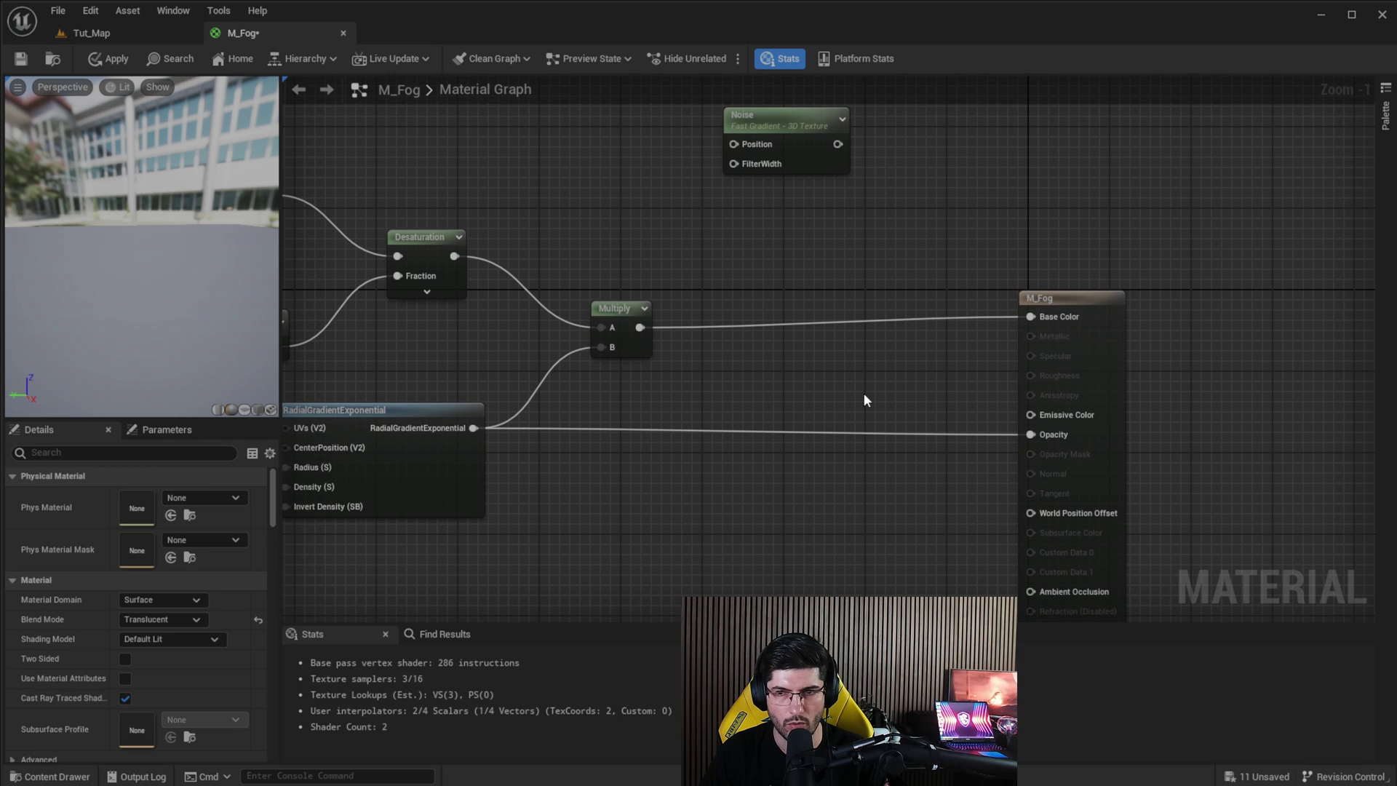
pyautogui.rightClick(877, 281)
pyautogui.write('inter')
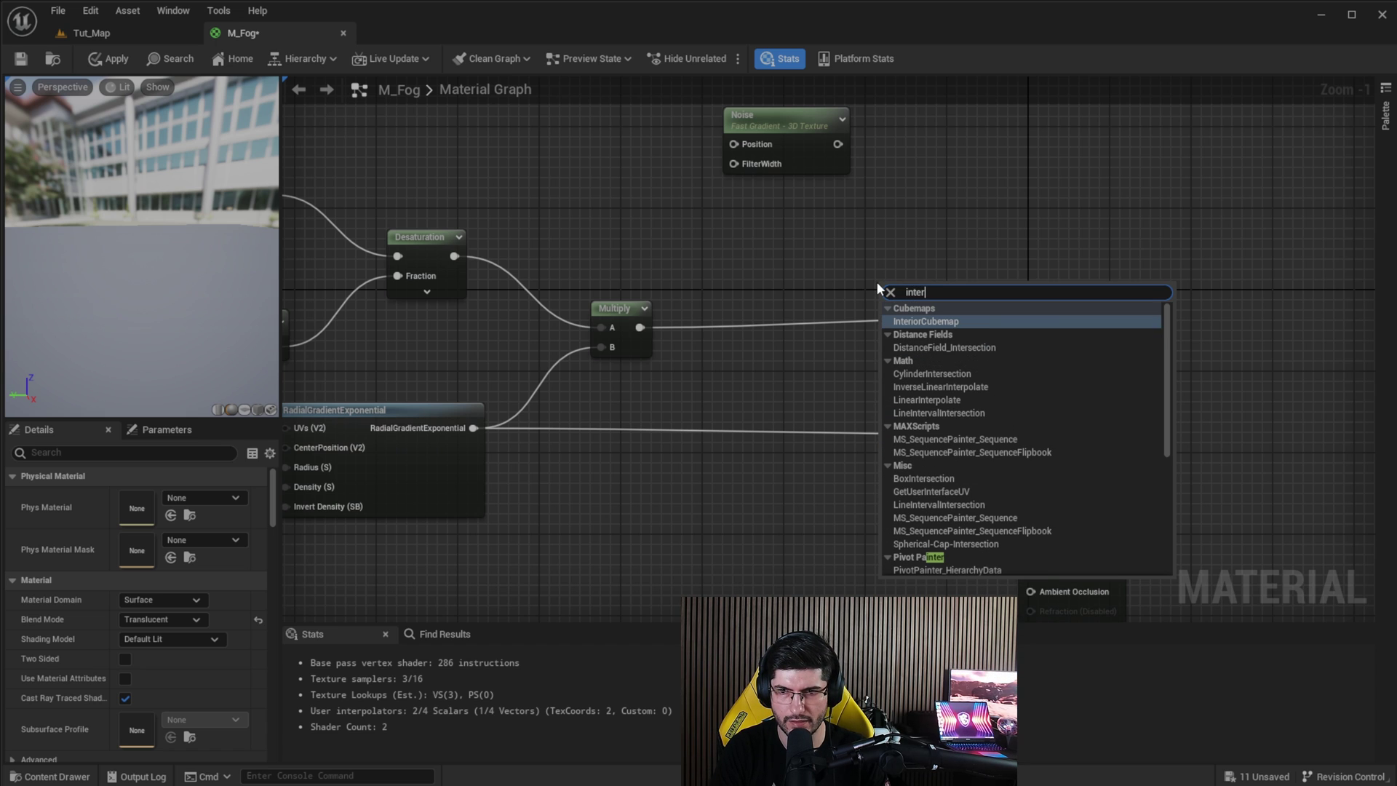
pyautogui.write('p')
pyautogui.press('Down')
pyautogui.press('Down')
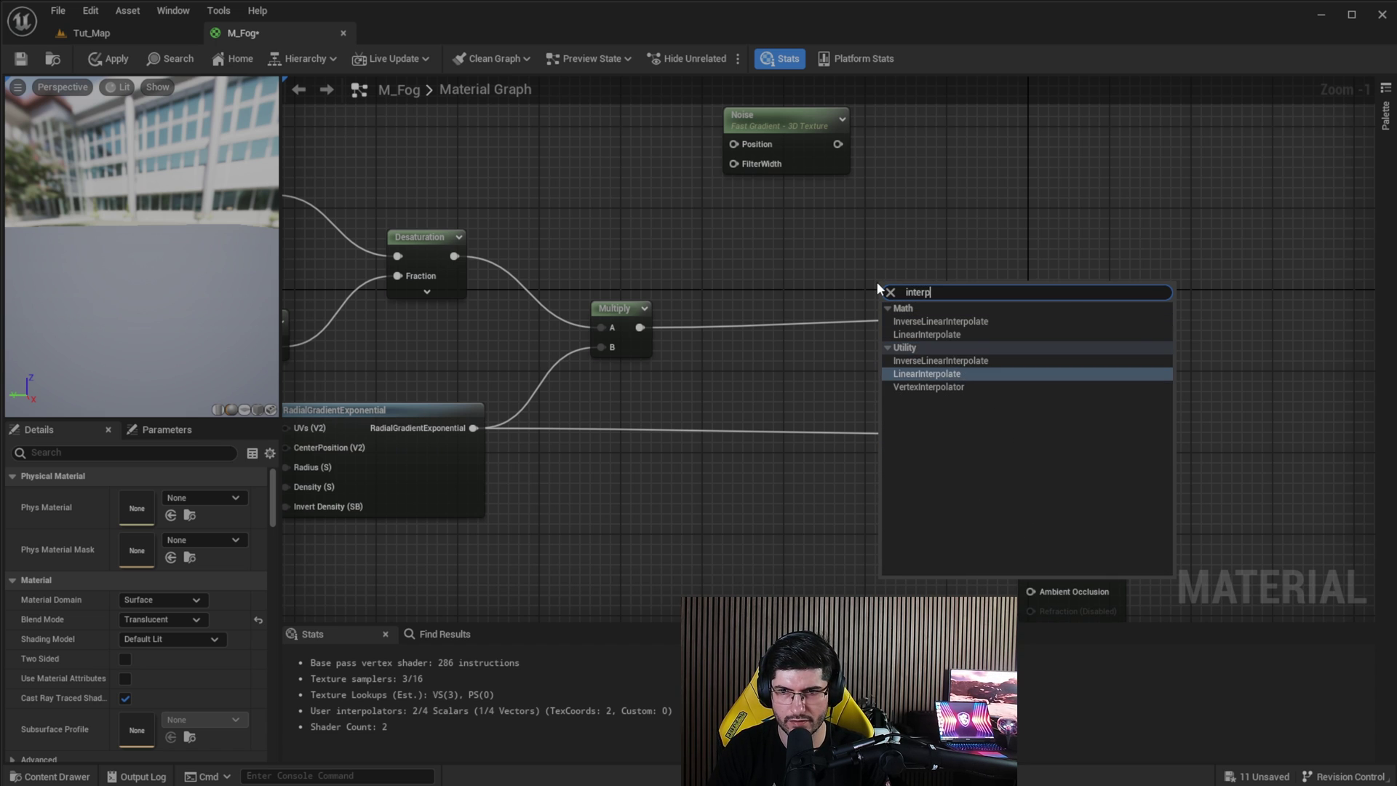
pyautogui.press('Return')
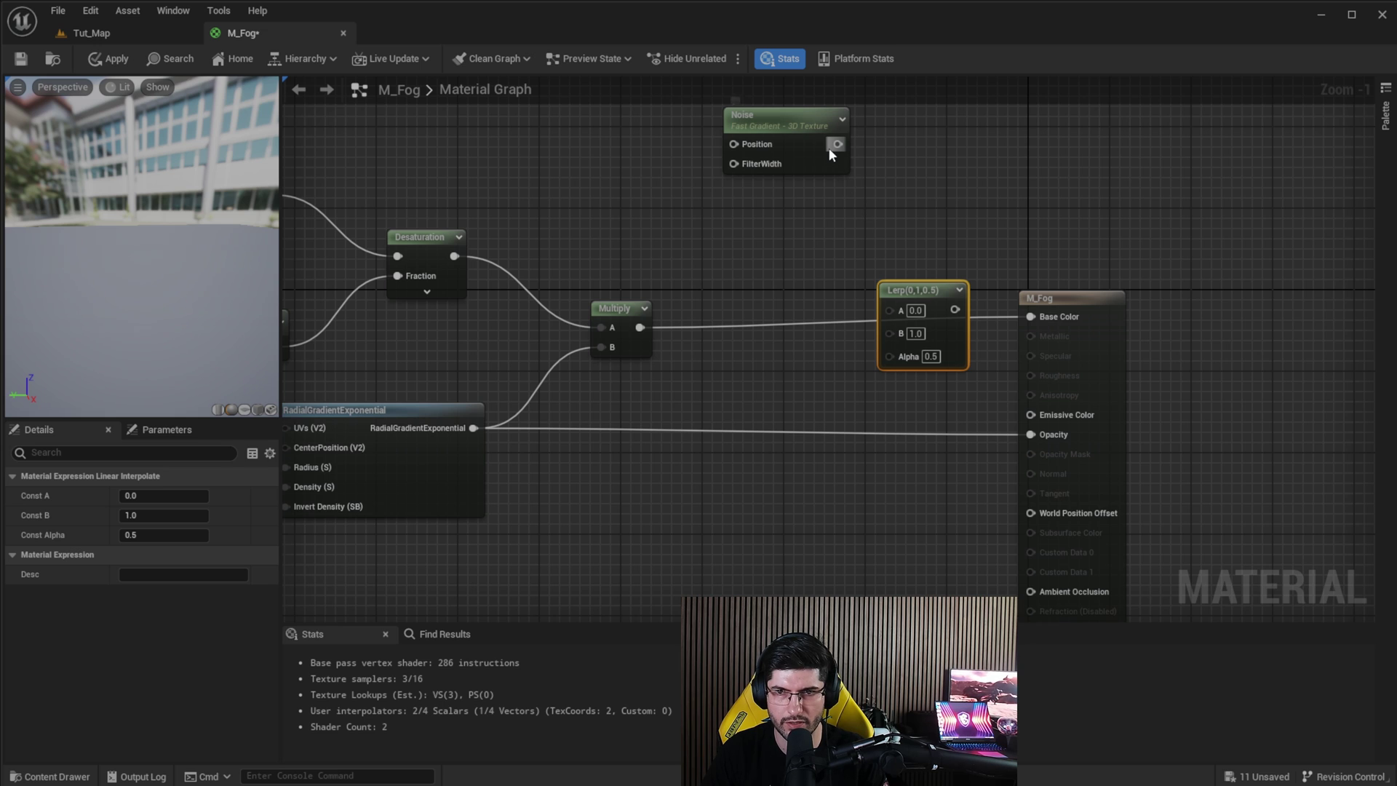
# Connect Noise to the Lerp's Alpha and reroute Multiply through the Lerp's A input into M_Fog's Base Color
pyautogui.moveTo(832, 151); pyautogui.dragTo(887, 363)
pyautogui.keyDown('ctrl'); pyautogui.moveTo(1029, 317); pyautogui.dragTo(889, 311); pyautogui.keyUp('ctrl')
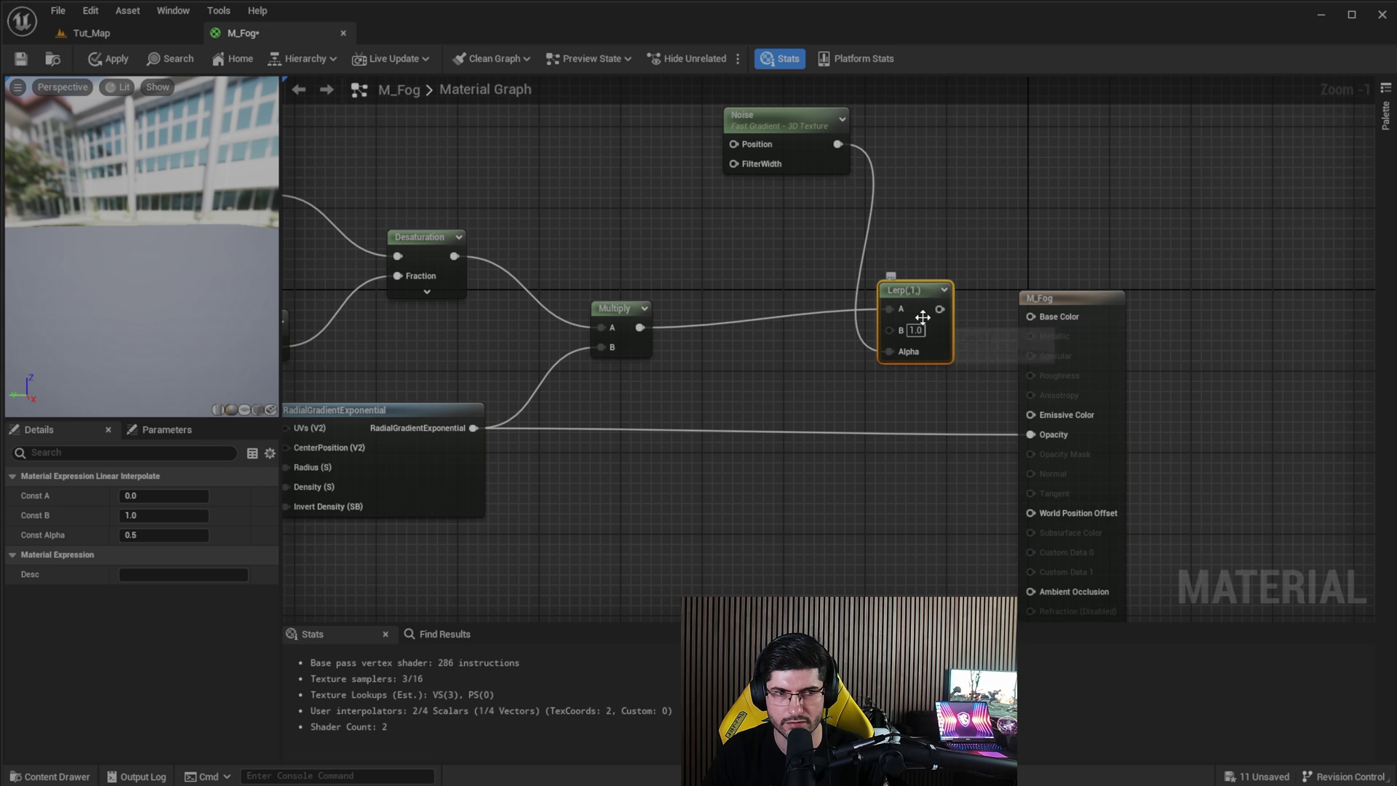
pyautogui.moveTo(933, 313); pyautogui.dragTo(1030, 316)
pyautogui.moveTo(867, 263); pyautogui.dragTo(868, 403, button='right')
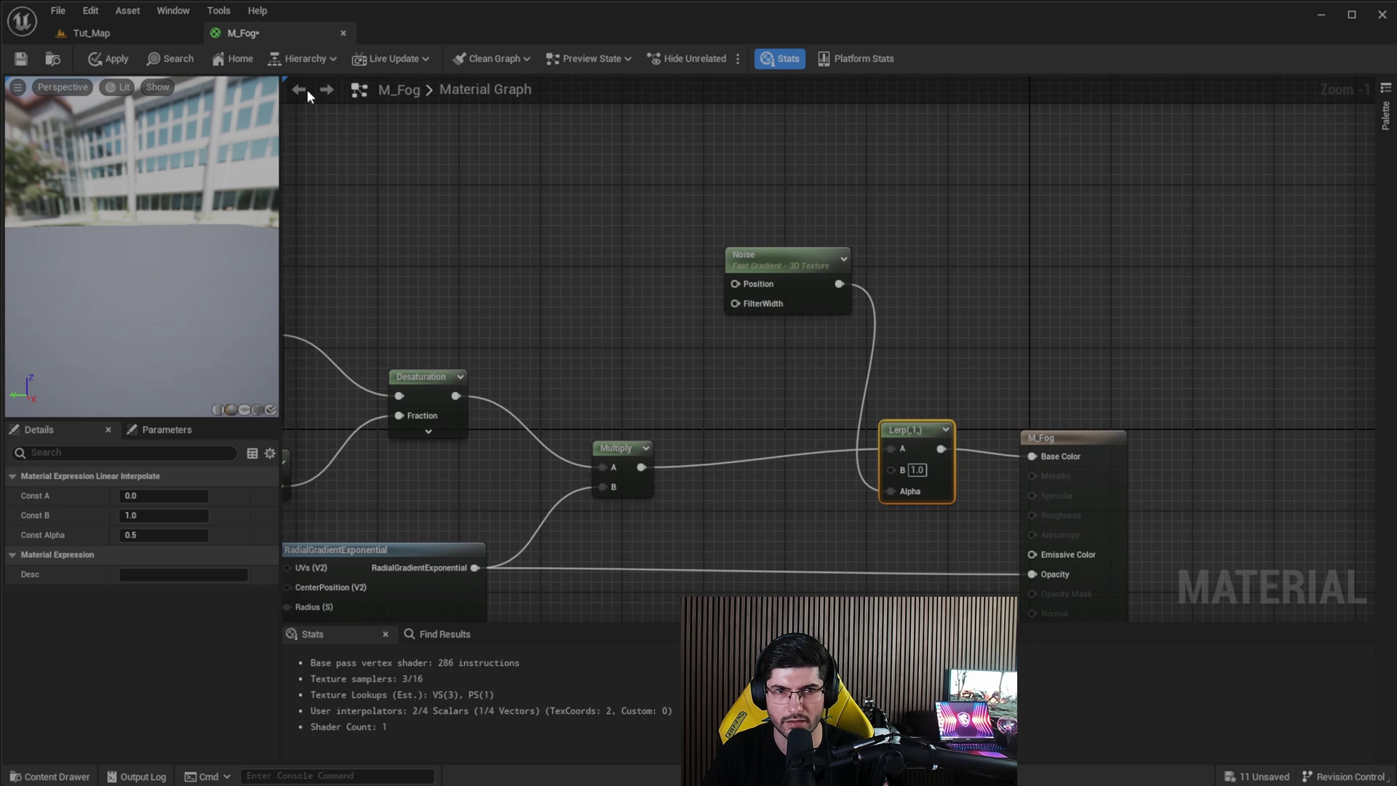
# Apply the M_Fog material and check the noise on the sphere in the Tut_Map level
pyautogui.click(110, 59)
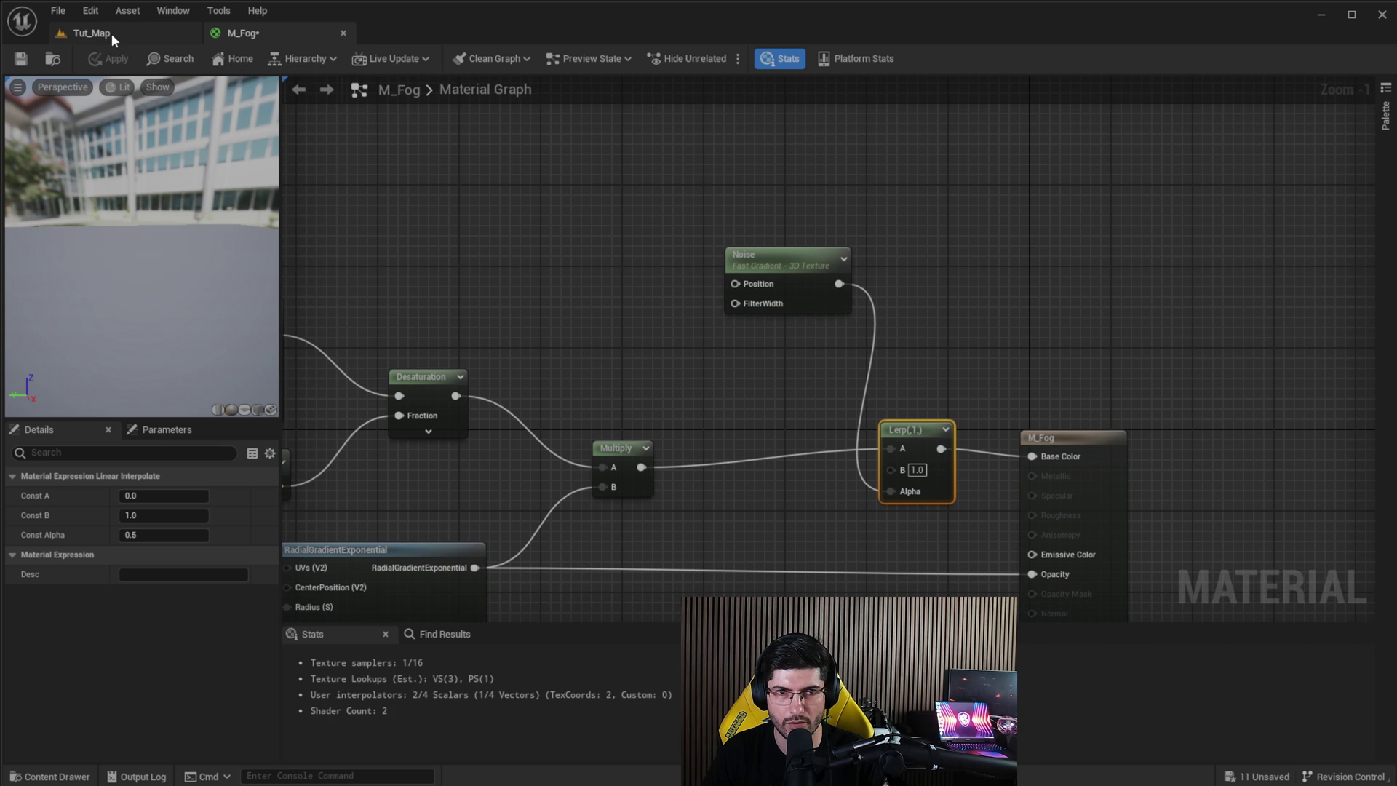
pyautogui.click(112, 33)
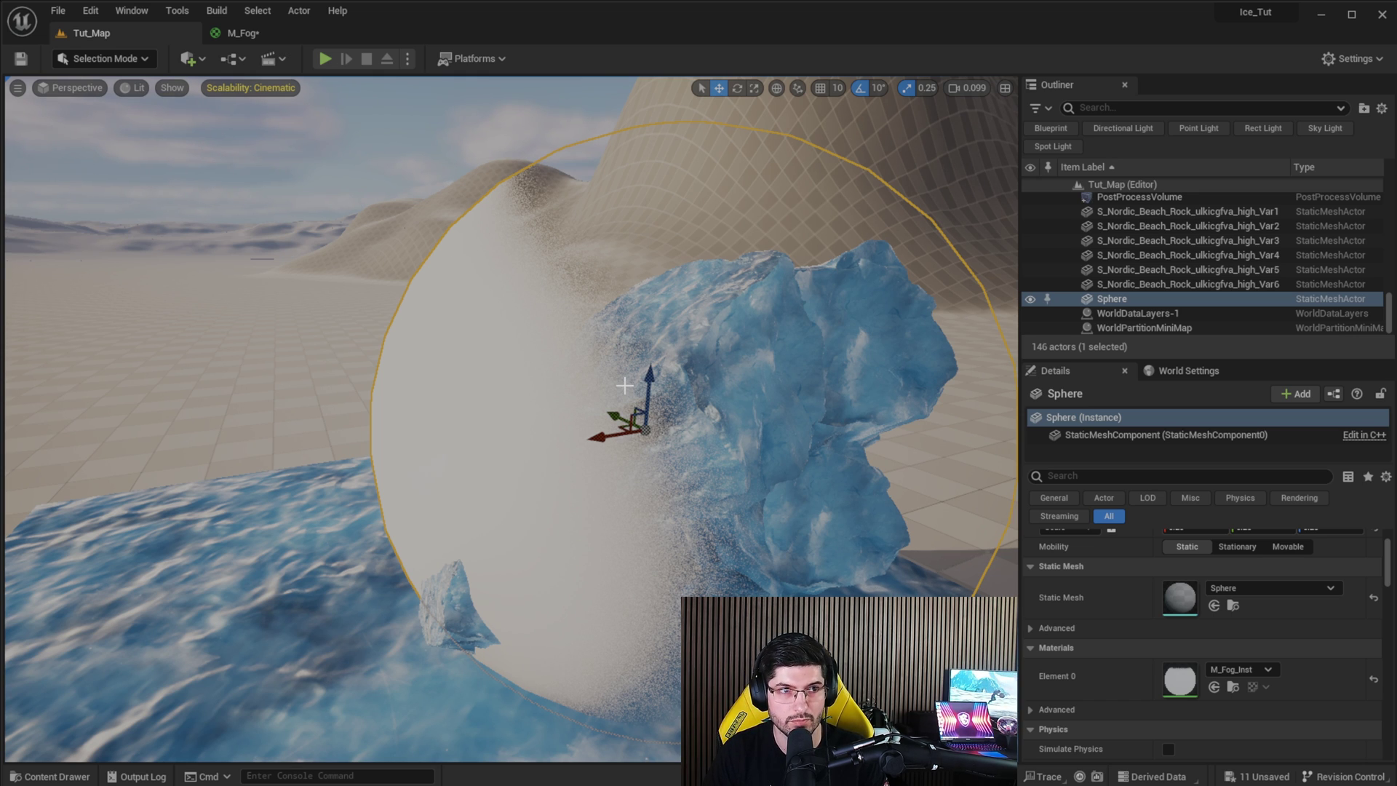
pyautogui.click(227, 35)
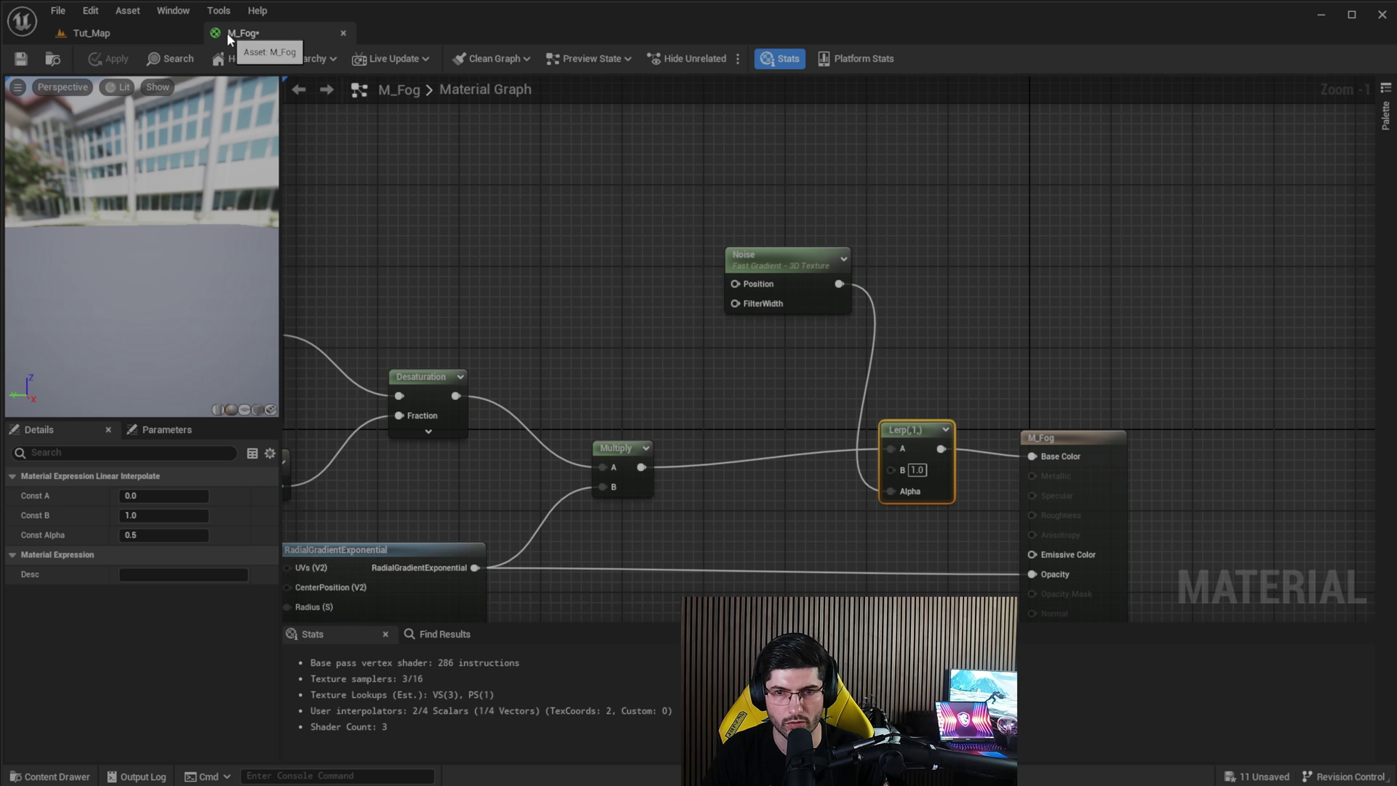
# Add an Add node above and to the left of the Noise node in the M_Fog graph
pyautogui.moveTo(654, 198); pyautogui.dragTo(824, 270, button='right')
pyautogui.click(870, 398)
pyautogui.click(735, 208)
pyautogui.moveTo(735, 214); pyautogui.dragTo(770, 194, button='right')
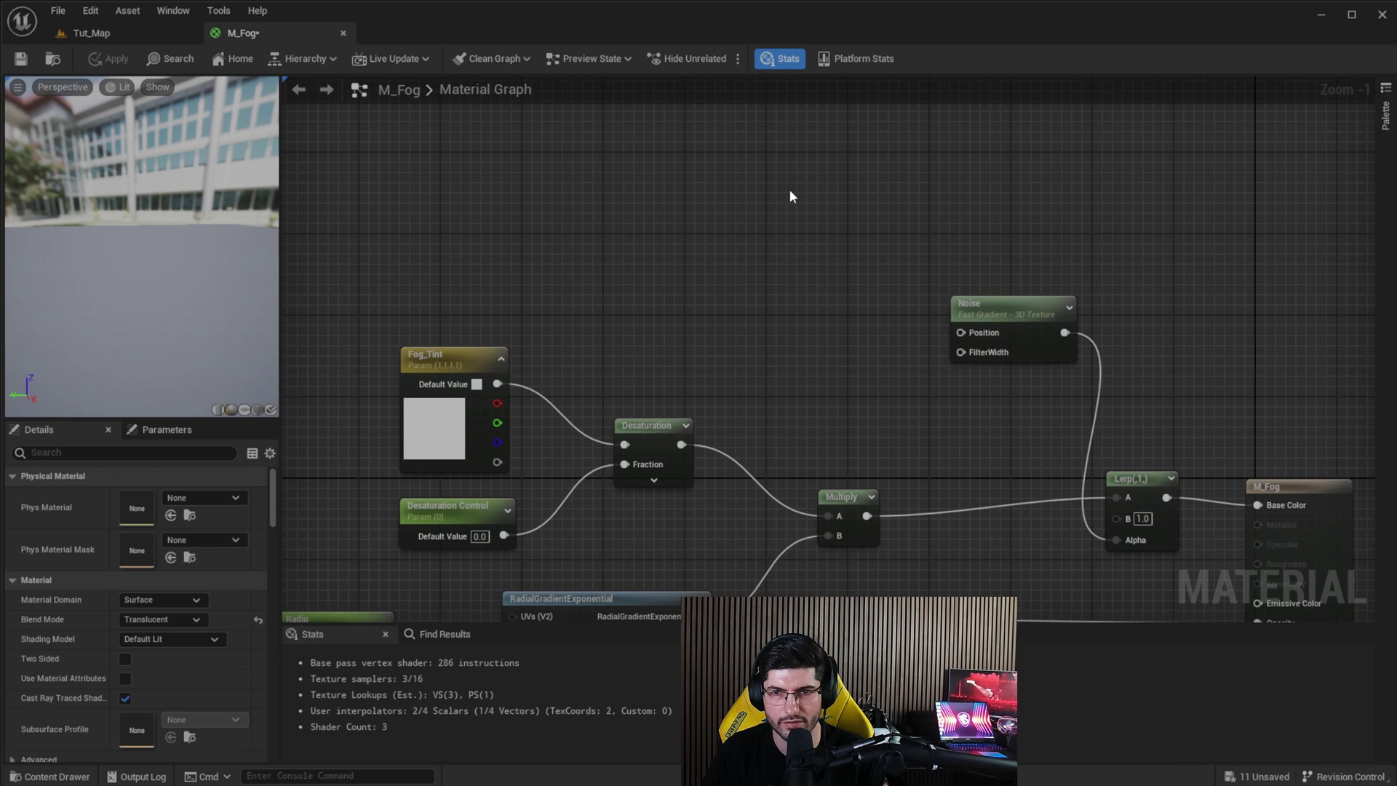
pyautogui.click(788, 190)
pyautogui.moveTo(820, 195); pyautogui.dragTo(827, 187)
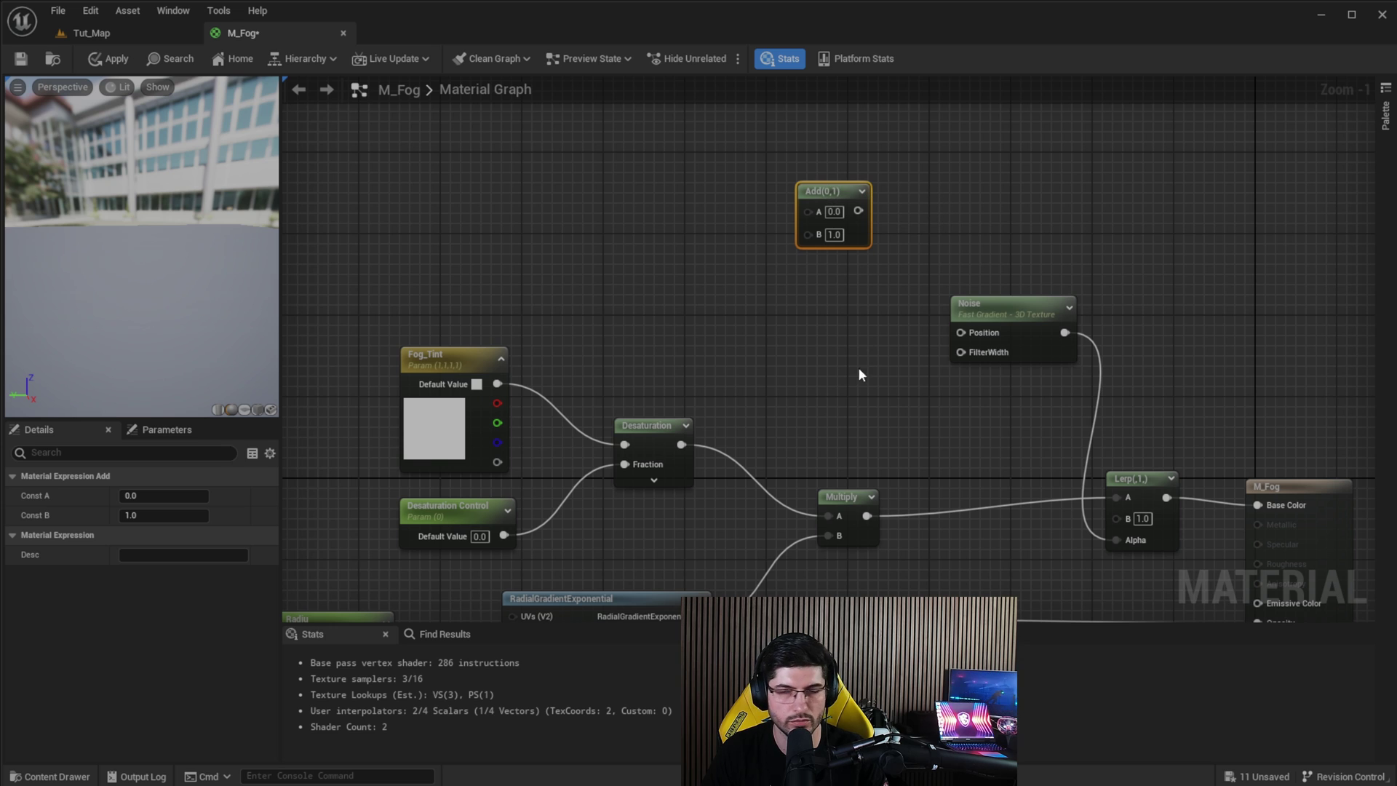
# Add an AppendVector node below the Add node
pyautogui.rightClick(727, 274)
pyautogui.write('appen')
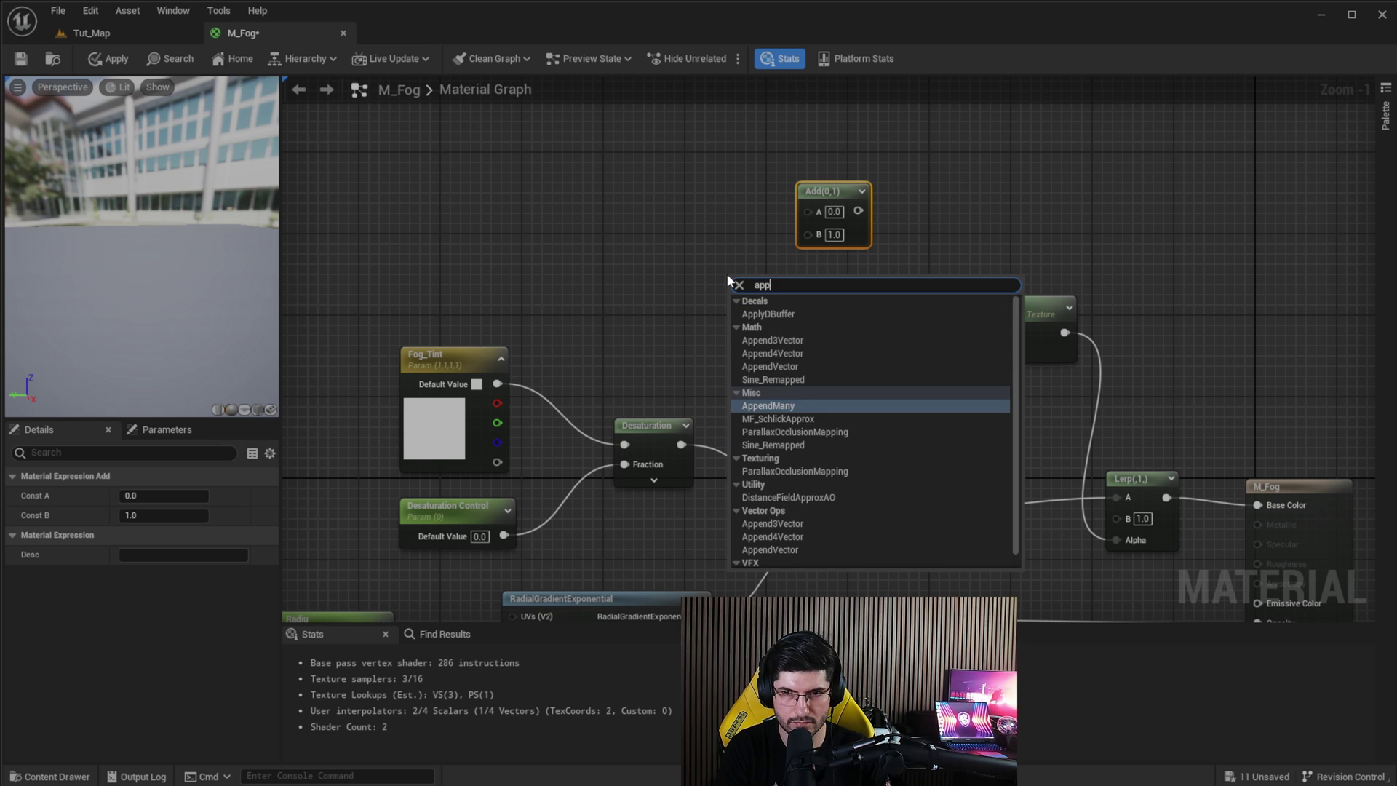
pyautogui.press('Down')
pyautogui.press('Down')
pyautogui.press('Down')
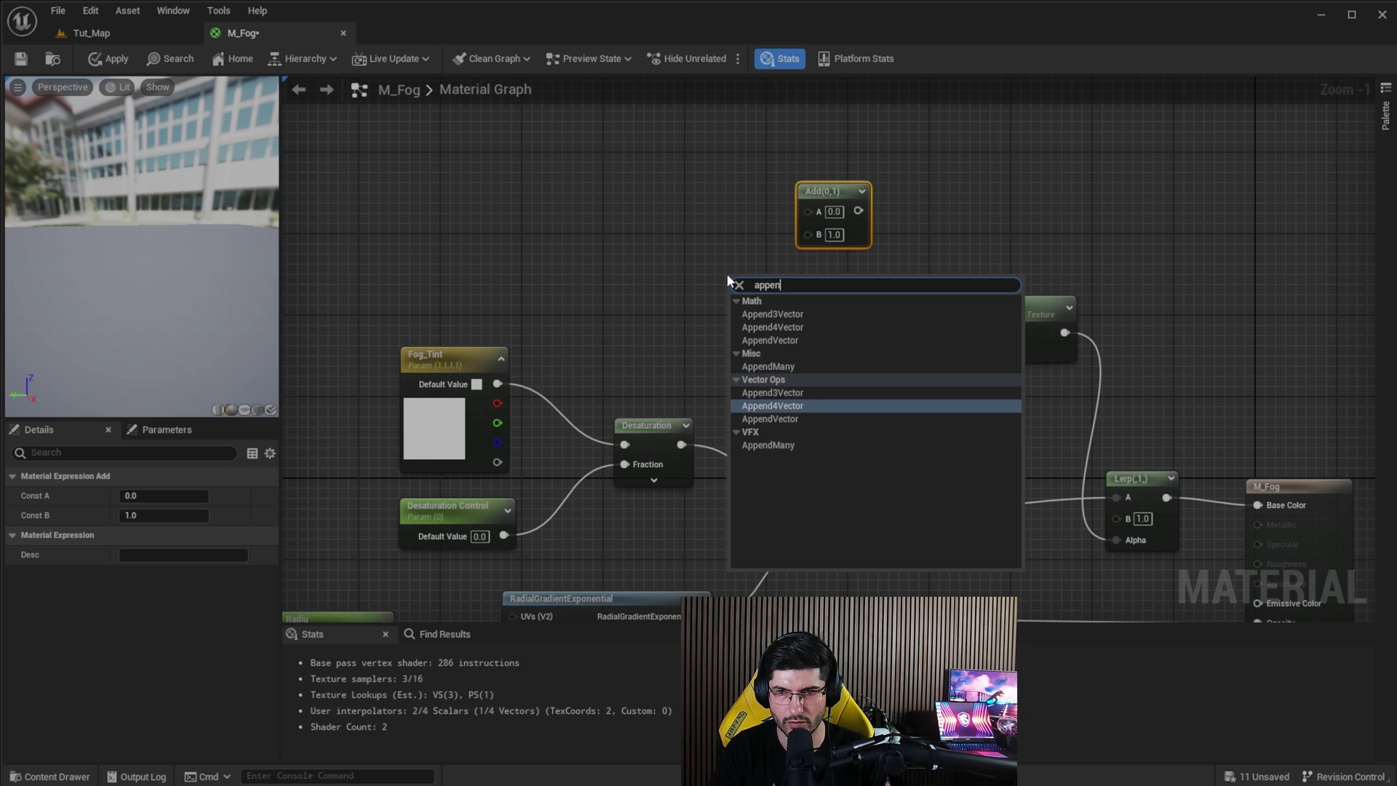
pyautogui.press('Return')
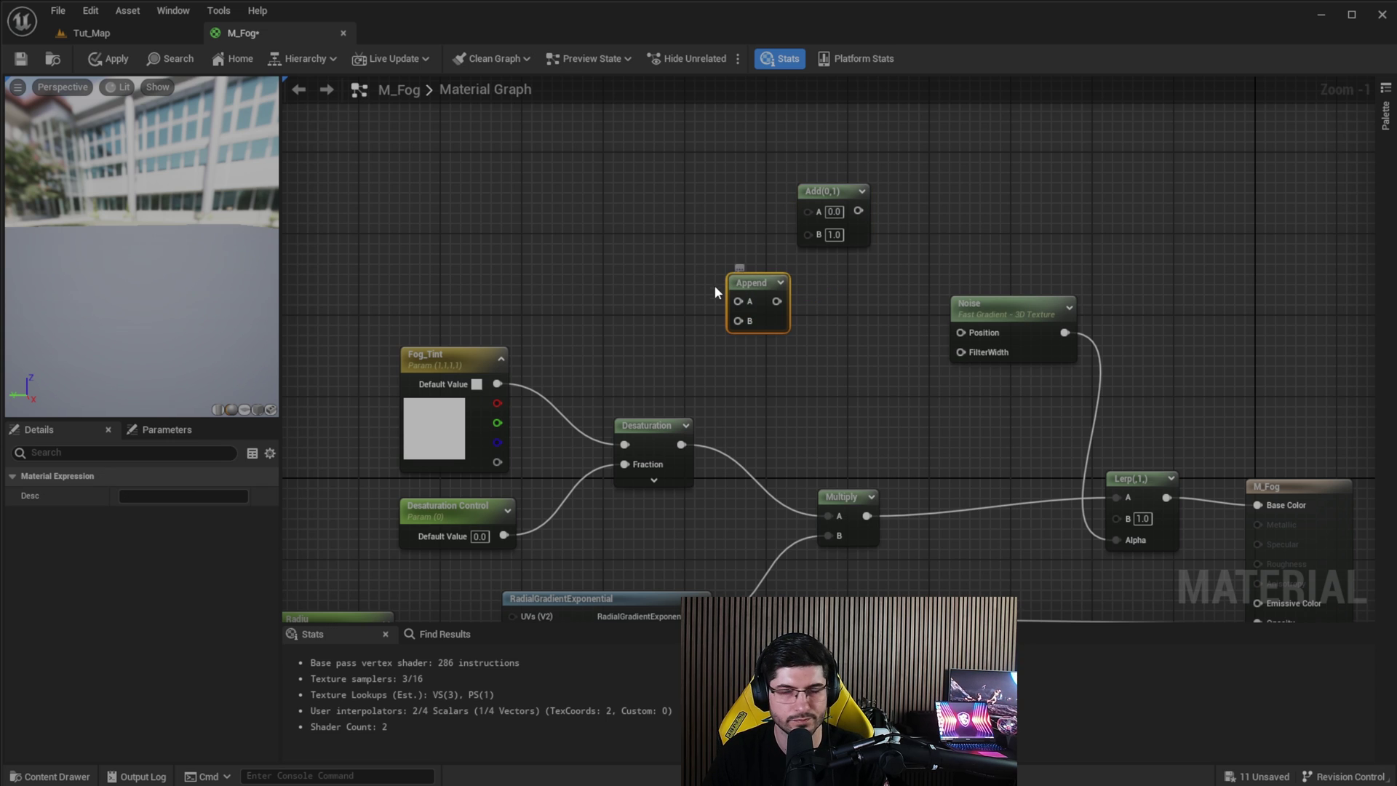
# Add a TextureCoordinate node to the left of the Append node and connect it to Append's A input
pyautogui.rightClick(609, 237)
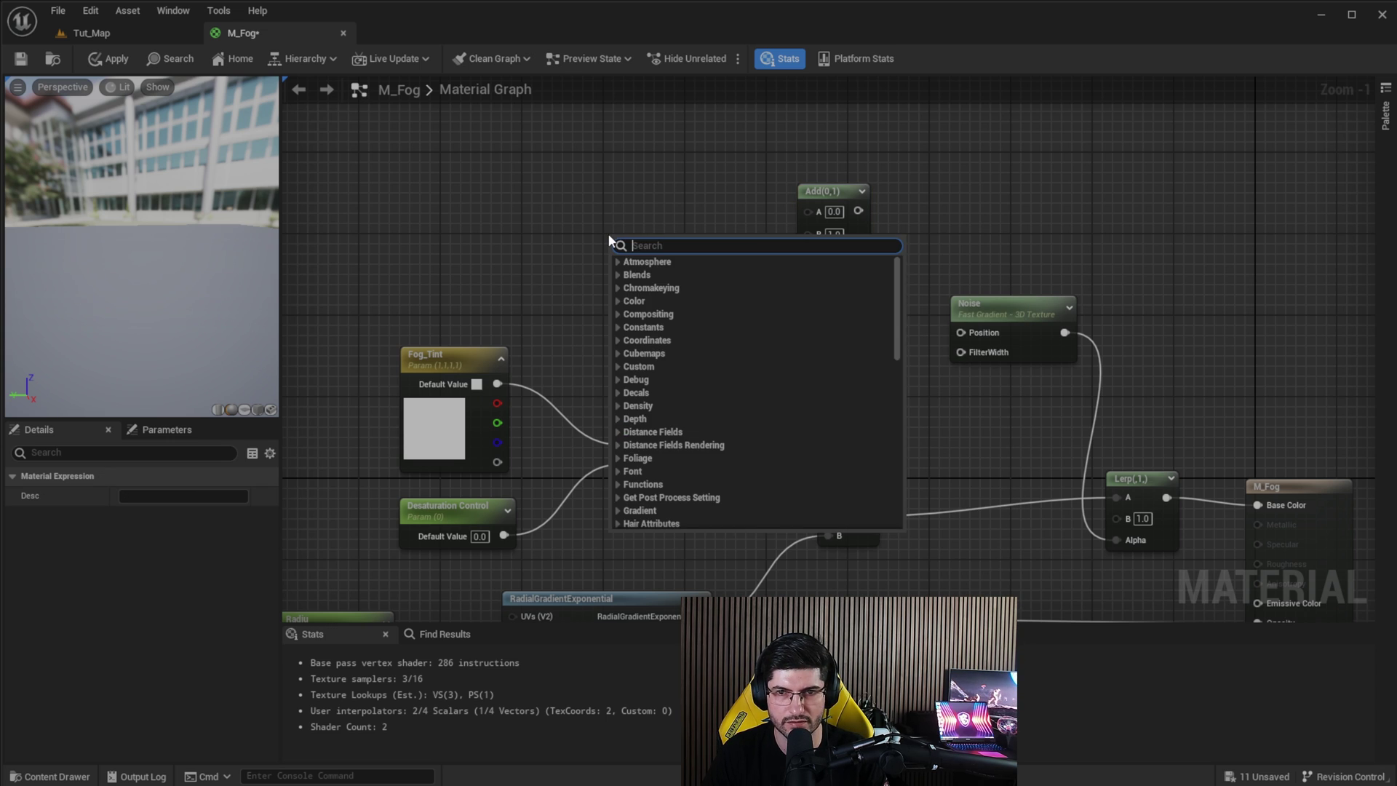
pyautogui.write('textur')
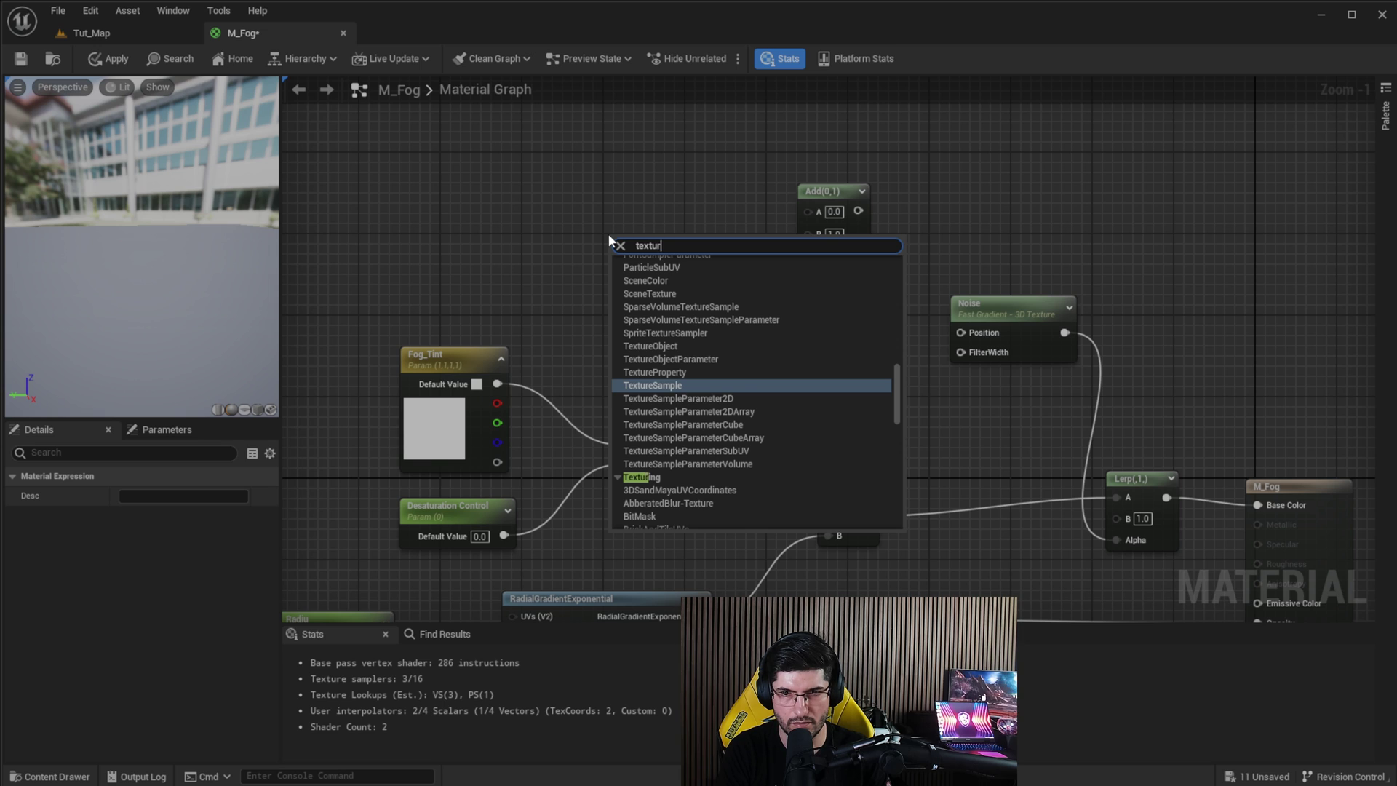
pyautogui.write('ecoord')
pyautogui.press('Return')
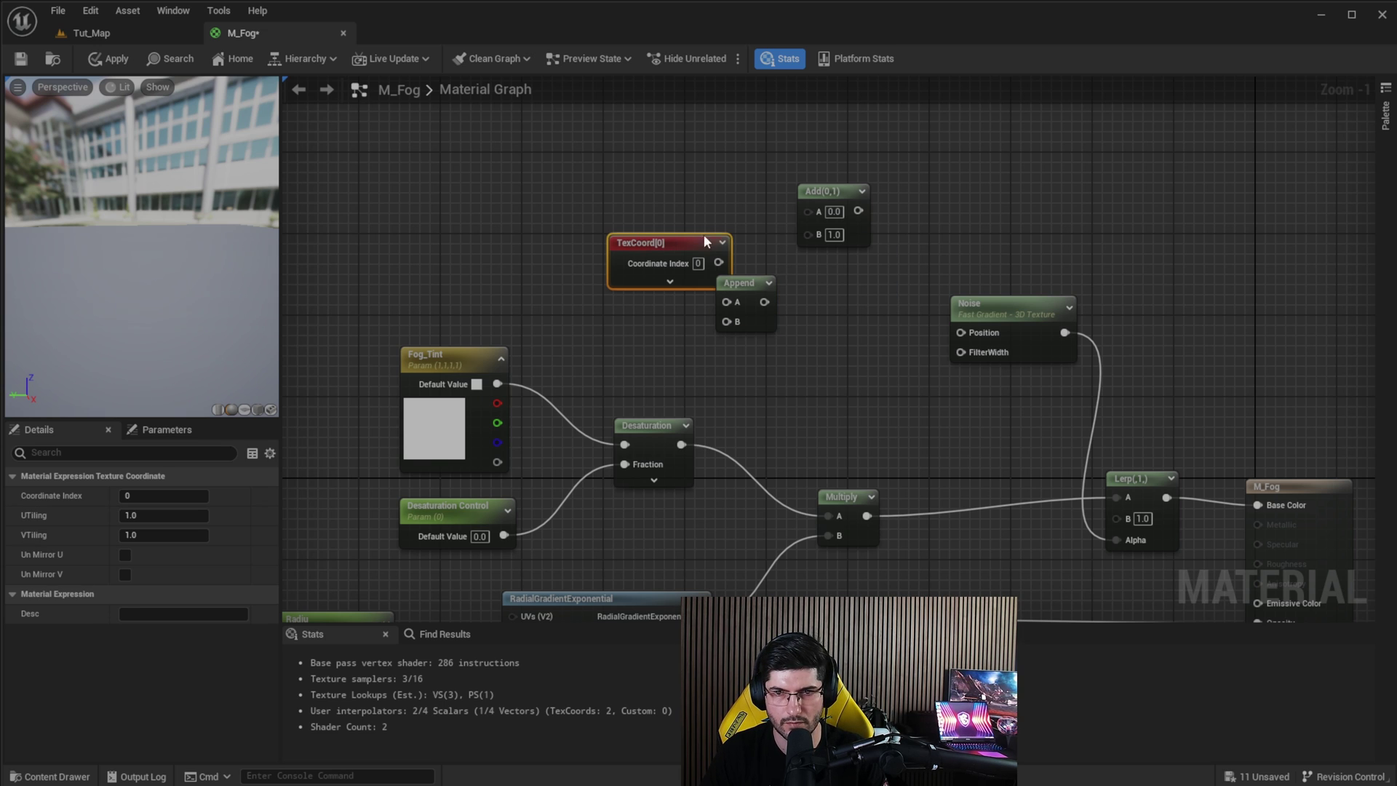
pyautogui.moveTo(705, 240); pyautogui.dragTo(727, 302)
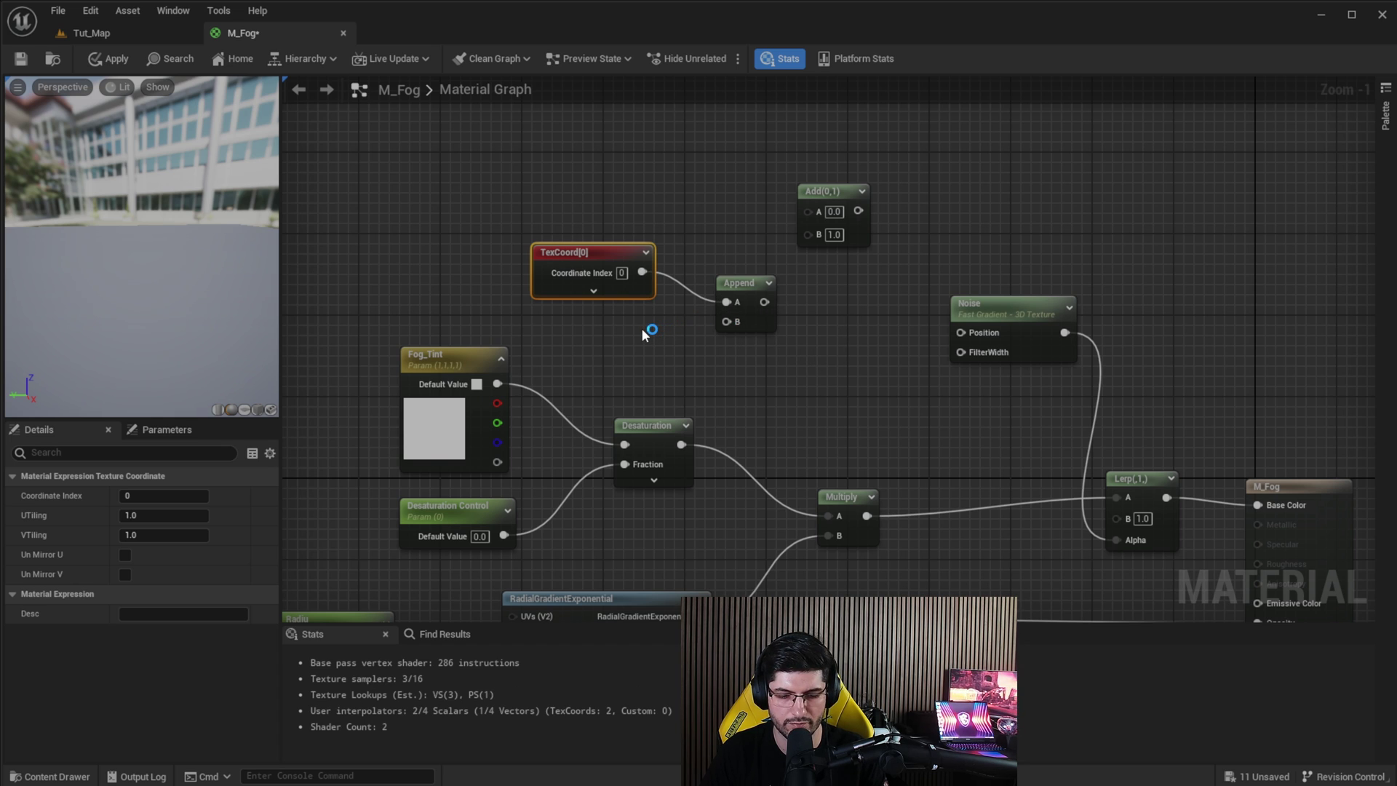
# Feed a new Constant node into Append's B input, and chain Append through Add's B input to the Noise node's Position
pyautogui.click(588, 334)
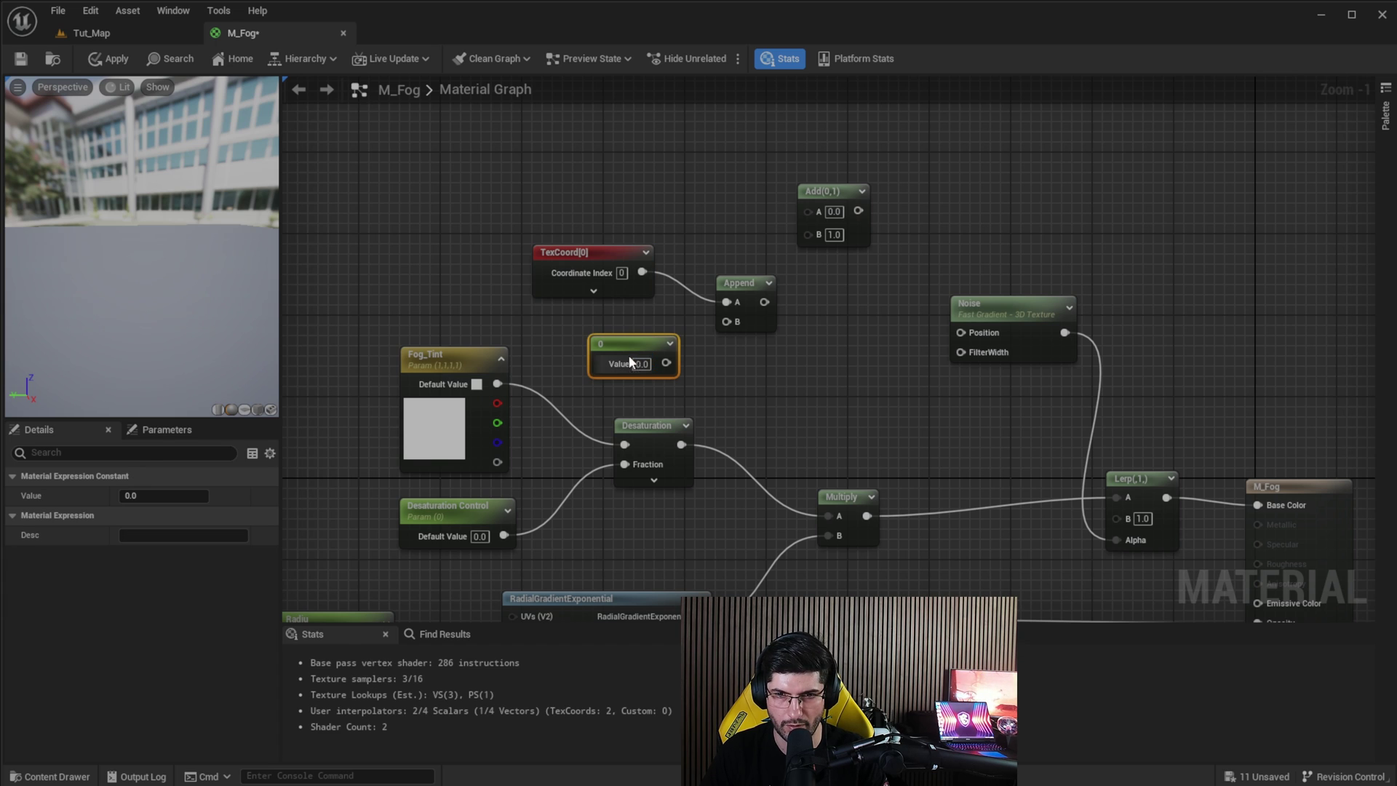
pyautogui.moveTo(629, 361); pyautogui.dragTo(822, 234)
pyautogui.moveTo(880, 221); pyautogui.dragTo(854, 256, button='right')
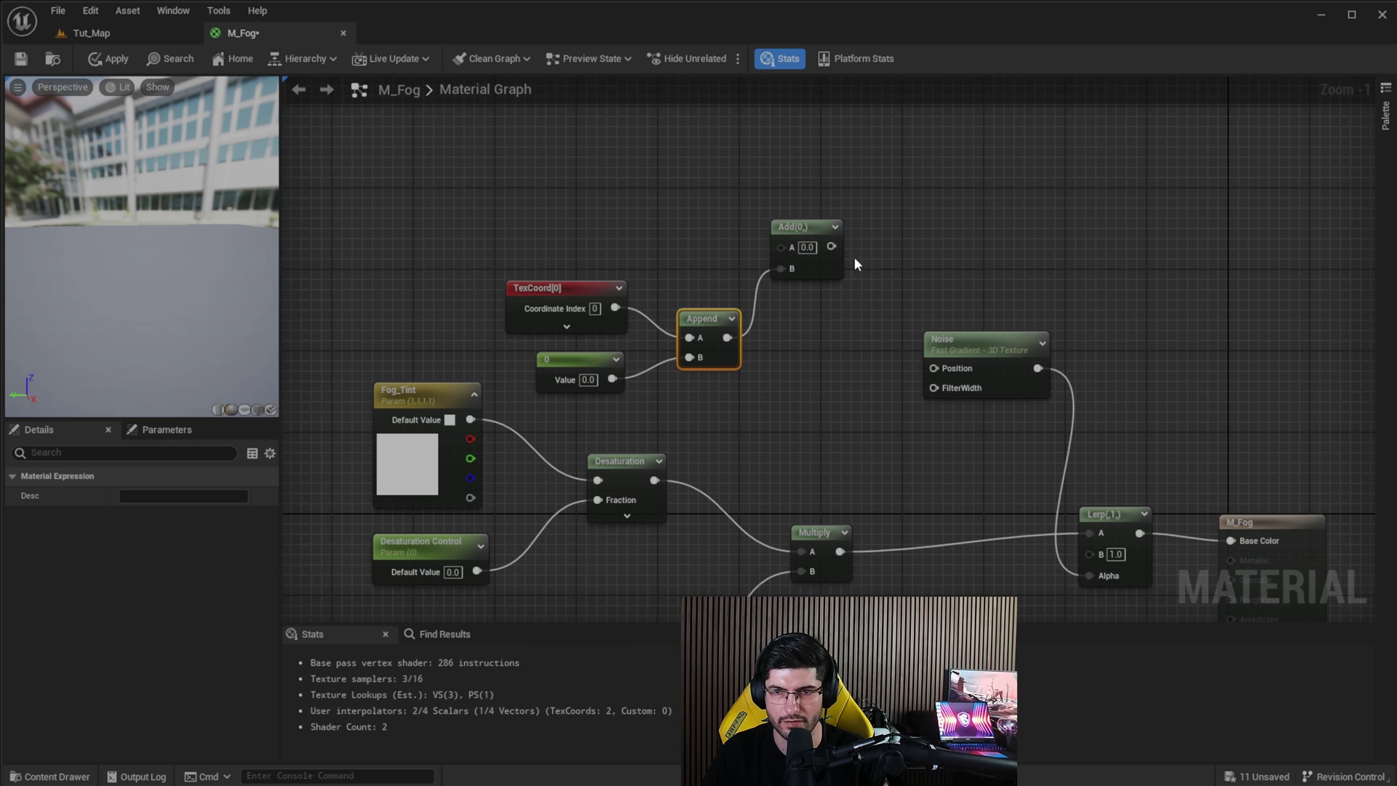
pyautogui.moveTo(833, 249); pyautogui.dragTo(934, 368)
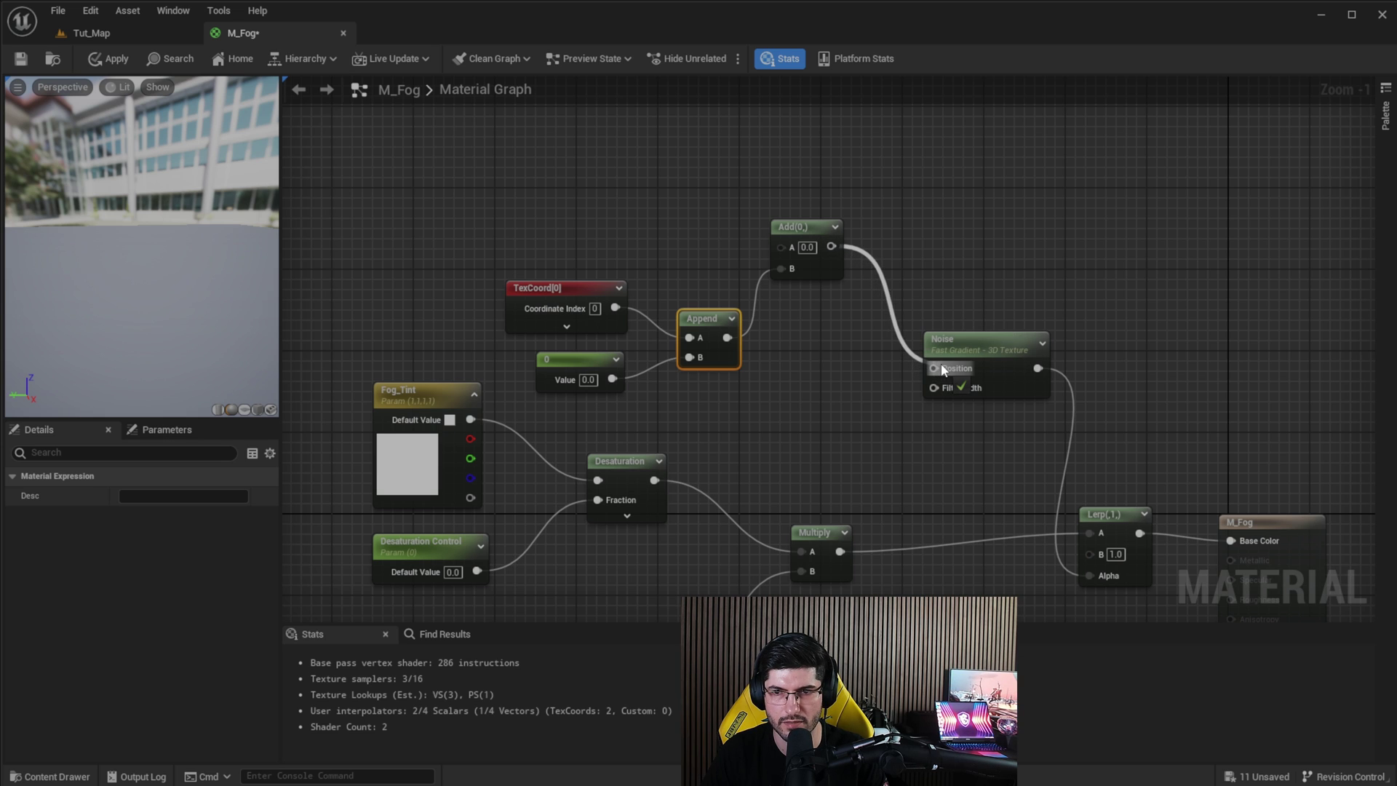
# Add a Time node above TexCoord, connect it to the Add node's A input, and apply the M_Fog changes
pyautogui.moveTo(845, 326); pyautogui.dragTo(895, 400, button='right')
pyautogui.moveTo(792, 372); pyautogui.dragTo(845, 372, button='right')
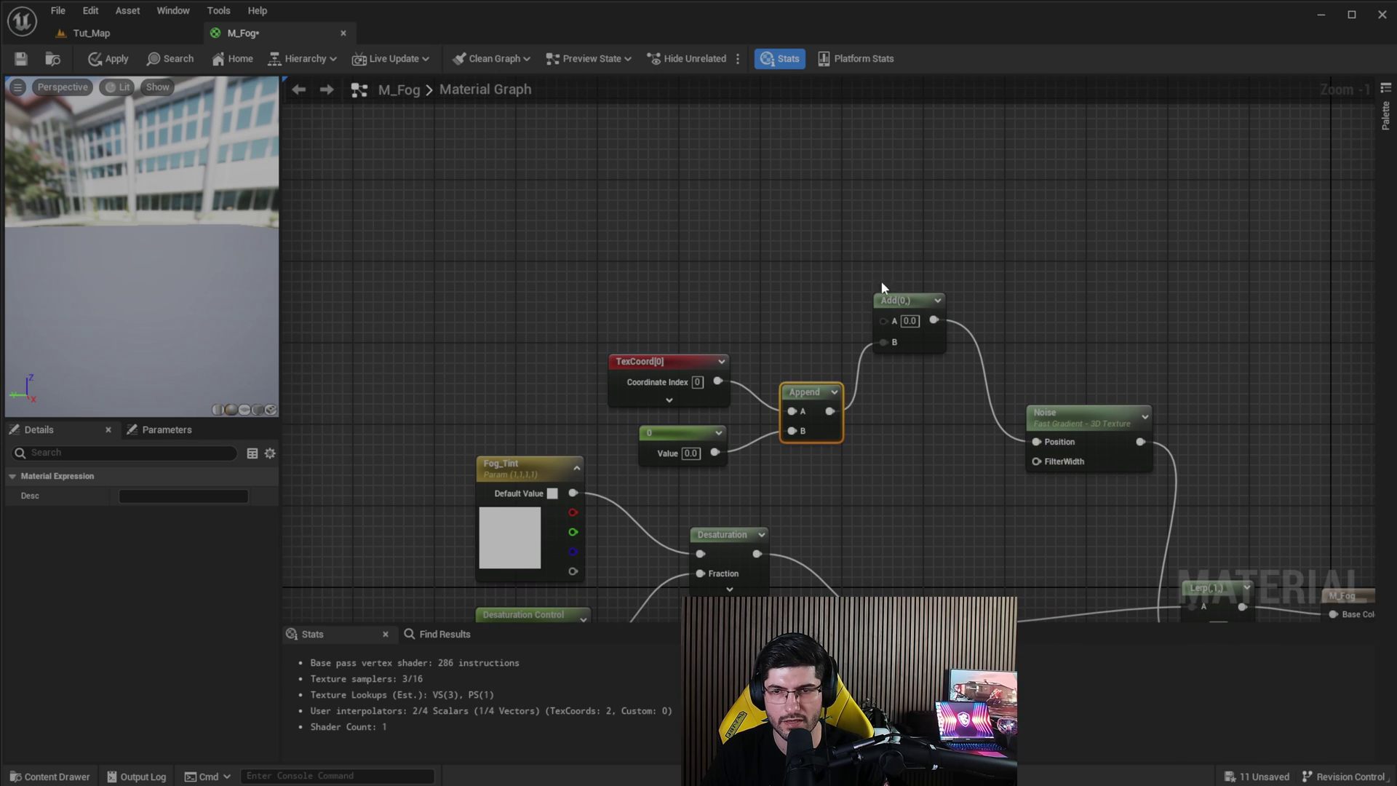
pyautogui.moveTo(890, 302); pyautogui.dragTo(899, 302)
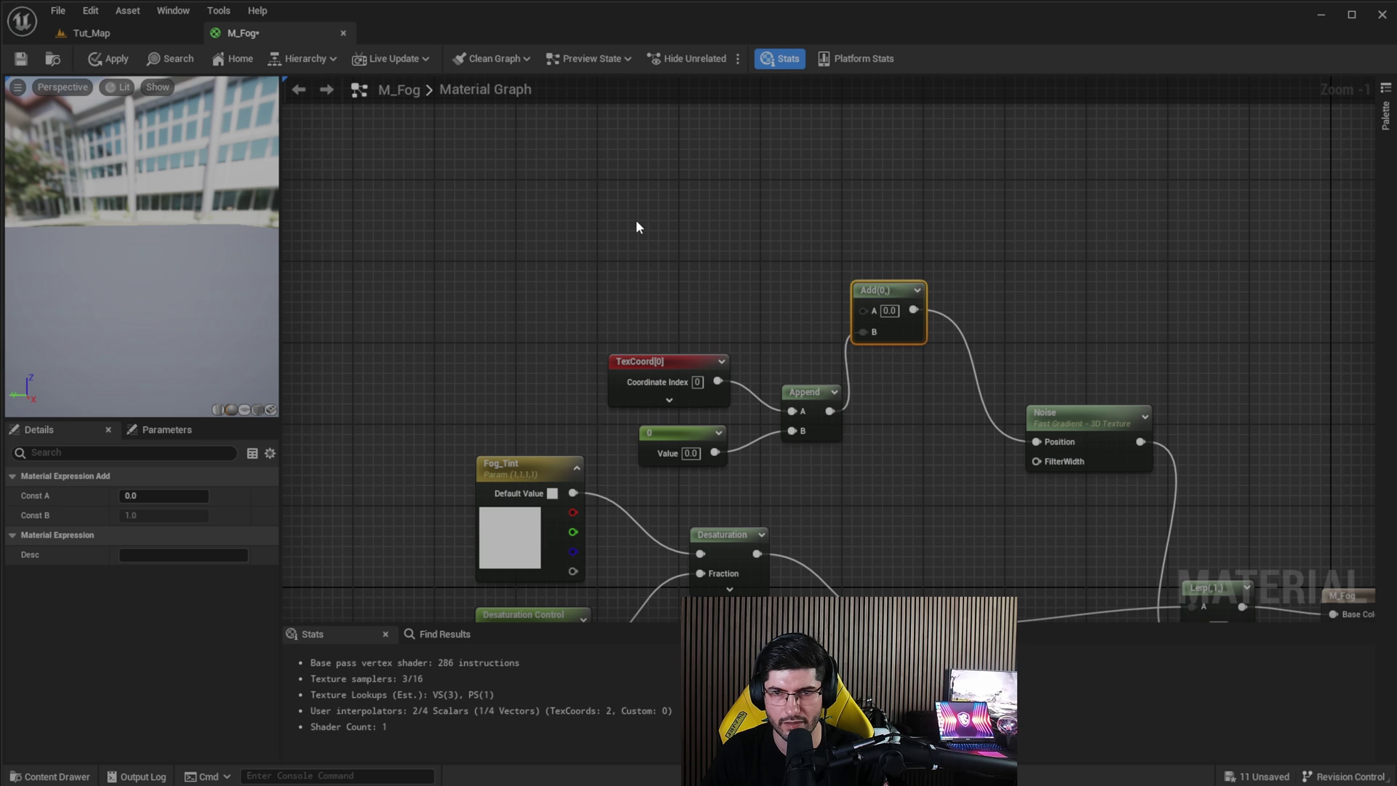
pyautogui.rightClick(636, 221)
pyautogui.write('time')
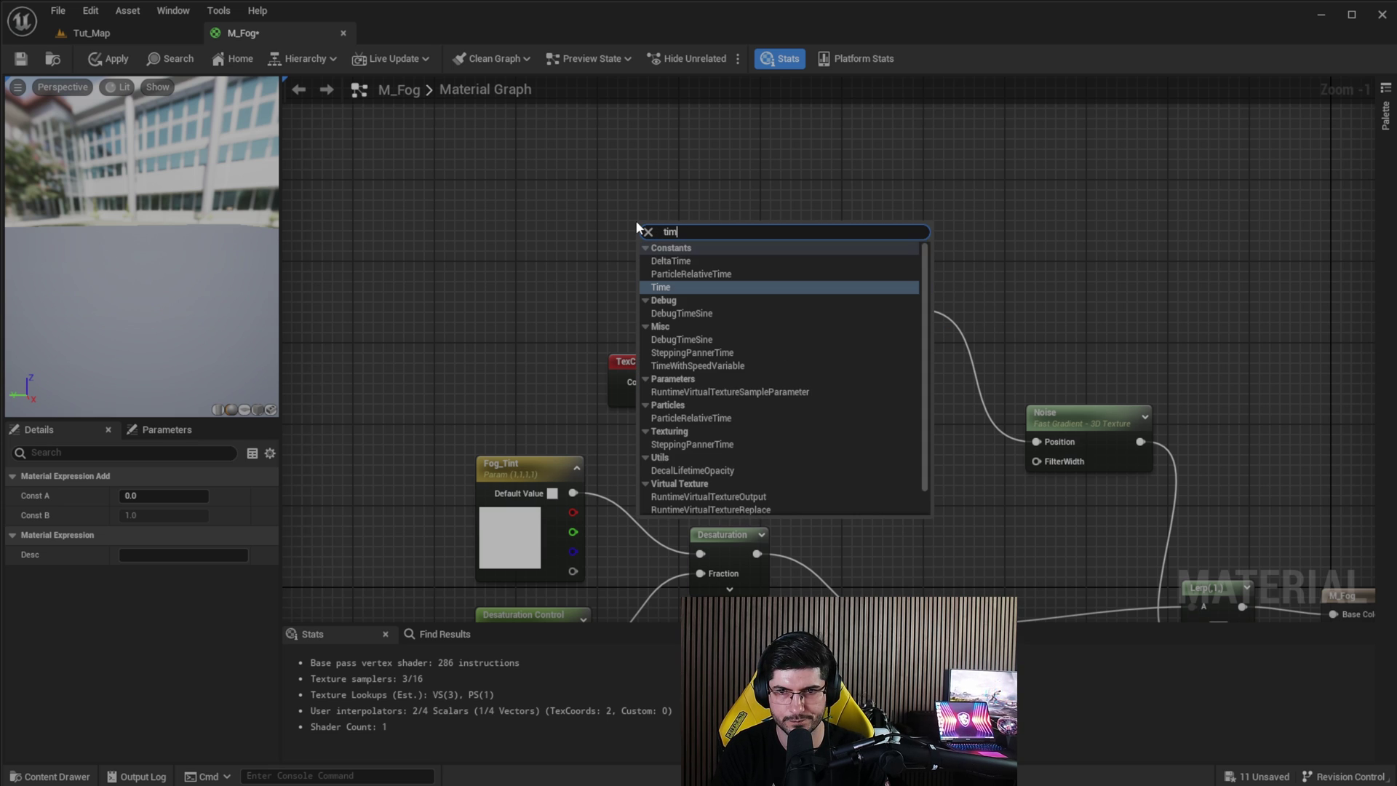
pyautogui.press('Return')
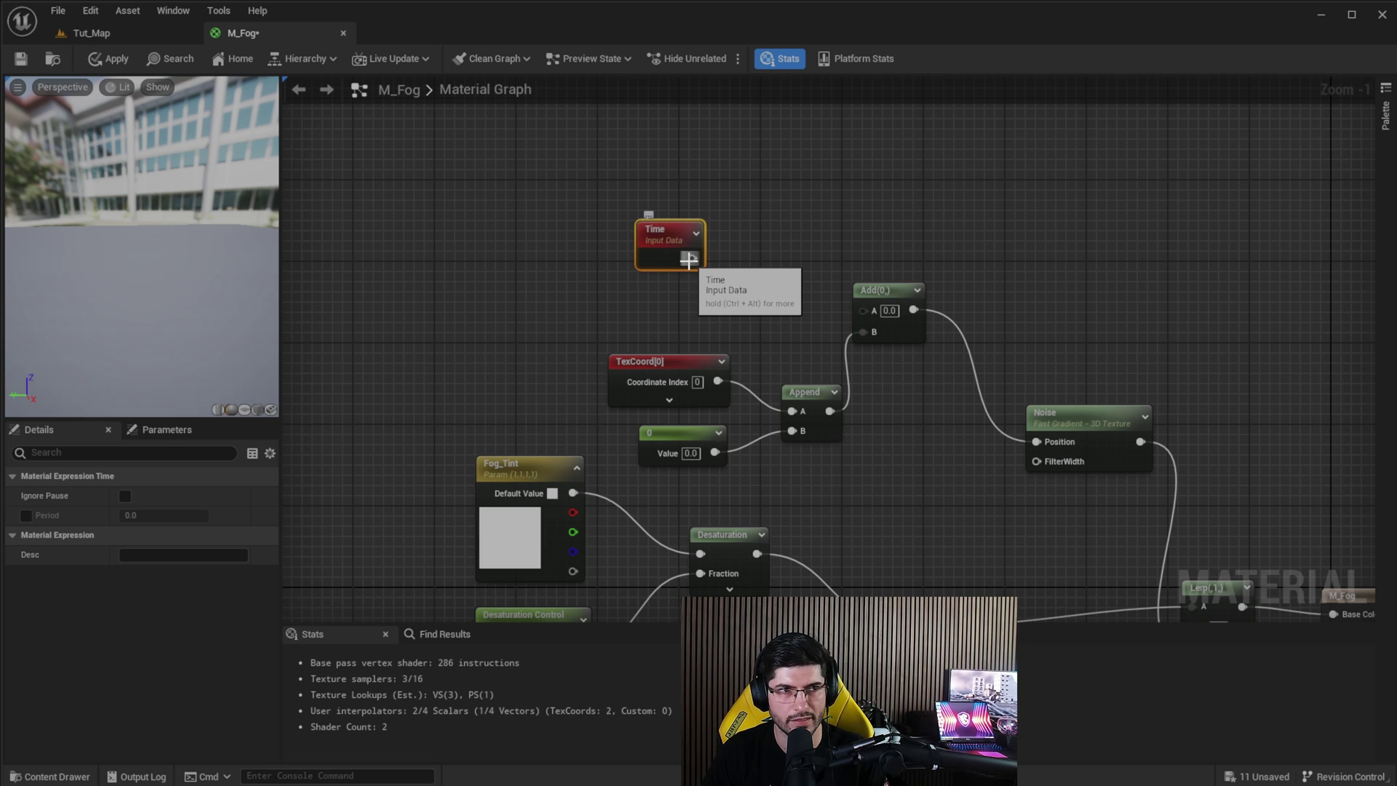
pyautogui.click(747, 243)
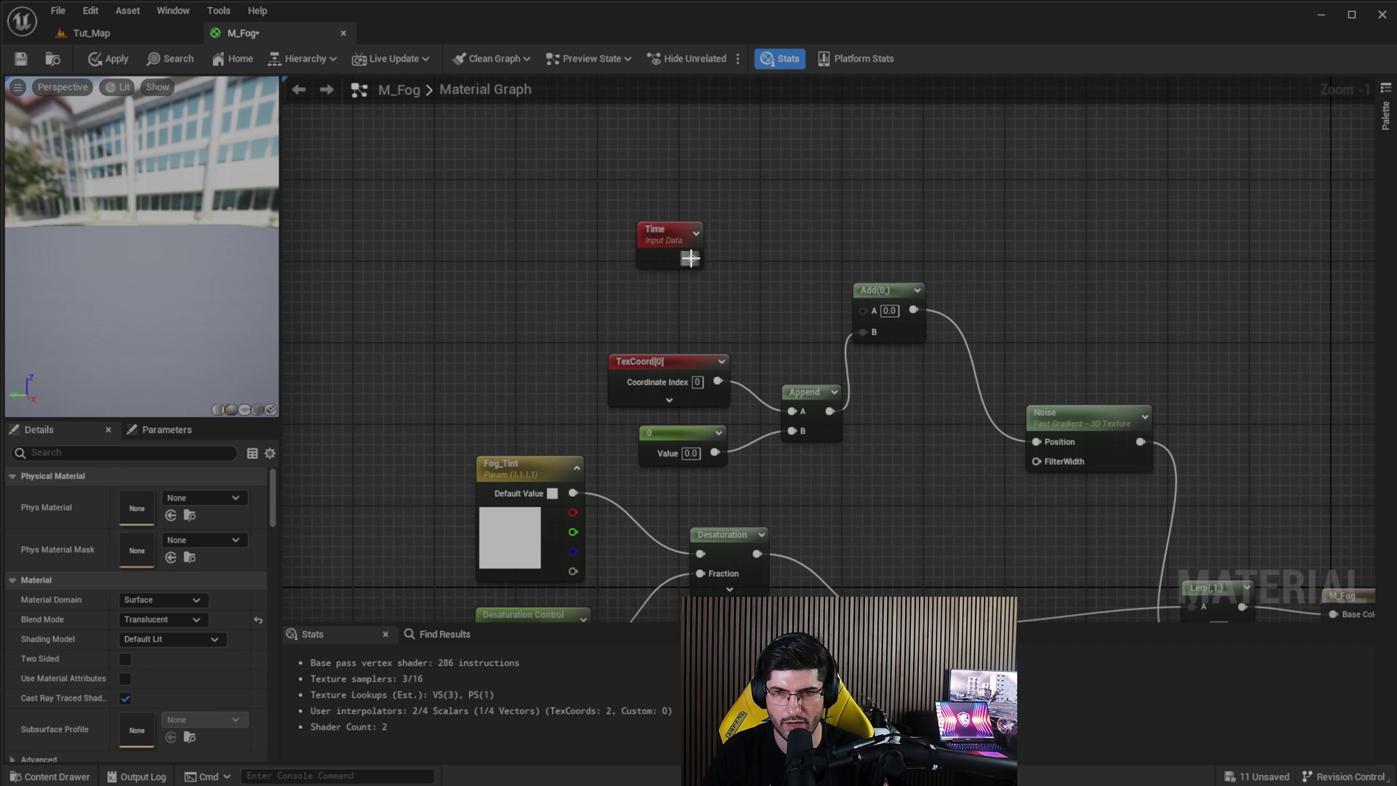
pyautogui.moveTo(691, 259); pyautogui.dragTo(873, 306)
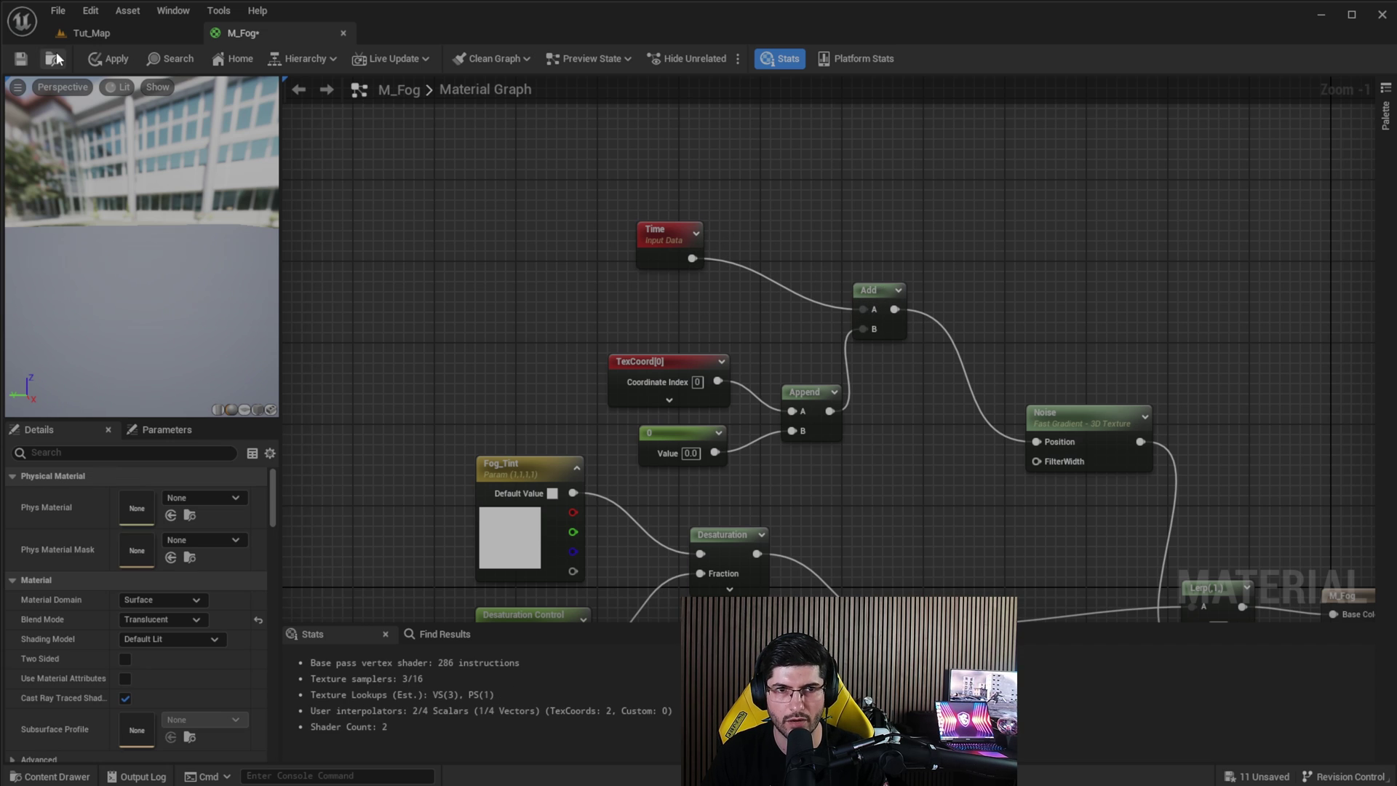
pyautogui.click(107, 59)
pyautogui.rightClick(657, 198)
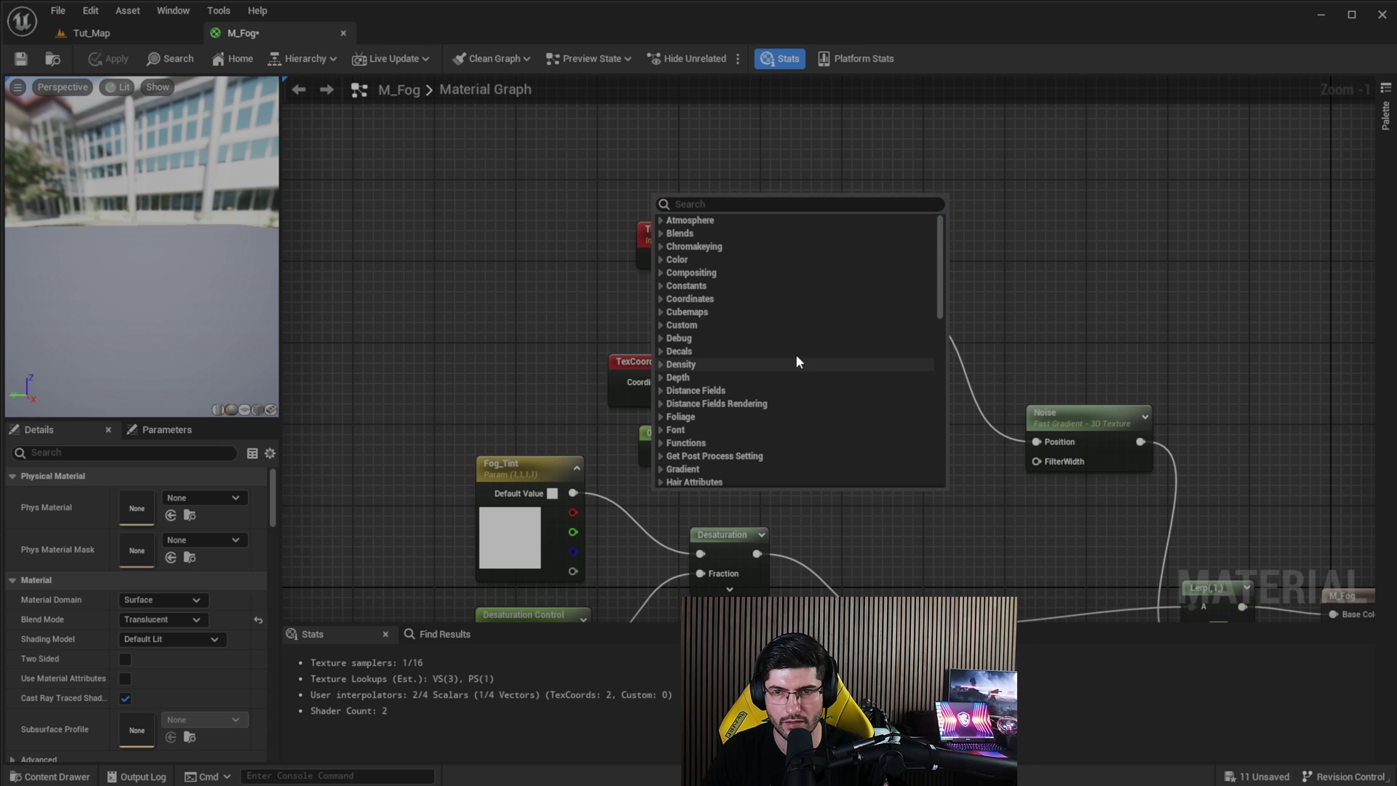
pyautogui.scroll(-5, 797, 361)
# In the Tut_Map level, open the sphere's M_Fog_Inst material instance and adjust Radiu to about 0.511
pyautogui.click(167, 33)
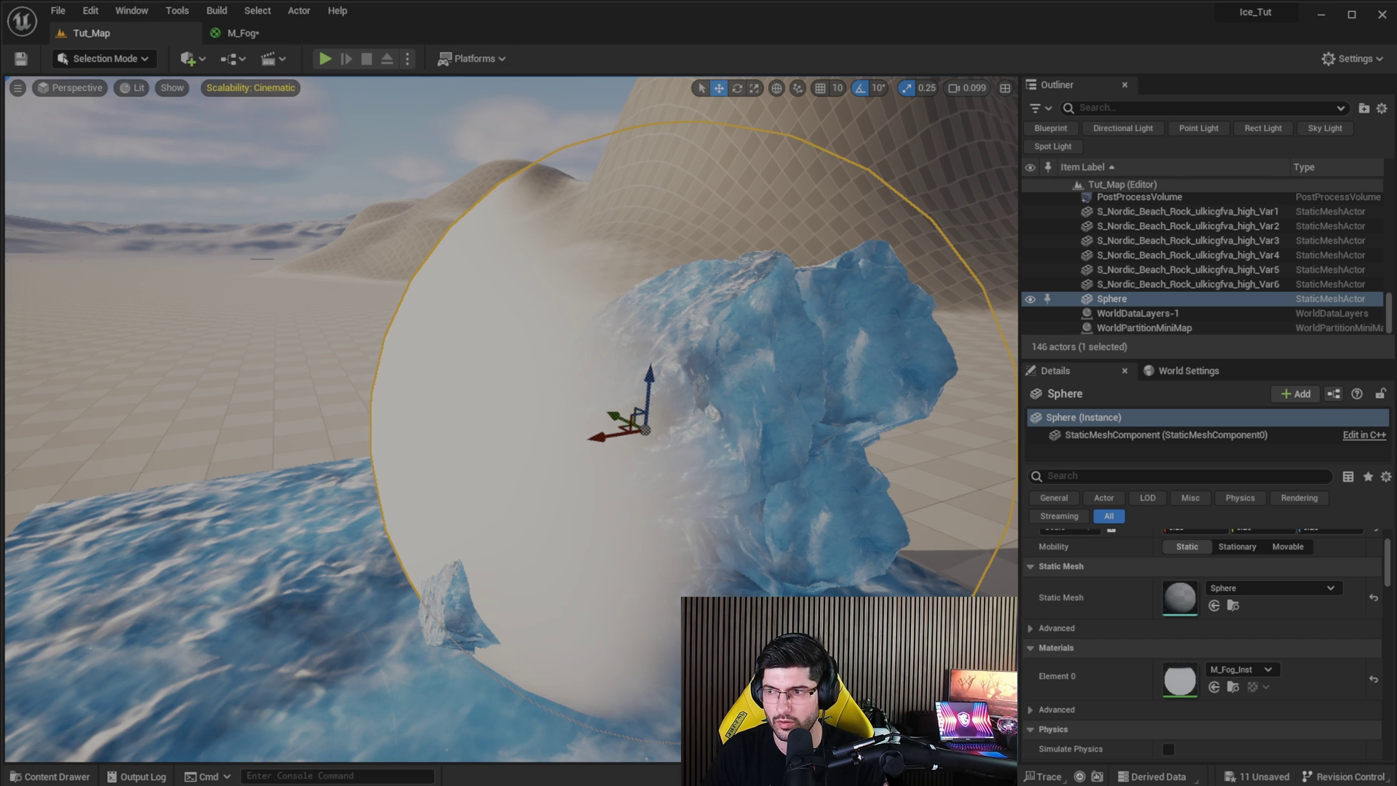
pyautogui.doubleClick(1180, 678)
pyautogui.moveTo(1139, 425); pyautogui.dragTo(1194, 425)
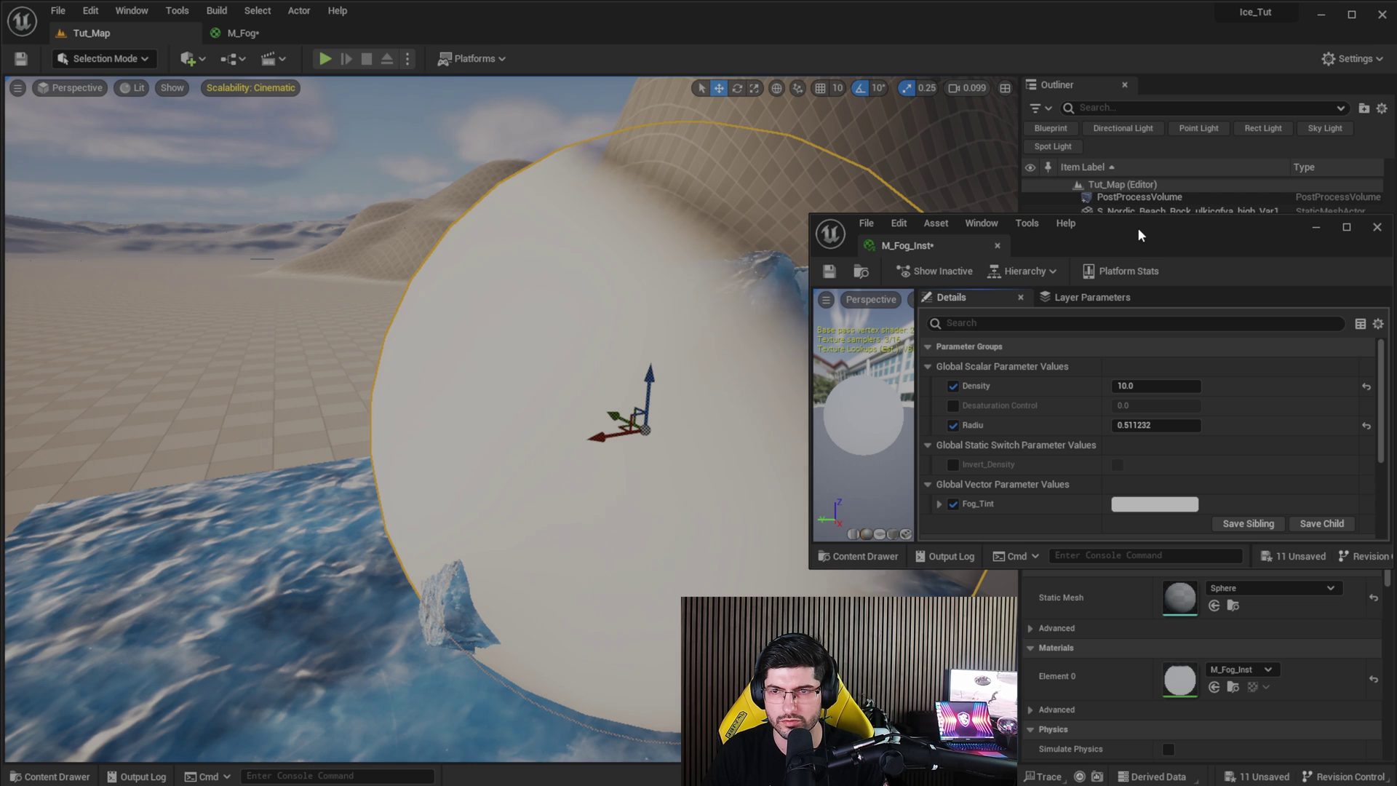
# Enable the Desaturation Control override in M_Fog_Inst, set it to 0, and put the instance window away
pyautogui.click(955, 405)
pyautogui.moveTo(1188, 407); pyautogui.dragTo(1252, 406)
pyautogui.click(1158, 405)
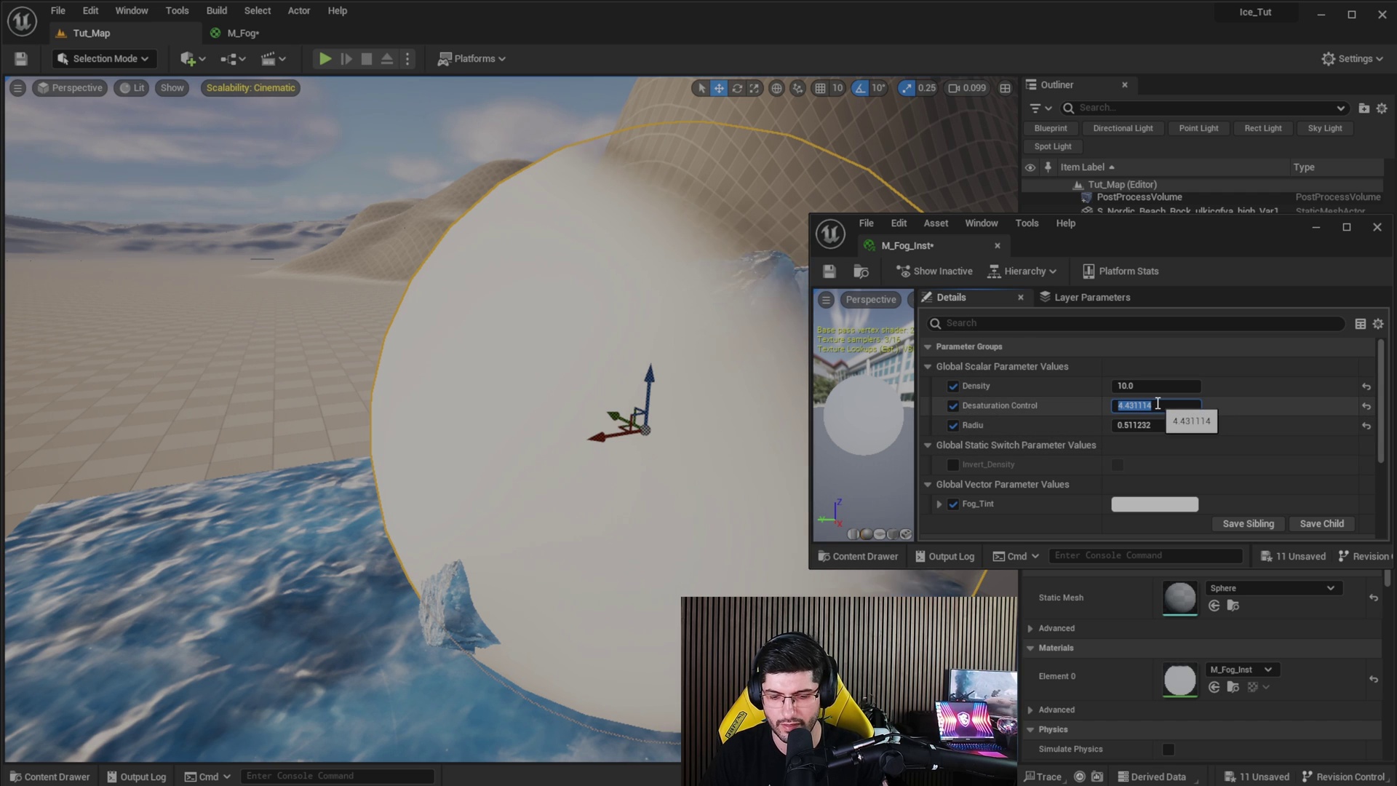
pyautogui.write('0')
pyautogui.press('Return')
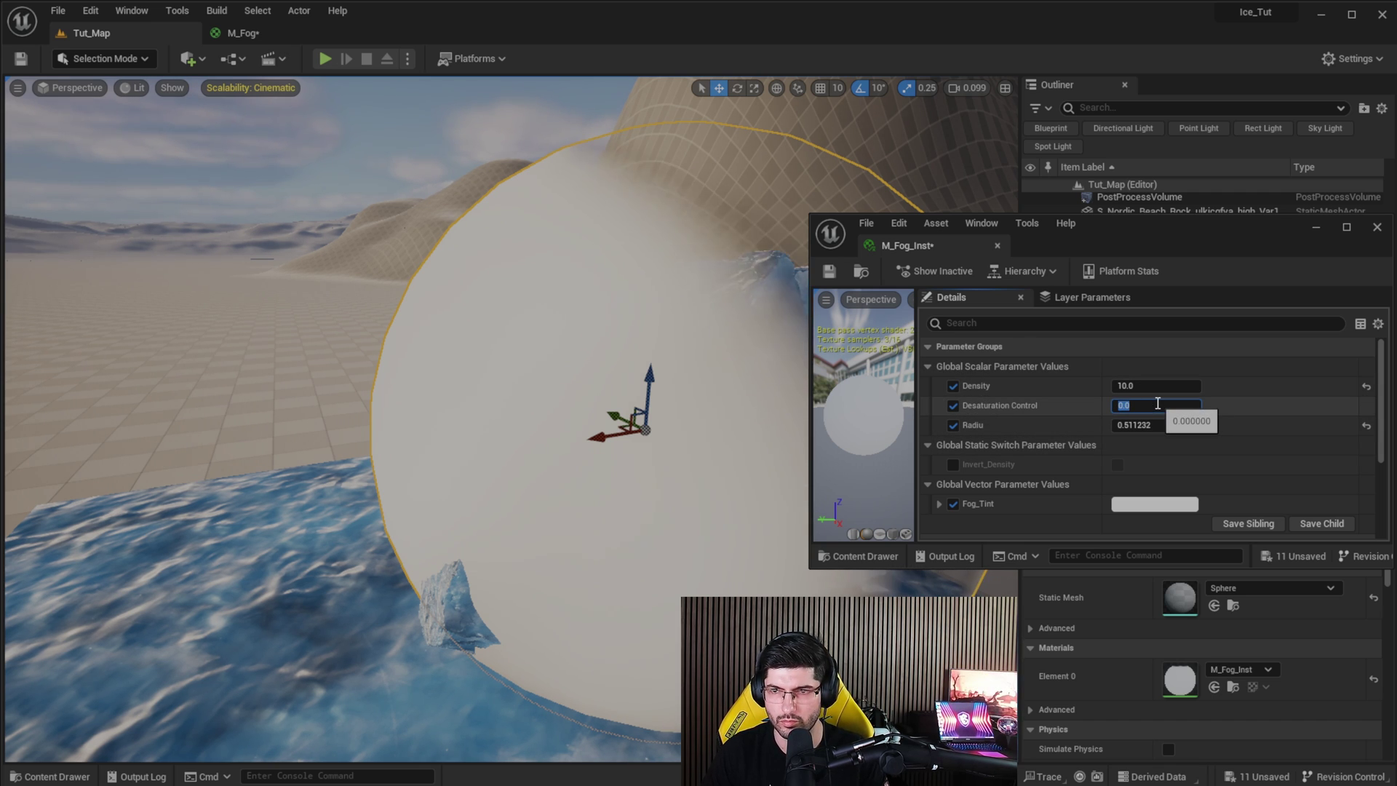
pyautogui.click(1316, 227)
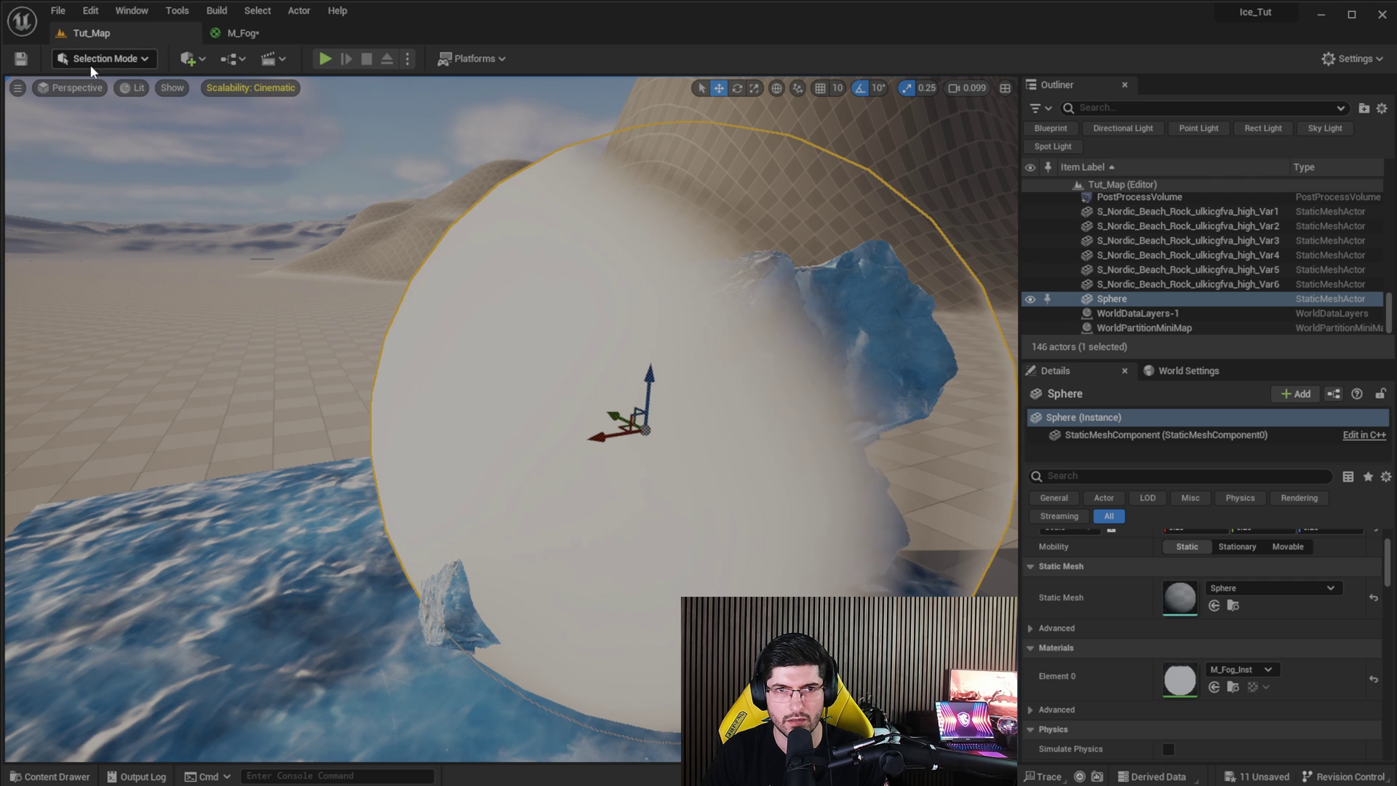
# Return to the M_Fog graph and add a DepthFade node below and to the right of RadialGradientExponential
pyautogui.click(227, 35)
pyautogui.moveTo(804, 470); pyautogui.dragTo(757, 324, button='right')
pyautogui.scroll(-1, 960, 470)
pyautogui.moveTo(961, 473); pyautogui.dragTo(906, 277, button='right')
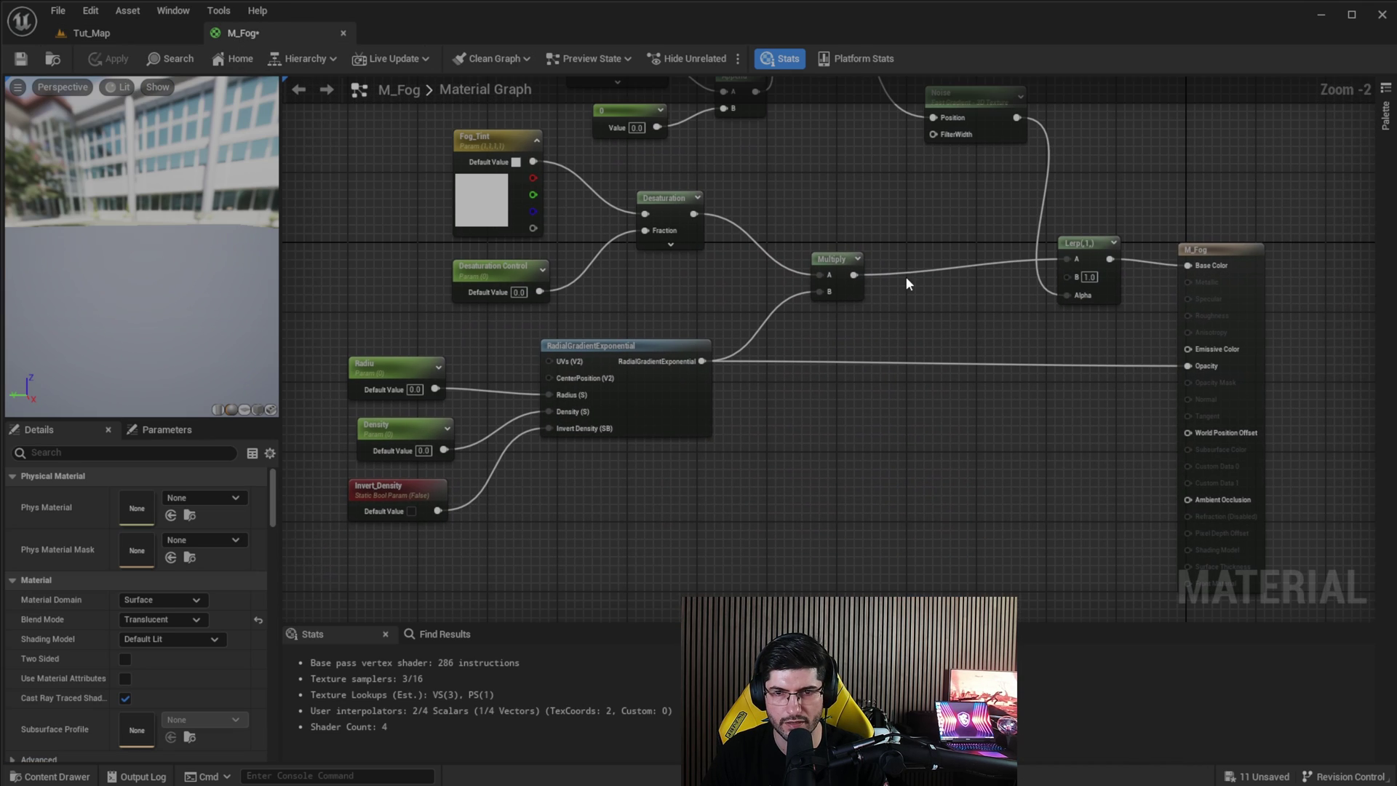
pyautogui.moveTo(1030, 454); pyautogui.dragTo(970, 411, button='right')
pyautogui.moveTo(859, 465)
pyautogui.mouseDown(button='right')
pyautogui.moveTo(902, 438)
pyautogui.moveTo(883, 465)
pyautogui.mouseUp(button='right')
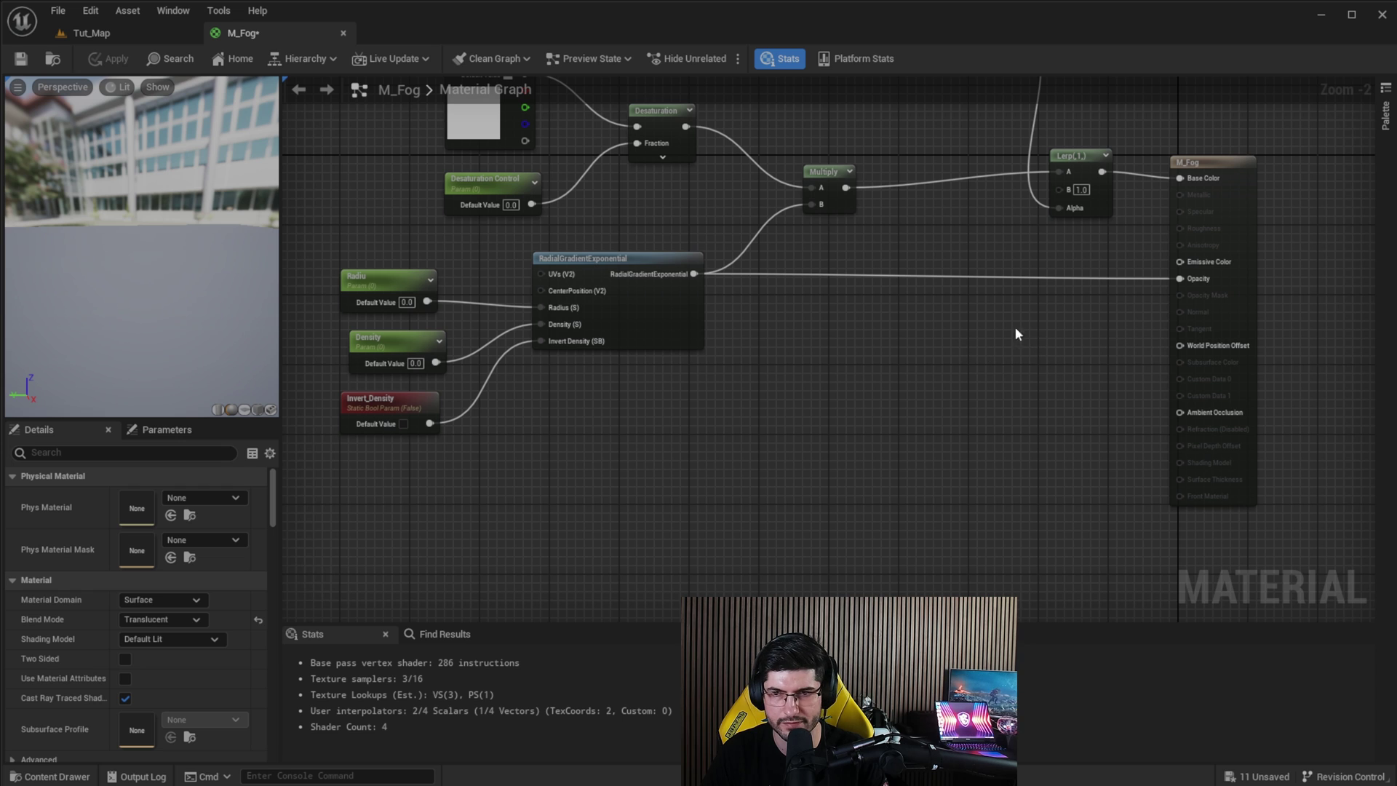
pyautogui.moveTo(720, 411); pyautogui.dragTo(746, 390, button='right')
pyautogui.moveTo(645, 502); pyautogui.dragTo(730, 399, button='right')
pyautogui.rightClick(796, 348)
pyautogui.write('depth')
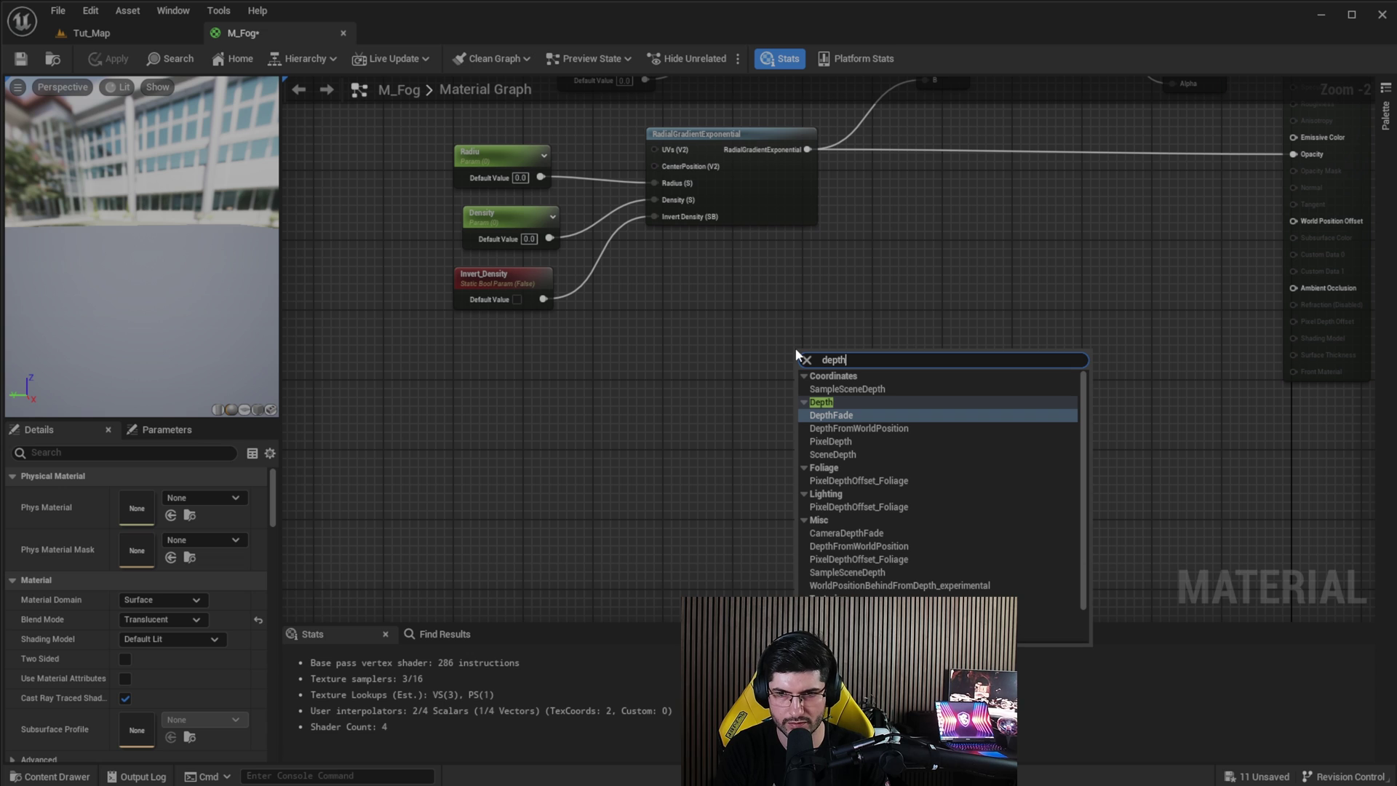
pyautogui.press('Return')
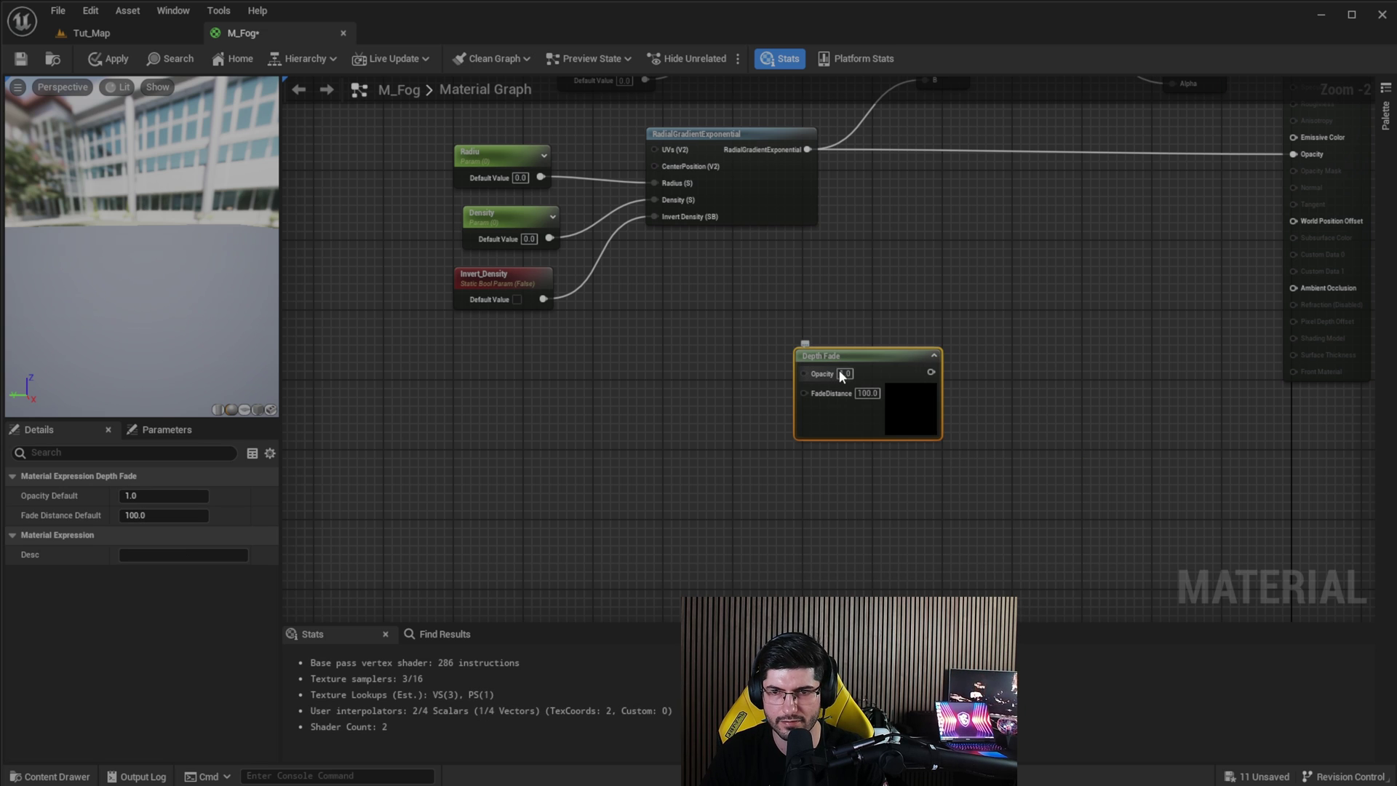
pyautogui.moveTo(888, 351); pyautogui.dragTo(896, 295)
pyautogui.click(988, 220)
# Multiply the RadialGradientExponential output by the Depth Fade output through a new Multiply node and connect the result to M_Fog's Opacity
pyautogui.moveTo(995, 217); pyautogui.dragTo(919, 284, button='right')
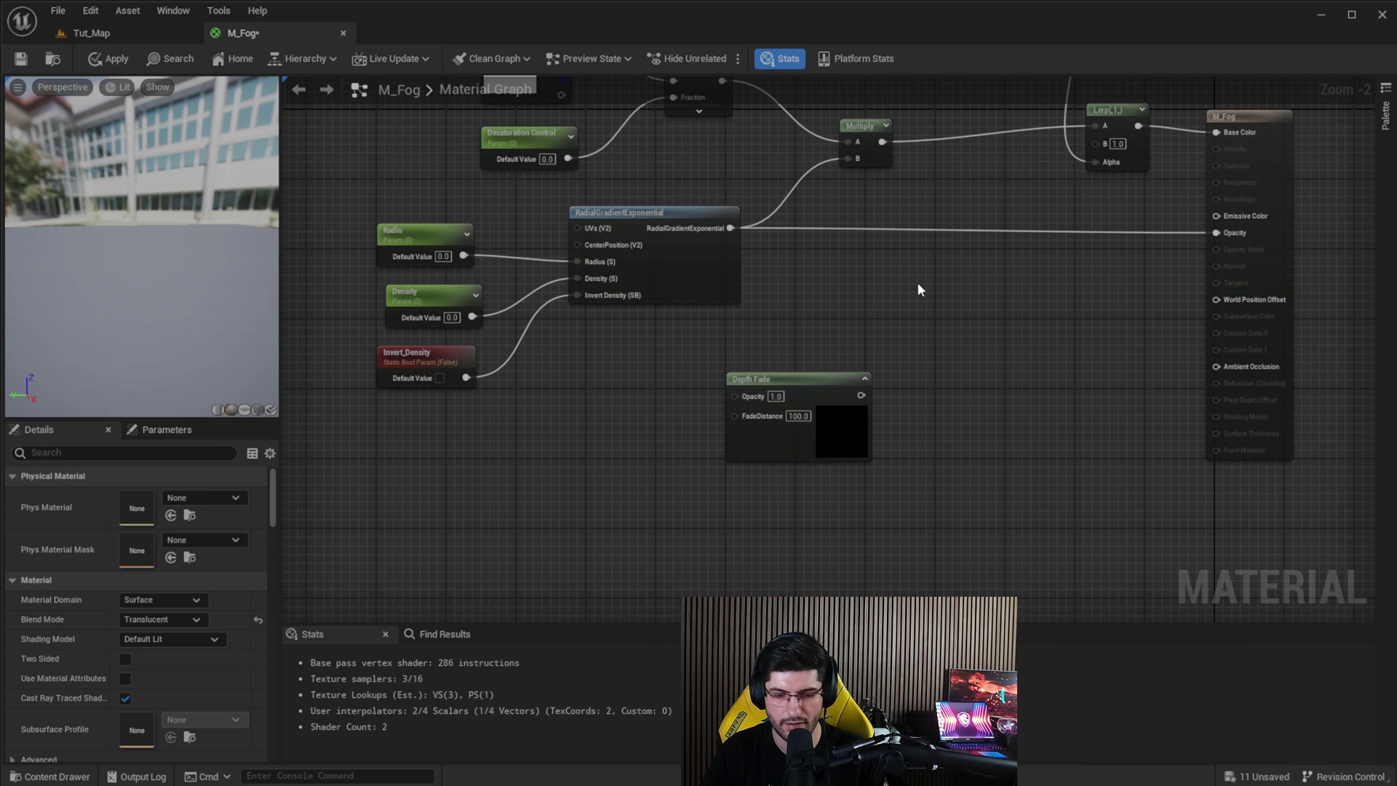
pyautogui.click(943, 225)
pyautogui.moveTo(731, 228); pyautogui.dragTo(946, 242)
pyautogui.moveTo(871, 396); pyautogui.dragTo(1160, 238)
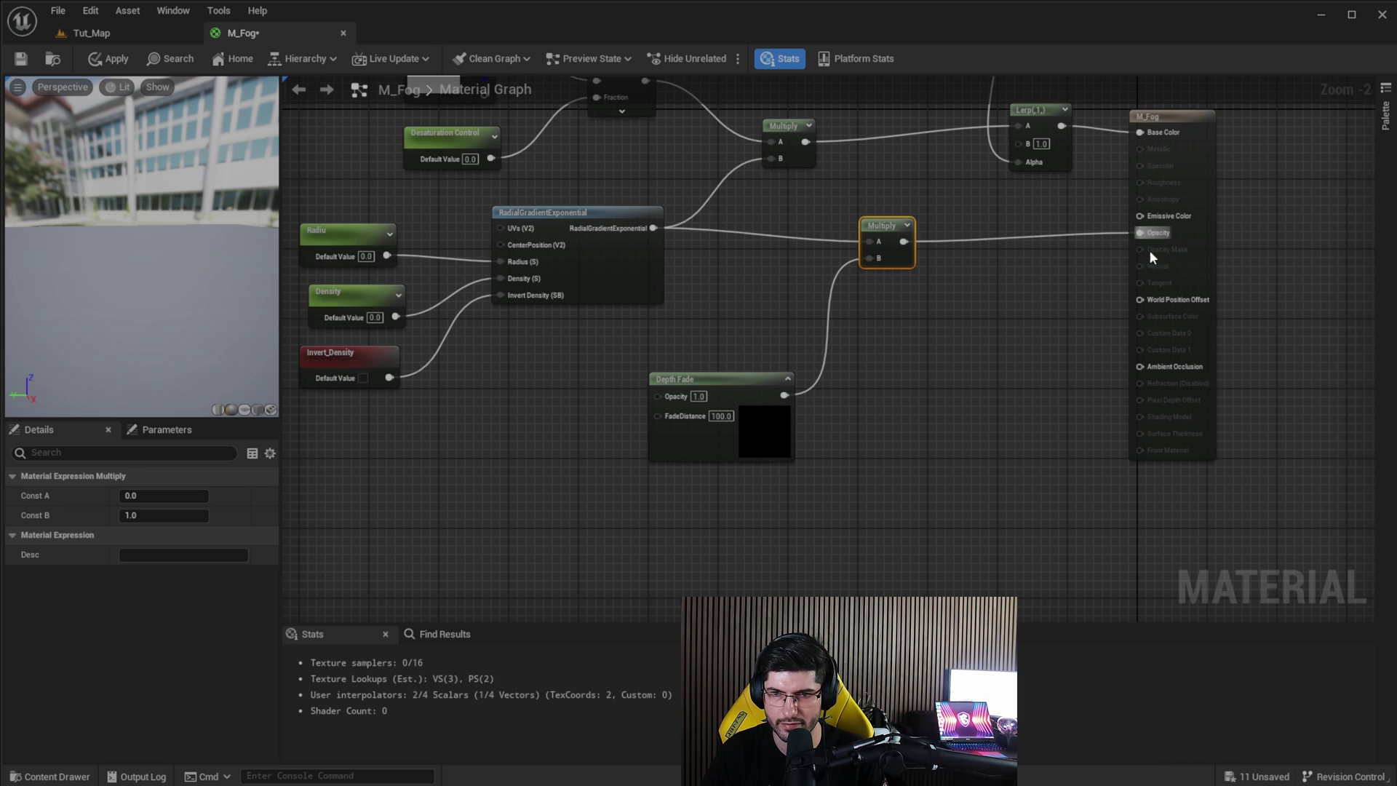
# Create two scalar parameters named Opacity and Fade_Distance to the left of the Depth Fade node
pyautogui.moveTo(706, 408); pyautogui.dragTo(877, 322, button='right')
pyautogui.click(861, 356)
pyautogui.scroll(2, 816, 367)
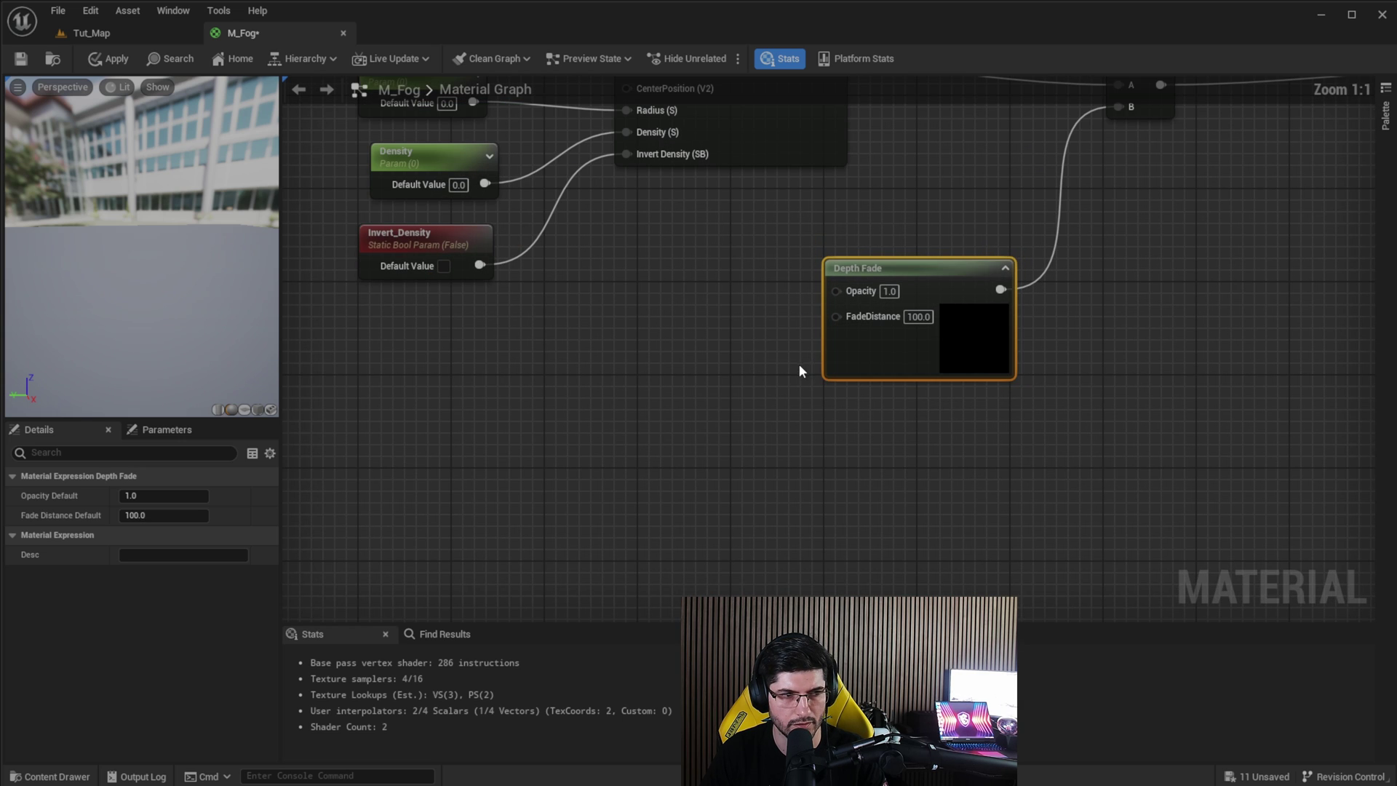
pyautogui.moveTo(799, 363); pyautogui.dragTo(826, 365, button='right')
pyautogui.moveTo(709, 313); pyautogui.dragTo(736, 338, button='right')
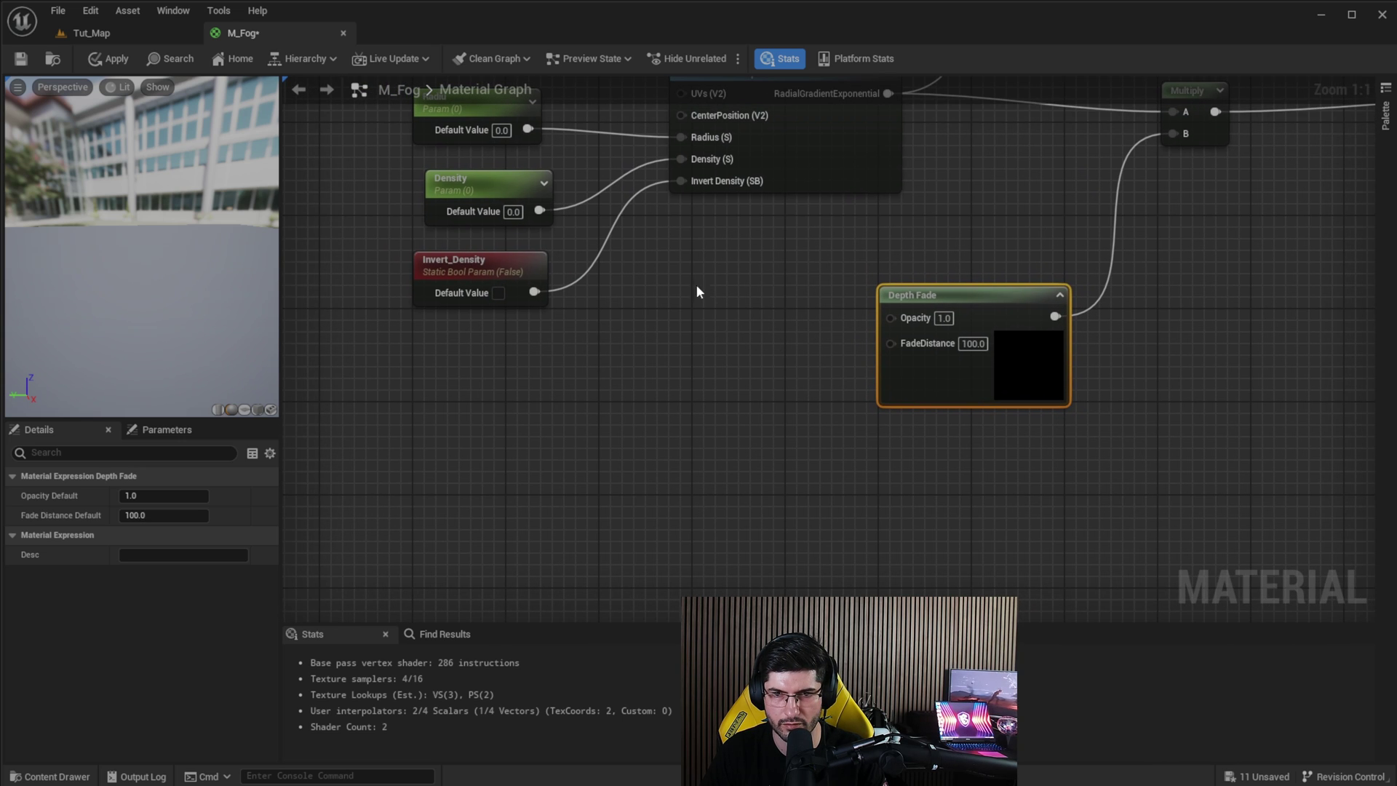
pyautogui.click(650, 301)
pyautogui.write('Opaci')
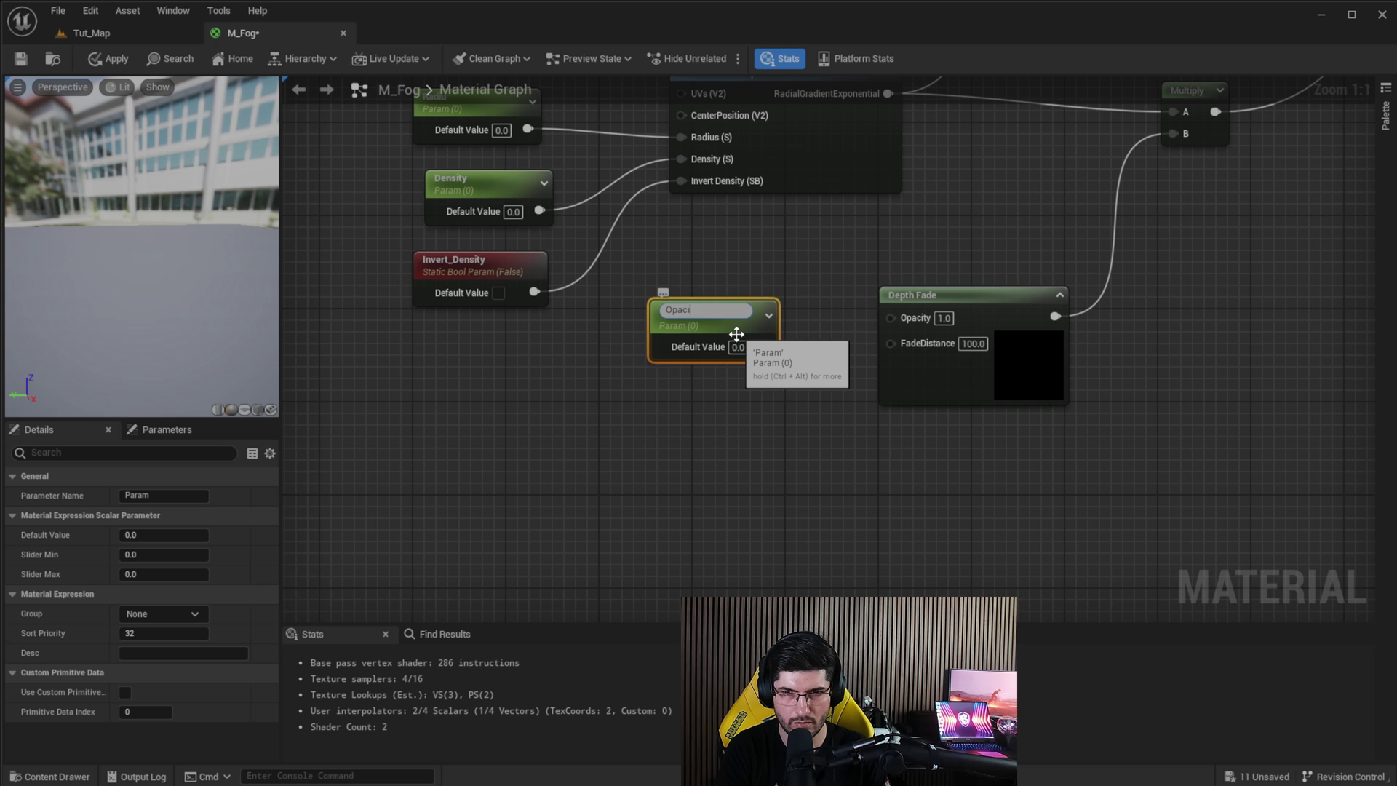
pyautogui.write('ty')
pyautogui.press('Return')
pyautogui.click(673, 421)
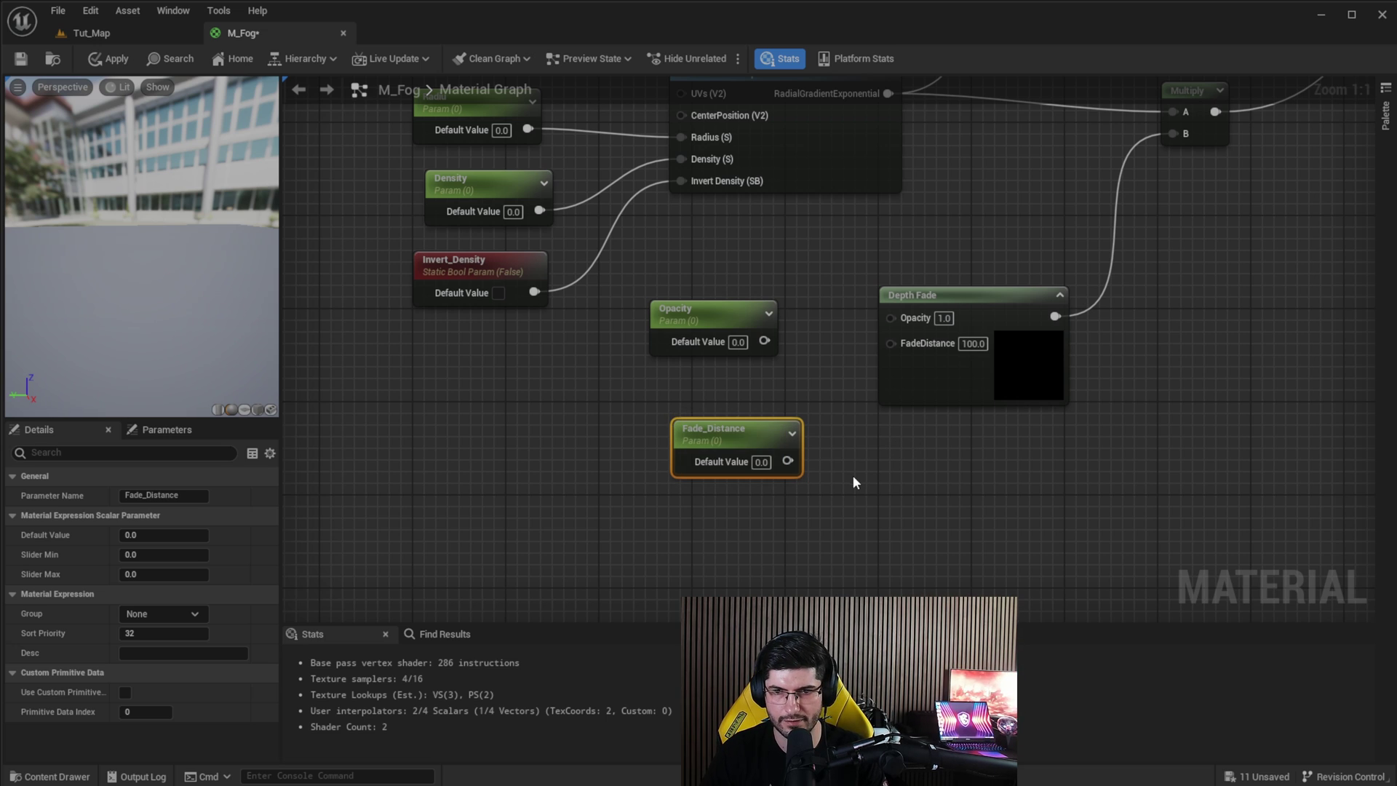
# Connect the Fade_Distance and Opacity parameters to the Depth Fade node's matching inputs
pyautogui.moveTo(888, 343); pyautogui.dragTo(888, 343)
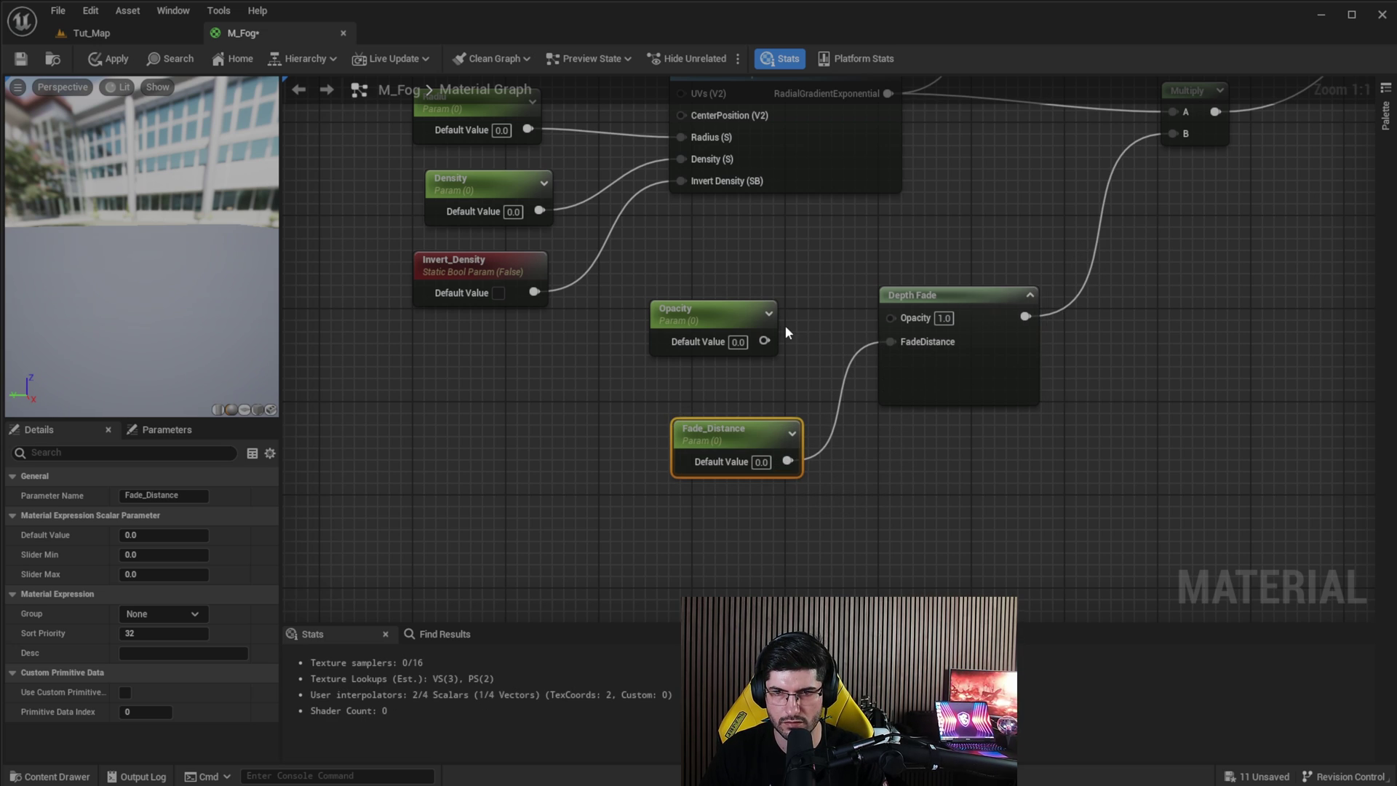
pyautogui.moveTo(765, 341); pyautogui.dragTo(892, 316)
pyautogui.moveTo(793, 398); pyautogui.dragTo(786, 394, button='right')
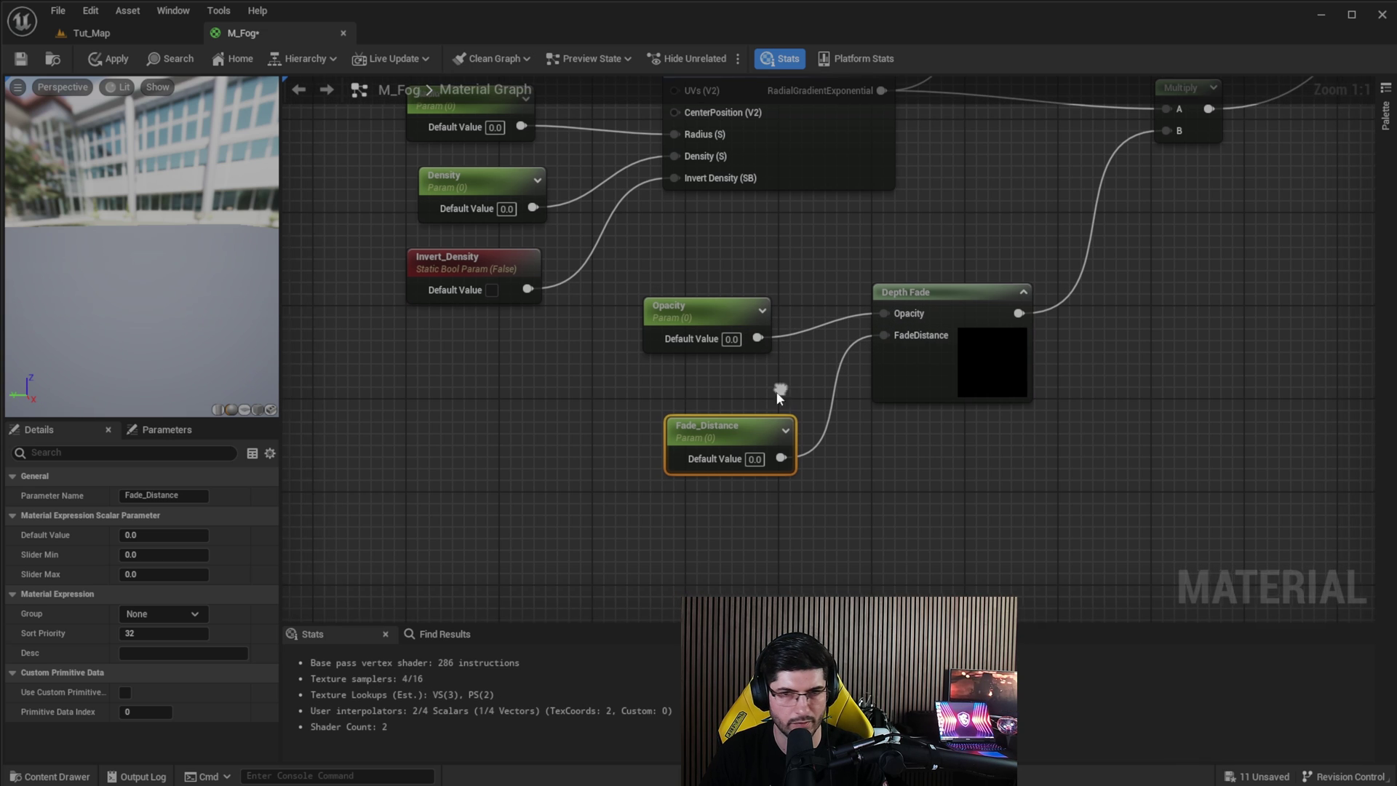
# Set the default values of Opacity and Fade_Distance to 1.0 and apply the M_Fog changes
pyautogui.click(728, 338)
pyautogui.write('1')
pyautogui.click(757, 458)
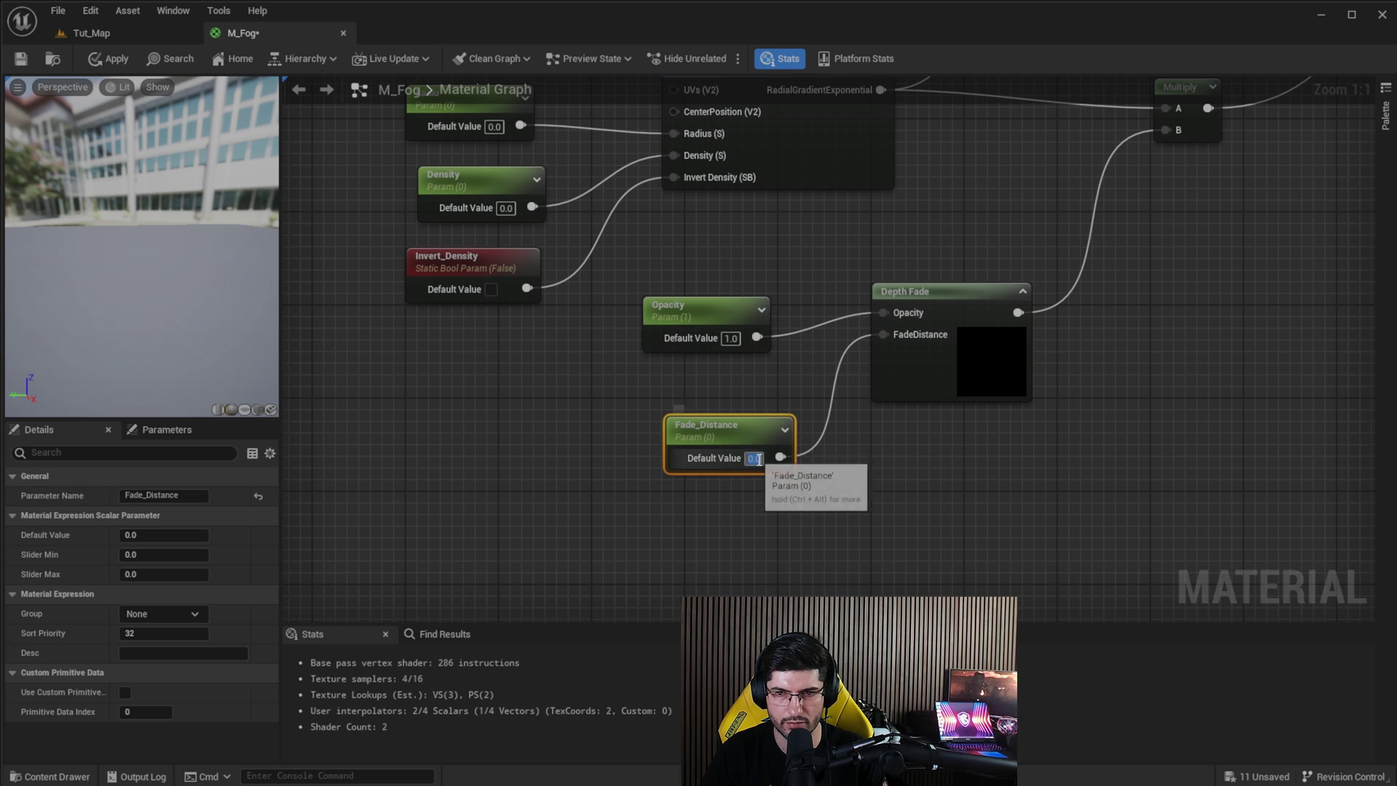
pyautogui.click(985, 500)
pyautogui.press('Home')
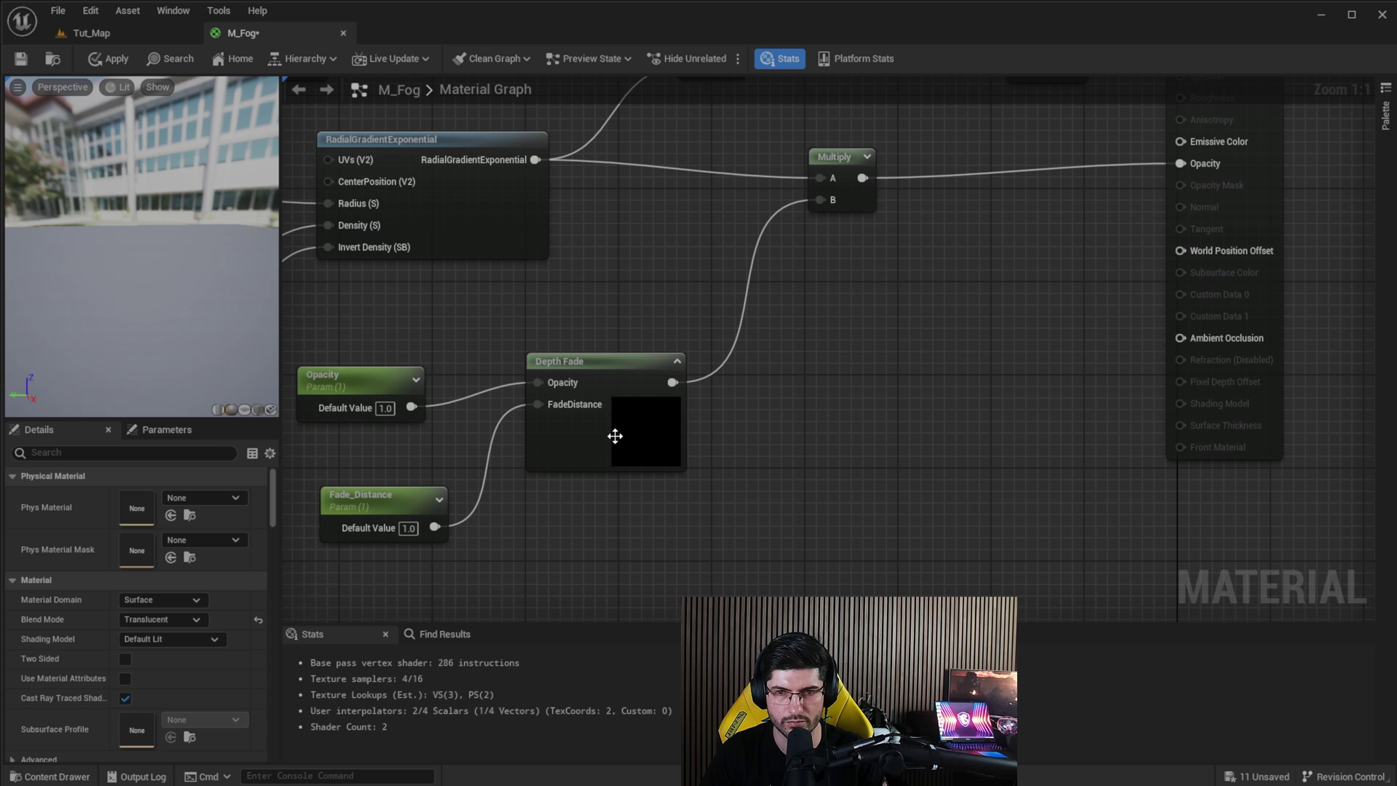
pyautogui.moveTo(1006, 328); pyautogui.dragTo(969, 405, button='right')
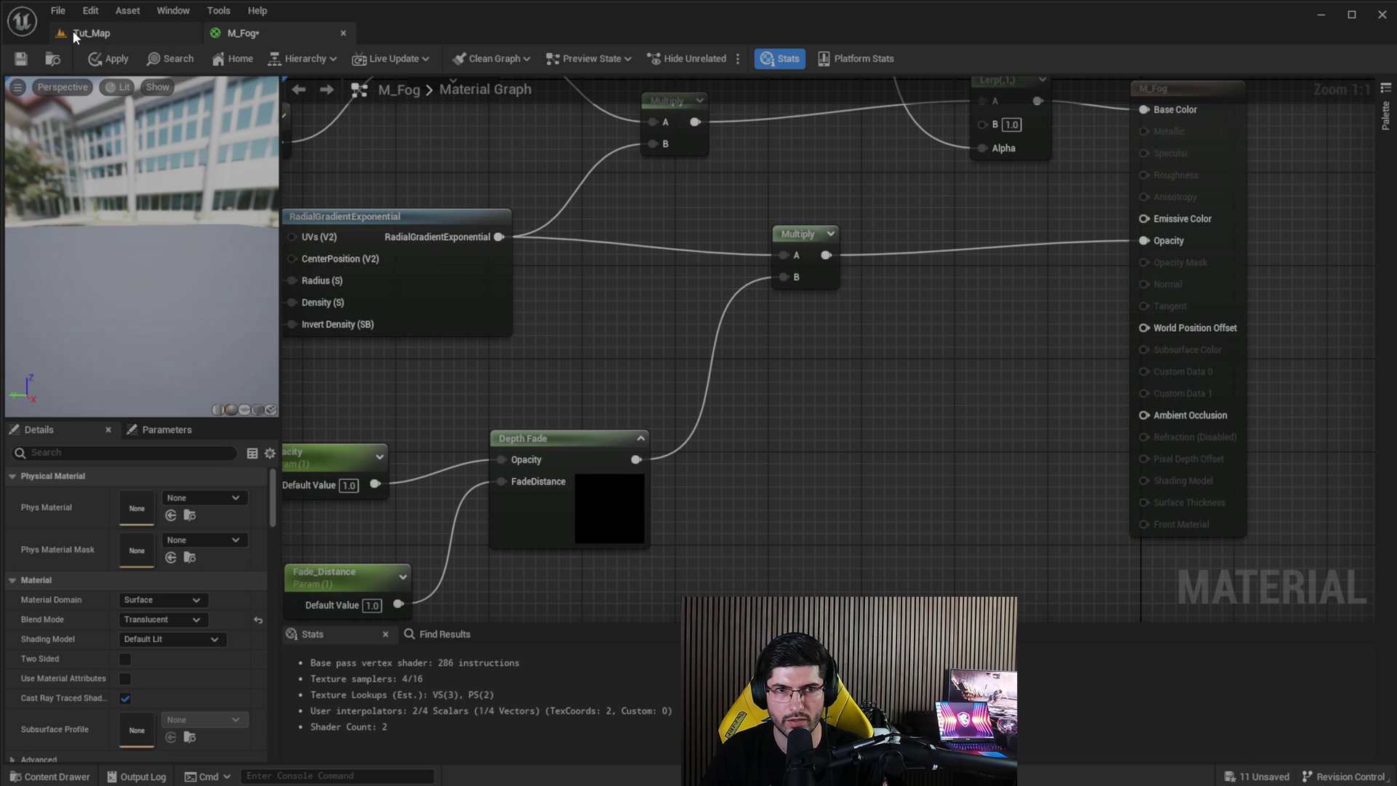
pyautogui.click(108, 59)
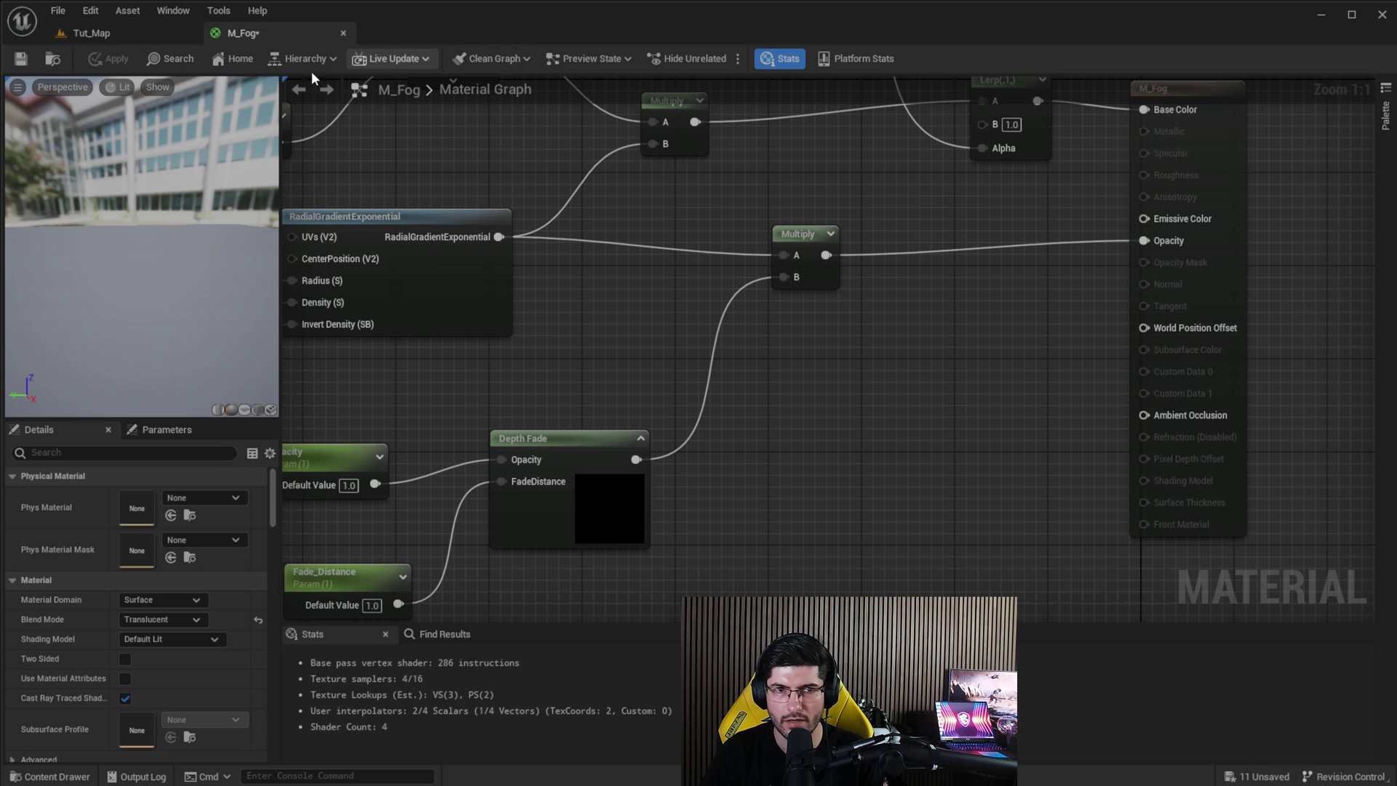
# Switch to the Tut_Map level and enable the Fade_Distance and Opacity overrides in M_Fog_Inst
pyautogui.click(91, 33)
pyautogui.moveTo(509, 419); pyautogui.dragTo(371, 430, button='right')
pyautogui.moveTo(459, 408); pyautogui.dragTo(451, 408, button='right')
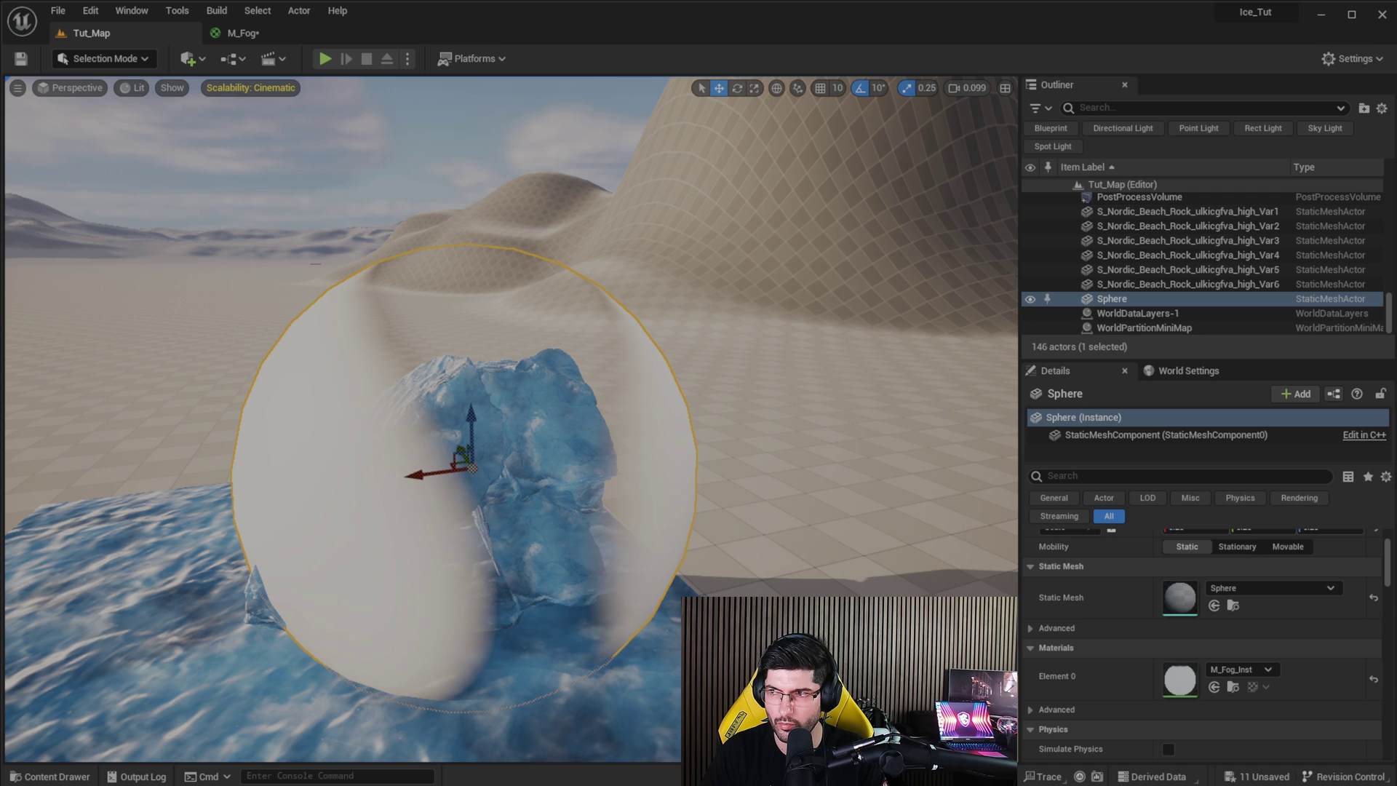
pyautogui.moveTo(1396, 244); pyautogui.dragTo(1118, 205)
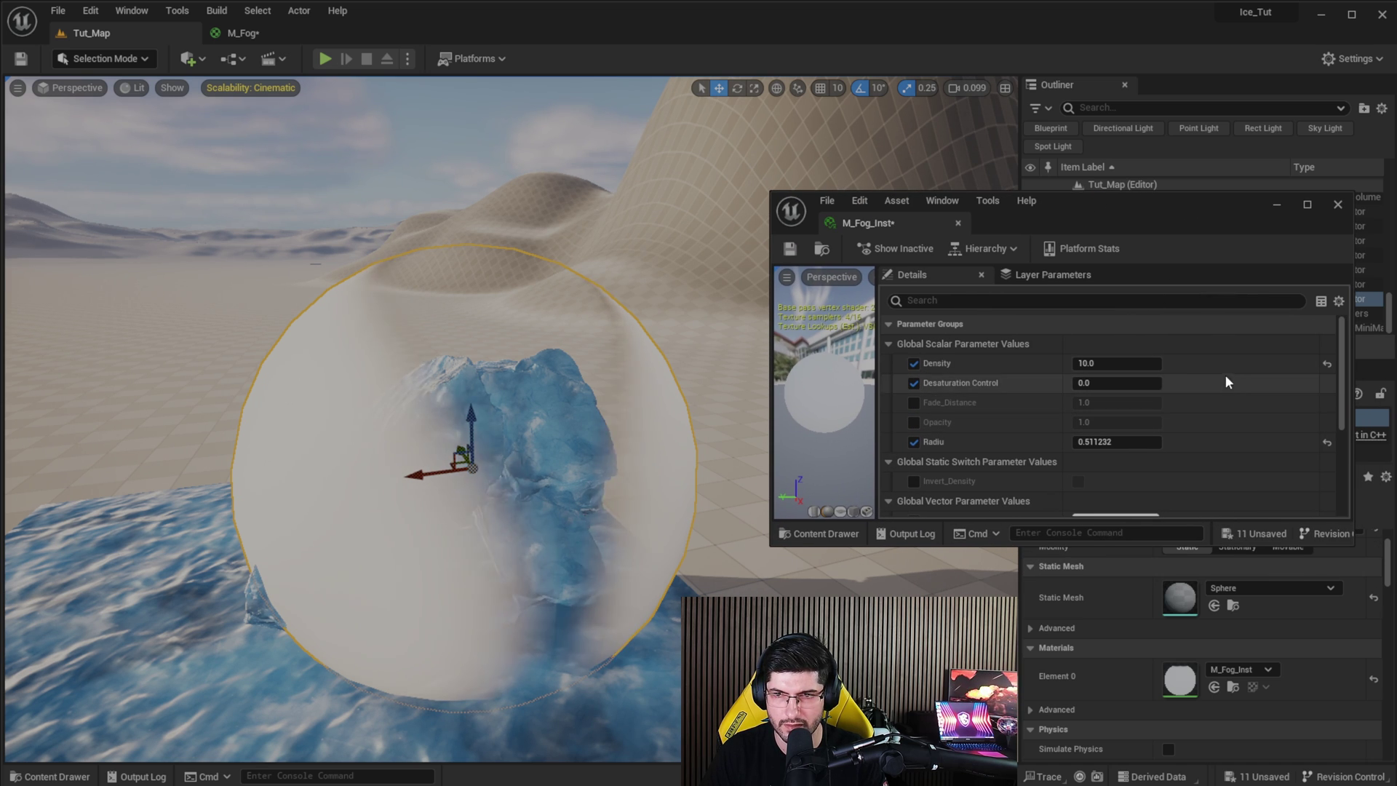
pyautogui.click(914, 402)
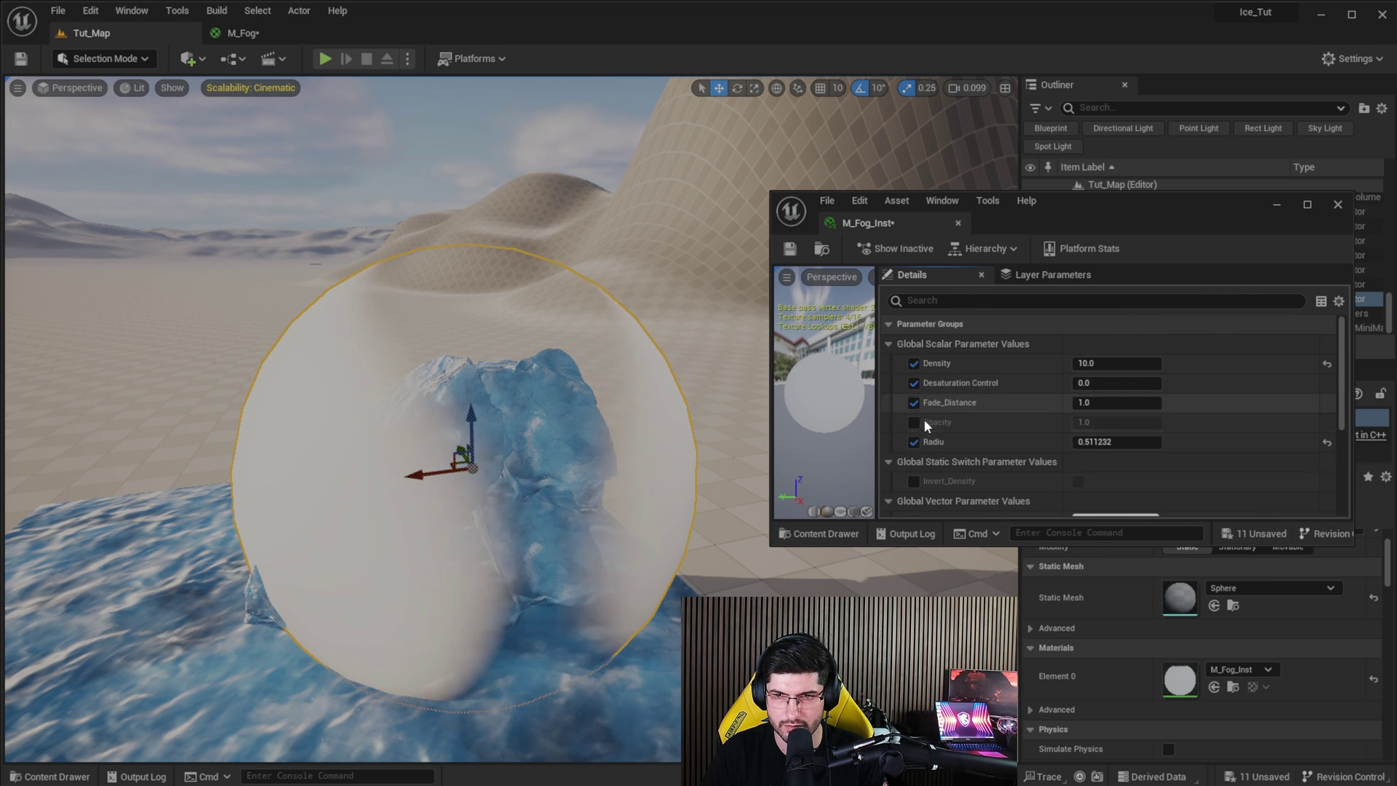
pyautogui.click(914, 422)
# Tune the fog sphere's M_Fog_Inst overrides to a Fade_Distance of about 18.8 and an Opacity of about 9.4
pyautogui.moveTo(1117, 403); pyautogui.dragTo(1178, 405)
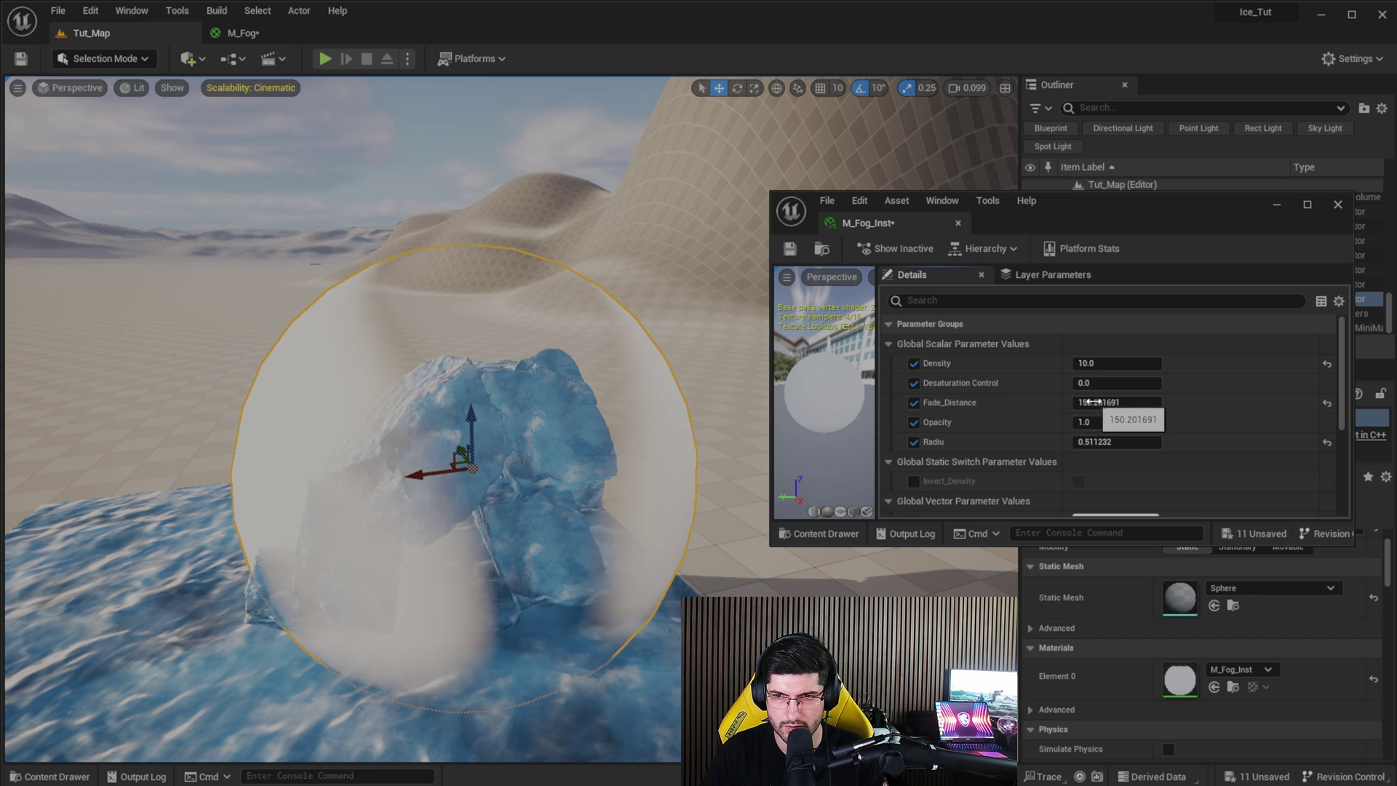
pyautogui.moveTo(1089, 402); pyautogui.dragTo(1123, 422)
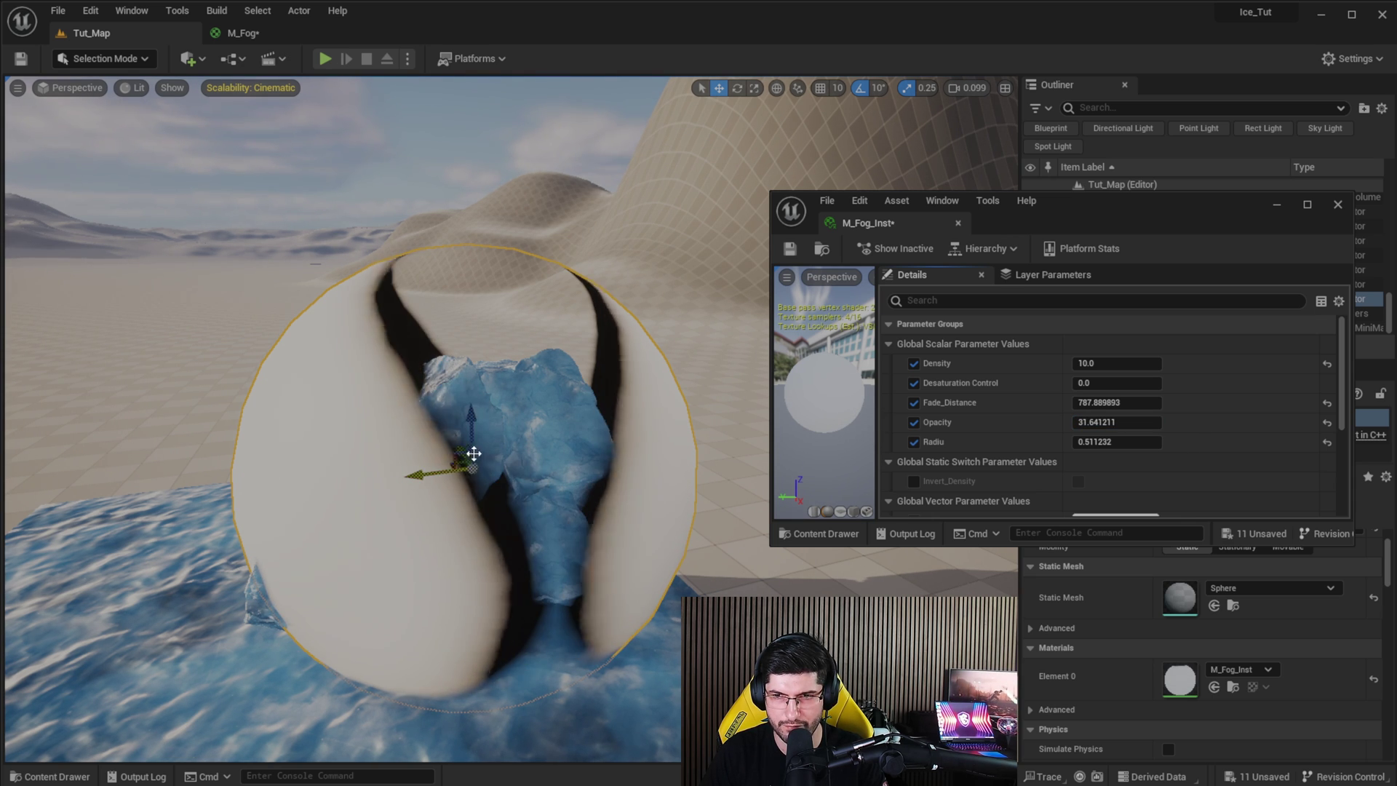
pyautogui.moveTo(484, 432); pyautogui.dragTo(452, 385, button='right')
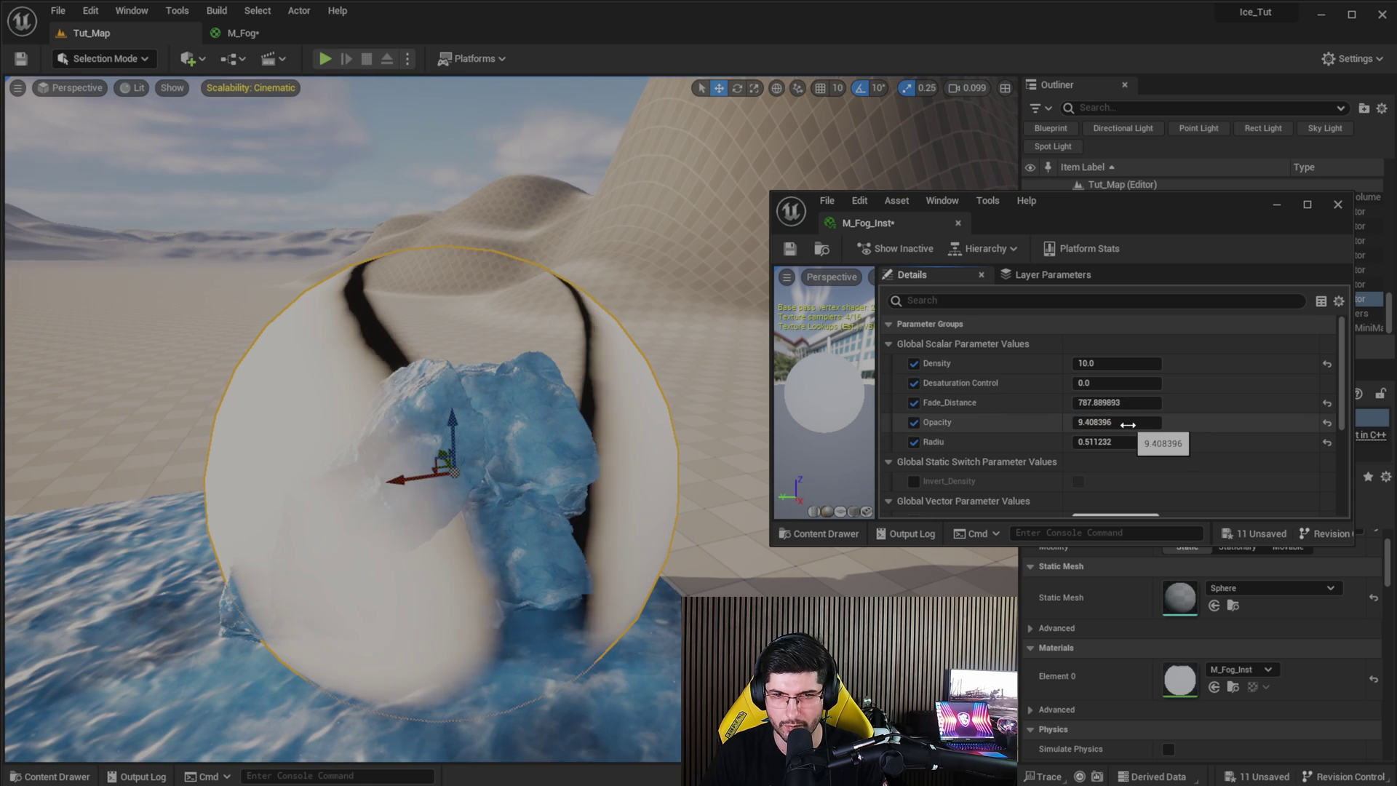
pyautogui.moveTo(1107, 403); pyautogui.dragTo(1077, 403)
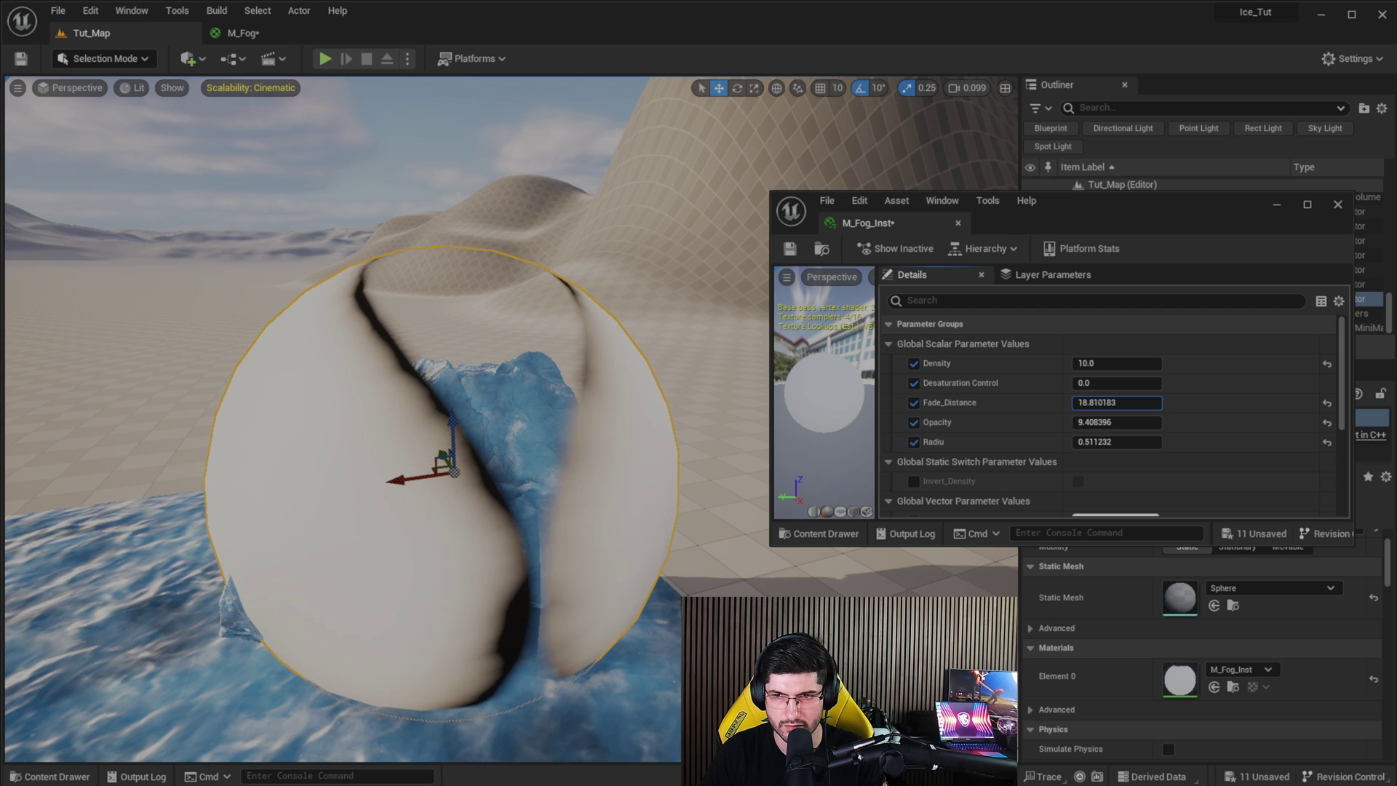
# Set M_Fog_Inst's Opacity to 0.6 and raise its Fade_Distance to about 102.6, and move the instance editor aside to check the fog
pyautogui.click(1150, 423)
pyautogui.write('1')
pyautogui.press('Return')
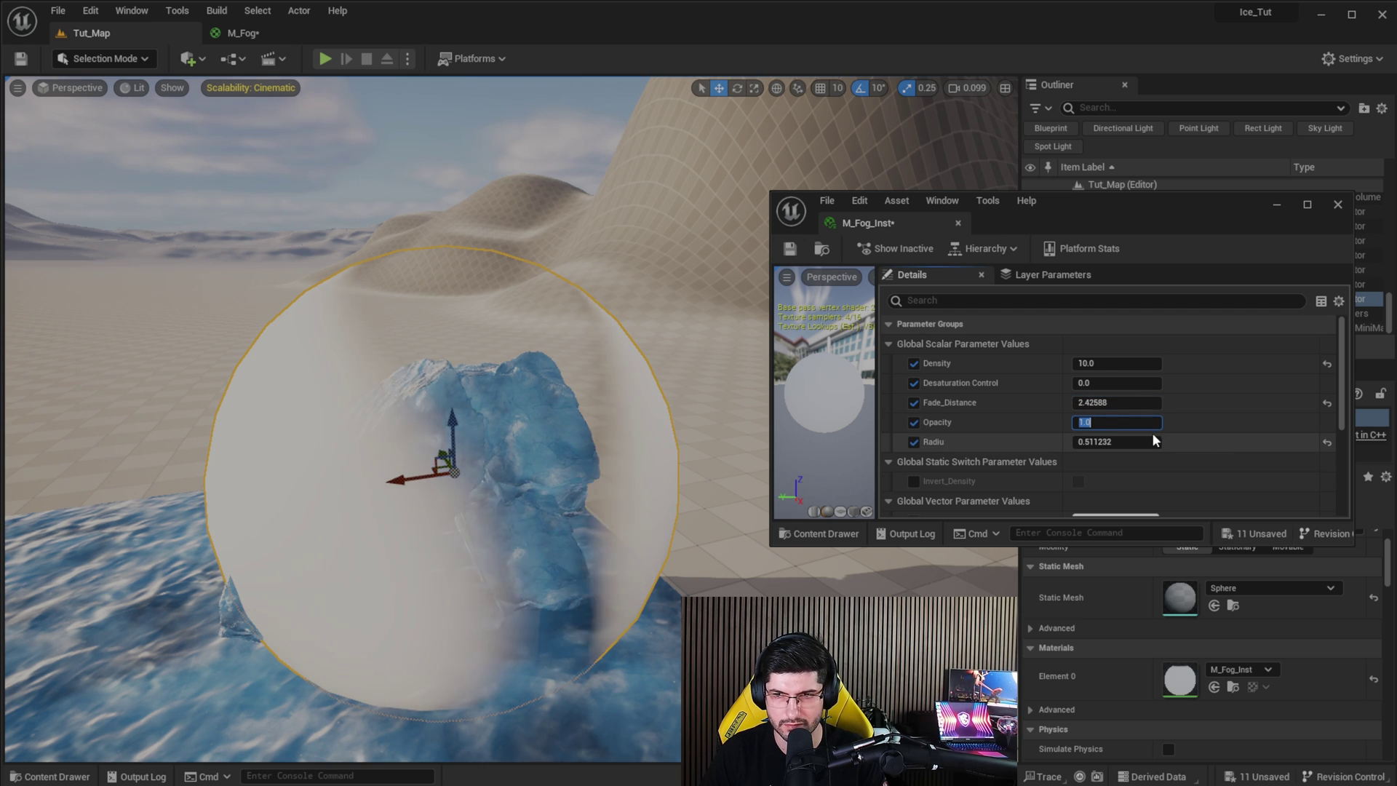
pyautogui.write('0.6')
pyautogui.press('Return')
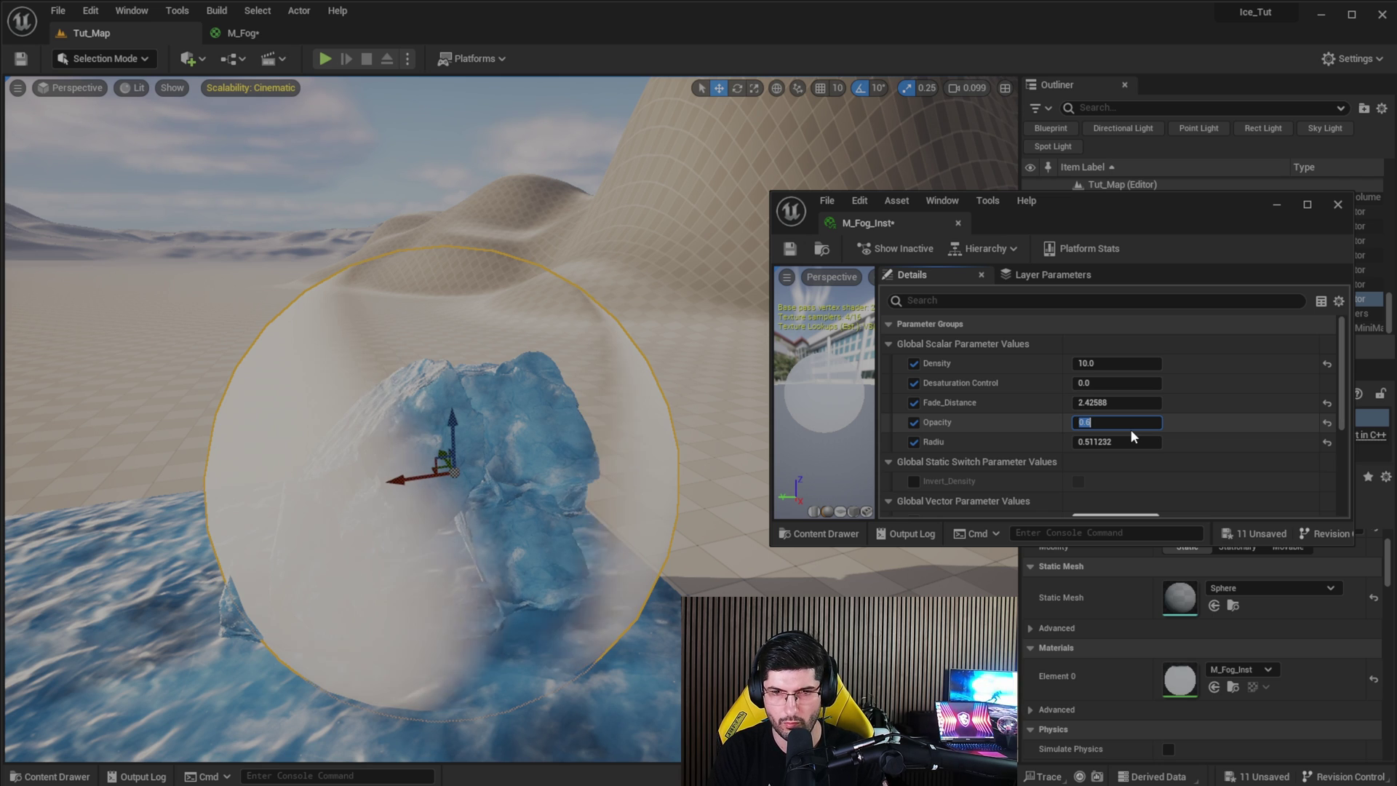
pyautogui.click(1136, 394)
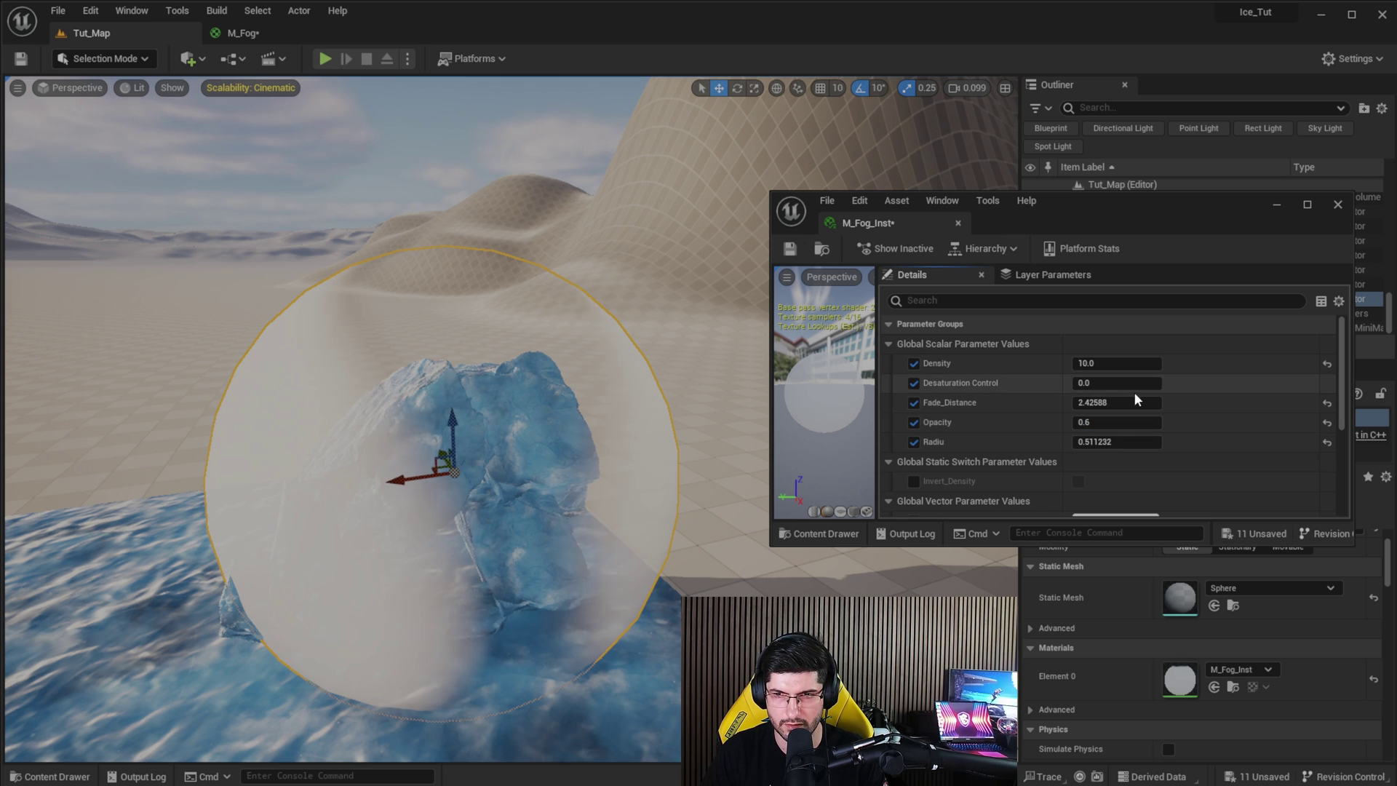
pyautogui.moveTo(1137, 400); pyautogui.dragTo(1099, 409)
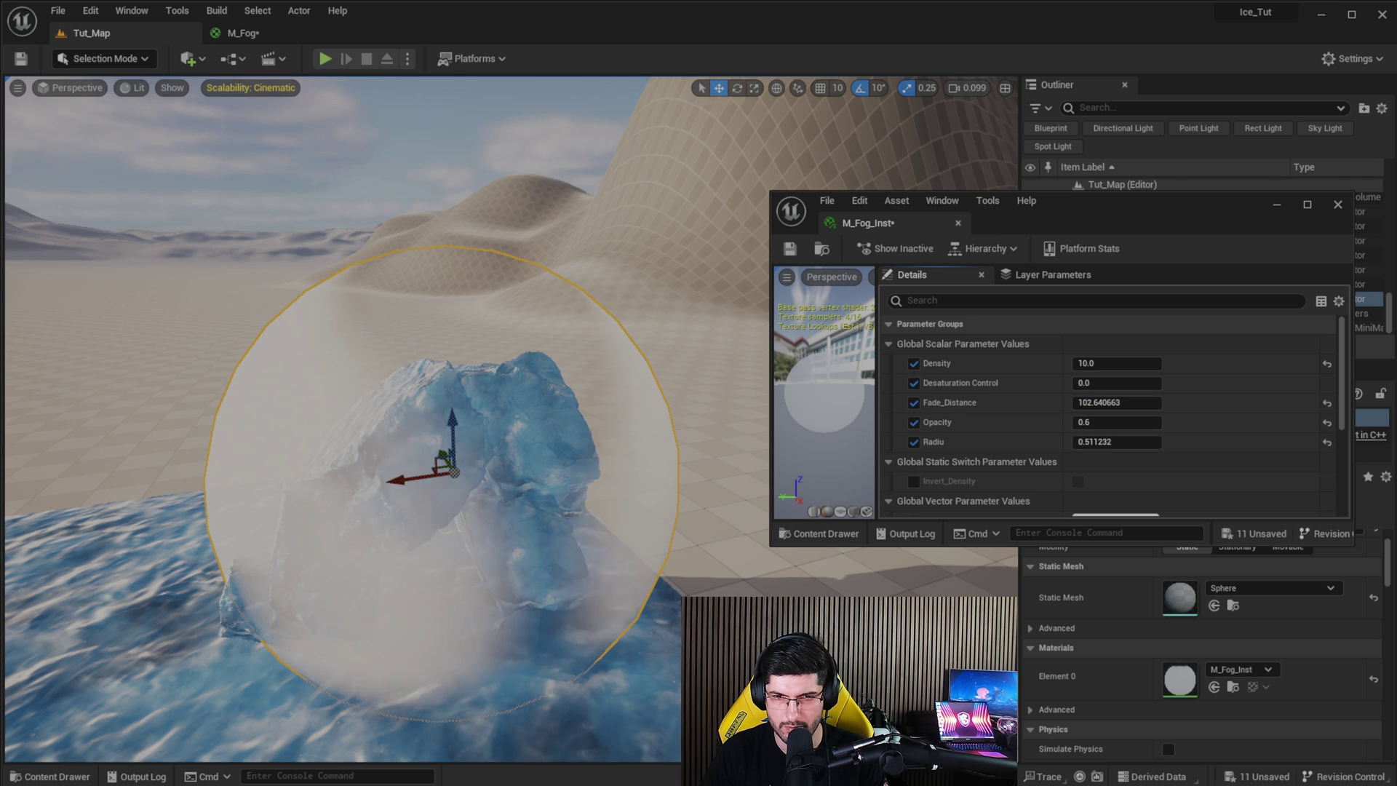
pyautogui.moveTo(686, 493)
pyautogui.mouseDown(button='right')
pyautogui.moveTo(665, 489)
pyautogui.moveTo(673, 440)
pyautogui.moveTo(684, 502)
pyautogui.mouseUp(button='right')
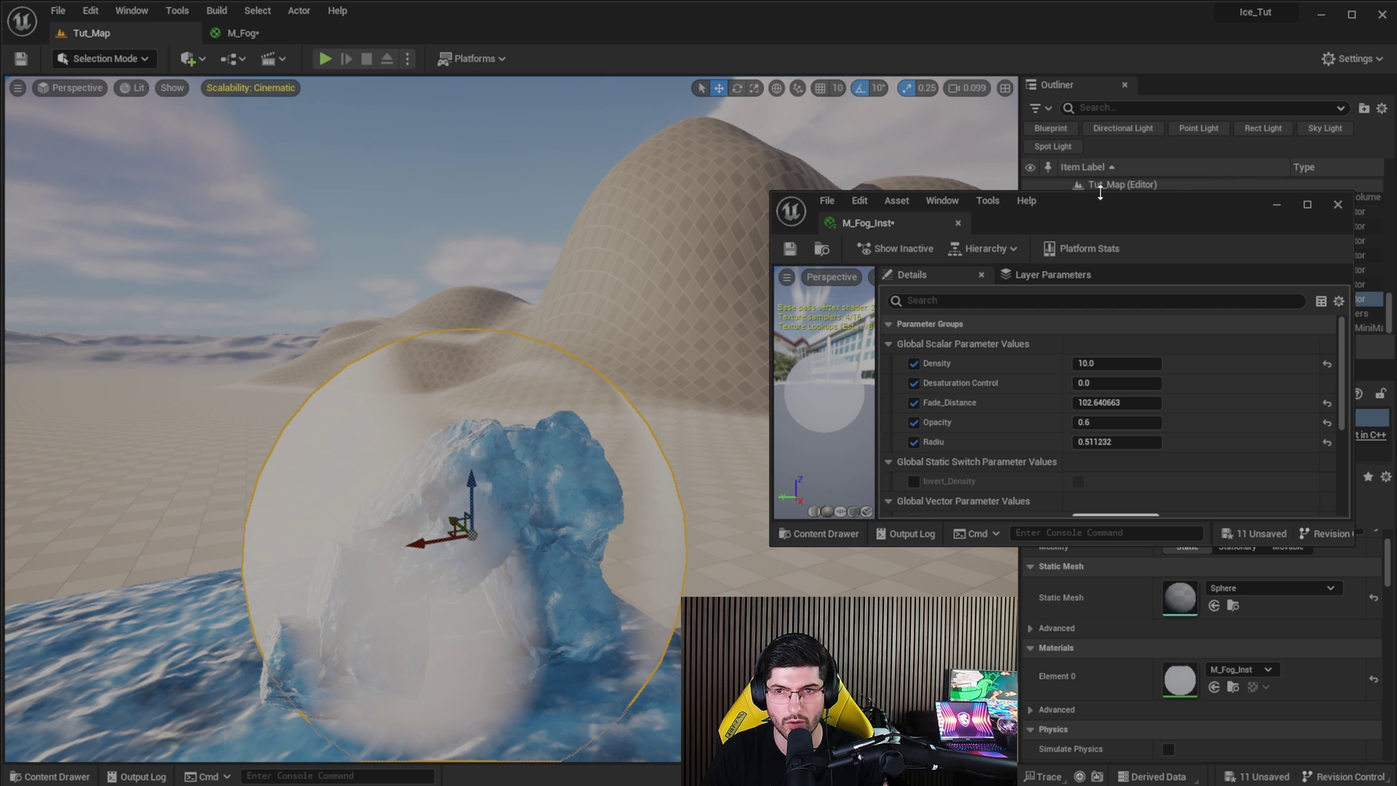
pyautogui.moveTo(1233, 214); pyautogui.dragTo(1396, 213)
pyautogui.moveTo(728, 407); pyautogui.dragTo(655, 407, button='right')
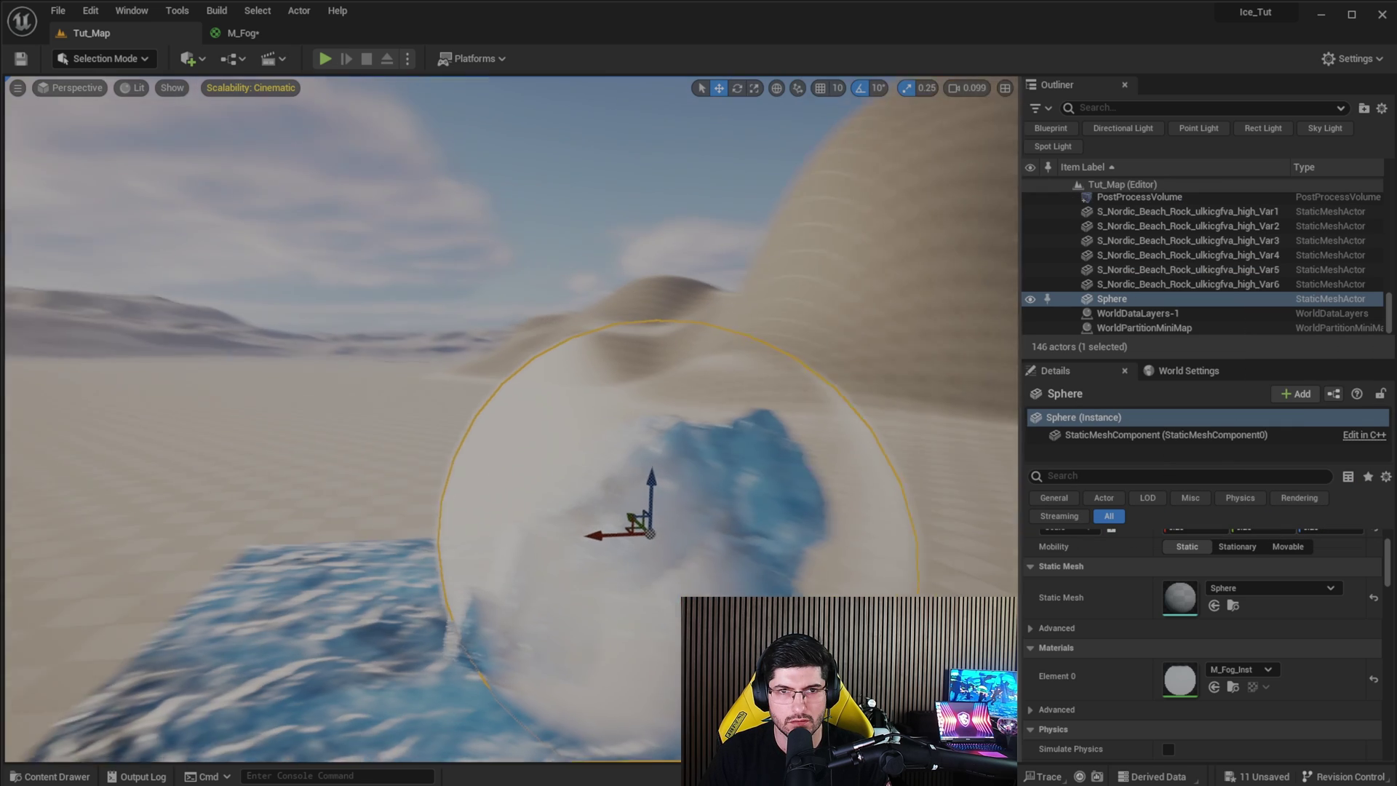
# In the M_Fog graph, insert a Multiply node between the Time node and the Add node's A input
pyautogui.click(240, 33)
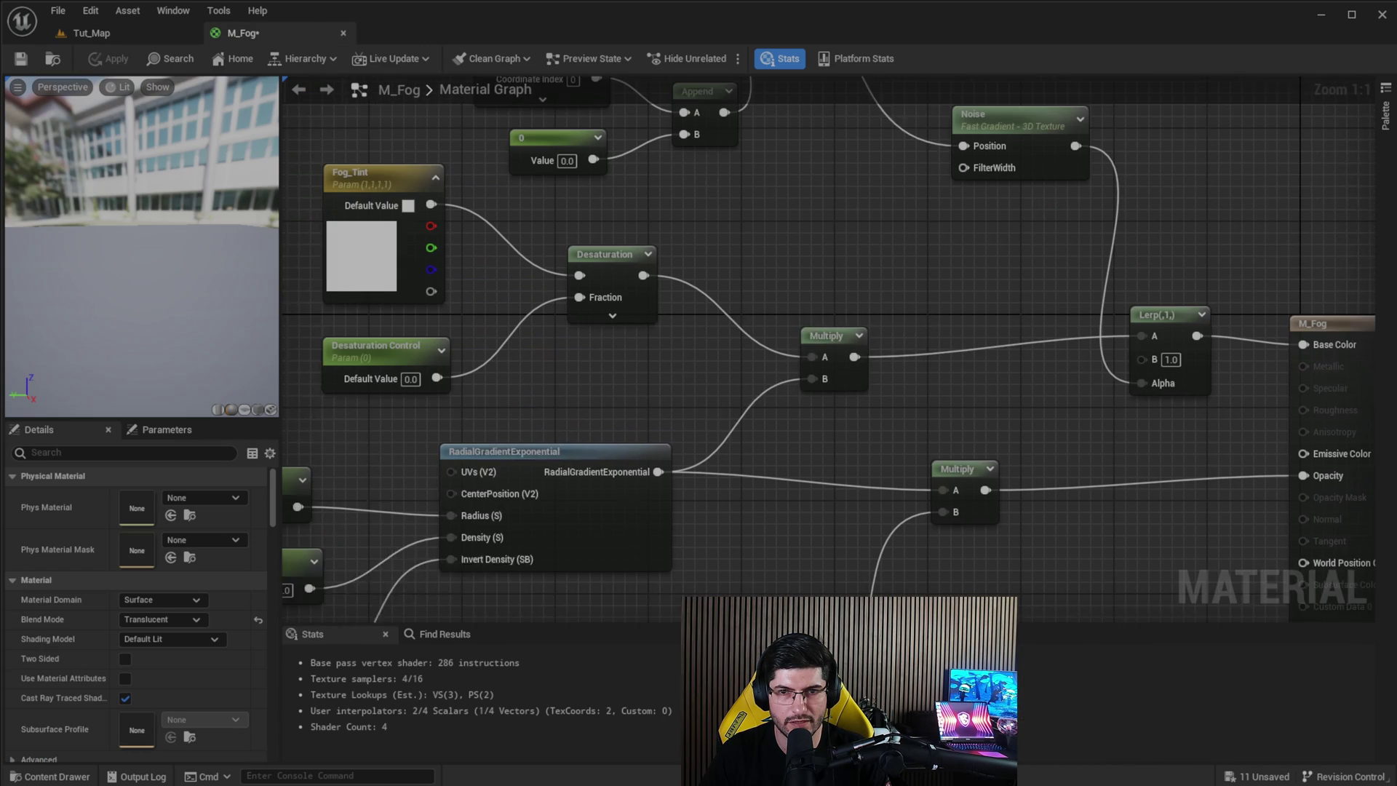
pyautogui.moveTo(655, 182); pyautogui.dragTo(677, 608, button='right')
pyautogui.click(500, 262)
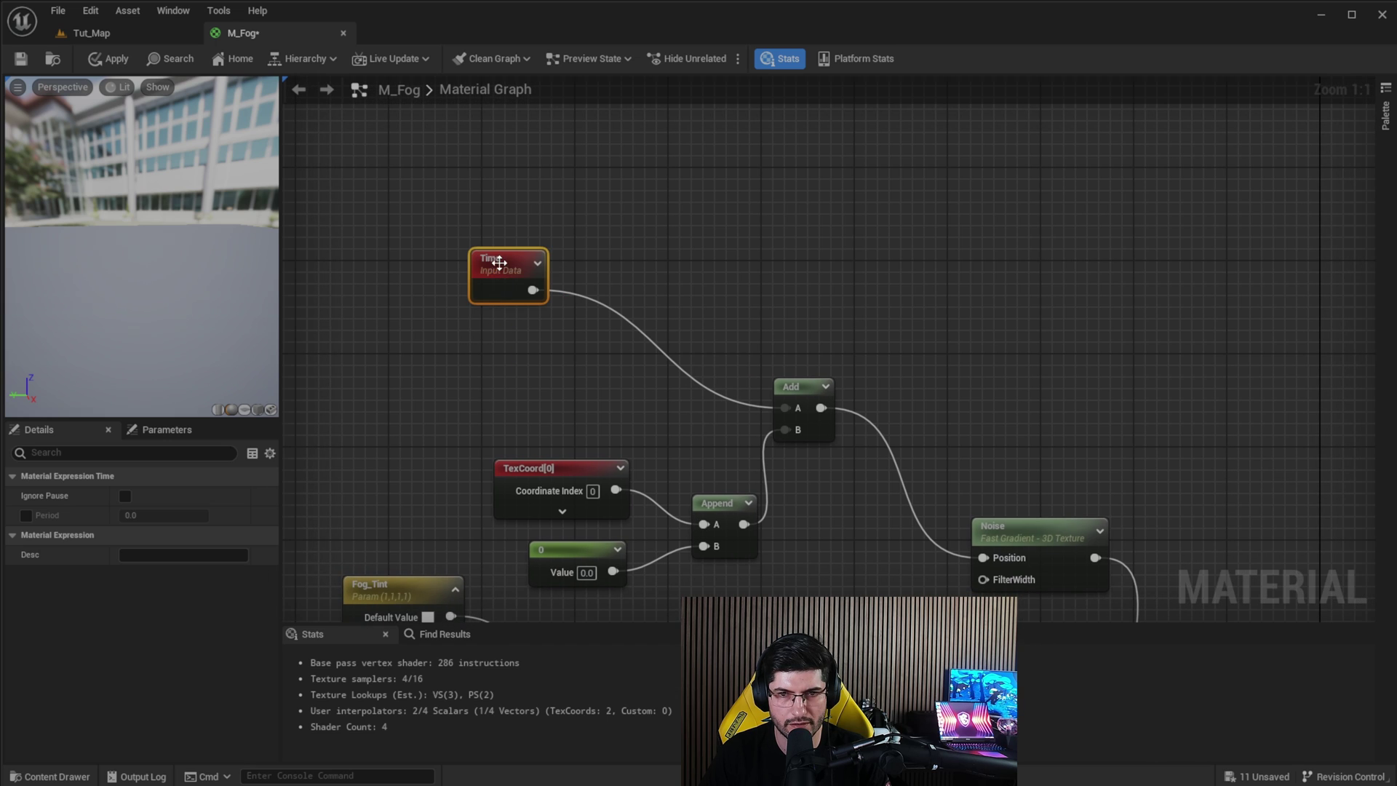
pyautogui.click(627, 248)
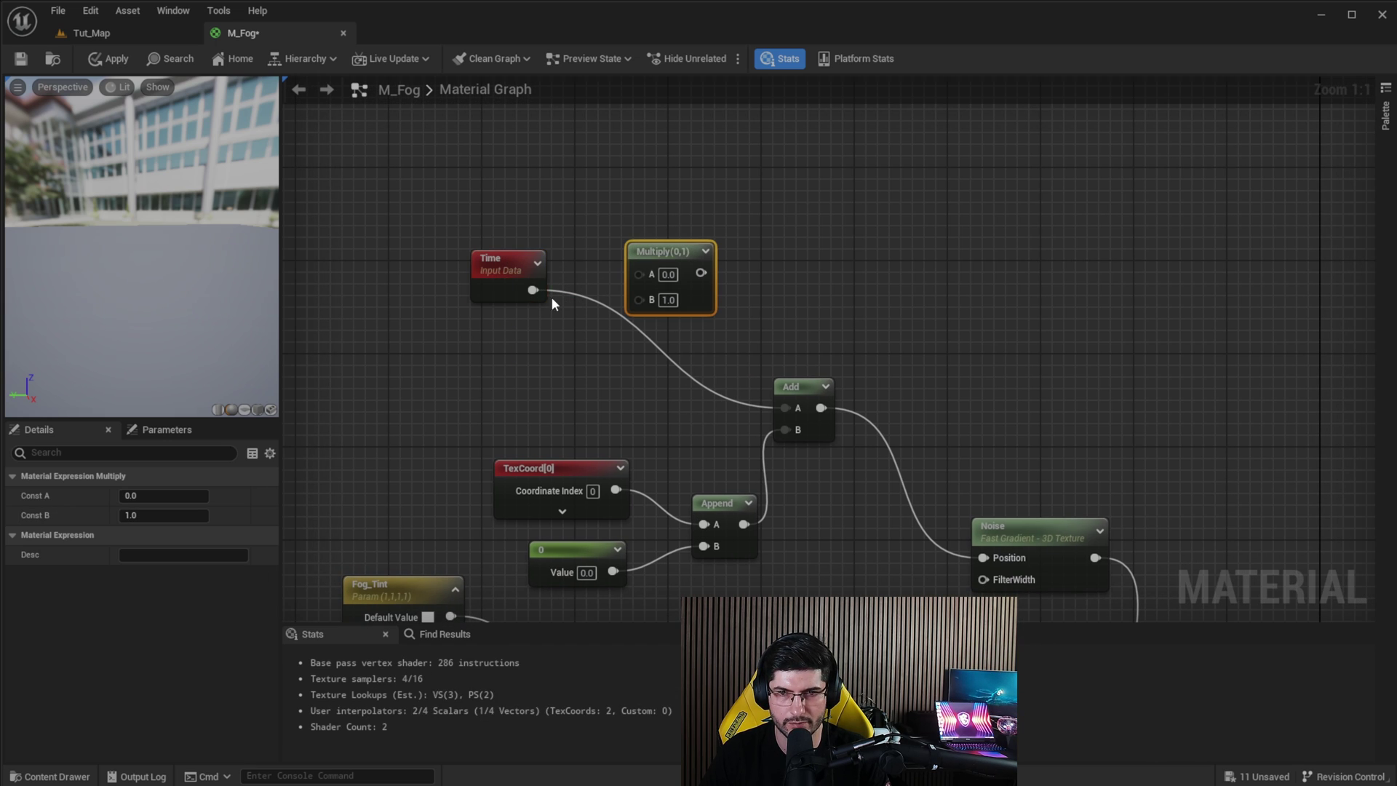
pyautogui.moveTo(533, 290); pyautogui.dragTo(795, 409)
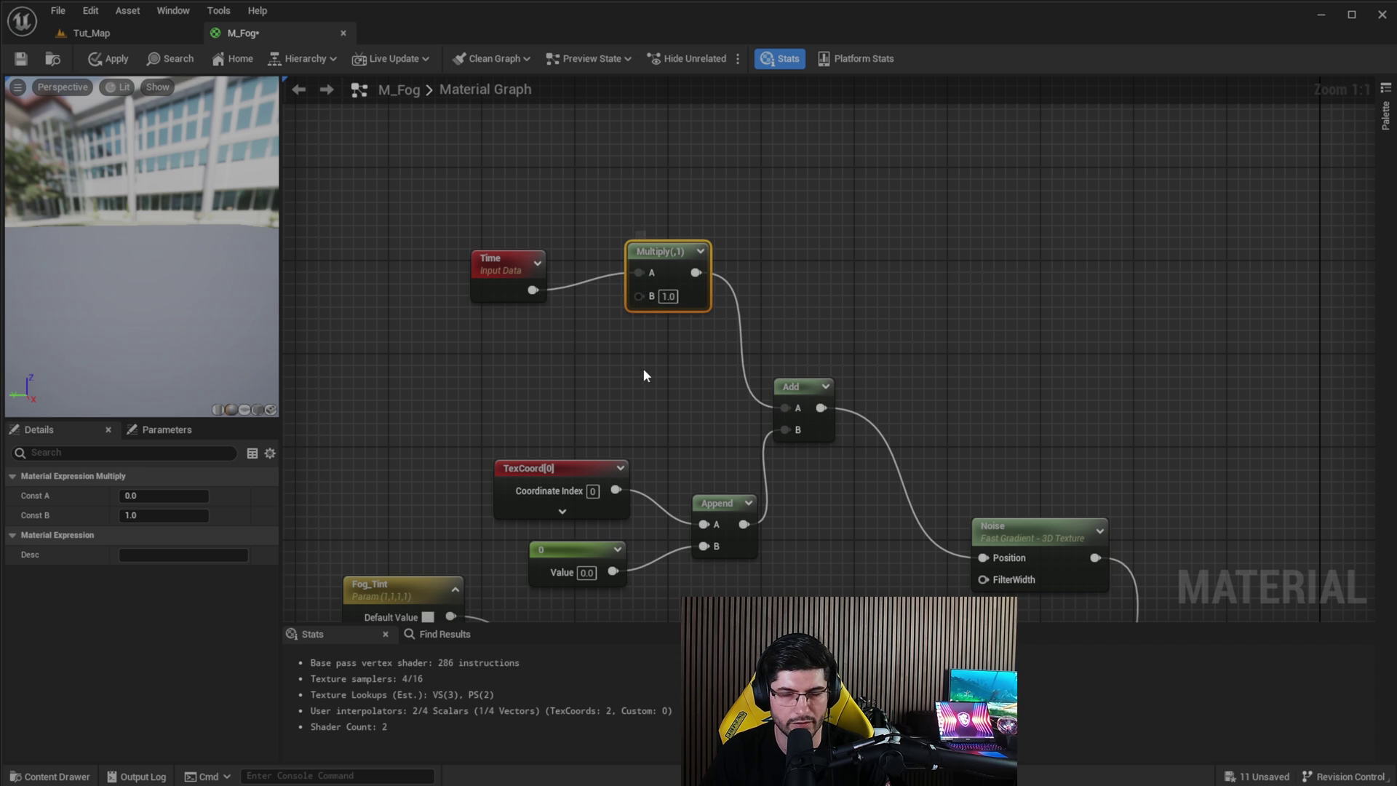
# Create a four-component vector parameter named Time_Control and connect it to the new Multiply node's B input
pyautogui.moveTo(490, 376); pyautogui.dragTo(593, 313, button='right')
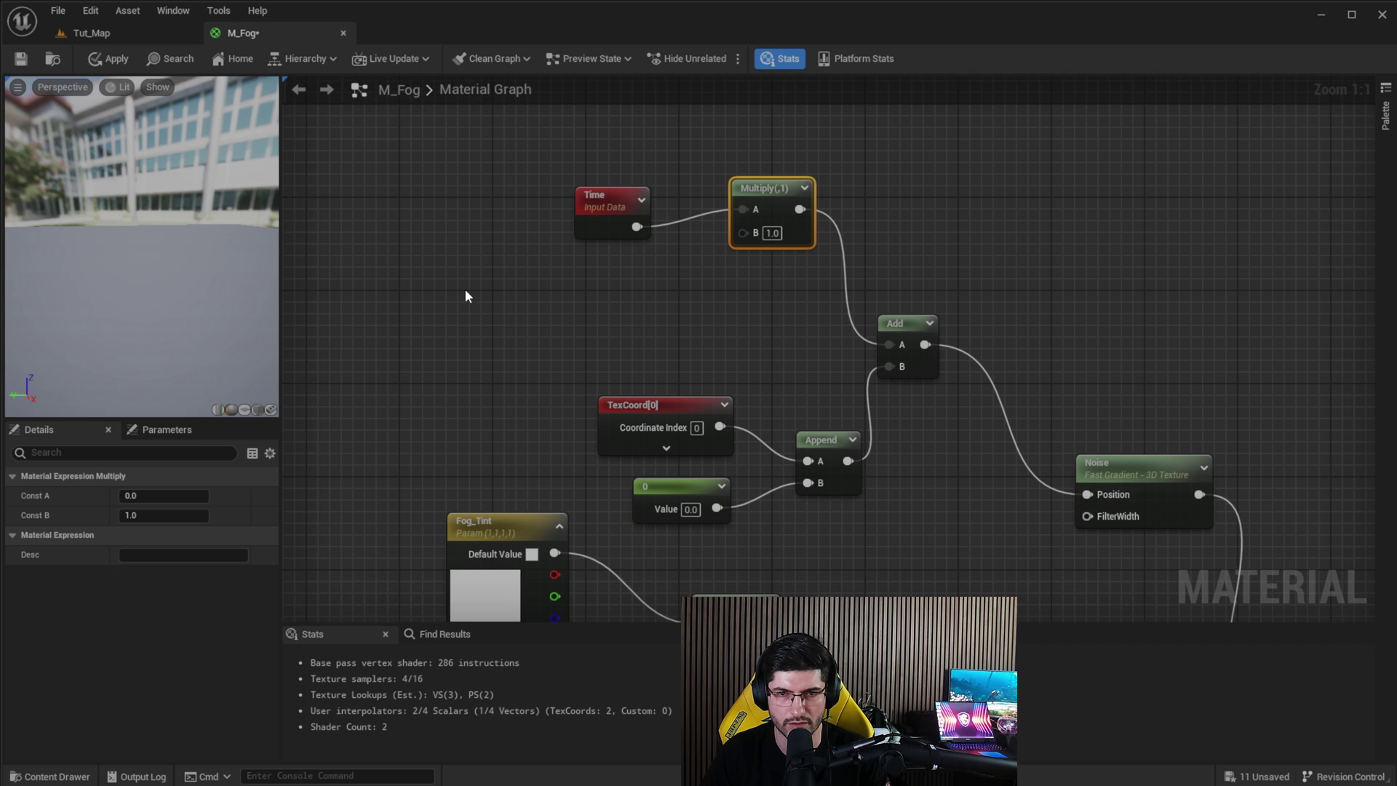
pyautogui.click(451, 282)
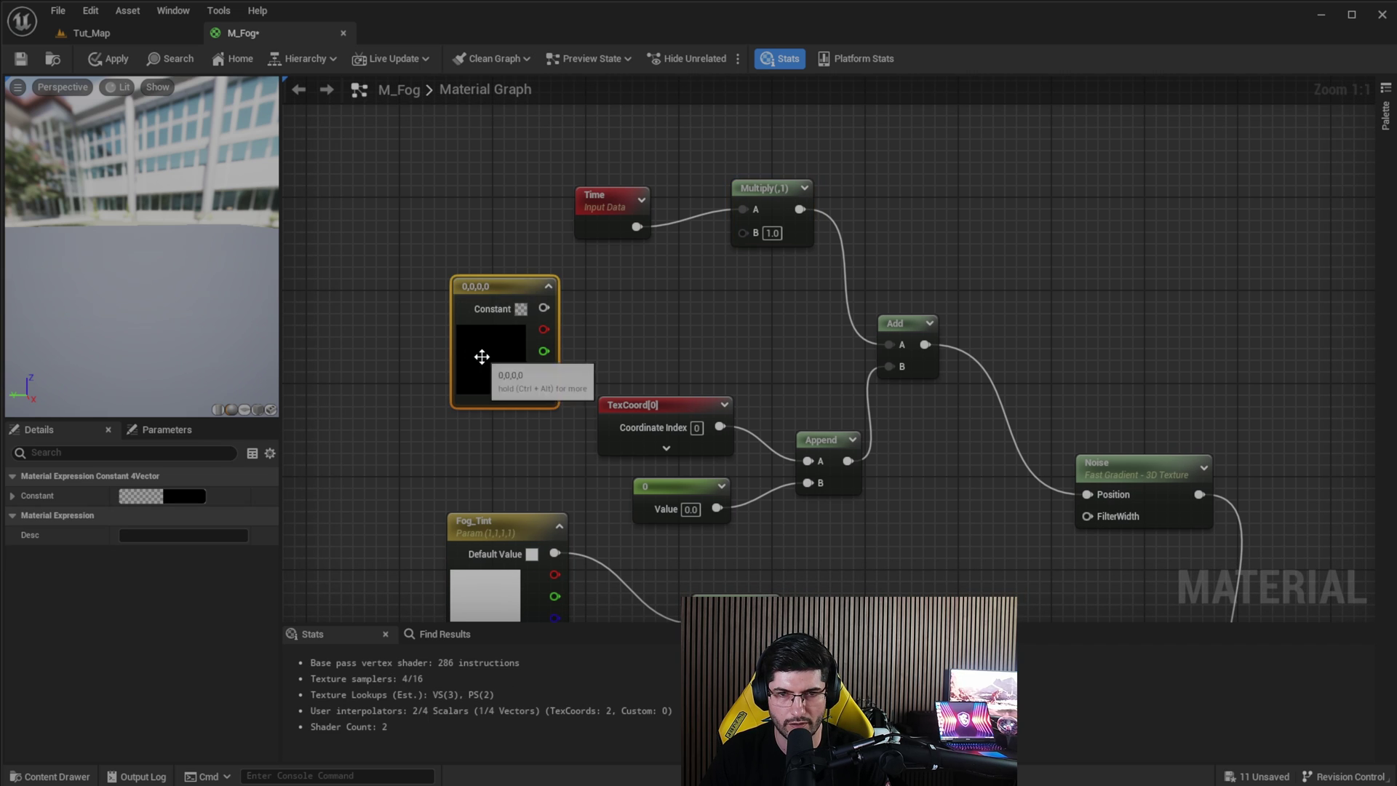
pyautogui.rightClick(471, 360)
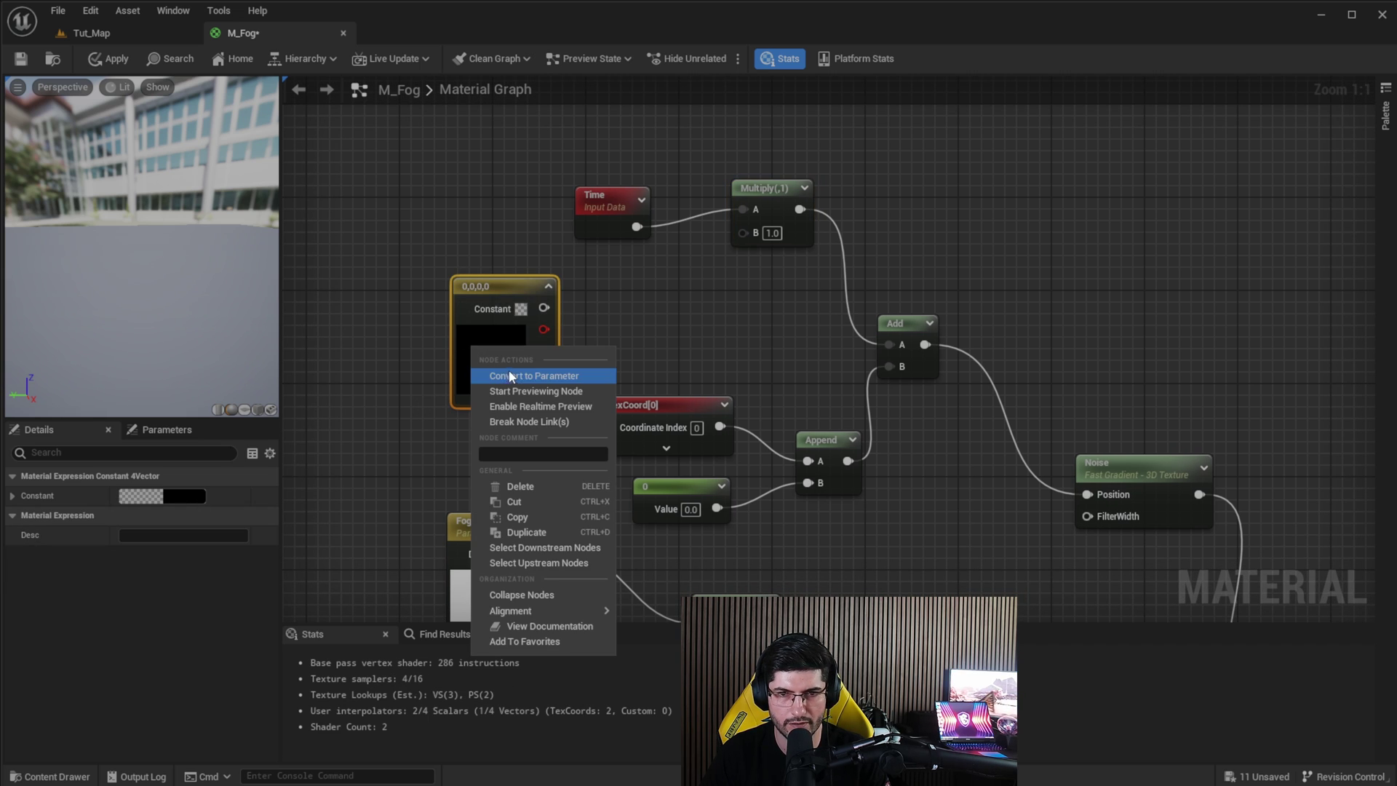
pyautogui.click(509, 369)
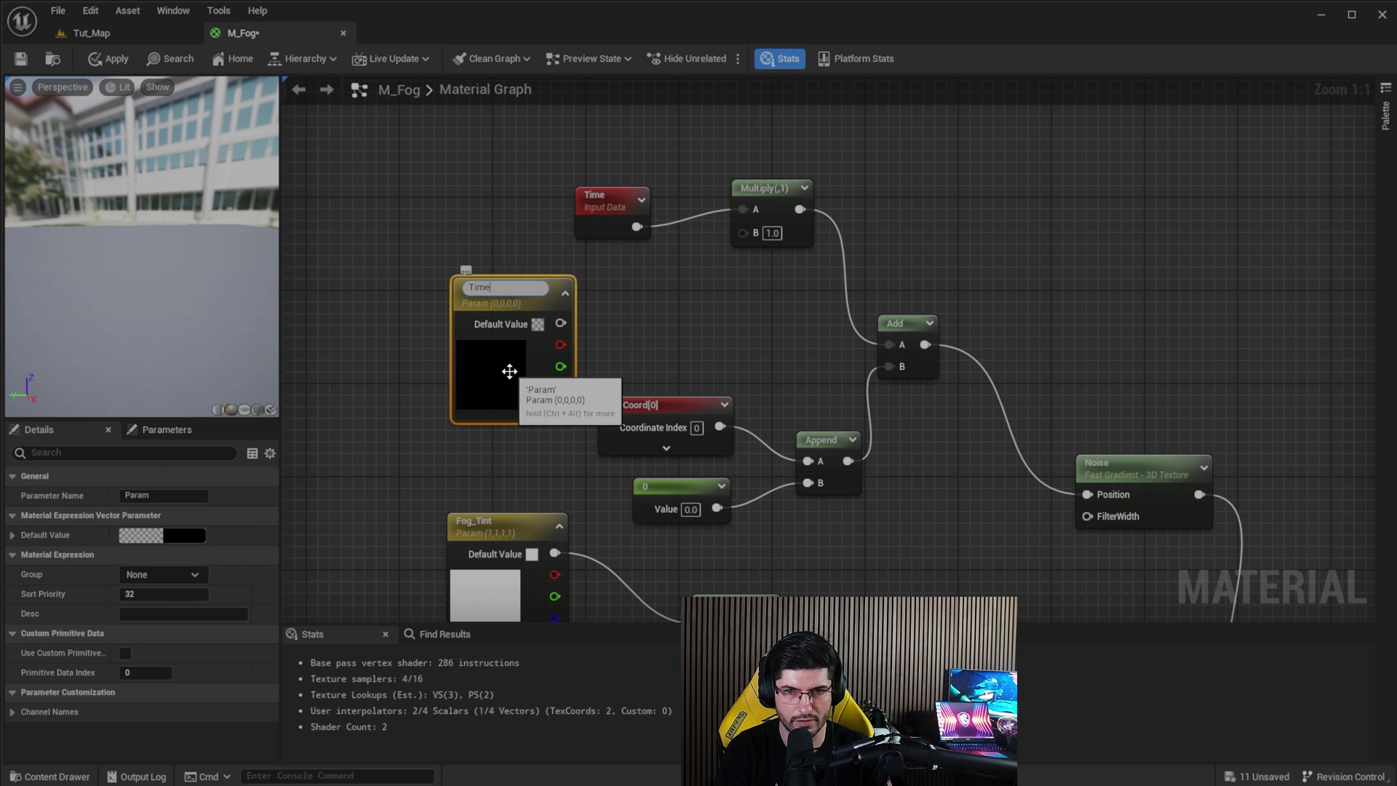
pyautogui.press('Return')
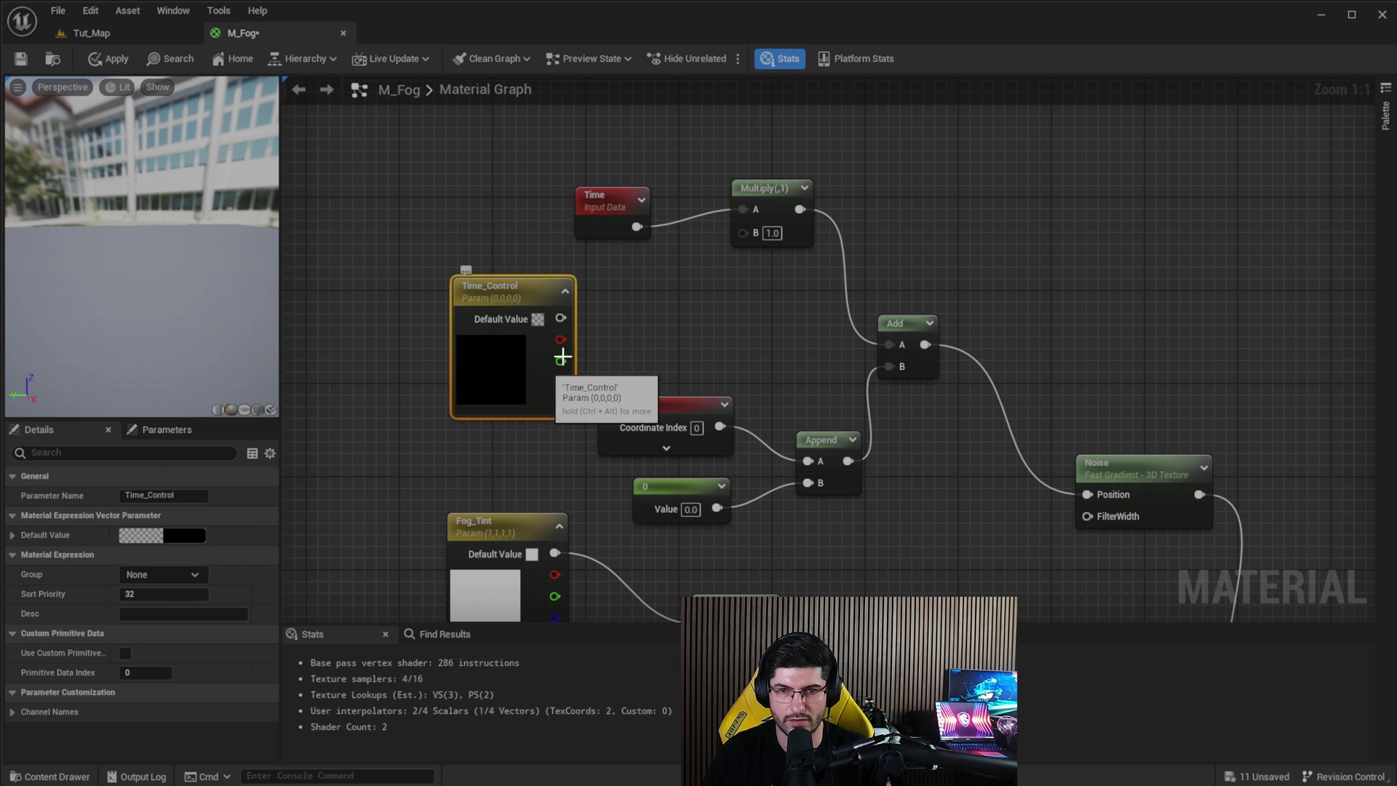
pyautogui.moveTo(560, 318); pyautogui.dragTo(744, 234)
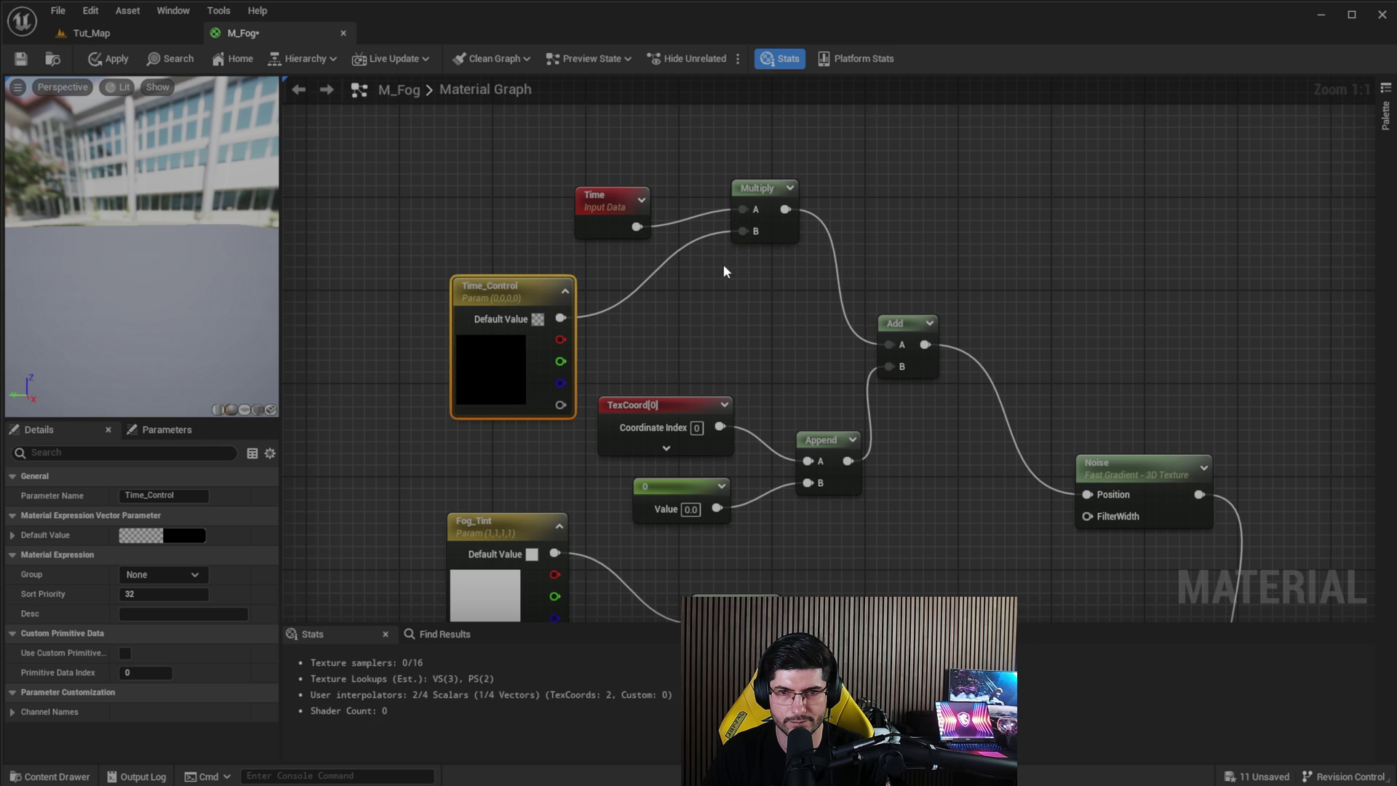
# Set Time_Control's default value to R 1.0, G 1.0, B 0.0 and apply the material changes
pyautogui.click(179, 538)
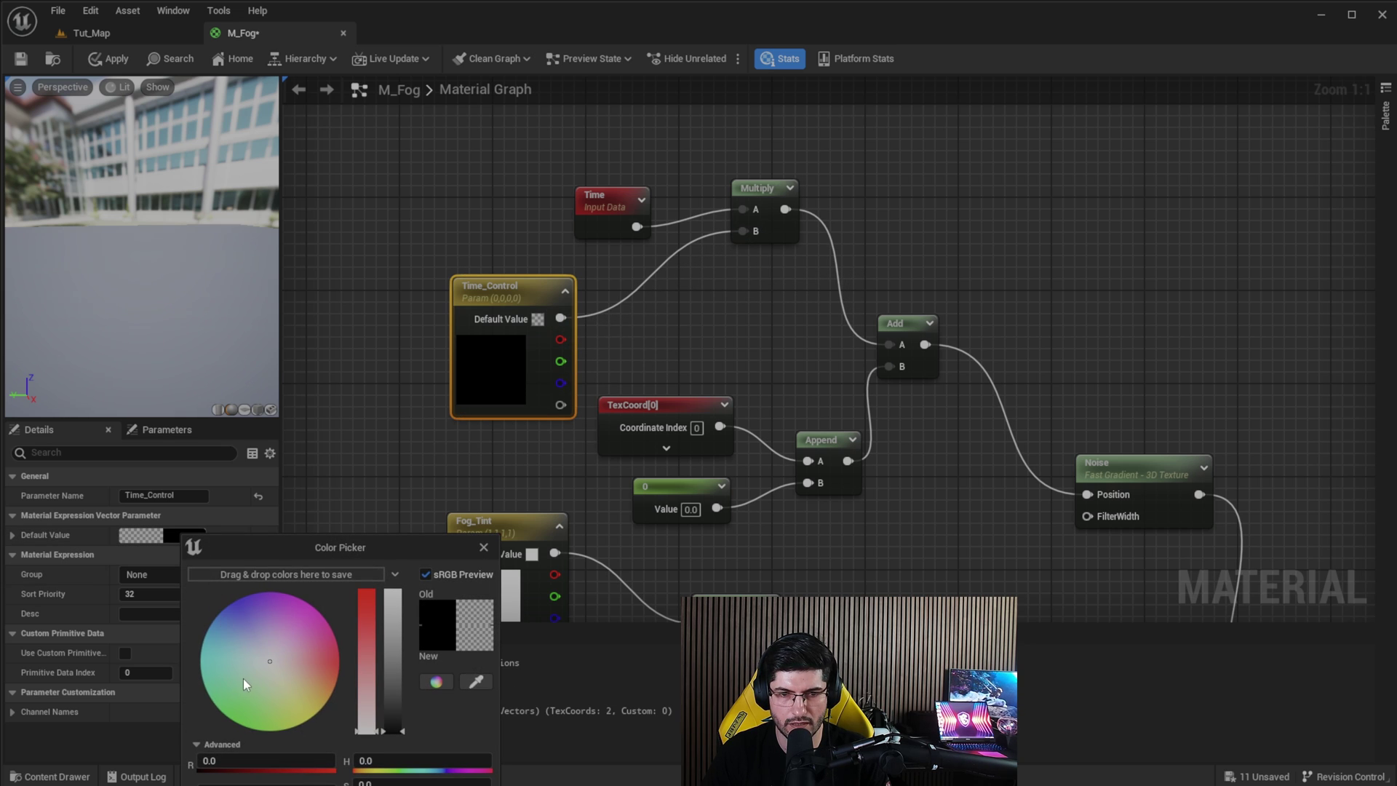
pyautogui.click(281, 713)
pyautogui.moveTo(411, 739); pyautogui.dragTo(423, 537)
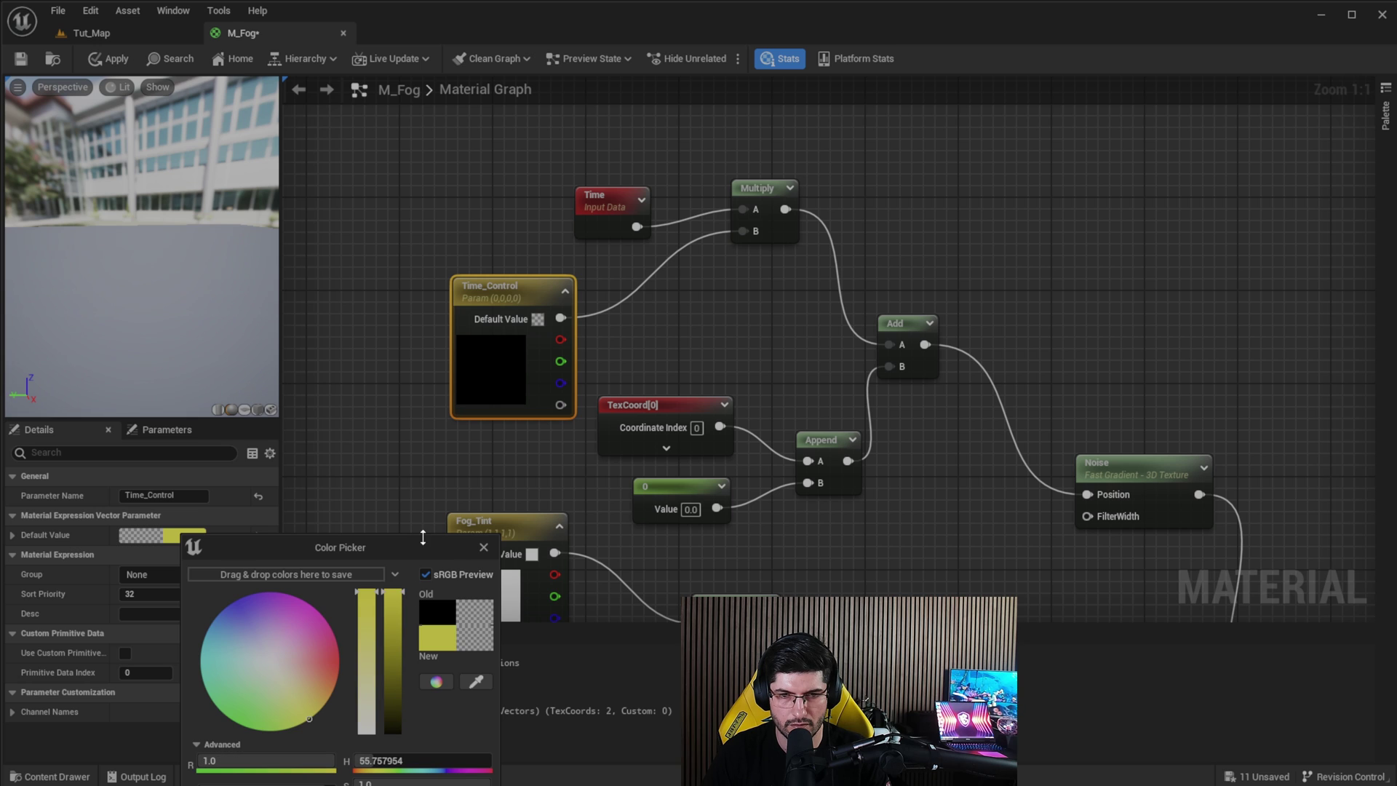
pyautogui.click(483, 547)
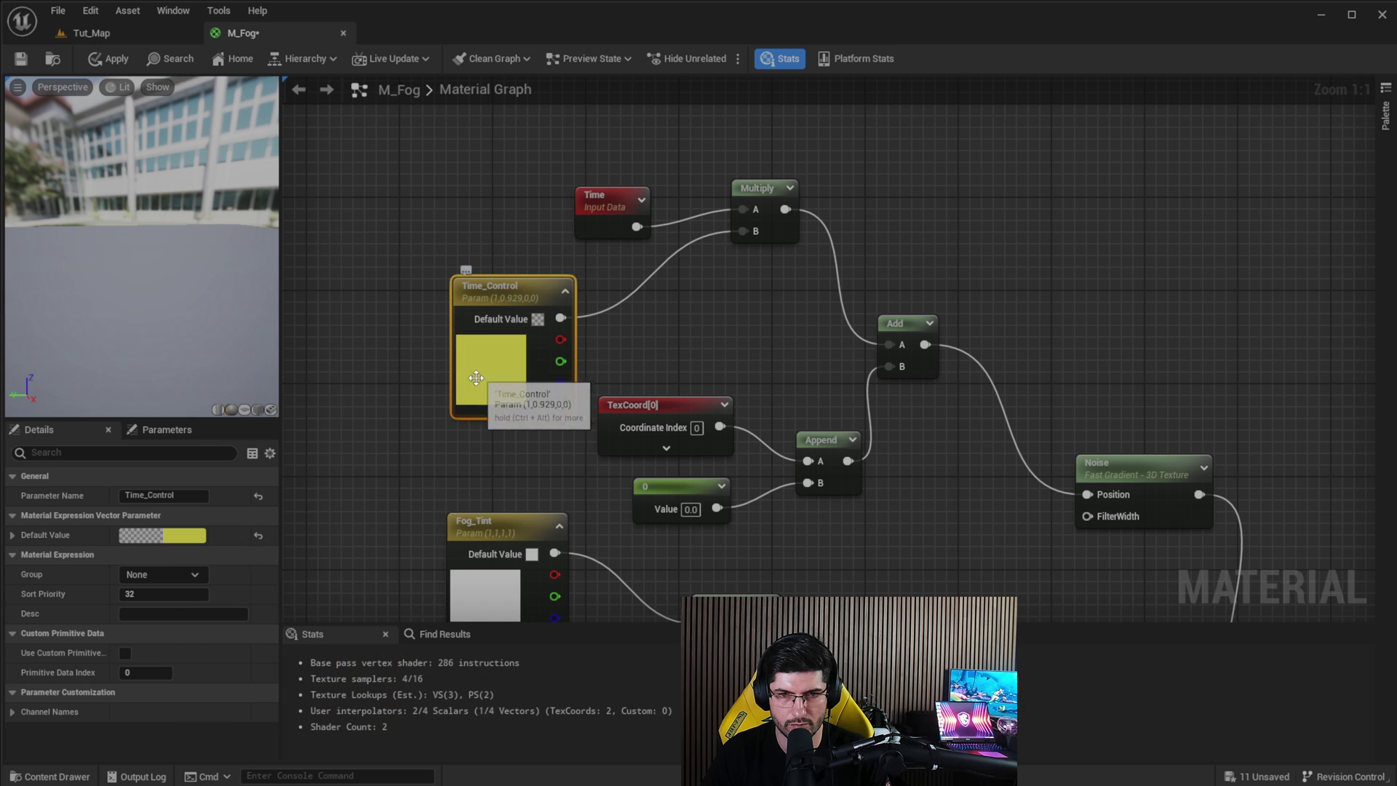
pyautogui.click(14, 534)
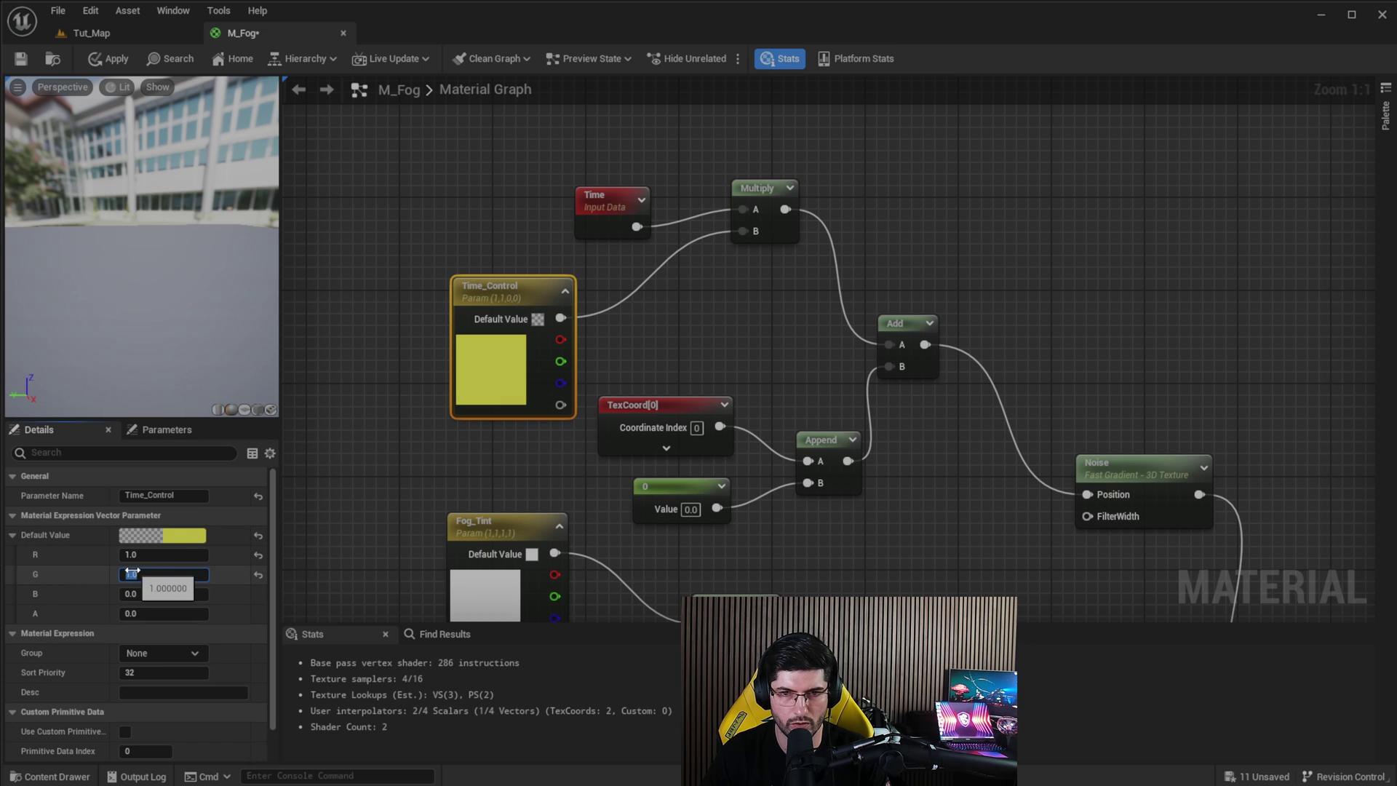
pyautogui.moveTo(473, 476); pyautogui.dragTo(439, 447, button='right')
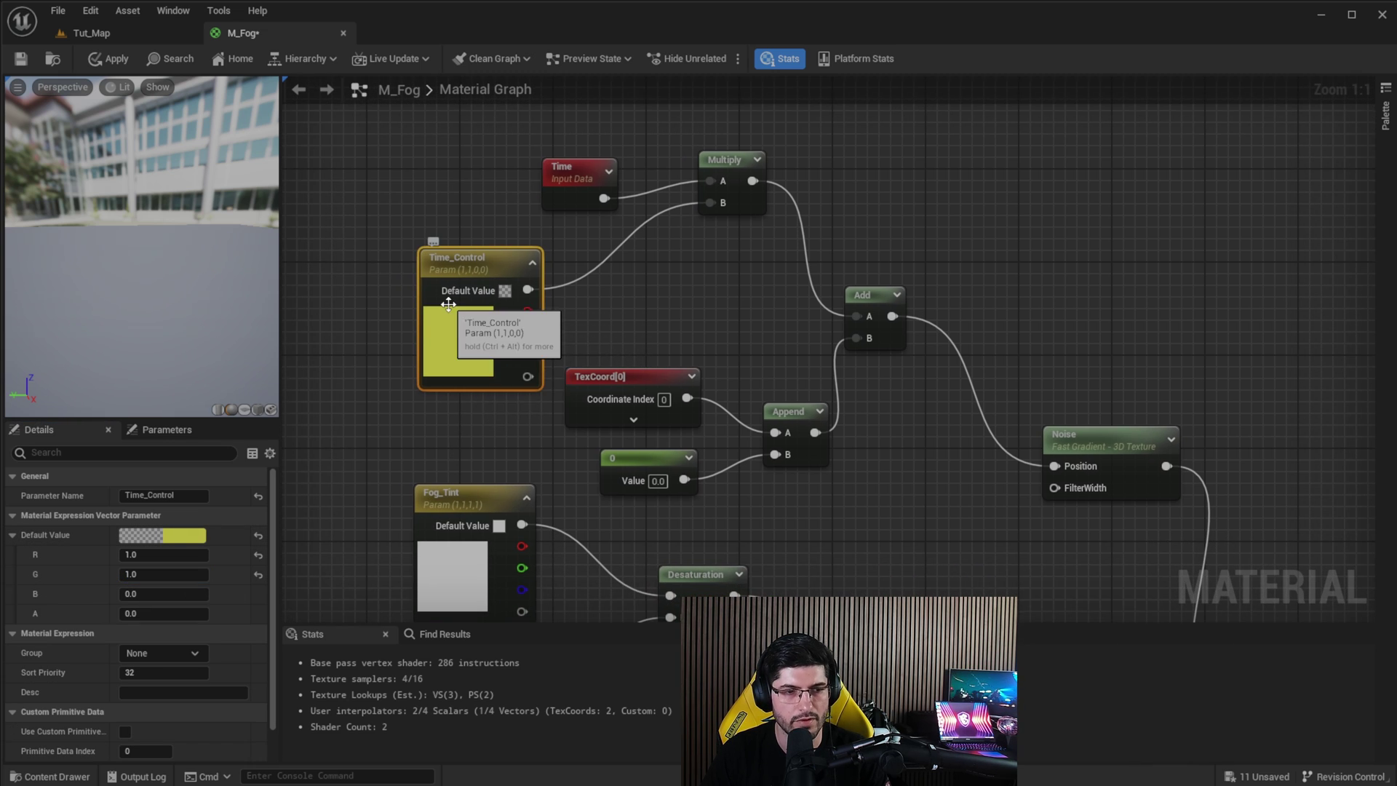
pyautogui.moveTo(651, 282); pyautogui.dragTo(626, 281, button='right')
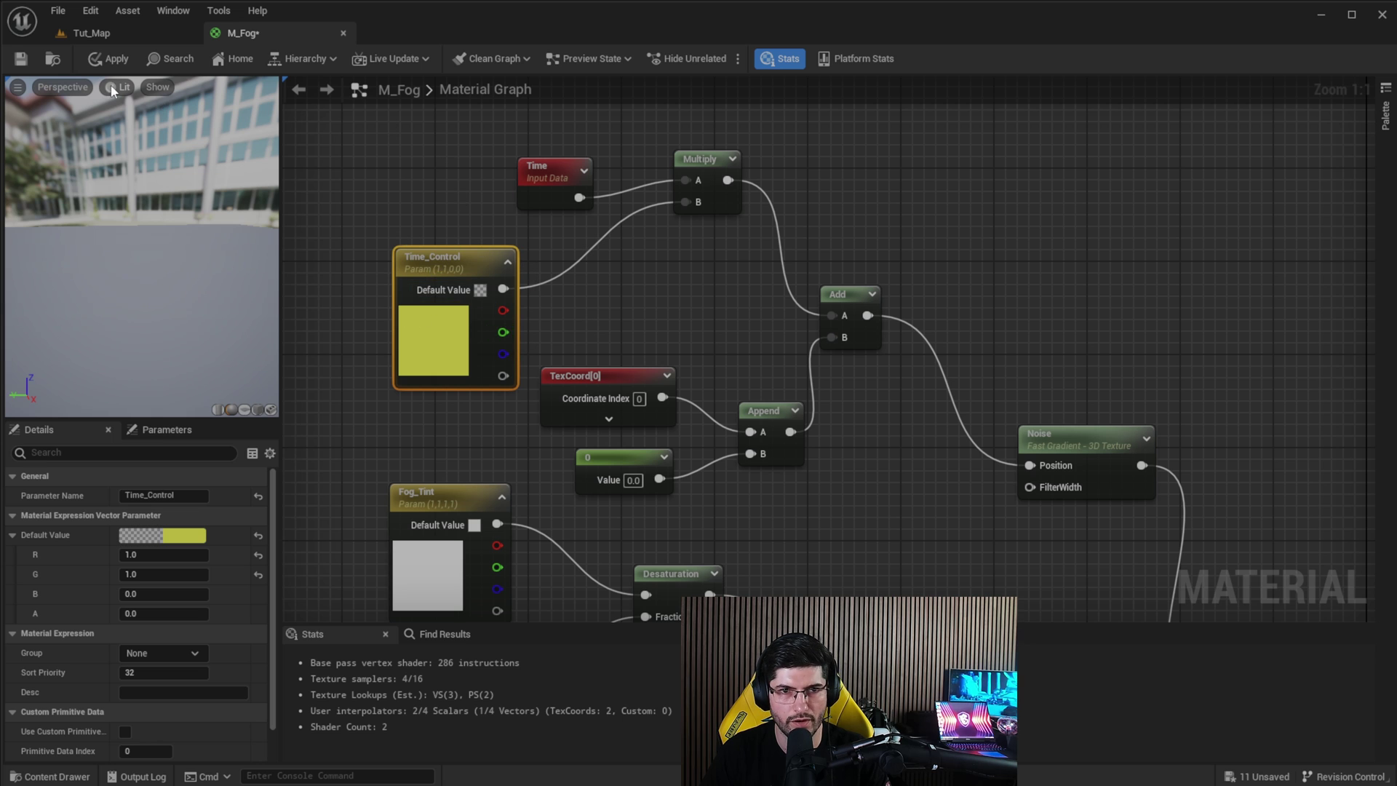
# Switch to the Tut_Map level, bring the M_Fog_Inst editor back into view and enable its Time_Control override
pyautogui.click(156, 33)
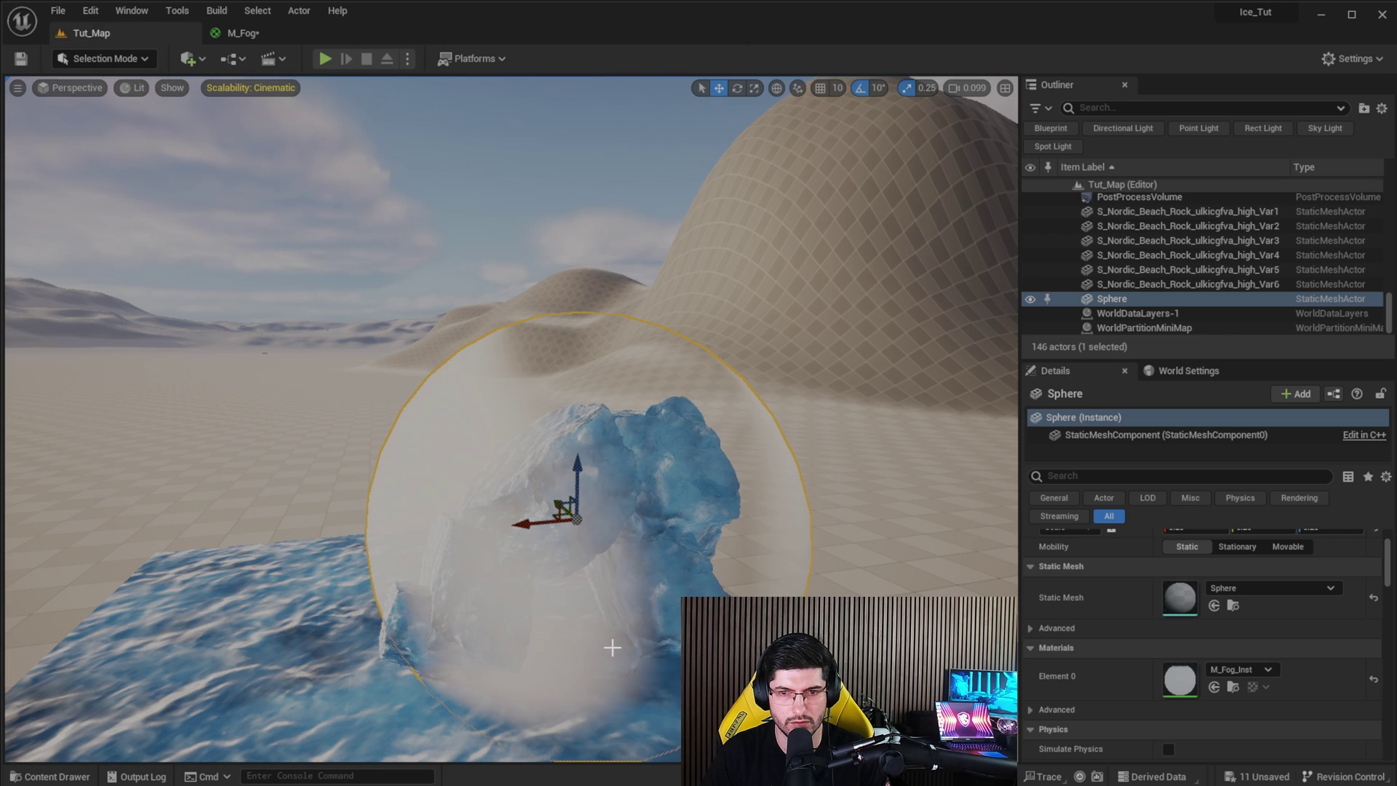
pyautogui.moveTo(1396, 233); pyautogui.dragTo(1032, 259)
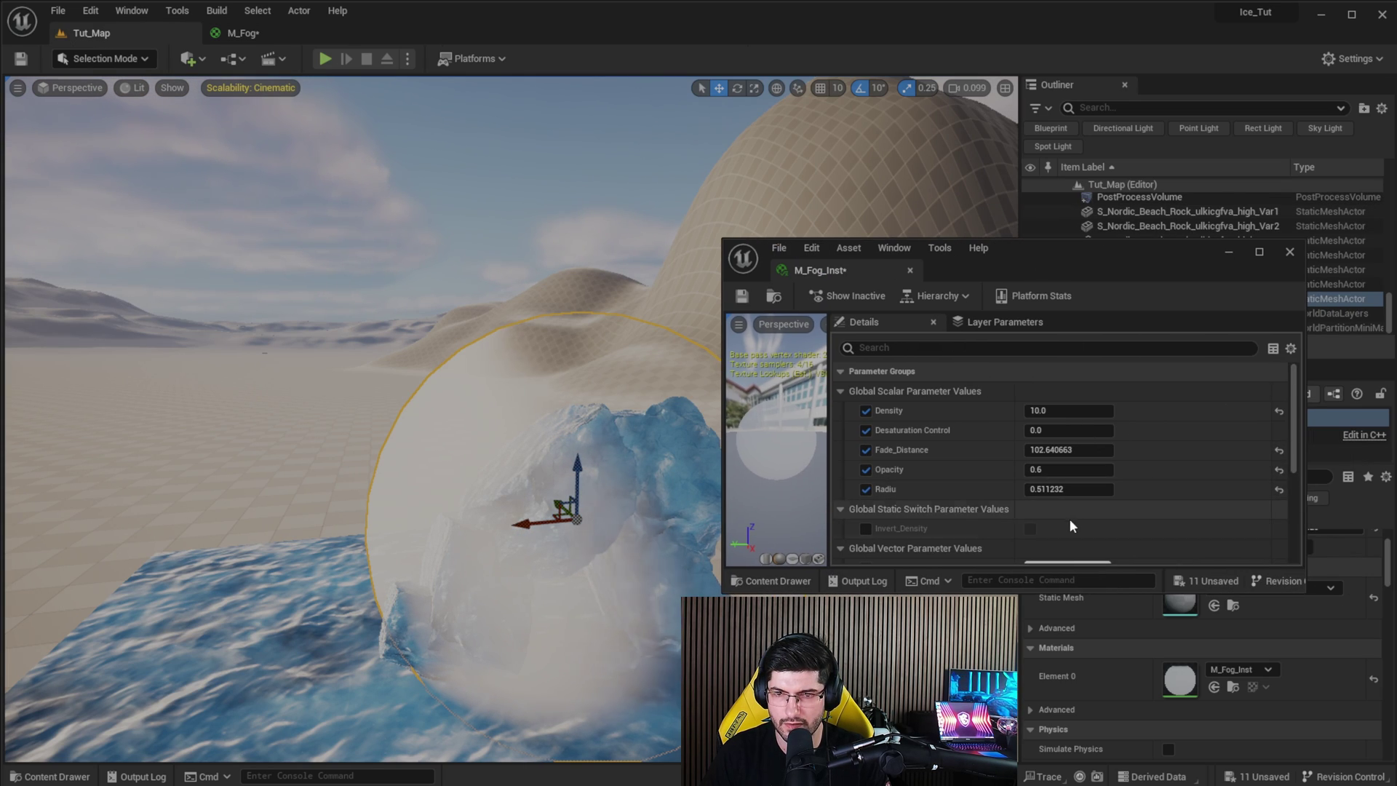
pyautogui.scroll(-3, 1068, 525)
pyautogui.click(866, 518)
# Try different Time_Control colours in M_Fog_Inst and settle on a dark green with R about 0.006 and G about 0.099
pyautogui.click(1076, 519)
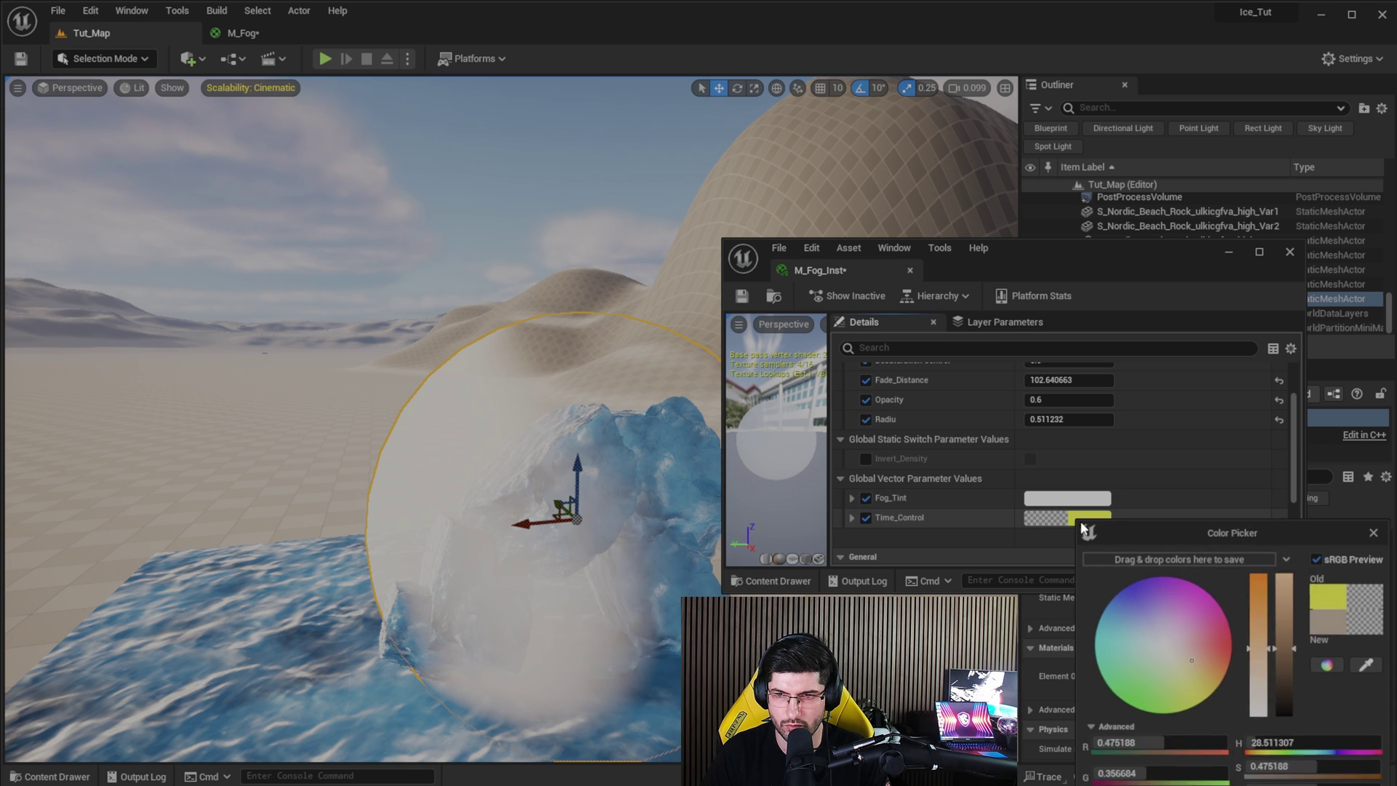
pyautogui.click(1143, 617)
pyautogui.moveTo(1150, 623); pyautogui.dragTo(1181, 606)
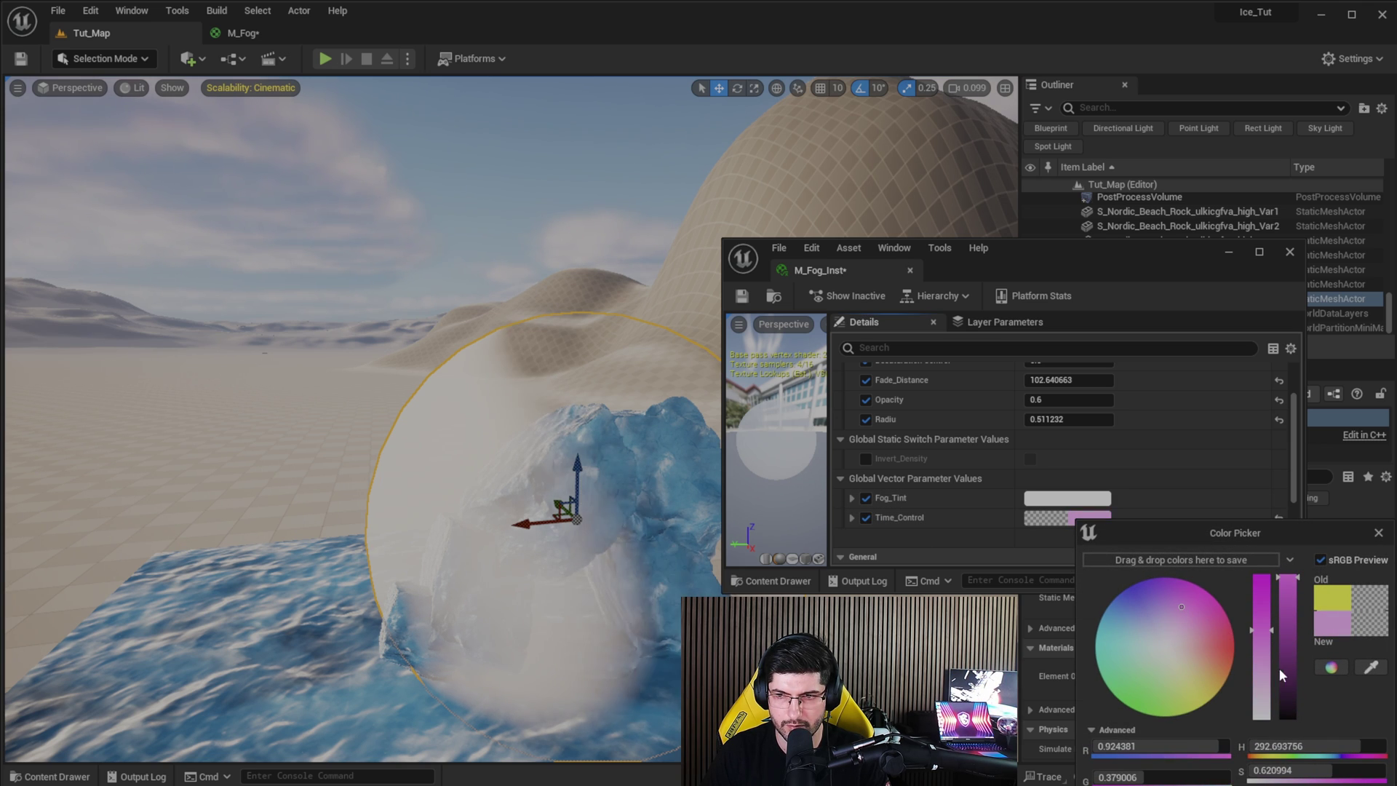
pyautogui.moveTo(1288, 583); pyautogui.dragTo(1295, 713)
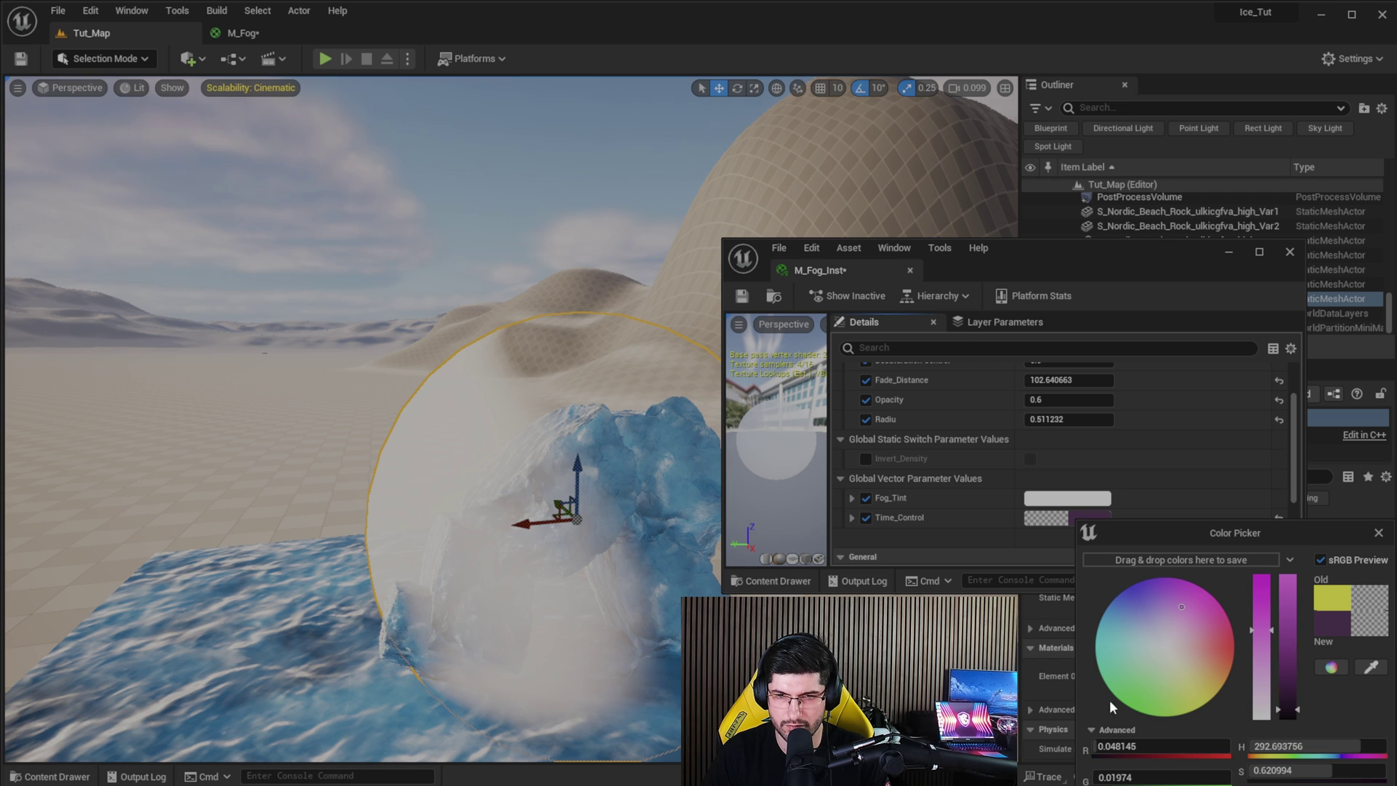
pyautogui.moveTo(1284, 703); pyautogui.dragTo(1287, 695)
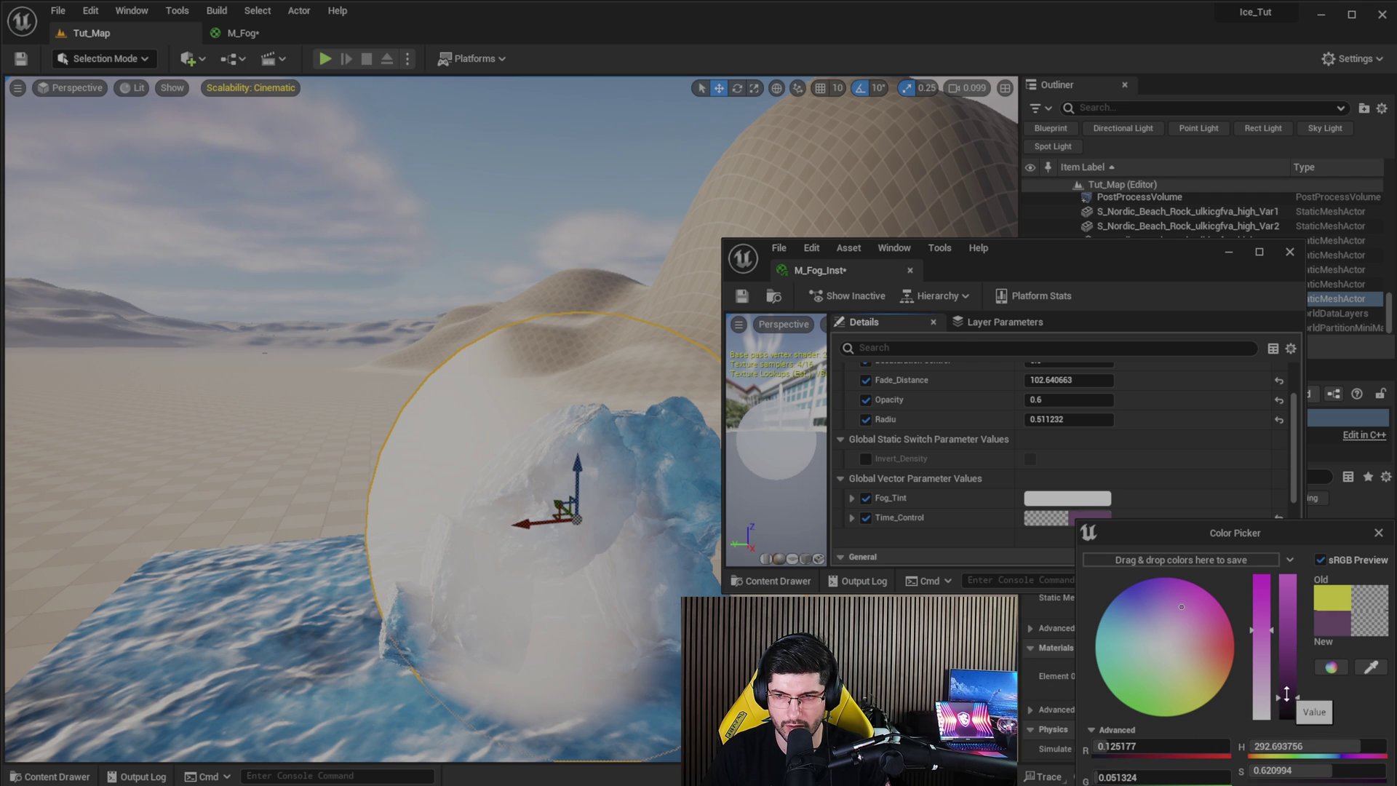
pyautogui.moveTo(1181, 613)
pyautogui.mouseDown()
pyautogui.moveTo(1169, 676)
pyautogui.moveTo(1134, 684)
pyautogui.mouseUp()
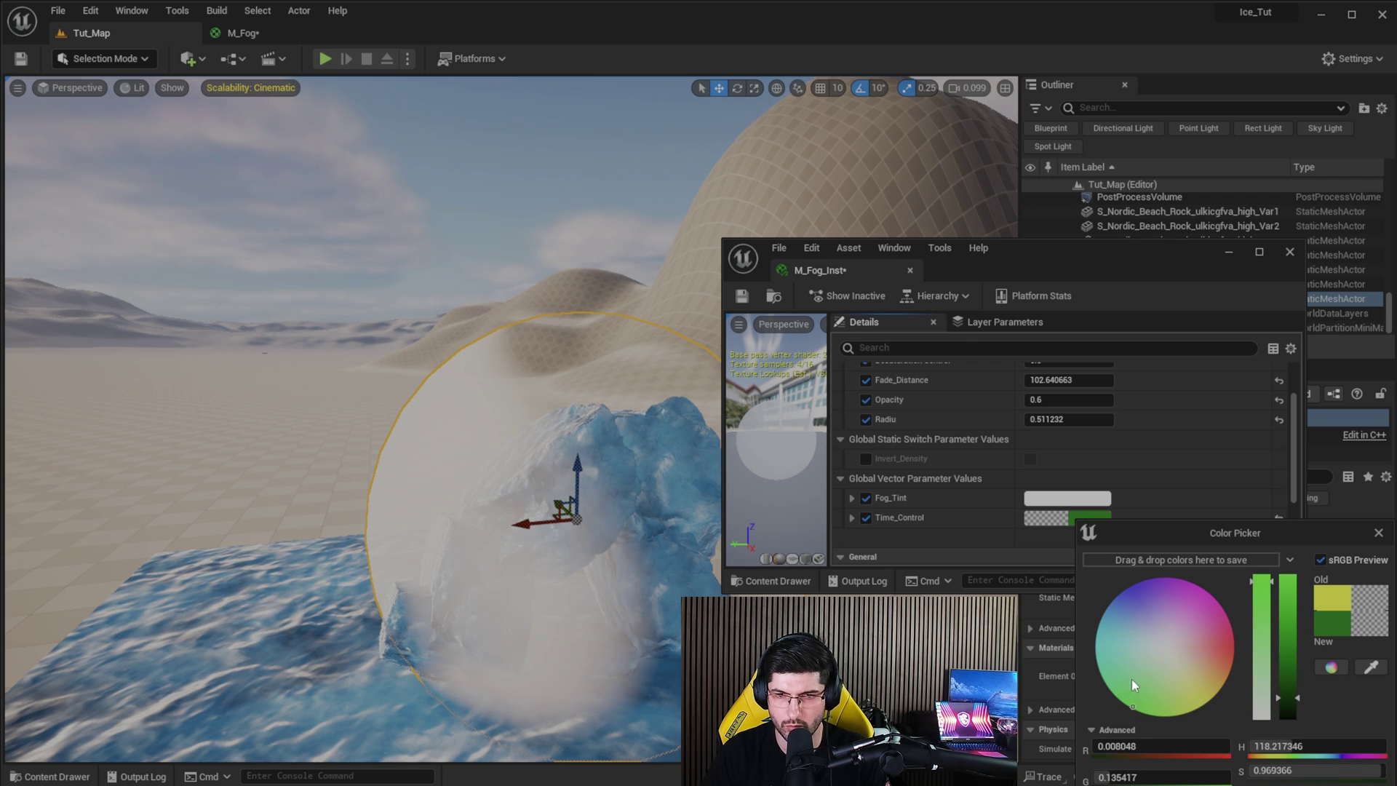
pyautogui.moveTo(1299, 705); pyautogui.dragTo(1289, 641)
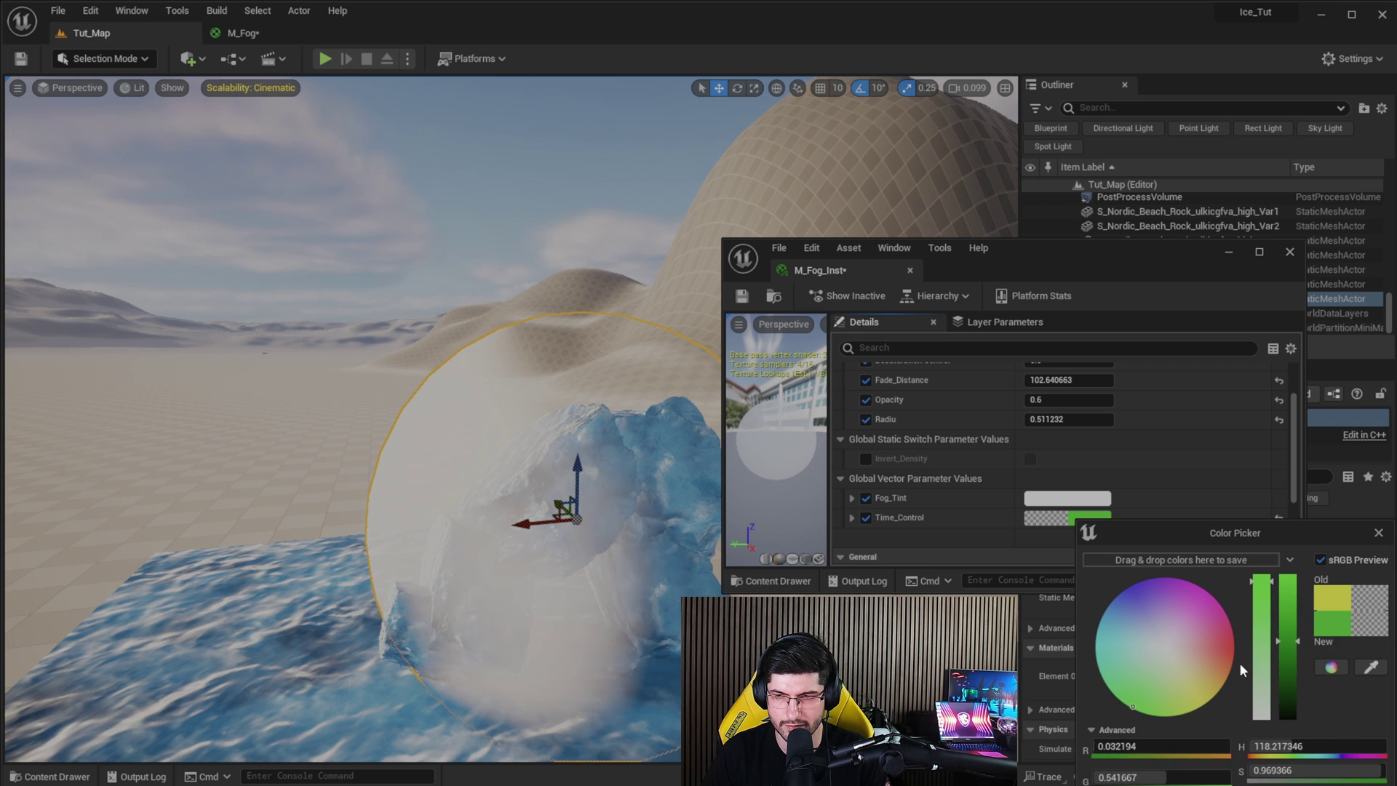
pyautogui.click(1288, 710)
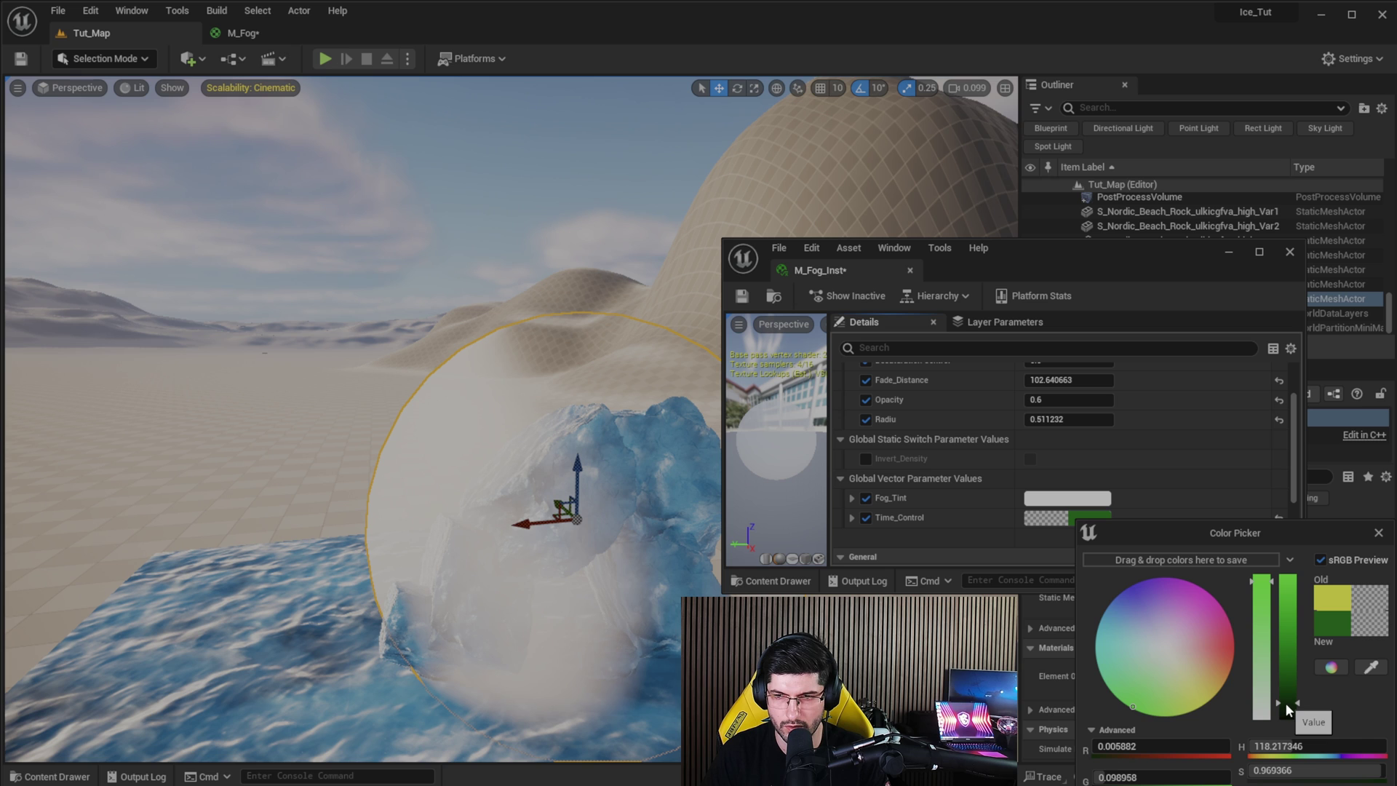
# Inspect the fog around the ice arch and rotate the fog sphere about its vertical axis
pyautogui.moveTo(626, 555); pyautogui.dragTo(539, 545, button='right')
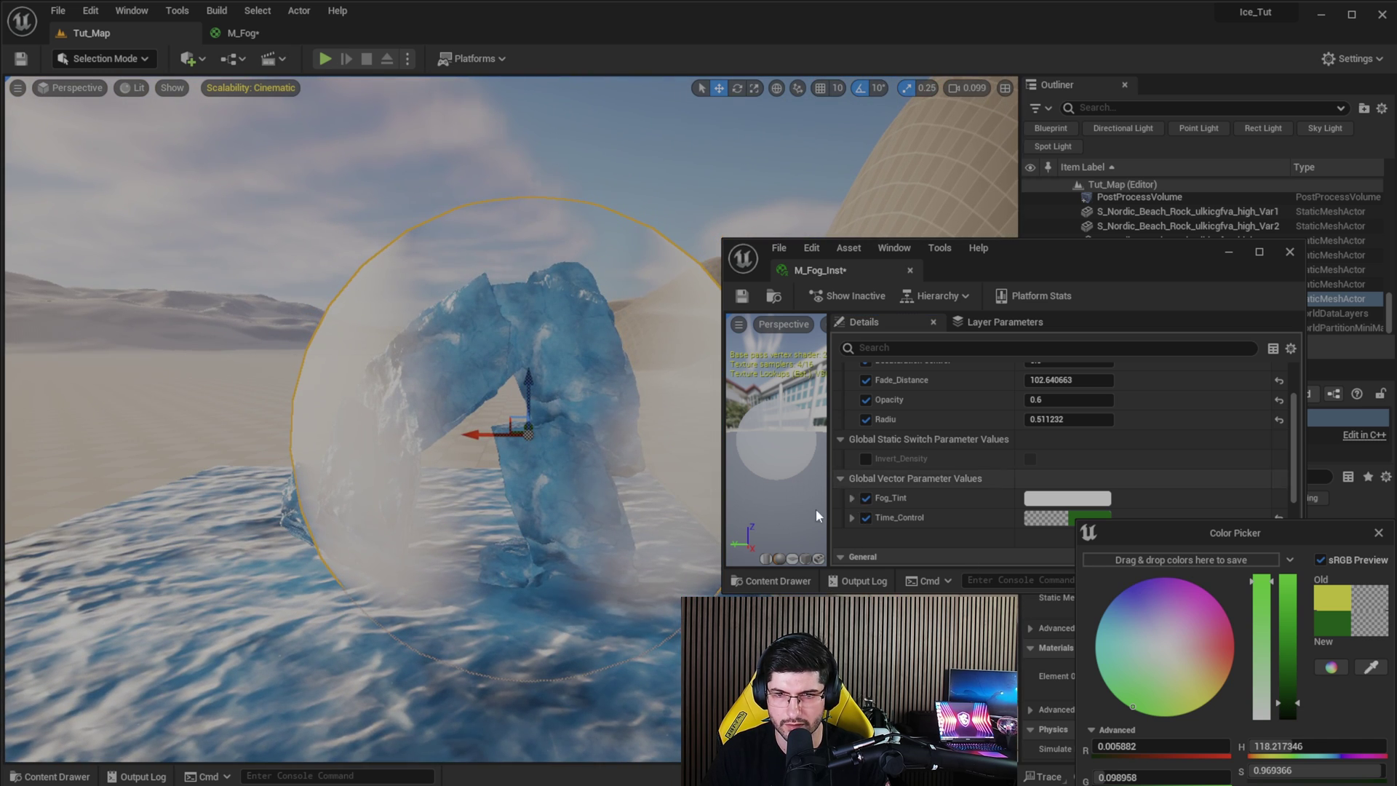
pyautogui.moveTo(450, 413); pyautogui.dragTo(487, 422, button='right')
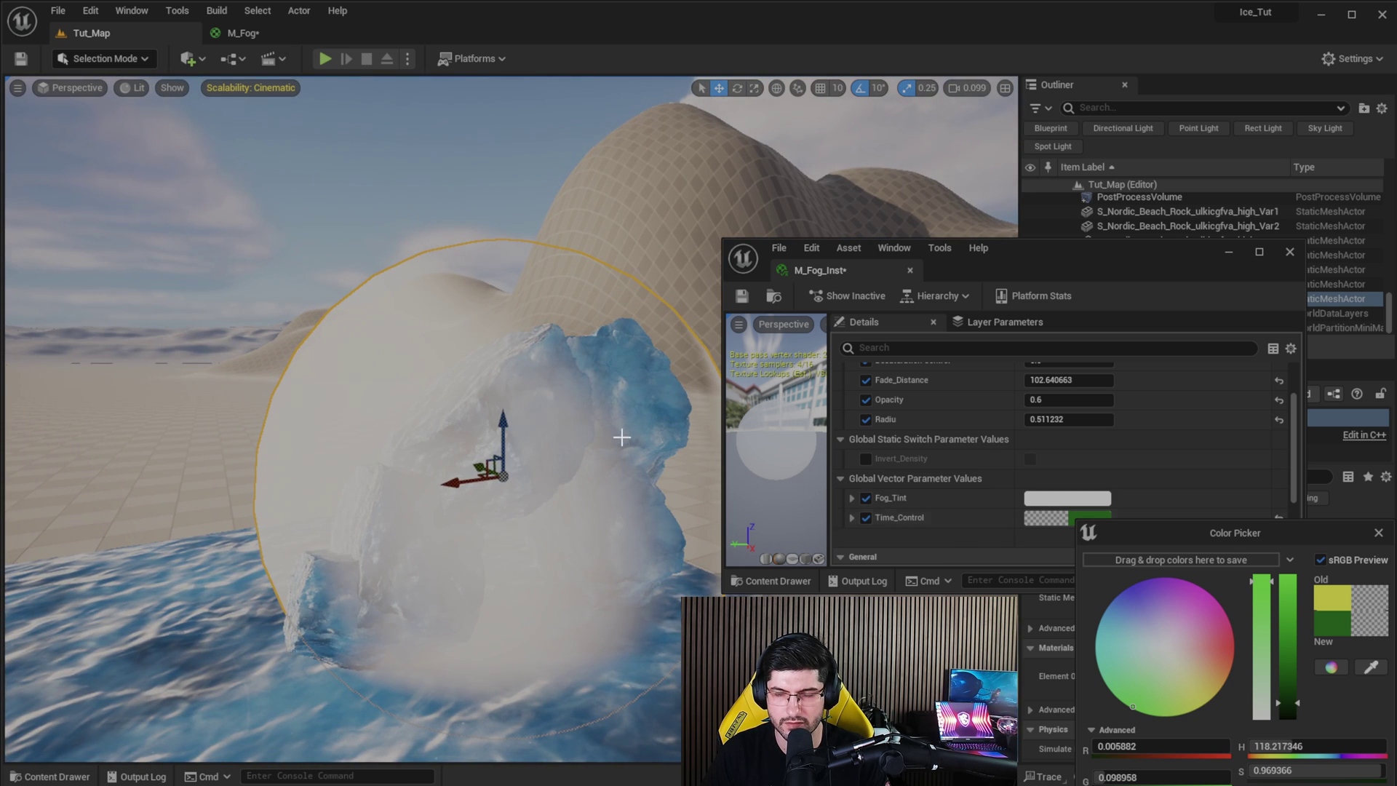
pyautogui.moveTo(407, 489); pyautogui.dragTo(426, 492, button='right')
pyautogui.press('e')
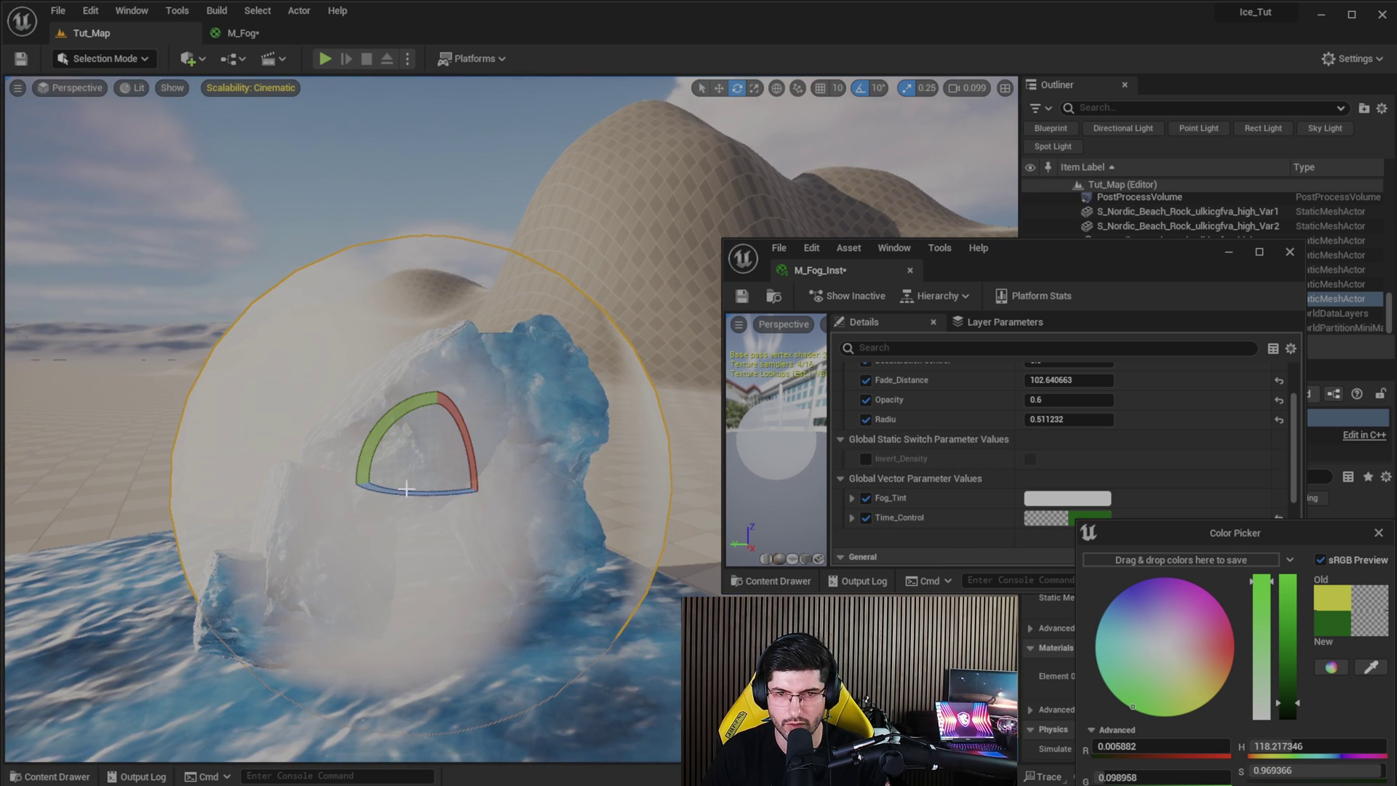
pyautogui.moveTo(454, 482); pyautogui.dragTo(597, 547)
pyautogui.moveTo(545, 571); pyautogui.dragTo(476, 557, button='right')
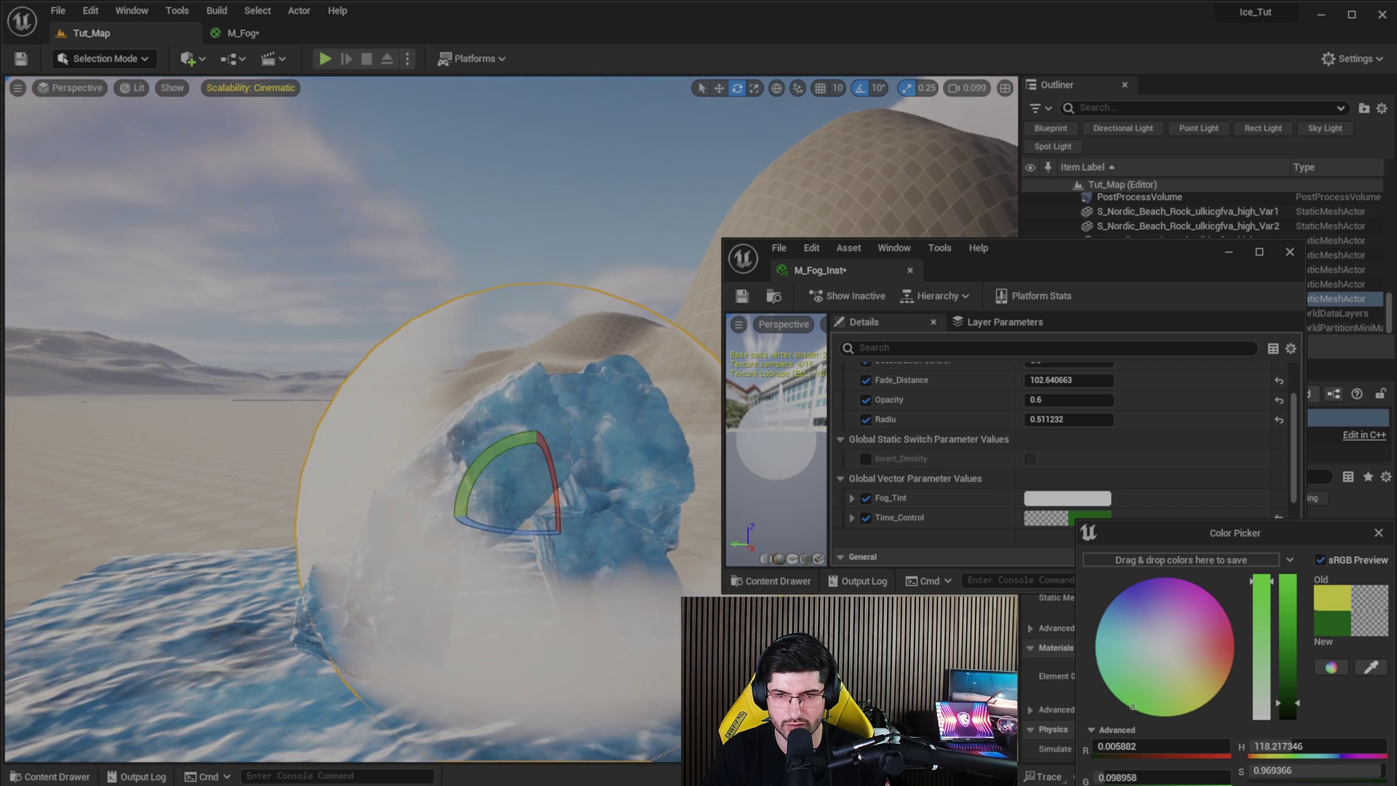
# Rotate the fog sphere further around the ice arch and check the fog coverage from several angles
pyautogui.moveTo(466, 495); pyautogui.dragTo(454, 535)
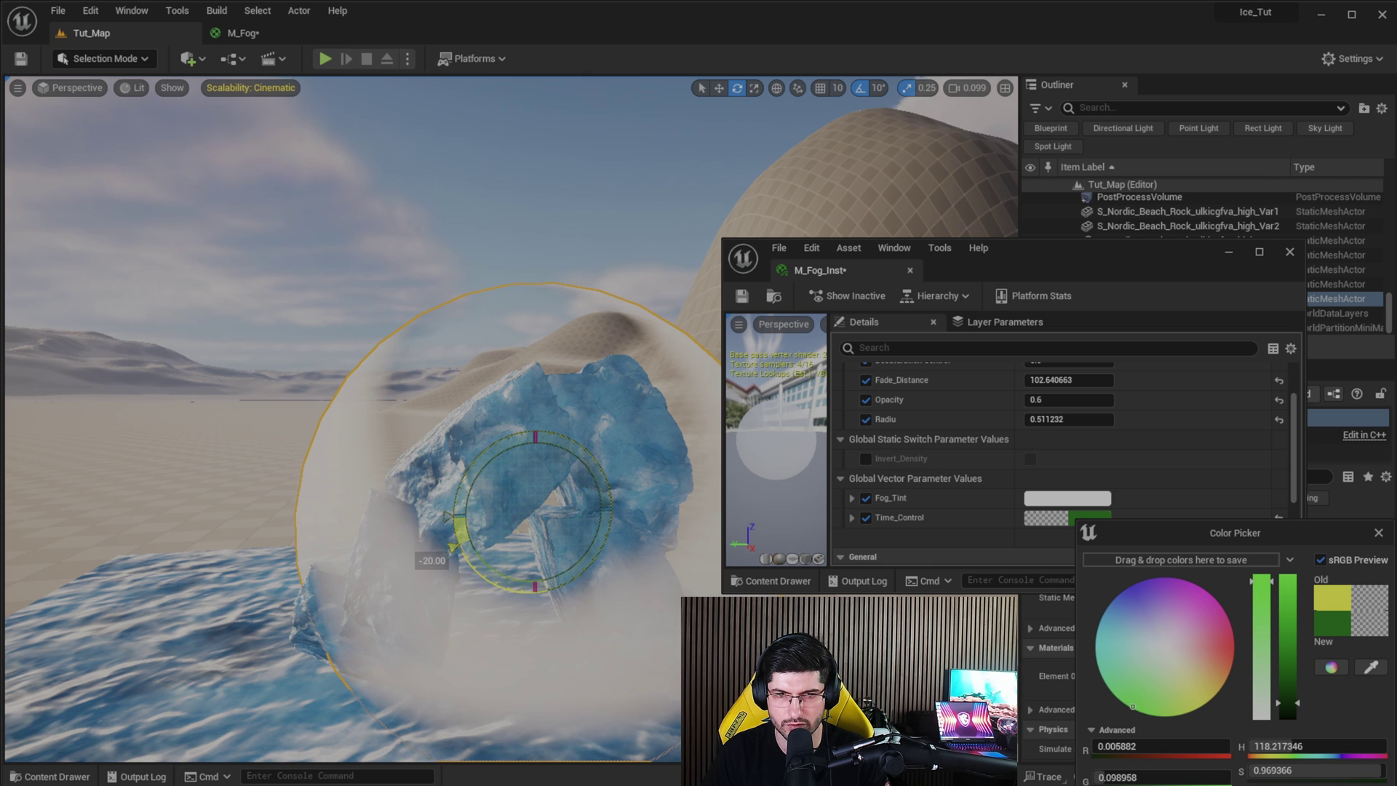
pyautogui.moveTo(558, 546); pyautogui.dragTo(537, 518, button='right')
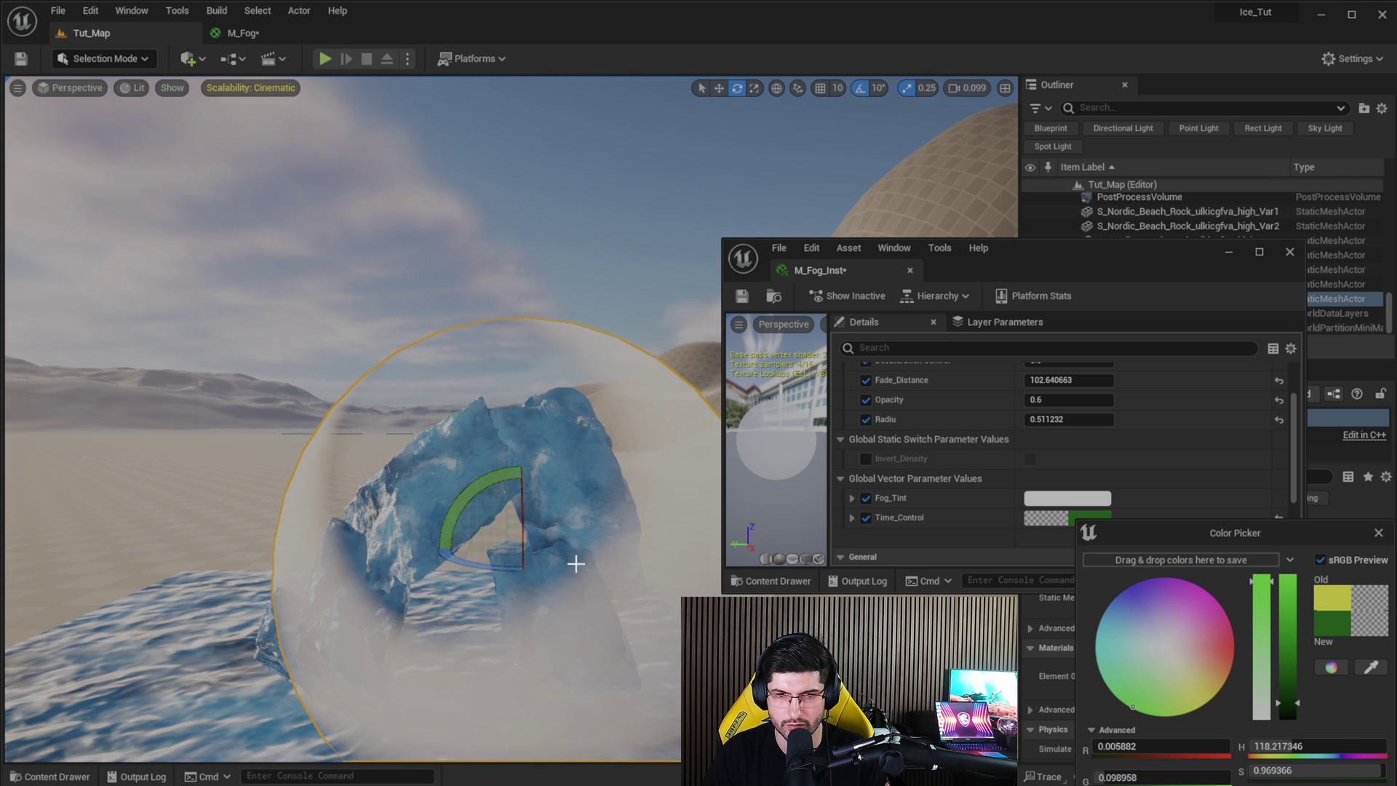
pyautogui.moveTo(415, 528)
pyautogui.mouseDown(button='right')
pyautogui.moveTo(822, 546)
pyautogui.moveTo(414, 516)
pyautogui.mouseUp(button='right')
pyautogui.moveTo(603, 550); pyautogui.dragTo(589, 684)
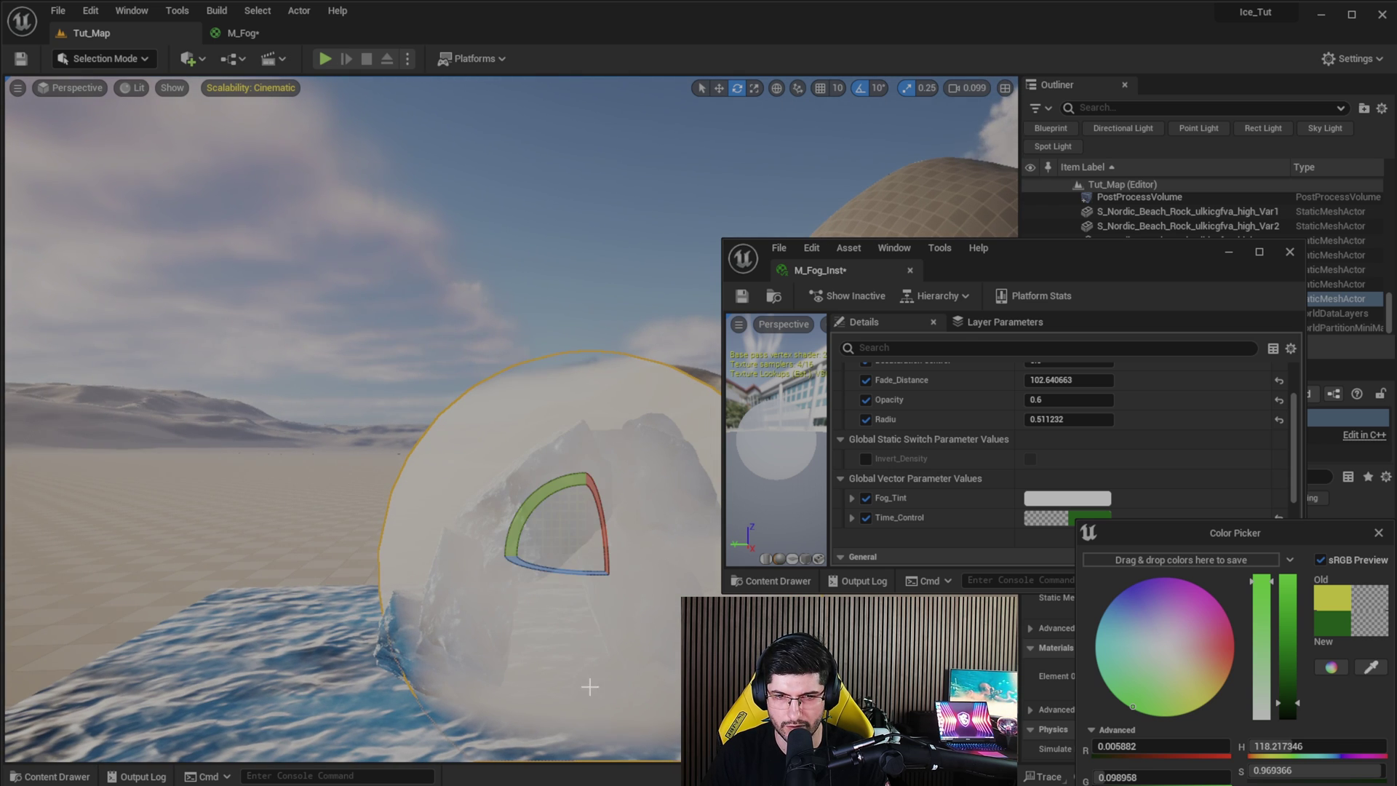
pyautogui.moveTo(590, 686); pyautogui.dragTo(717, 682, button='right')
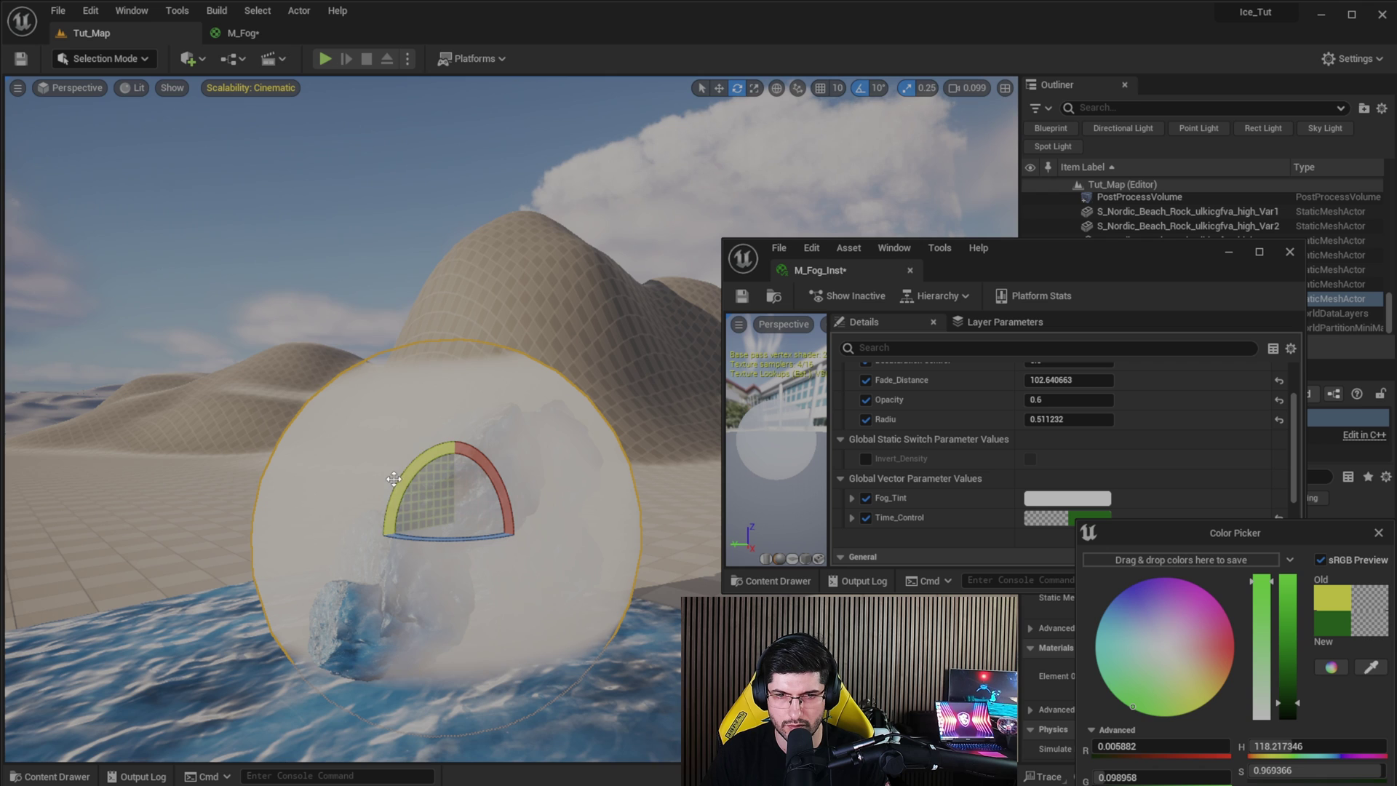
# Set Density to about 1.71 and Opacity to about 1.29 in M_Fog_Inst
pyautogui.scroll(3, 1056, 437)
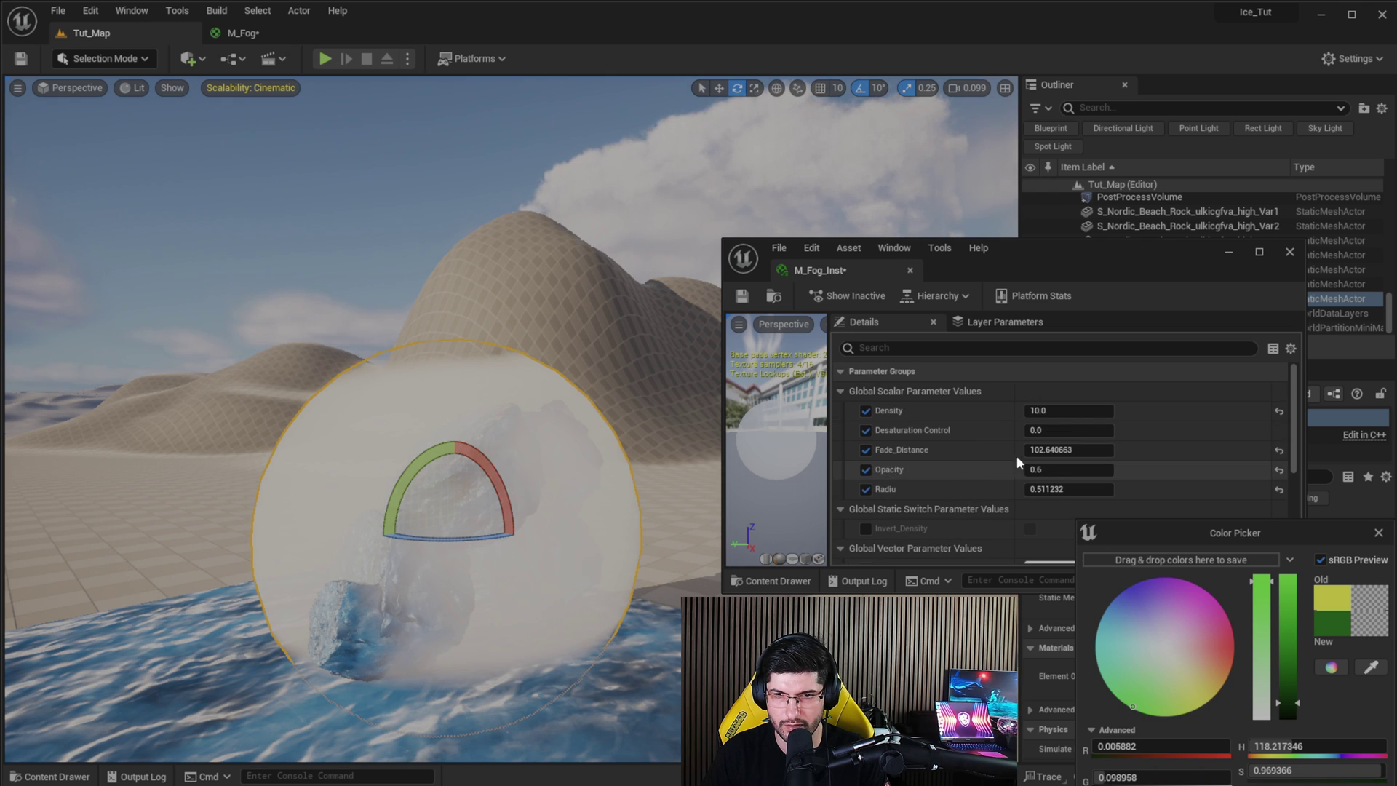
pyautogui.moveTo(1084, 418); pyautogui.dragTo(1054, 418)
pyautogui.moveTo(502, 572); pyautogui.dragTo(539, 442, button='right')
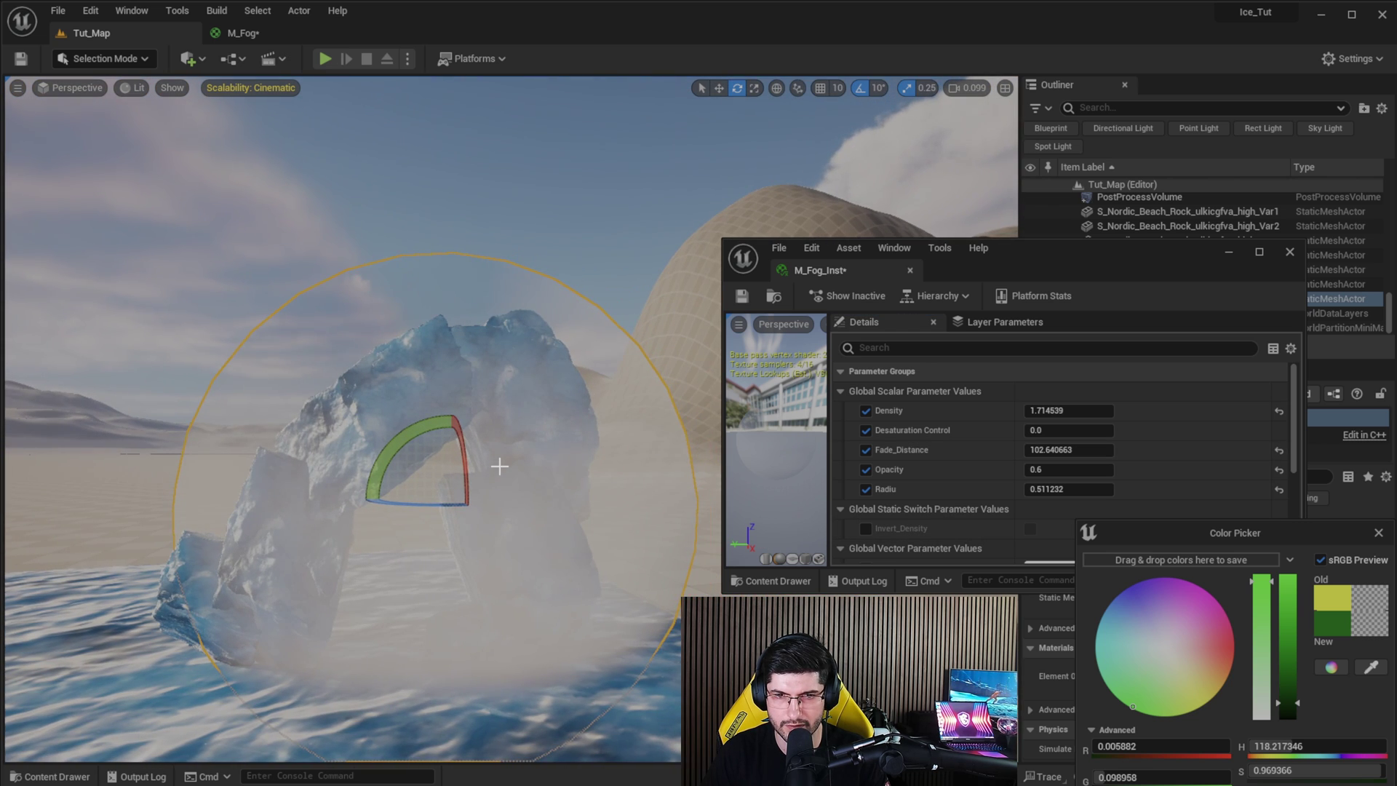
pyautogui.moveTo(469, 456); pyautogui.dragTo(415, 456)
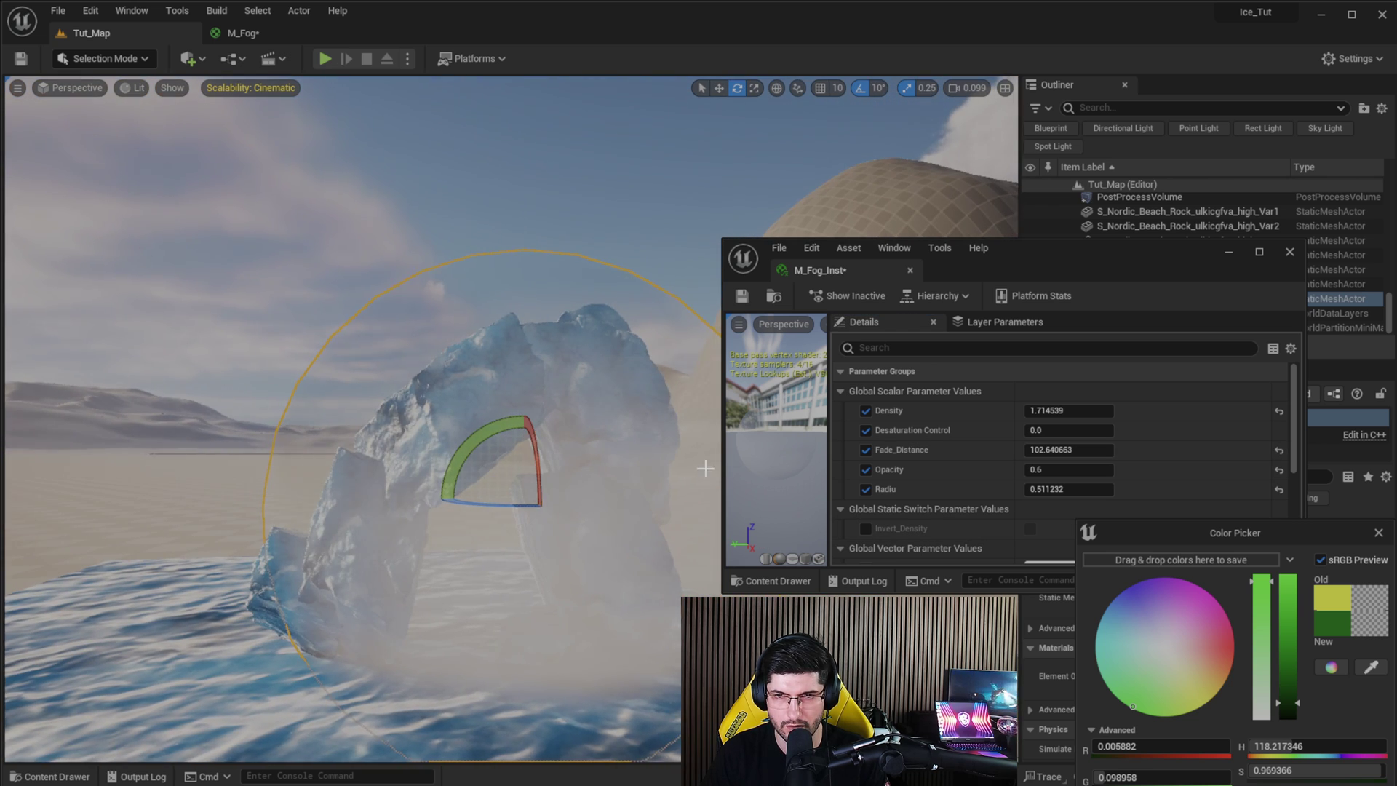
pyautogui.moveTo(1073, 468); pyautogui.dragTo(1085, 468)
pyautogui.moveTo(510, 431); pyautogui.dragTo(396, 503, button='right')
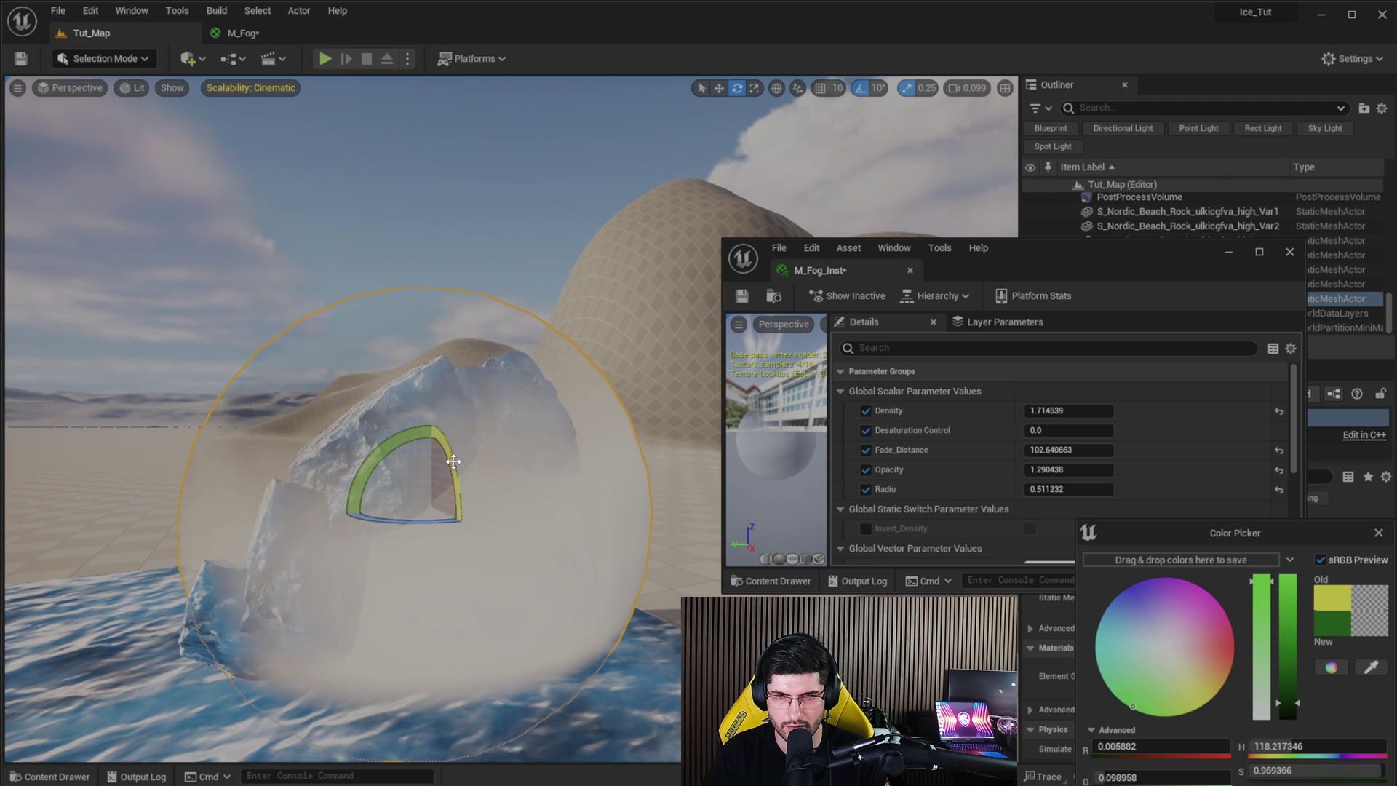
# Rotate the fog sphere about its different axes to reposition the dense fog area over the ice arch
pyautogui.moveTo(457, 477); pyautogui.dragTo(364, 677)
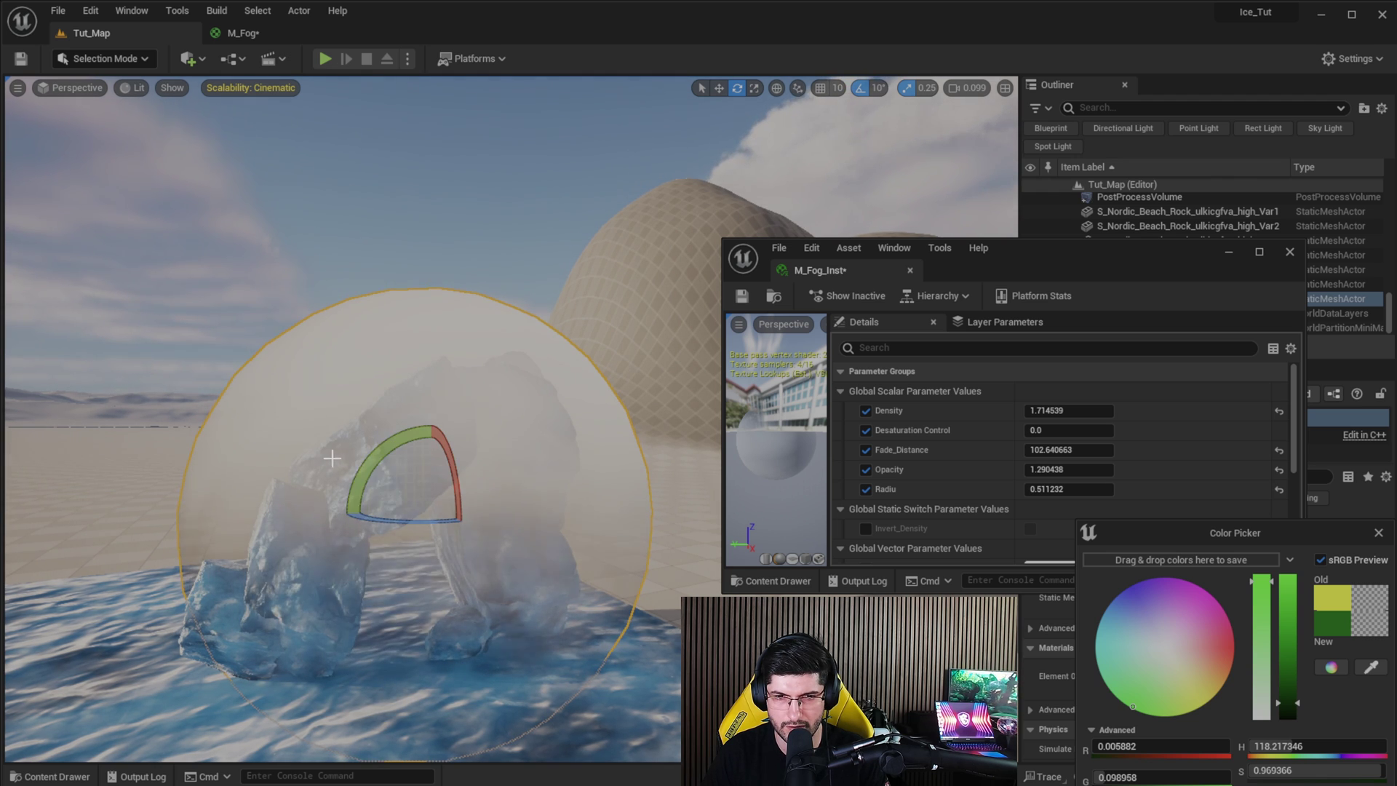
pyautogui.moveTo(368, 473); pyautogui.dragTo(449, 615)
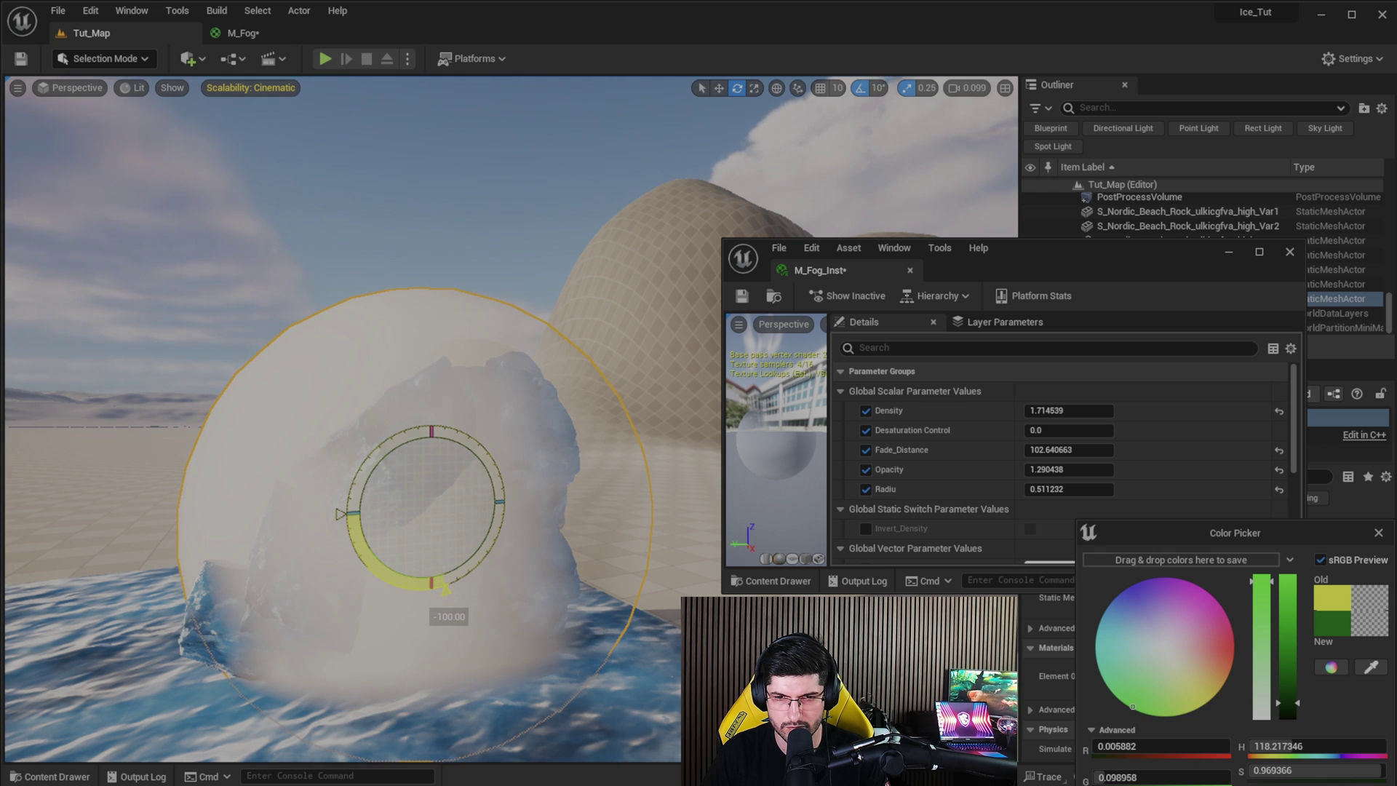
pyautogui.moveTo(679, 581)
pyautogui.mouseDown(button='right')
pyautogui.moveTo(582, 580)
pyautogui.moveTo(678, 581)
pyautogui.mouseUp(button='right')
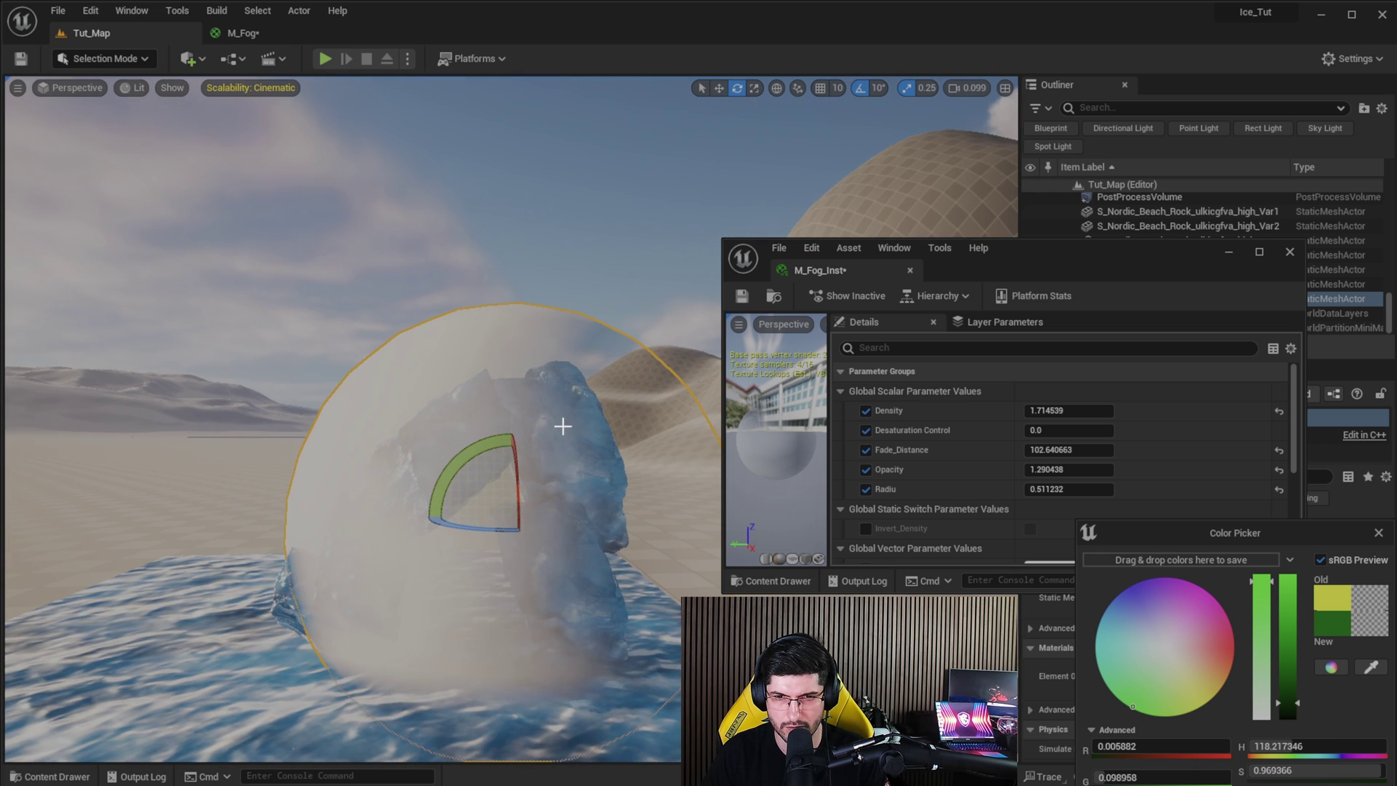
pyautogui.moveTo(391, 434); pyautogui.dragTo(430, 435, button='right')
pyautogui.moveTo(379, 447); pyautogui.dragTo(374, 453)
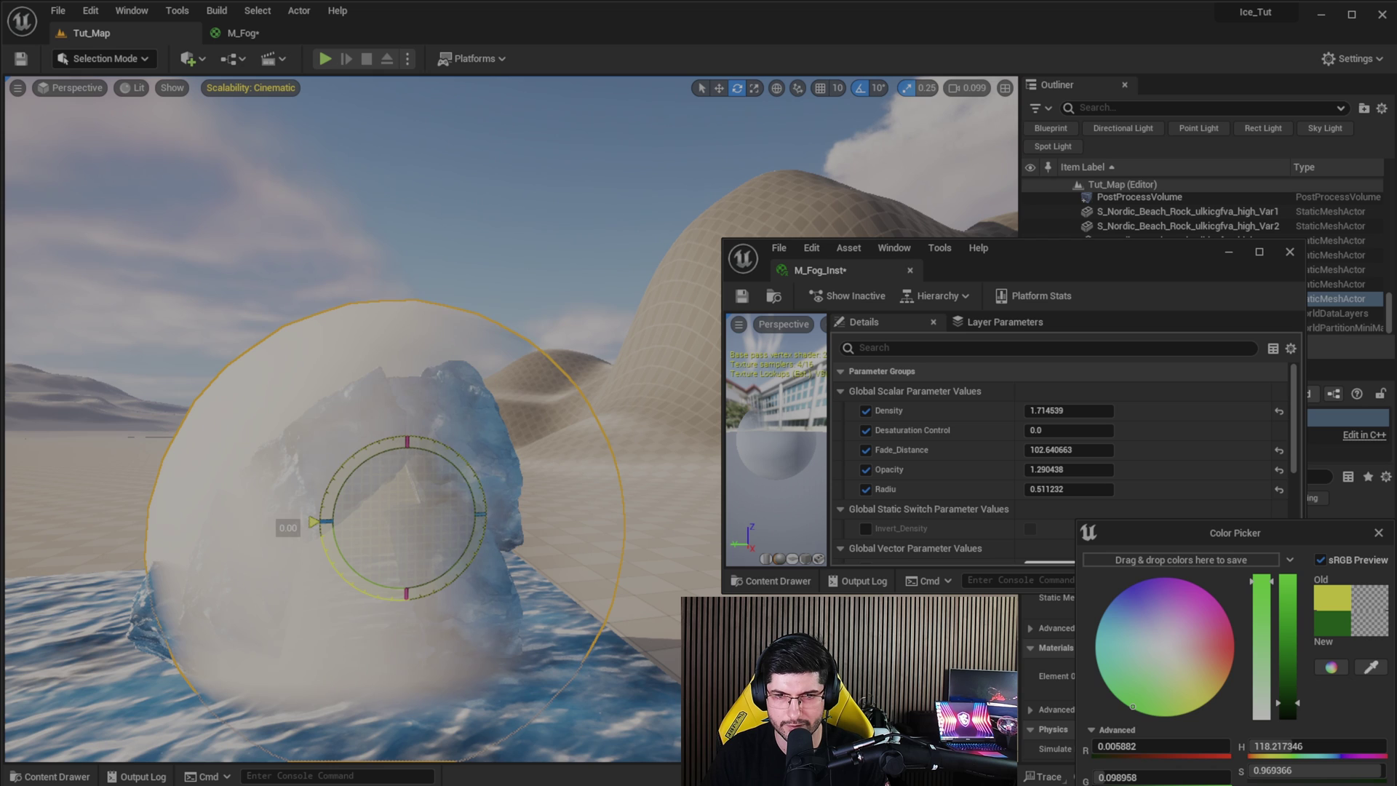
pyautogui.moveTo(320, 509); pyautogui.dragTo(362, 430)
# Scale the fog sphere up uniformly so it encloses more of the ice arch
pyautogui.press('w')
pyautogui.press('r')
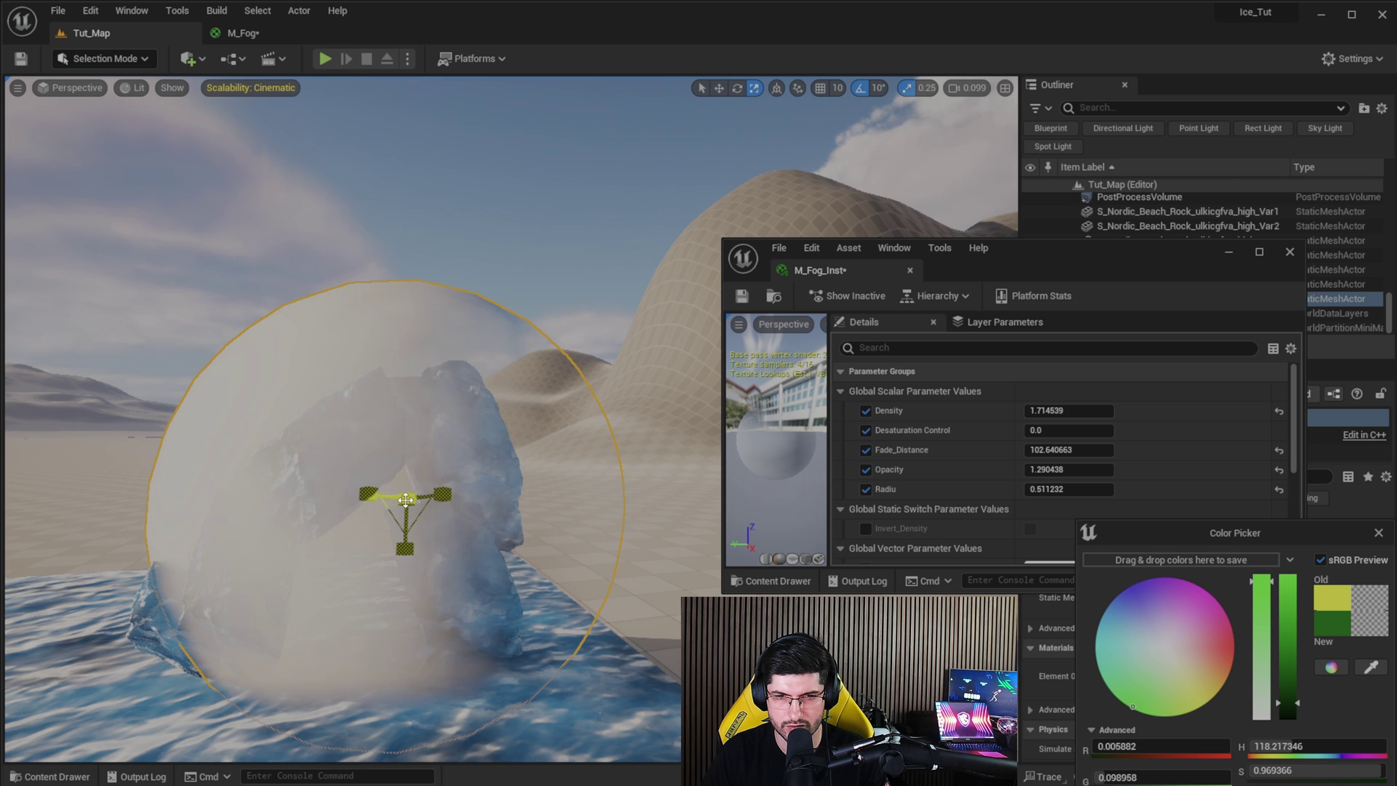
pyautogui.moveTo(405, 498); pyautogui.dragTo(441, 488)
pyautogui.moveTo(441, 488); pyautogui.dragTo(357, 494, button='right')
pyautogui.press('s')
# Set Density to about 2.33 and Fade_Distance to about 814 in M_Fog_Inst
pyautogui.scroll(3, 437, 489)
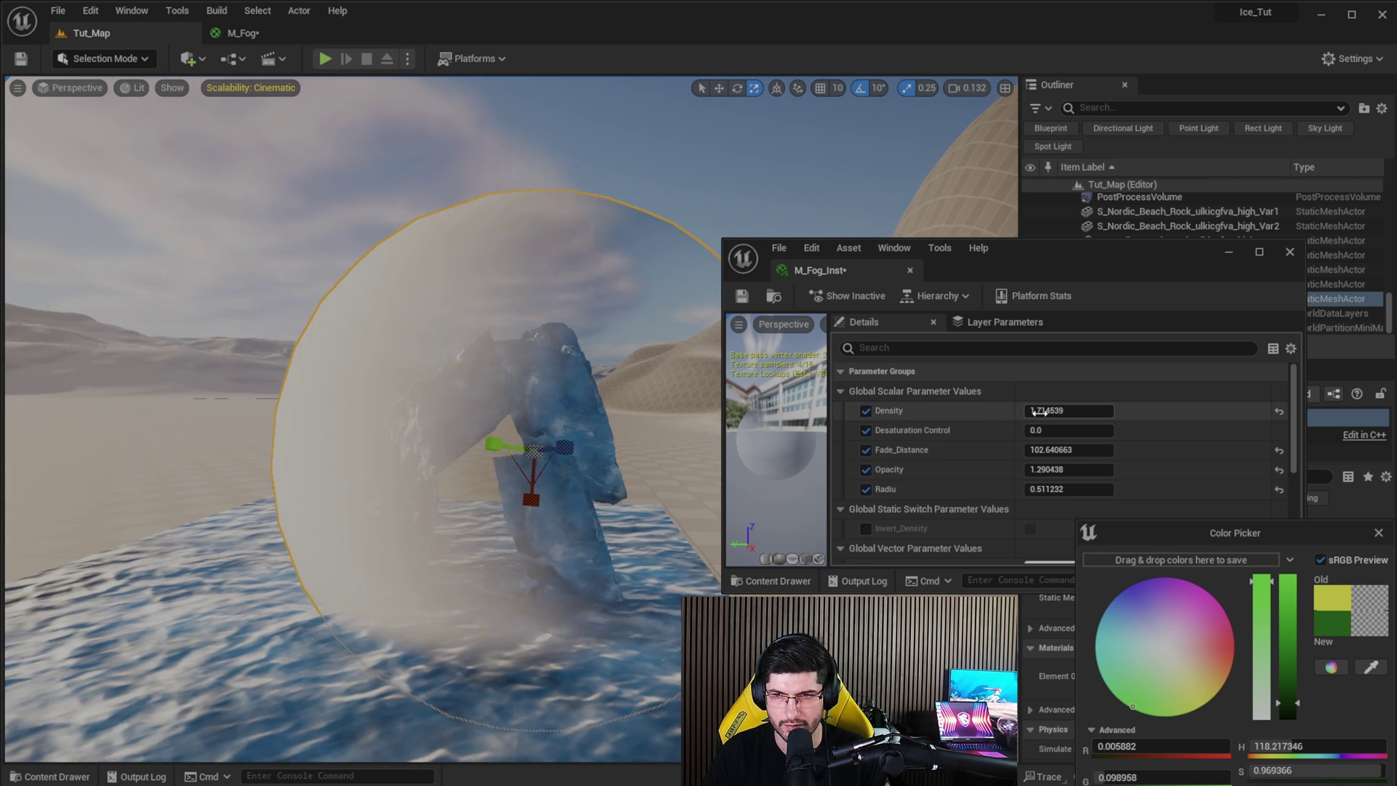
pyautogui.moveTo(1053, 412); pyautogui.dragTo(1085, 450)
pyautogui.moveTo(405, 406)
pyautogui.mouseDown(button='right')
pyautogui.moveTo(445, 396)
pyautogui.moveTo(404, 406)
pyautogui.mouseUp(button='right')
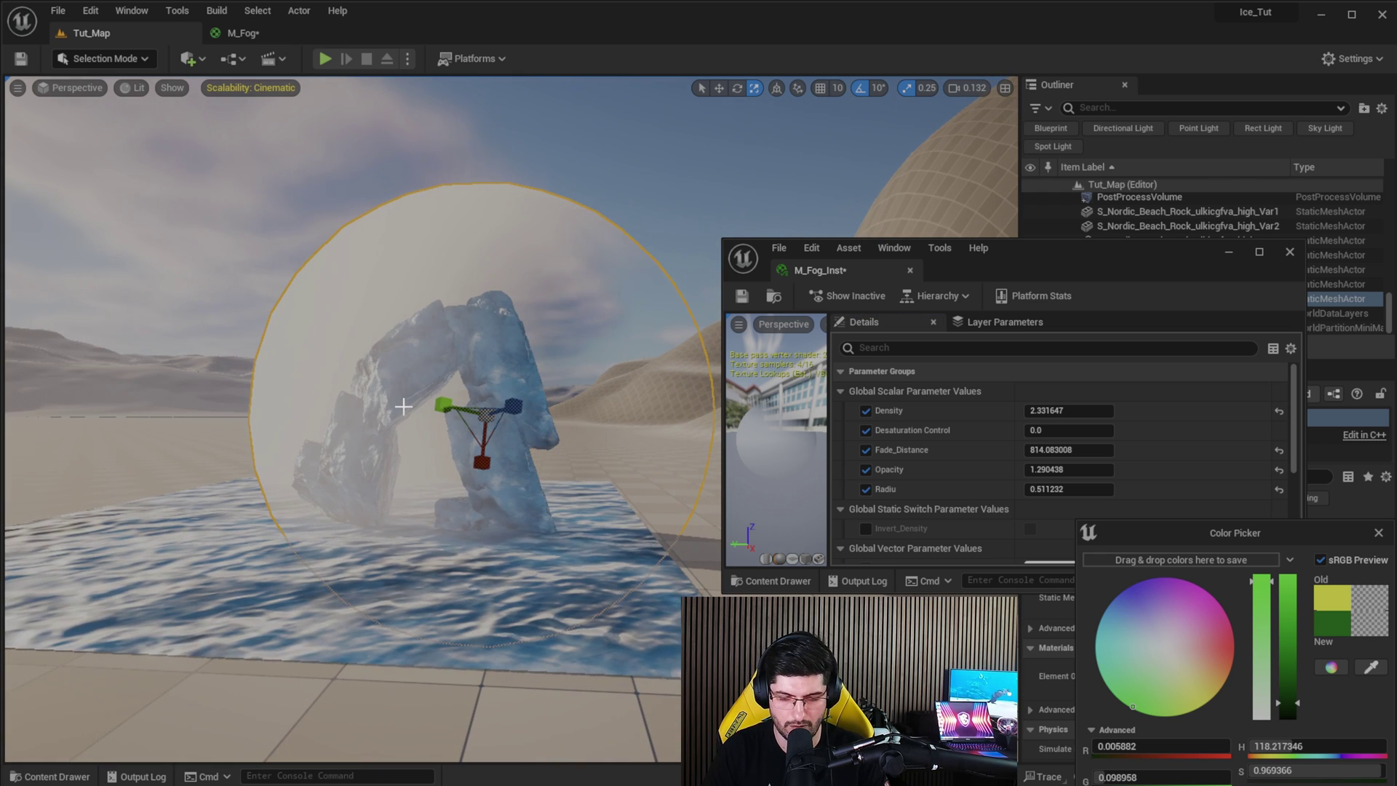
# Change the sun direction to try a sunset look and settle on neutral daylight for the scene
pyautogui.hotkey('ctrl', 'l')
pyautogui.keyDown('alt'); pyautogui.moveTo(403, 406); pyautogui.dragTo(256, 416); pyautogui.keyUp('alt')
pyautogui.hotkey('ctrl', 'l')
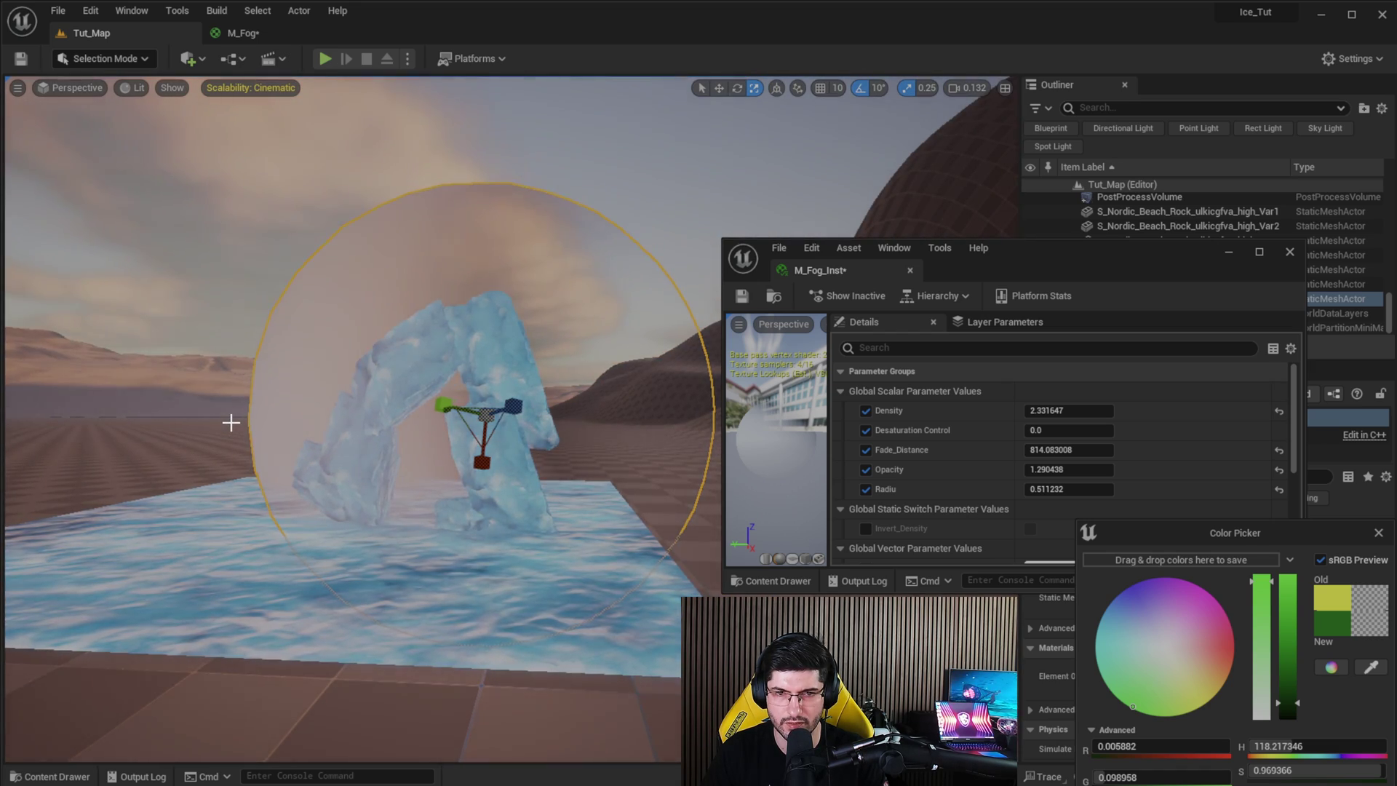
pyautogui.hotkey('ctrl', 'l')
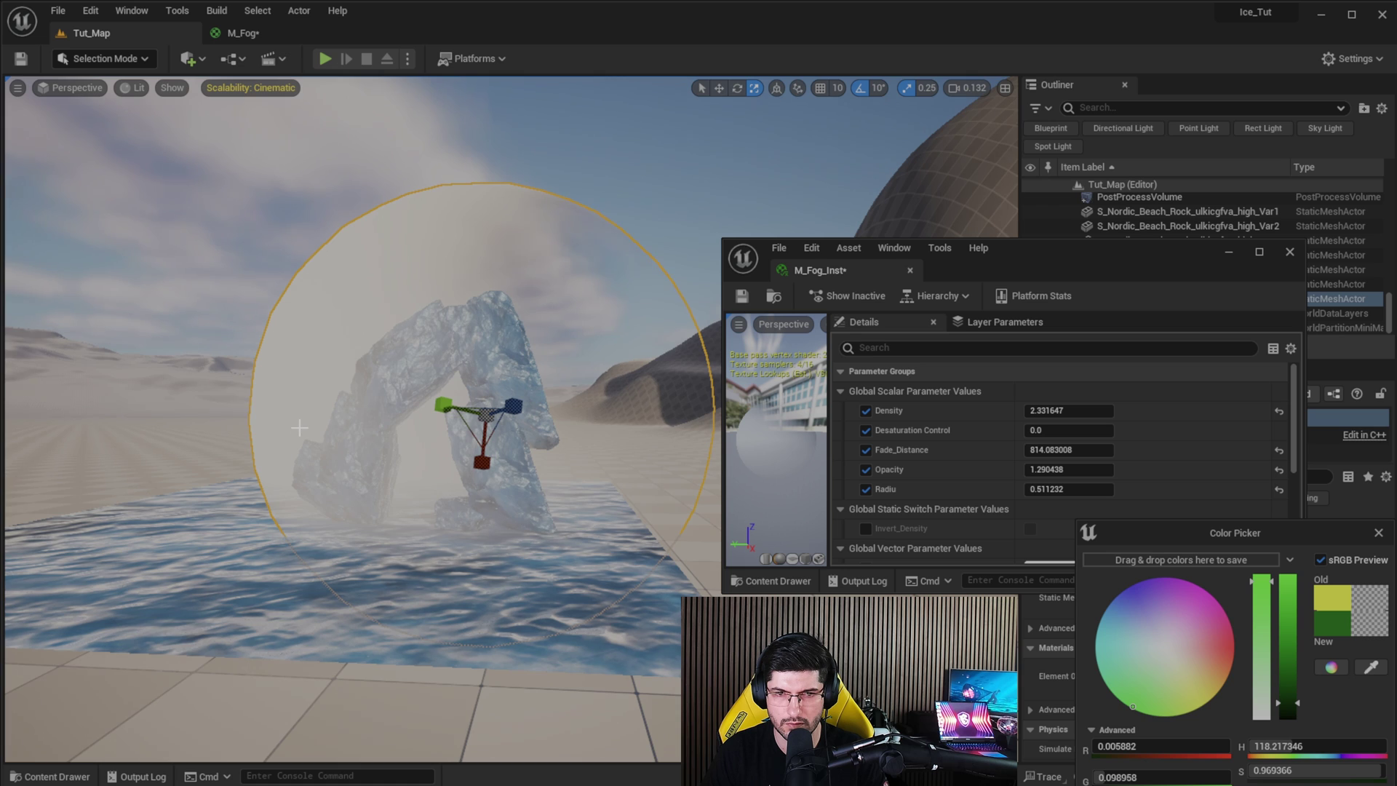
pyautogui.moveTo(299, 427); pyautogui.dragTo(327, 417, button='right')
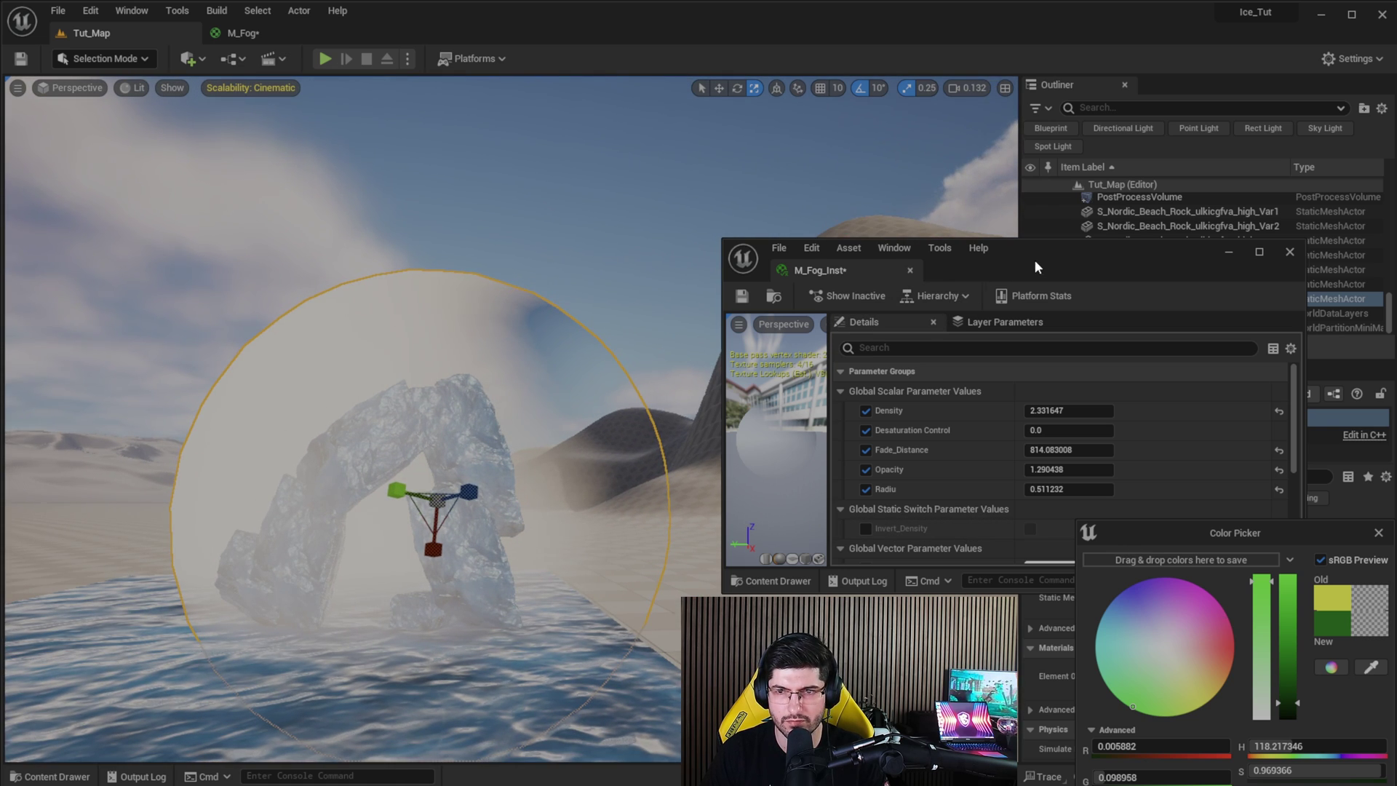
# Move the M_Fog_Inst window aside and add a PreviousFrameSwitch node below the opacity Multiply in the M_Fog graph
pyautogui.moveTo(1035, 262); pyautogui.dragTo(1396, 280)
pyautogui.click(245, 34)
pyautogui.moveTo(849, 453); pyautogui.dragTo(685, 182, button='right')
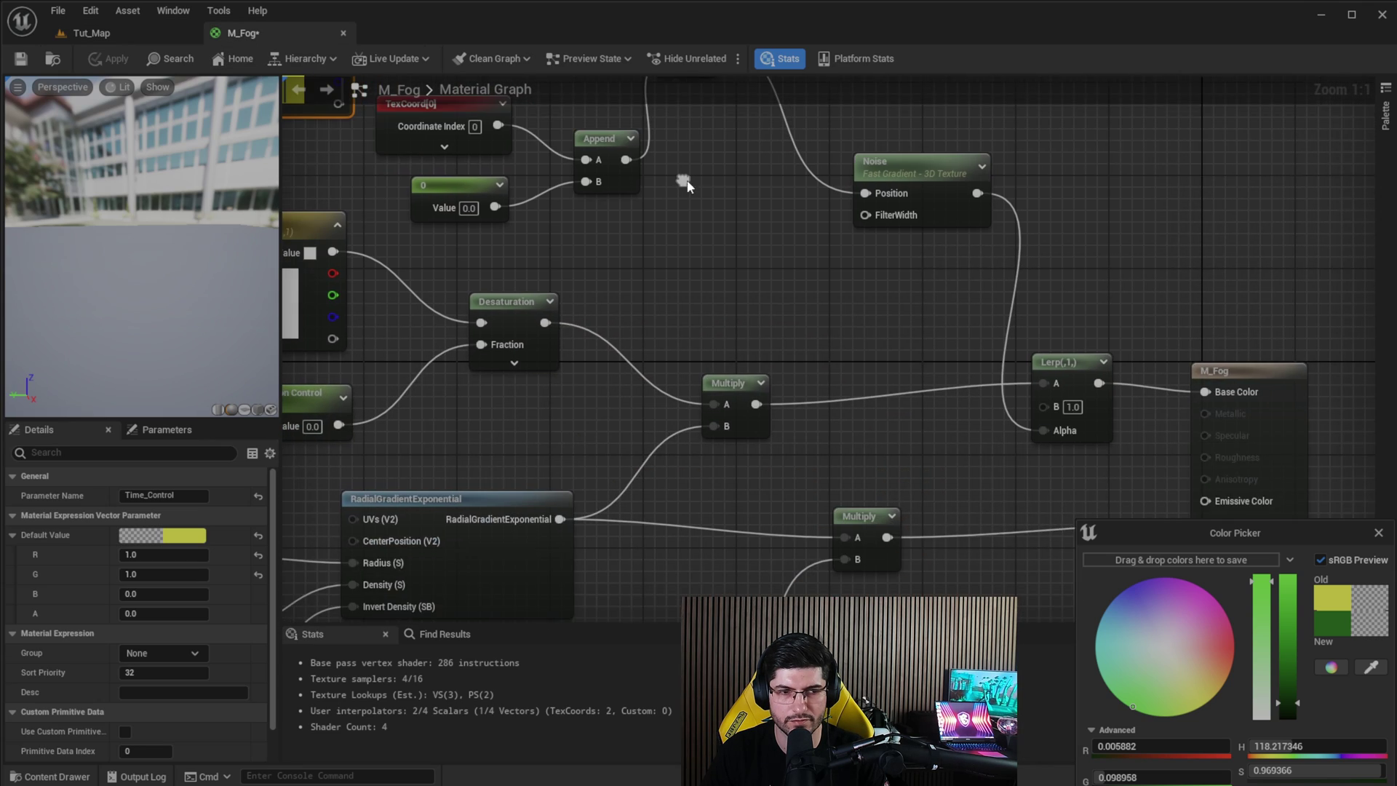
pyautogui.scroll(-2, 686, 181)
pyautogui.moveTo(755, 354); pyautogui.dragTo(663, 298, button='right')
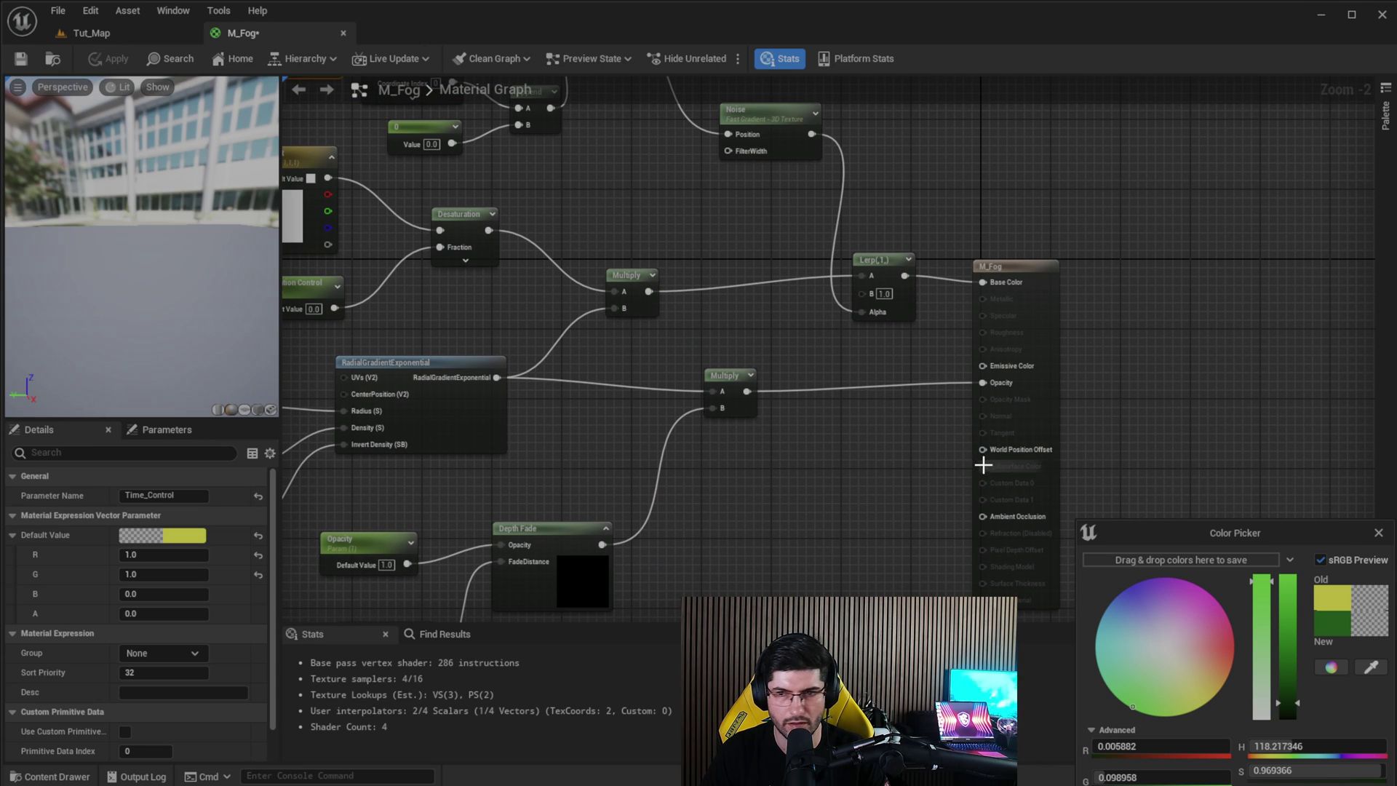
pyautogui.moveTo(761, 508); pyautogui.dragTo(745, 492, button='right')
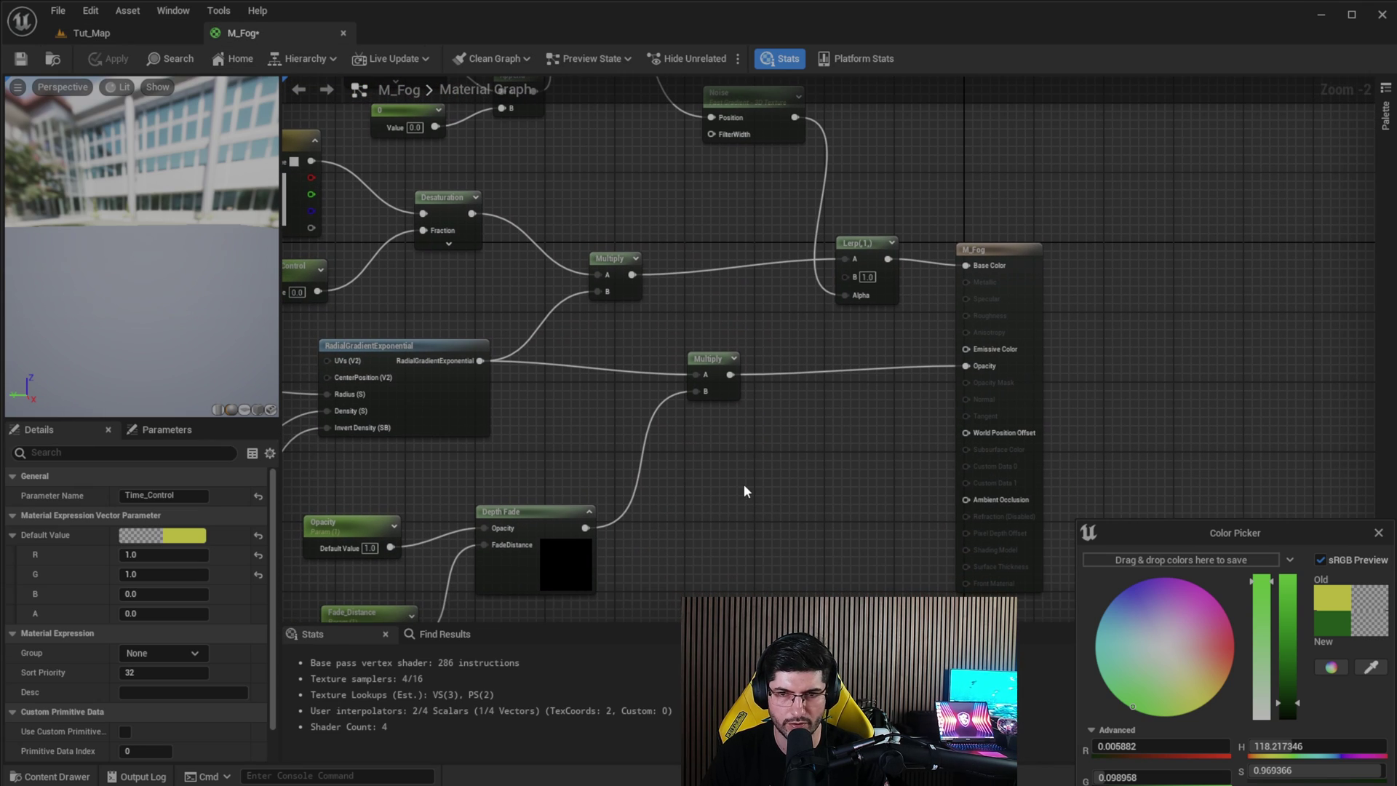
pyautogui.rightClick(745, 491)
pyautogui.write('previous')
pyautogui.press('Return')
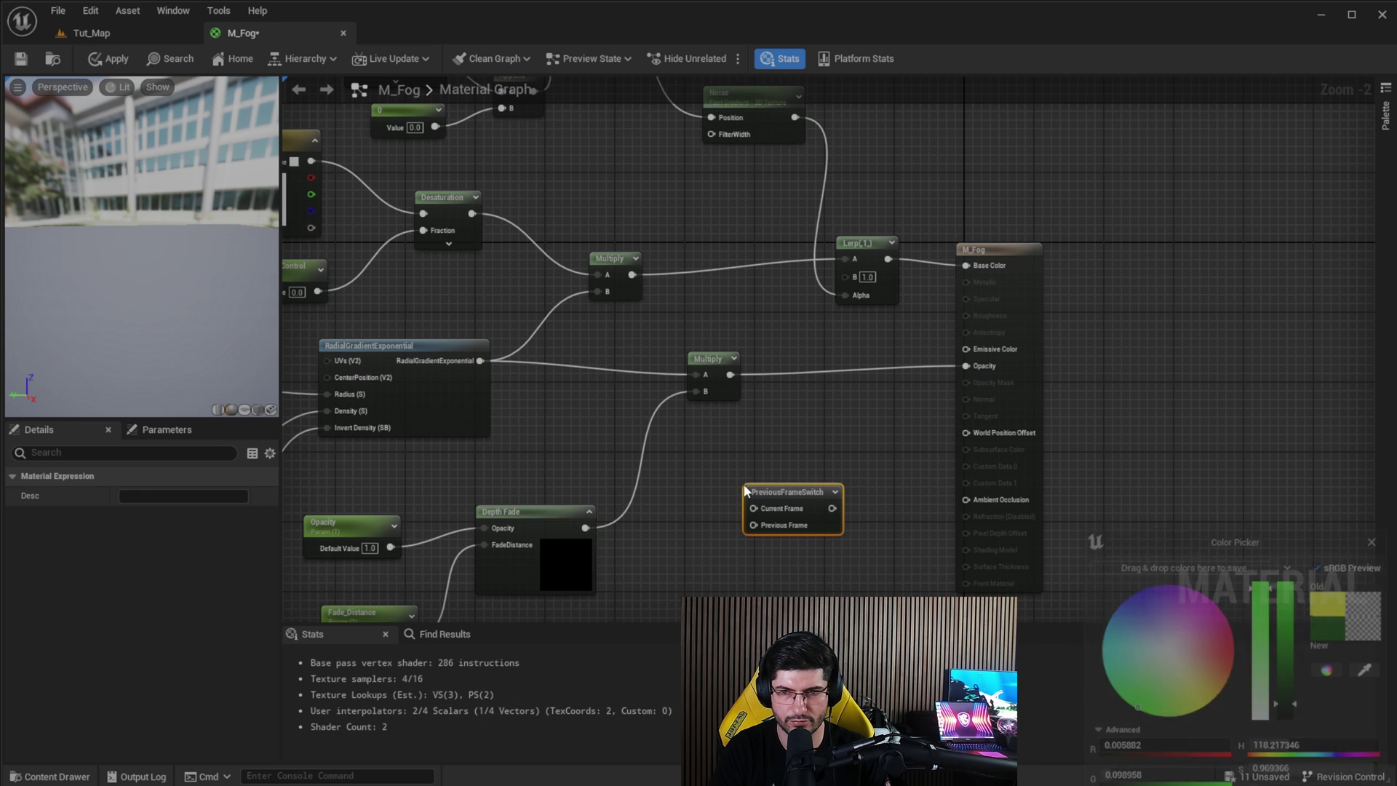
pyautogui.scroll(-2, 658, 430)
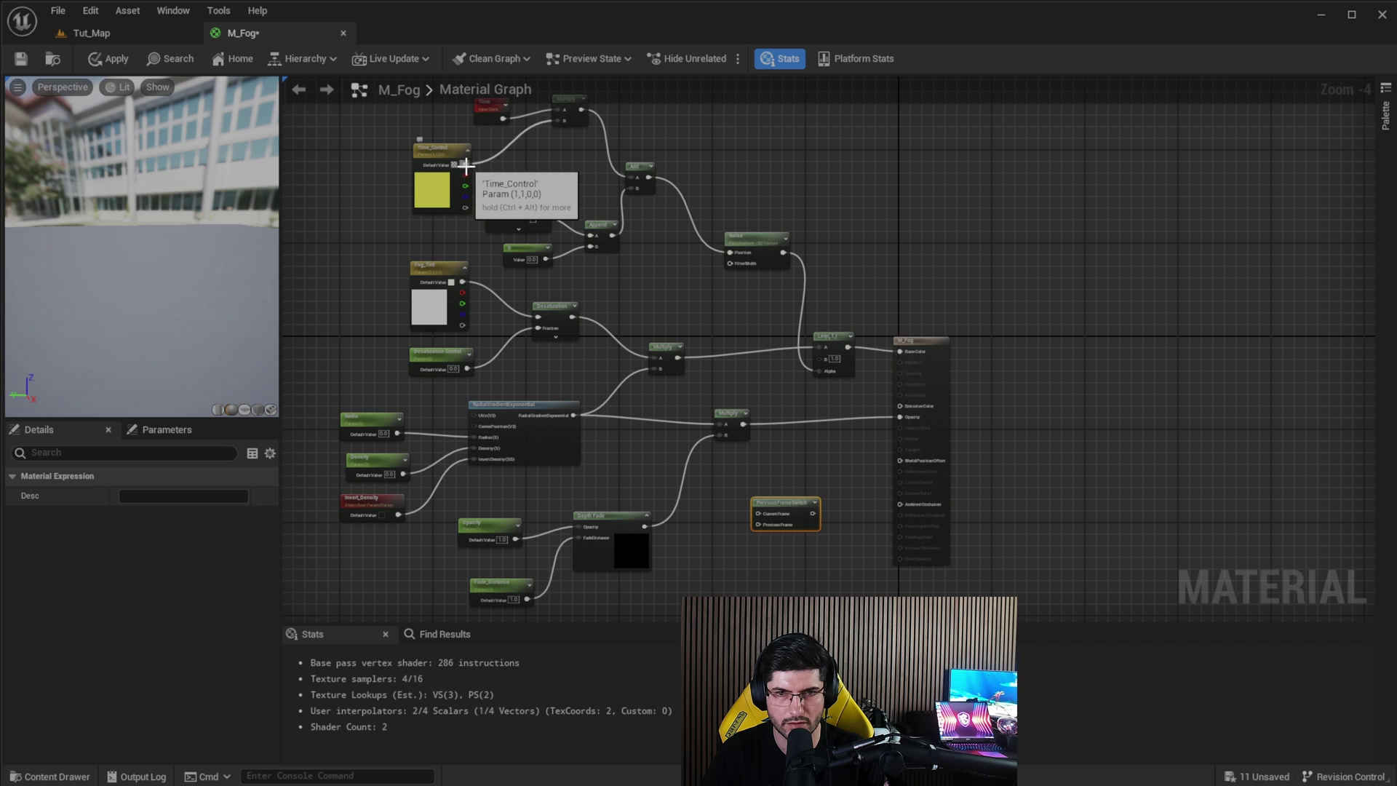
# Feed Time_Control into Previous Frame and a 0 constant into Current Frame, and connect the PreviousFrameSwitch output to World Position Offset
pyautogui.moveTo(466, 164); pyautogui.dragTo(762, 524)
pyautogui.scroll(4, 760, 523)
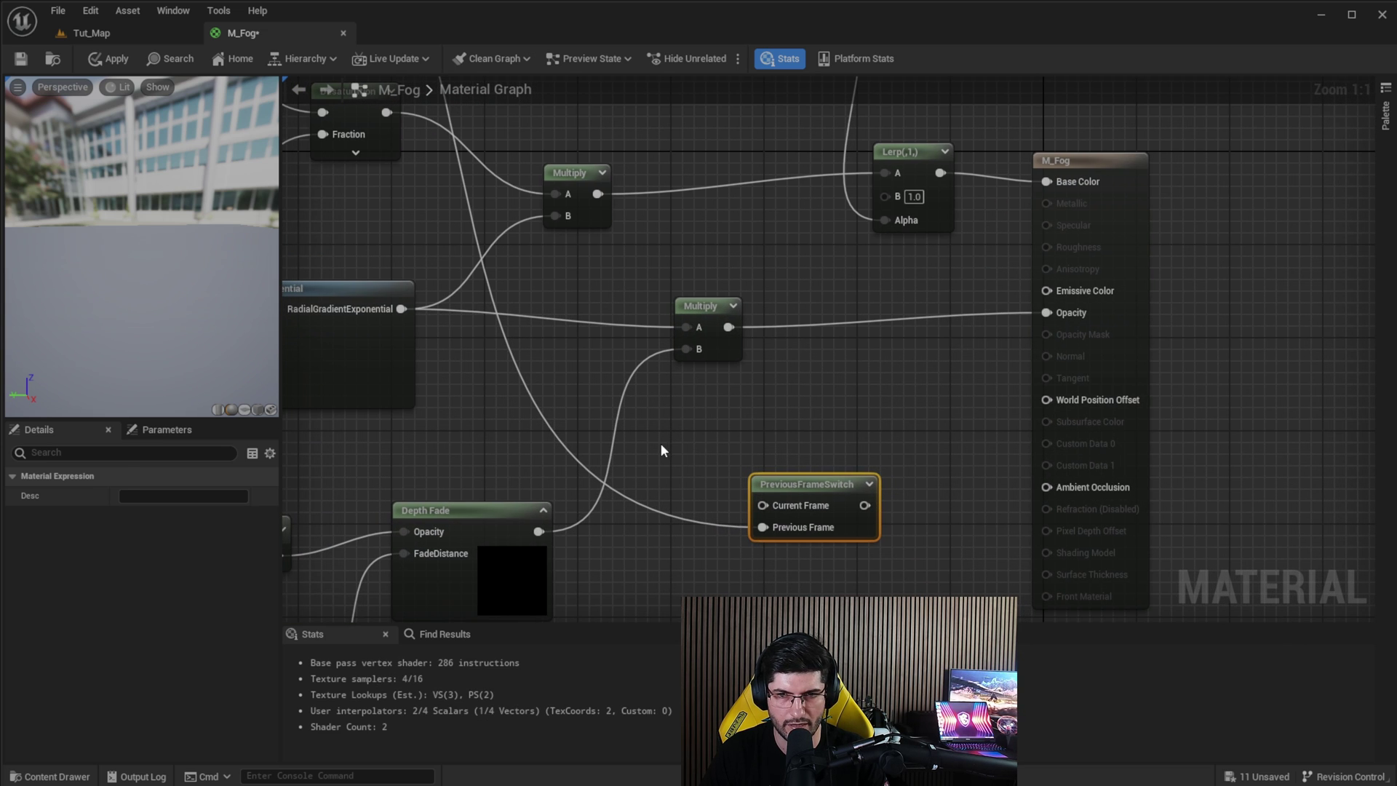
pyautogui.click(661, 445)
pyautogui.moveTo(773, 511); pyautogui.dragTo(769, 508)
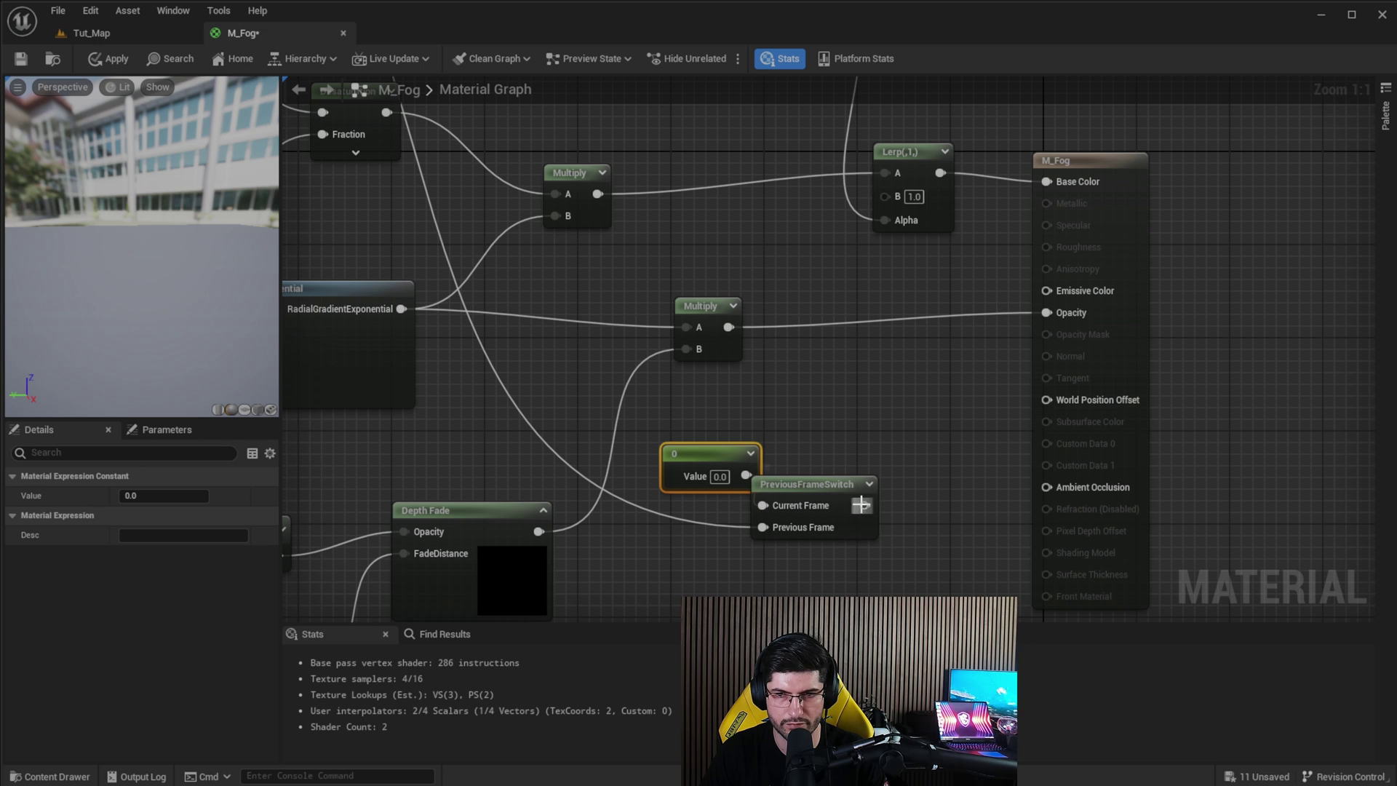
pyautogui.moveTo(865, 505); pyautogui.dragTo(1046, 399)
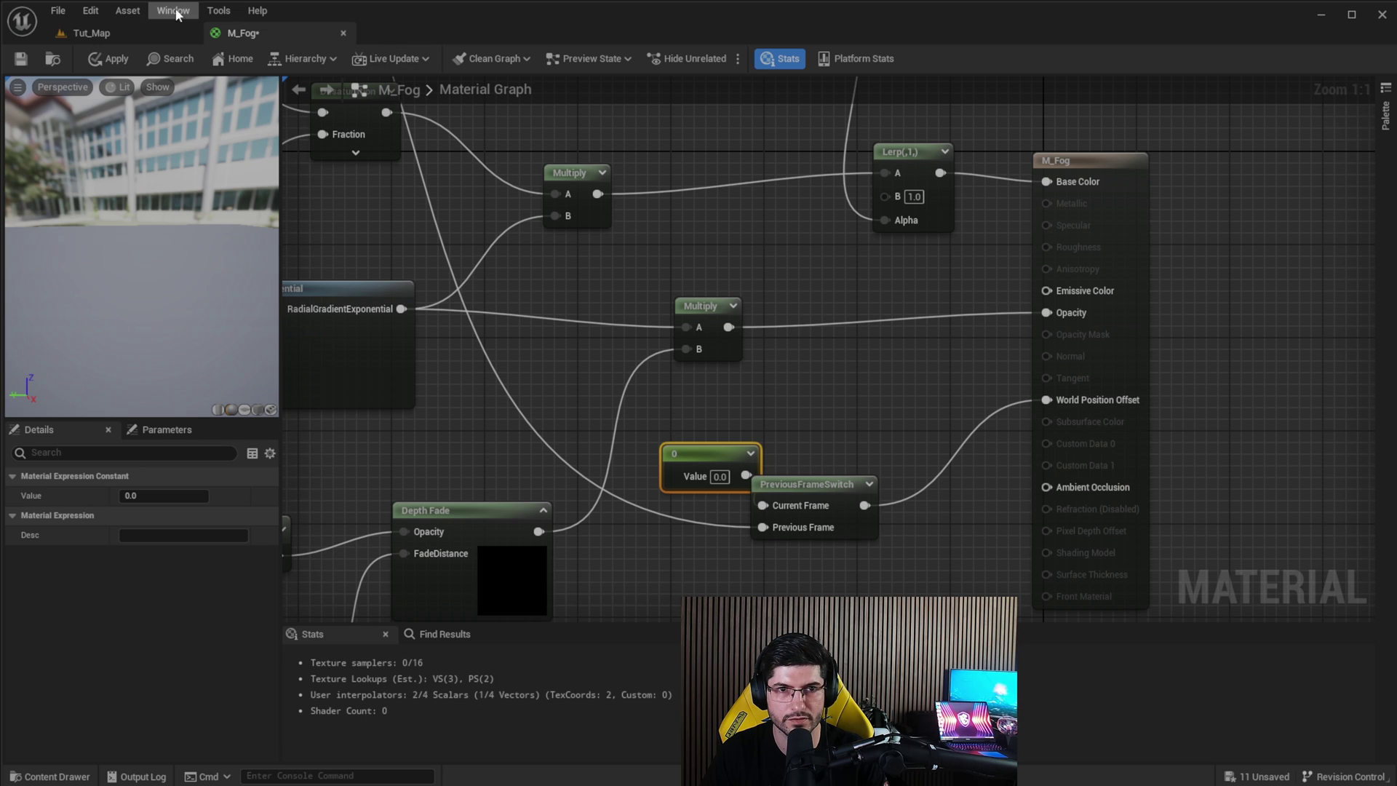
# Return to the Tut_Map level and rotate the fog sphere to shift its noise pattern around the arch
pyautogui.click(115, 35)
pyautogui.moveTo(594, 451); pyautogui.dragTo(560, 461, button='right')
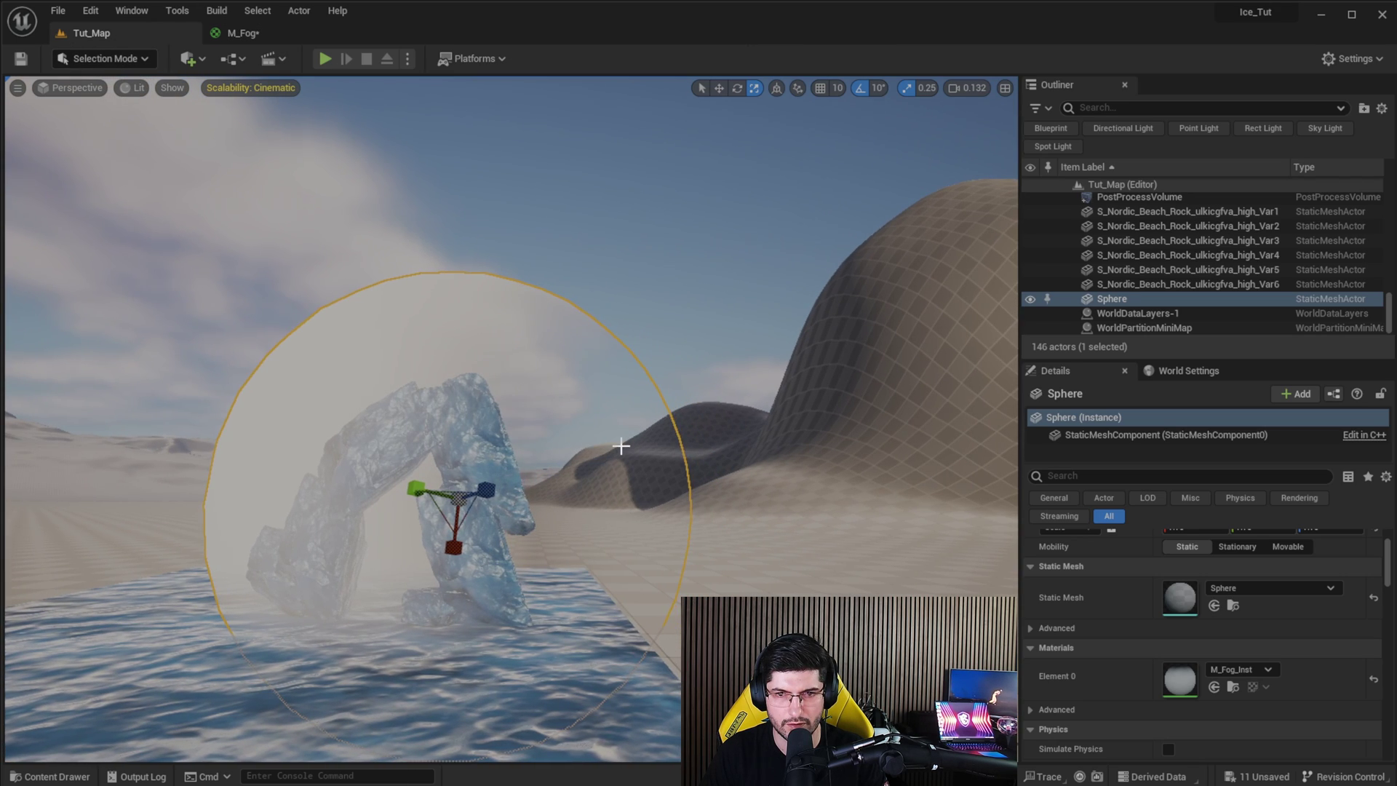
pyautogui.press('w')
pyautogui.moveTo(502, 518); pyautogui.dragTo(466, 518, button='right')
pyautogui.press('e')
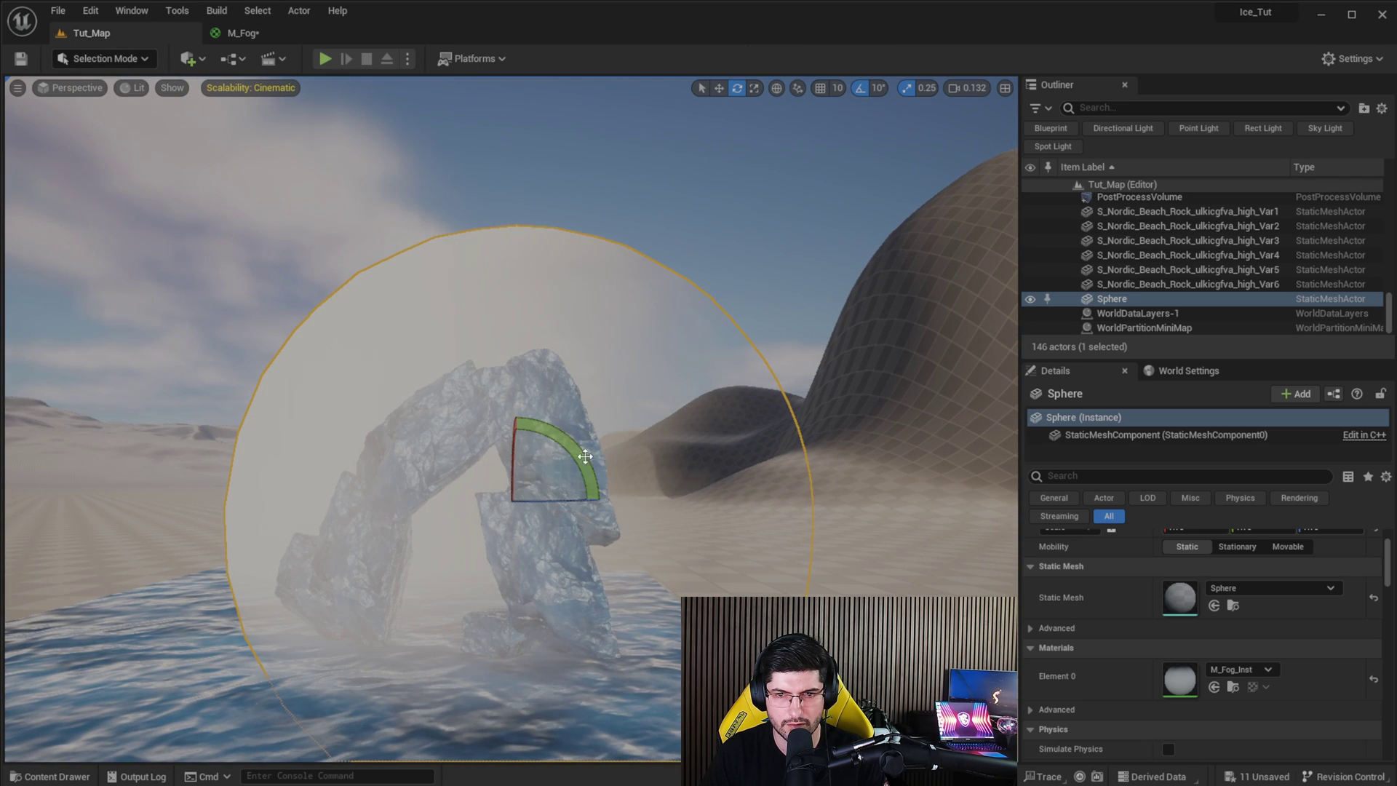
pyautogui.moveTo(585, 456); pyautogui.dragTo(767, 524)
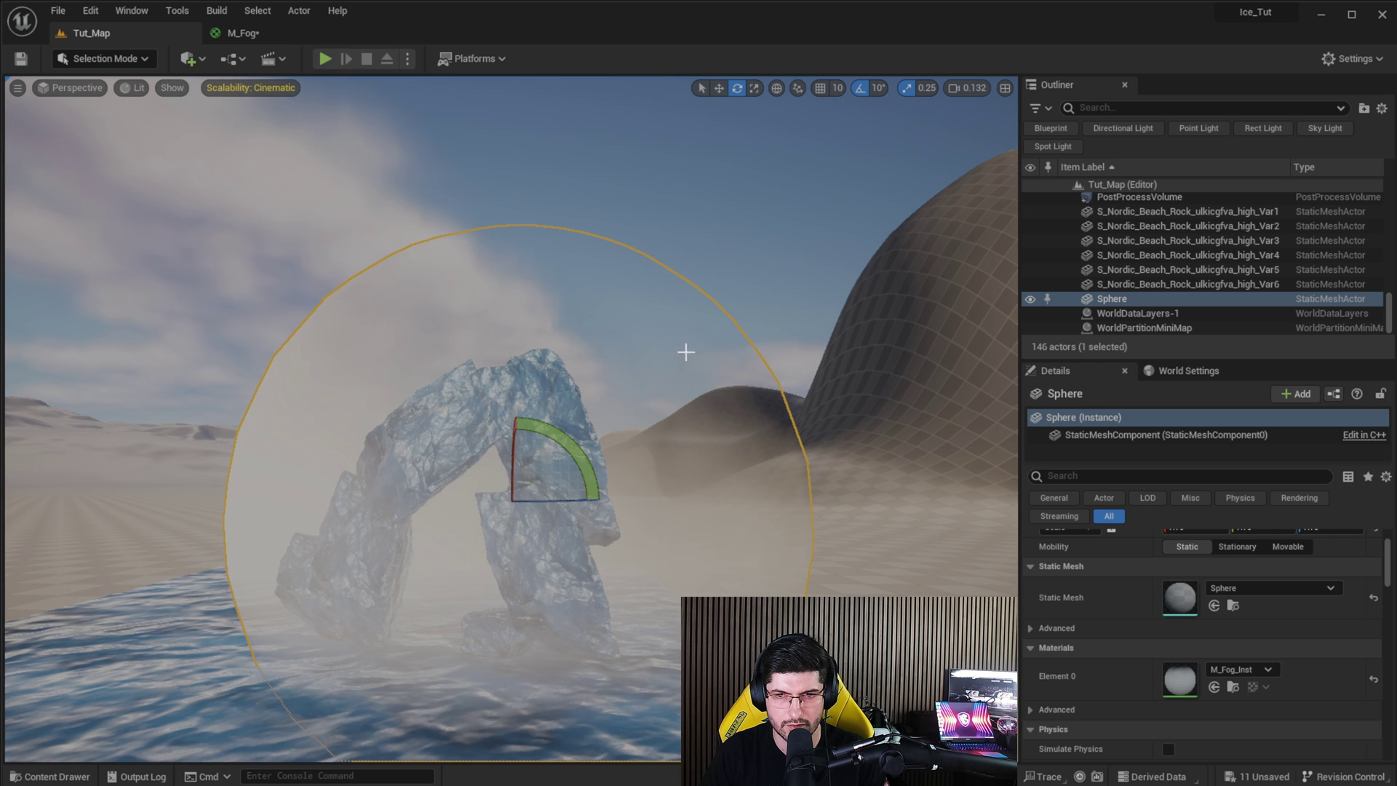
# Enlarge the fog sphere uniformly to cover the water plane around the ice arch
pyautogui.moveTo(505, 487)
pyautogui.mouseDown(button='right')
pyautogui.moveTo(436, 481)
pyautogui.moveTo(505, 487)
pyautogui.mouseUp(button='right')
pyautogui.press('s')
pyautogui.press('r')
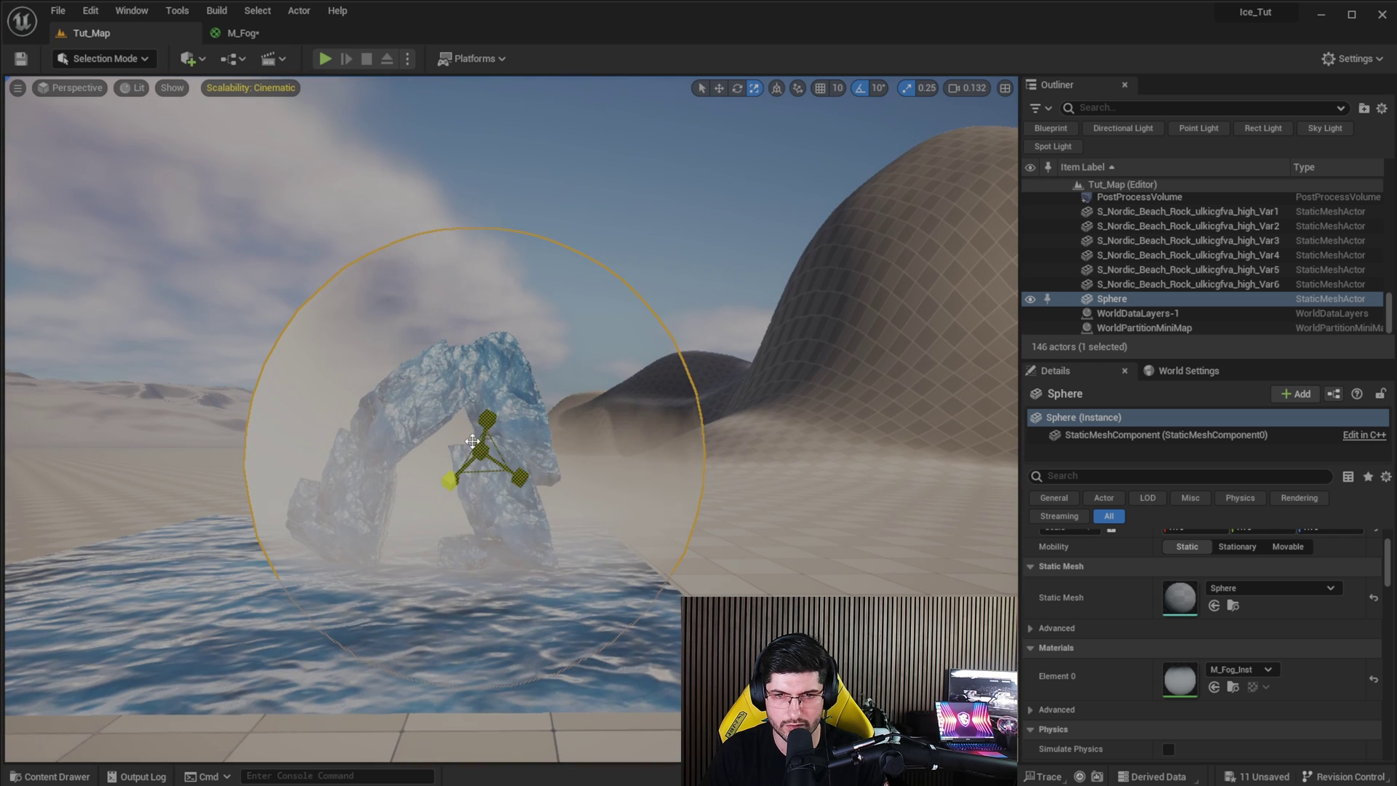
pyautogui.moveTo(480, 451); pyautogui.dragTo(543, 416)
pyautogui.press('e')
pyautogui.moveTo(479, 450); pyautogui.dragTo(473, 494, button='right')
pyautogui.press('s')
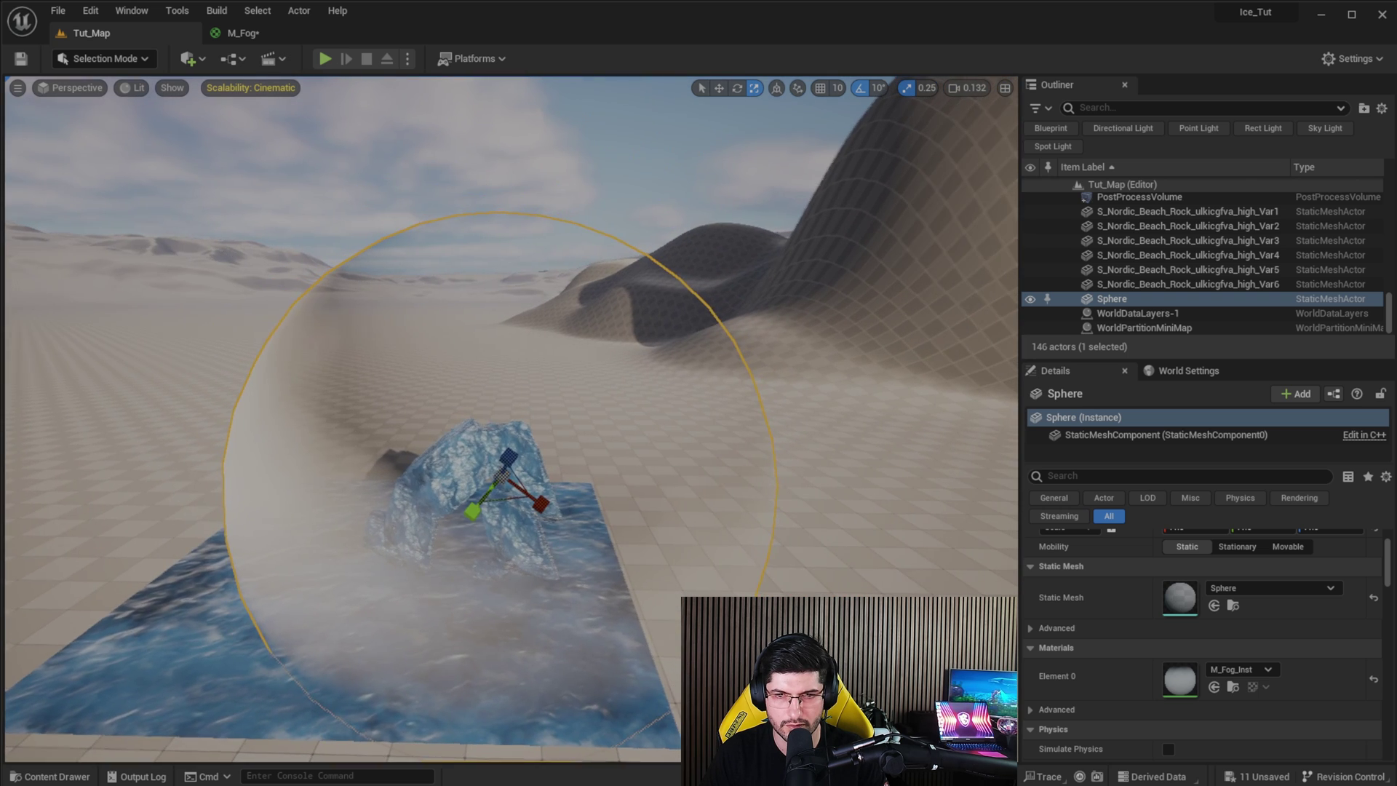
# Bring M_Fog_Inst back and set Density to about 1.59, Desaturation Control to -0.04, Fade_Distance to 703 and Opacity to 1.15
pyautogui.moveTo(490, 368); pyautogui.dragTo(490, 386, button='right')
pyautogui.press('w')
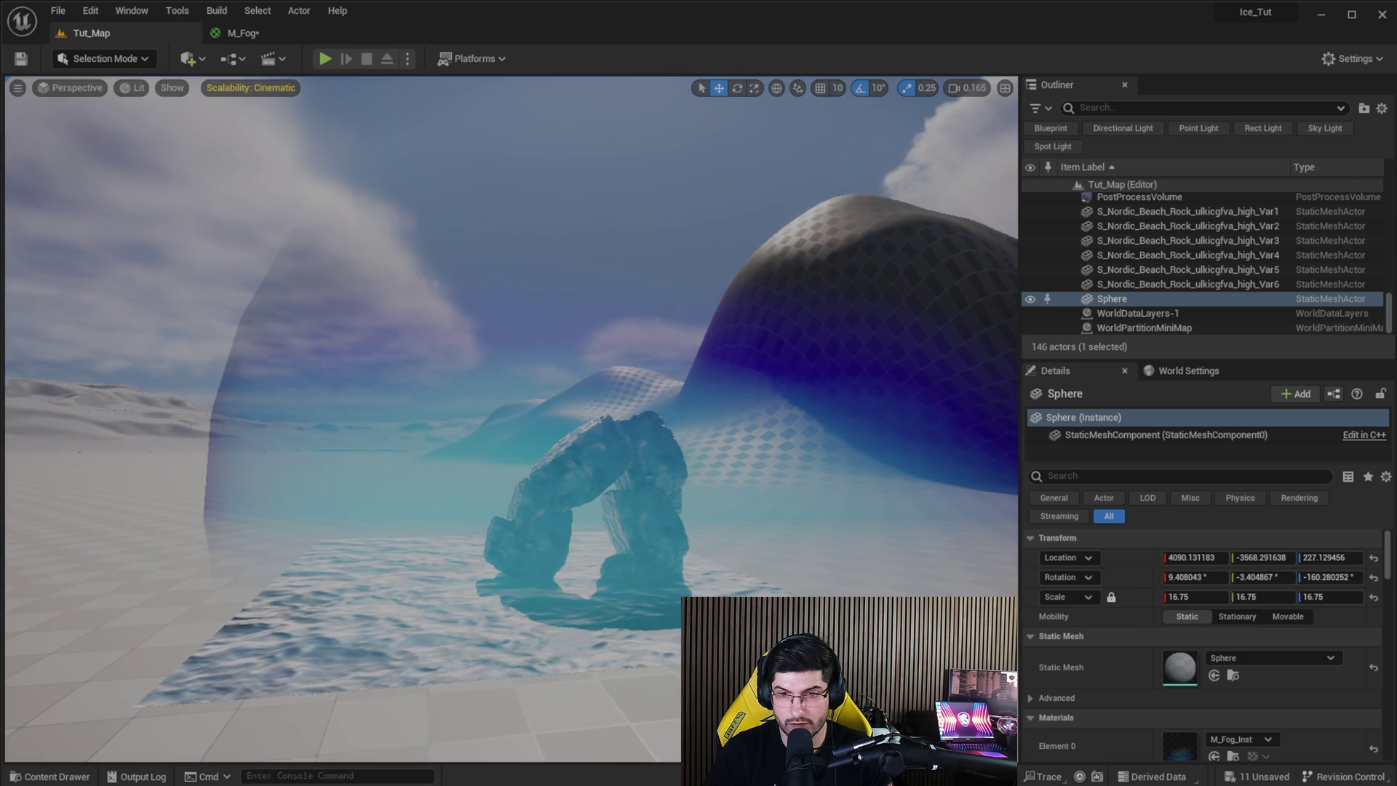
pyautogui.moveTo(510, 419); pyautogui.dragTo(512, 415, button='right')
pyautogui.press('w')
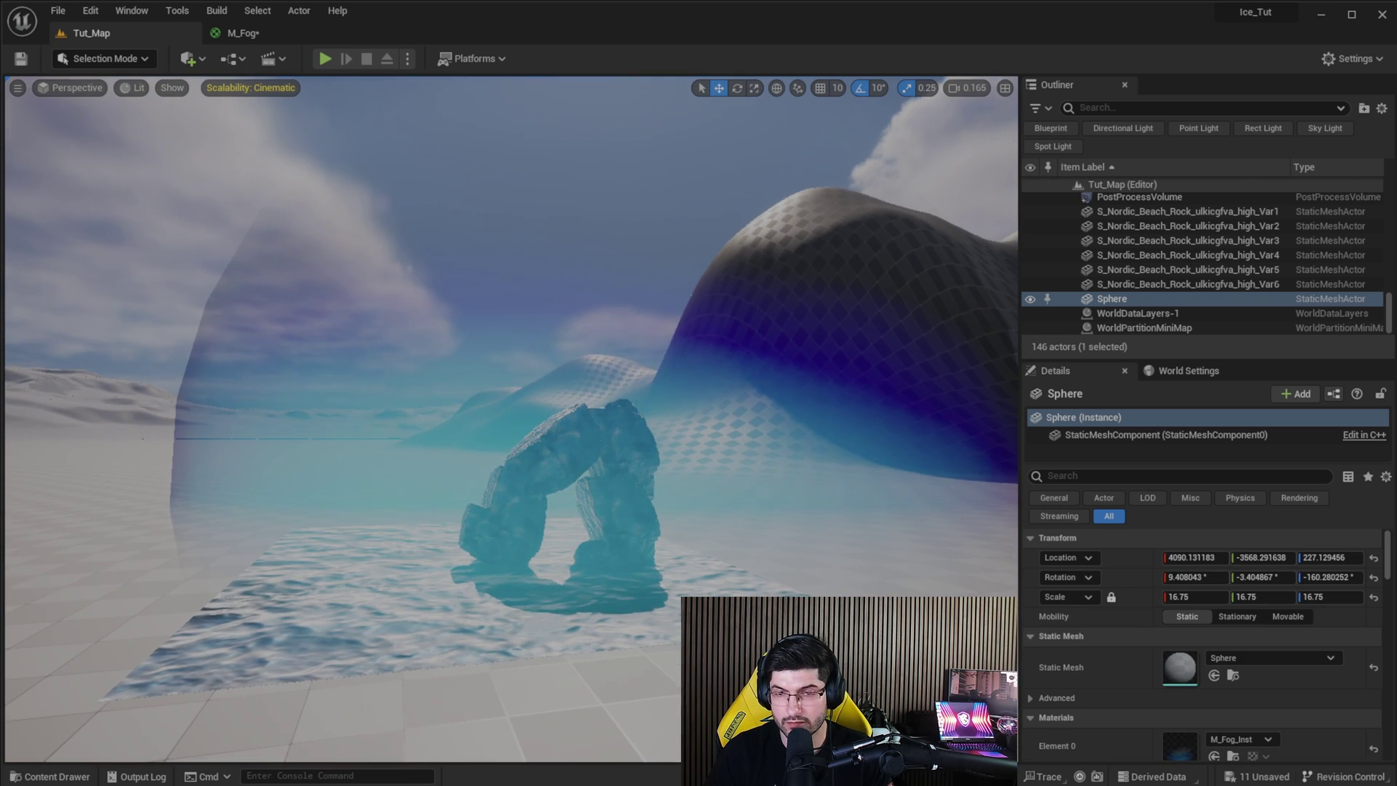
pyautogui.moveTo(1396, 350); pyautogui.dragTo(1149, 345)
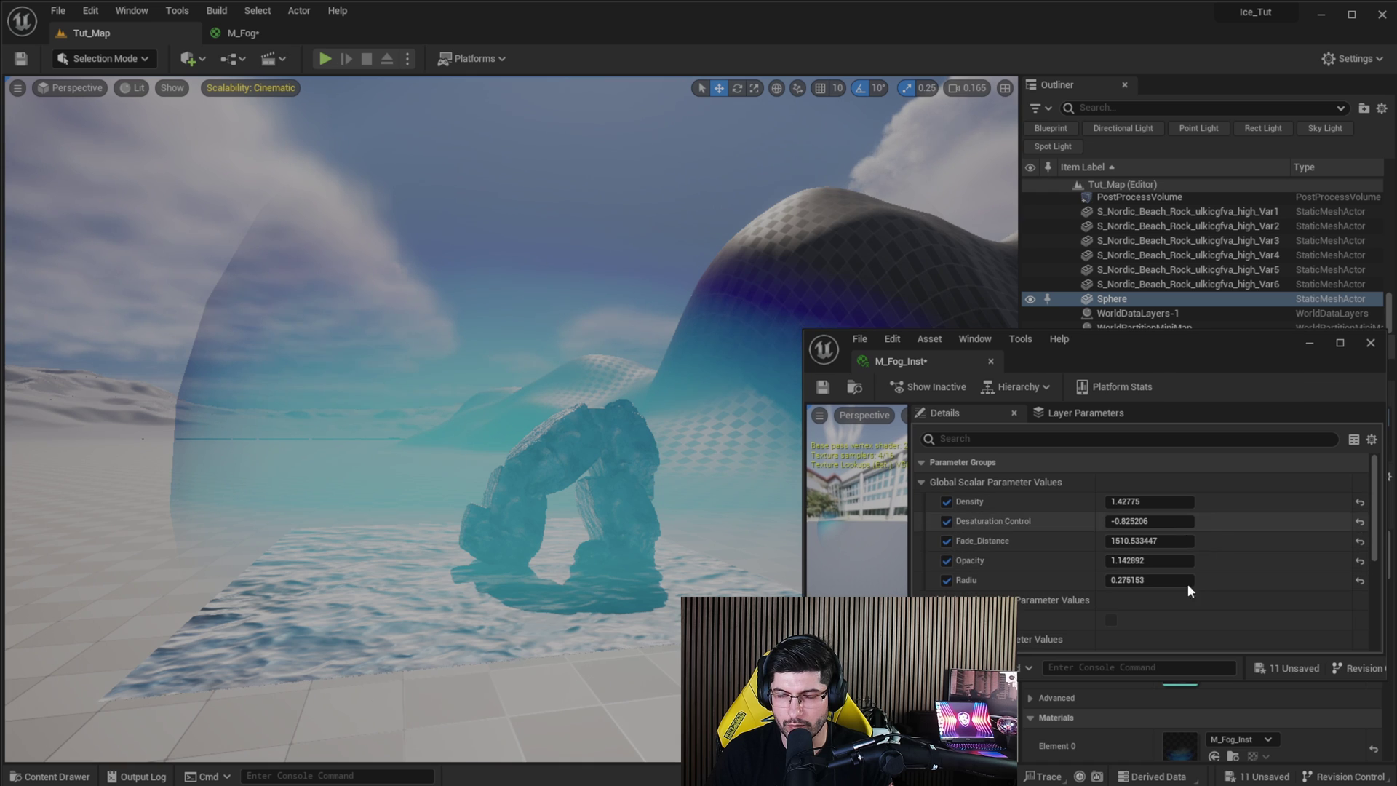
pyautogui.moveTo(1130, 501); pyautogui.dragTo(1123, 561)
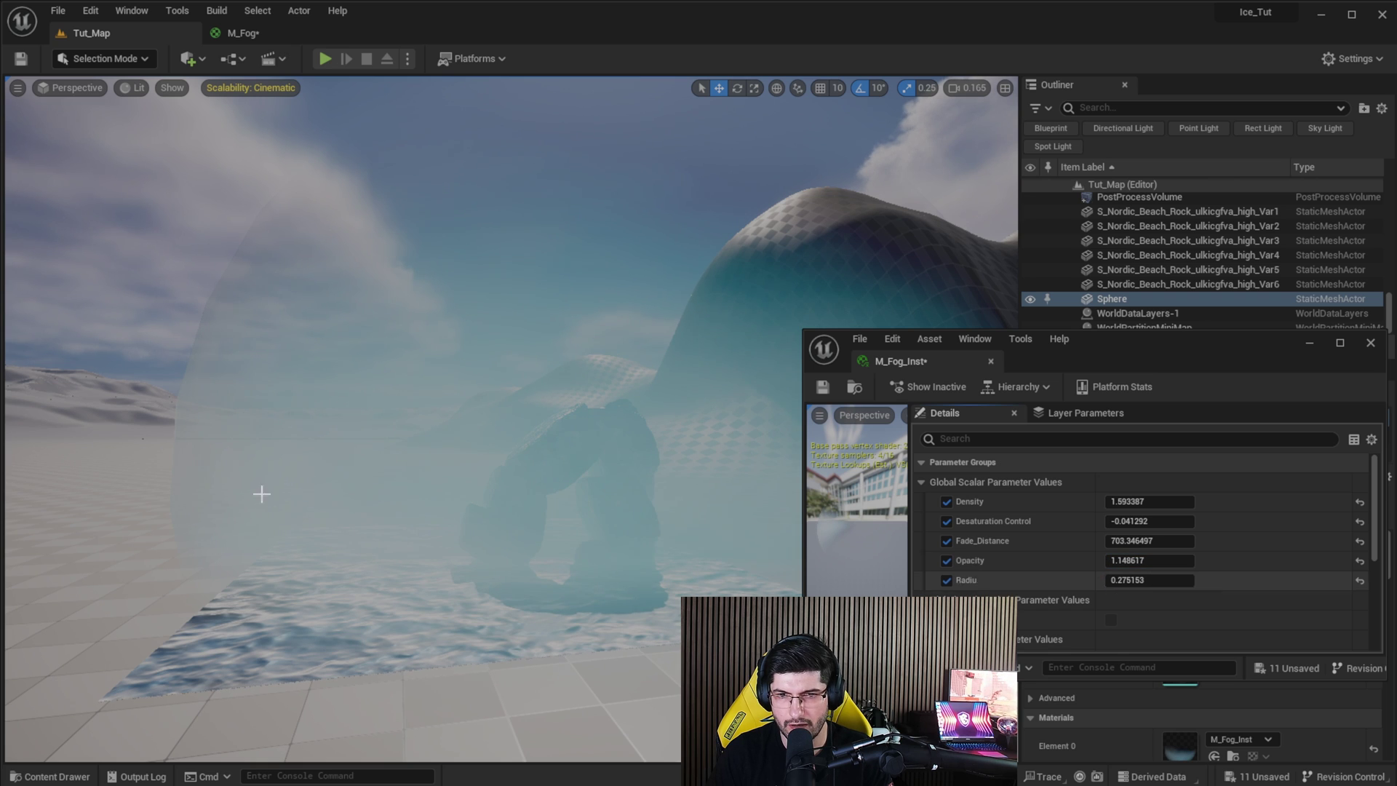
# Set M_Fog_Inst's Radiu parameter to about 0.283
pyautogui.press('d')
pyautogui.moveTo(370, 422); pyautogui.dragTo(370, 422, button='right')
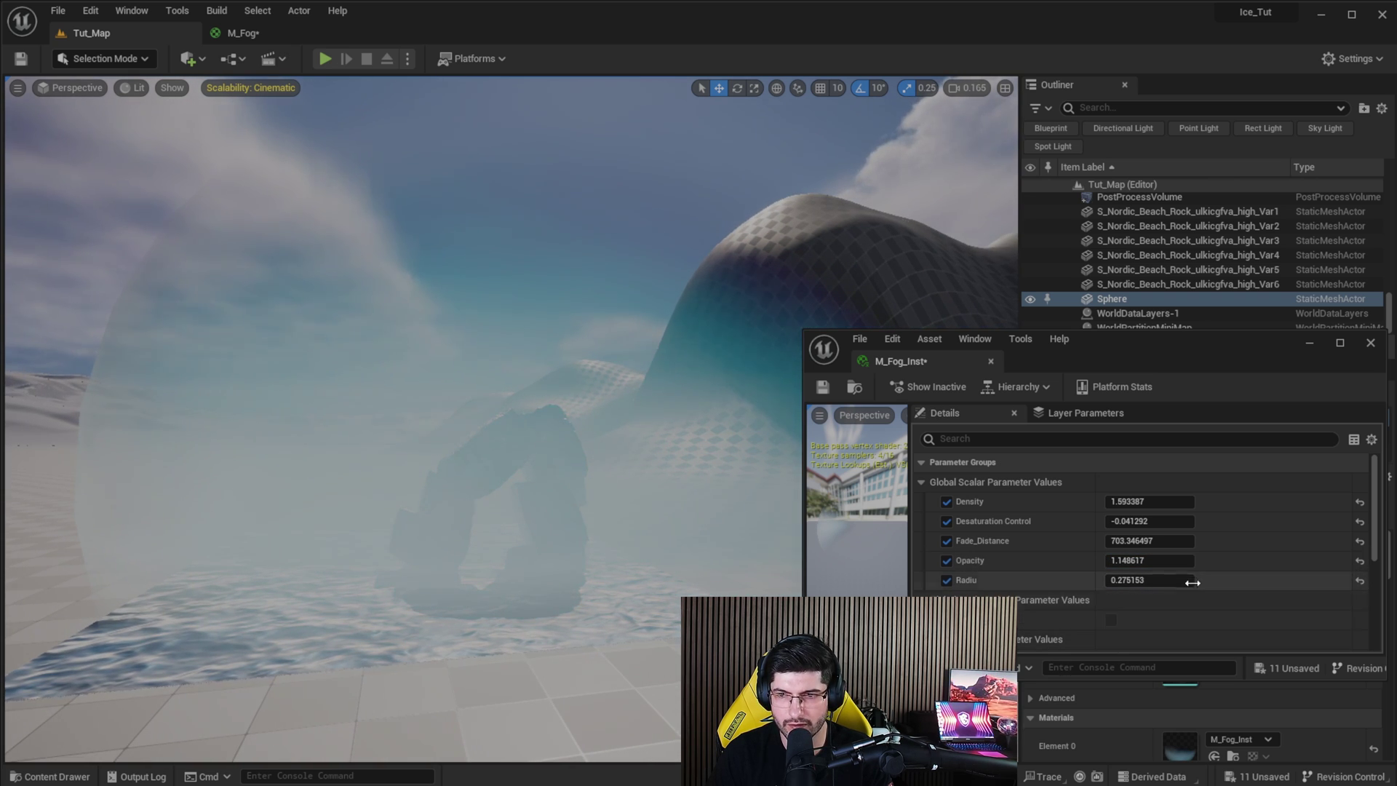
pyautogui.moveTo(1176, 578)
pyautogui.mouseDown()
pyautogui.moveTo(1210, 579)
pyautogui.moveTo(1169, 578)
pyautogui.moveTo(1181, 578)
pyautogui.mouseUp()
pyautogui.moveTo(697, 236); pyautogui.dragTo(711, 235, button='right')
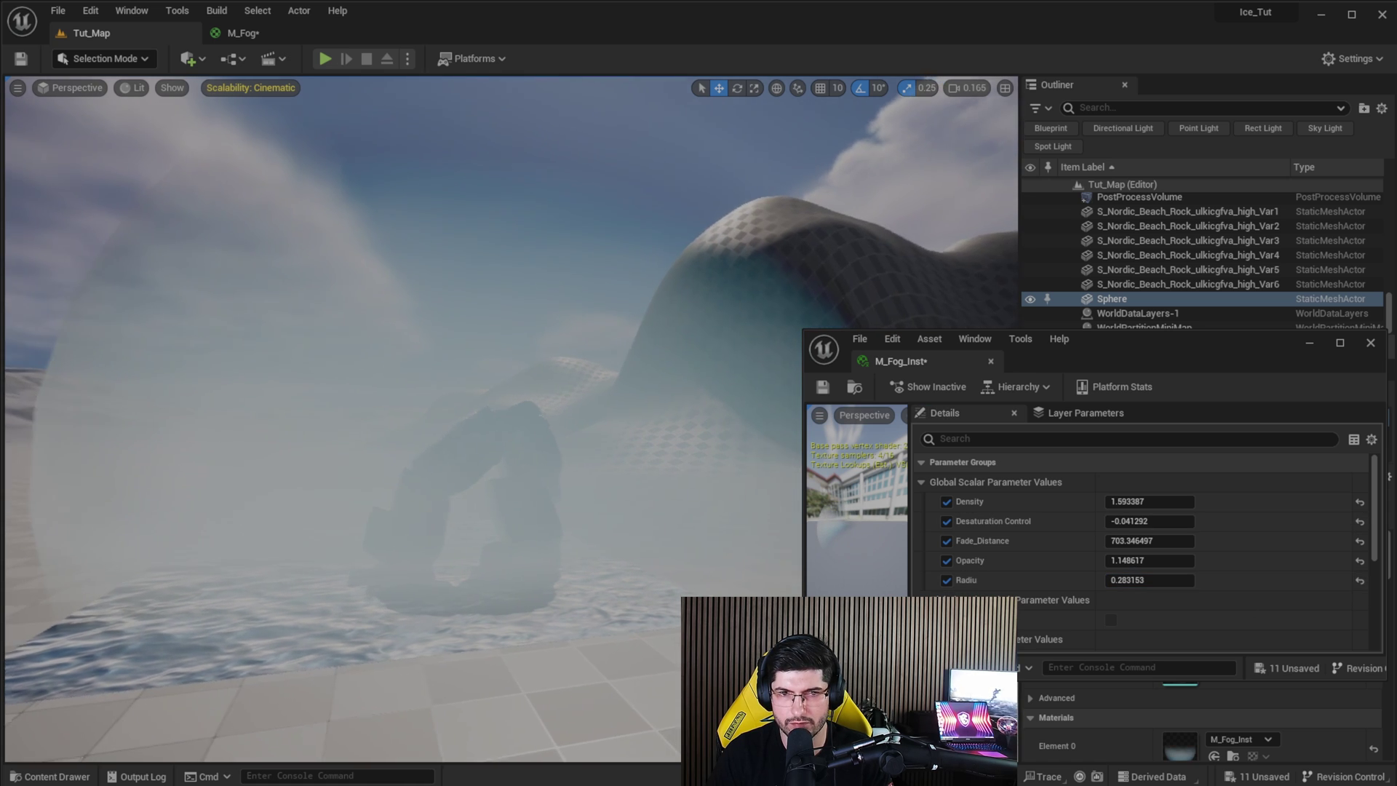
pyautogui.moveTo(451, 347); pyautogui.dragTo(436, 338, button='right')
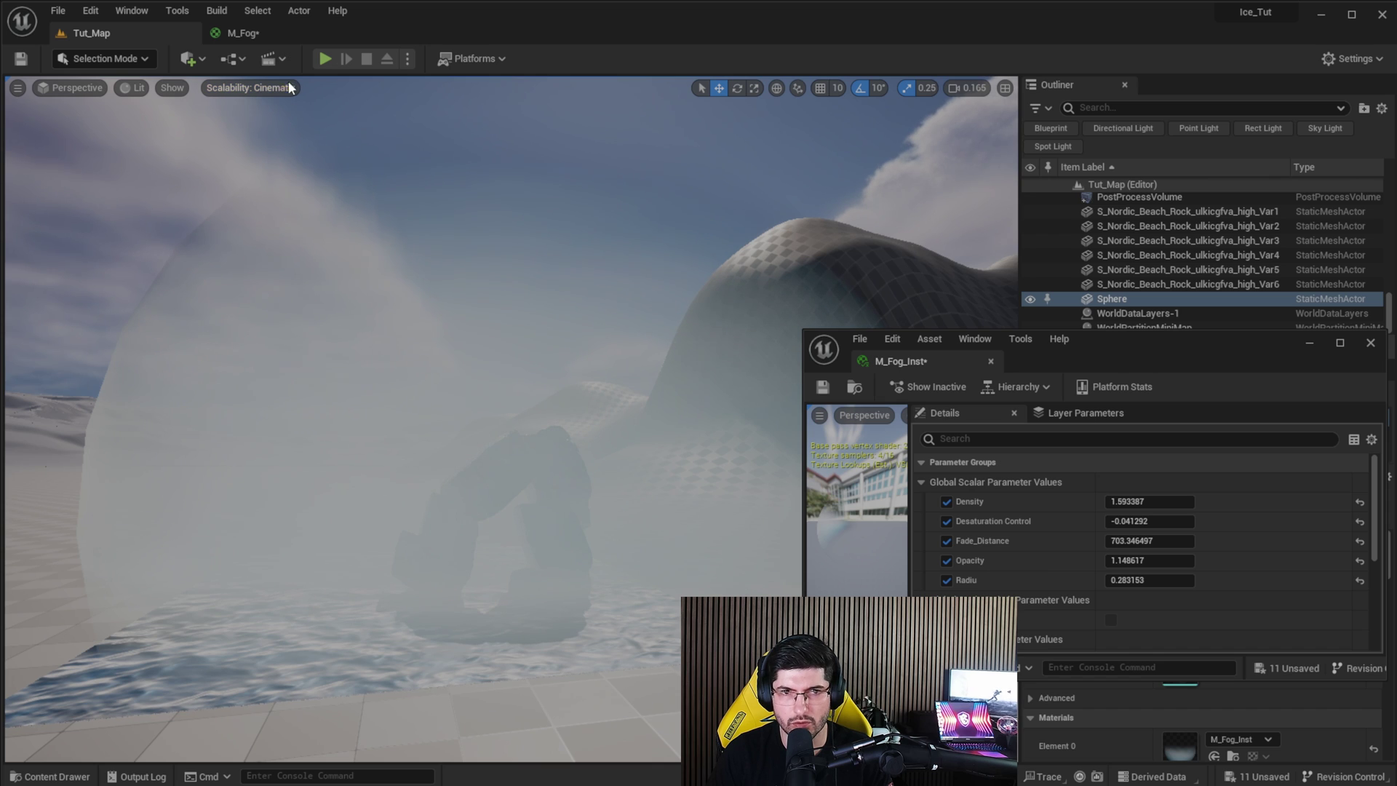
# Dock the M_Fog material editor beside M_Fog_Inst in the floating window and make that window taller
pyautogui.moveTo(252, 34); pyautogui.dragTo(1021, 356)
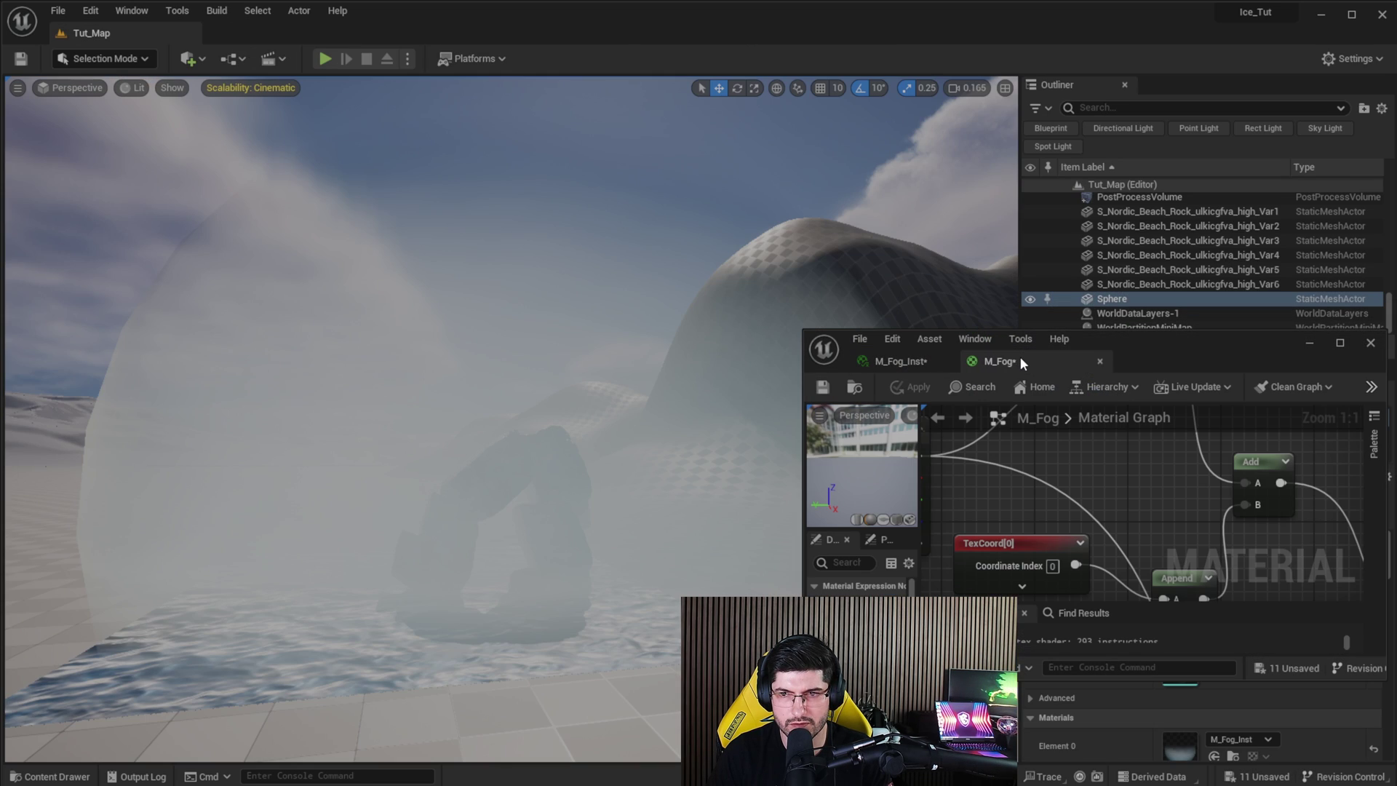
pyautogui.moveTo(1155, 347); pyautogui.dragTo(1151, 204)
pyautogui.scroll(-2, 1133, 366)
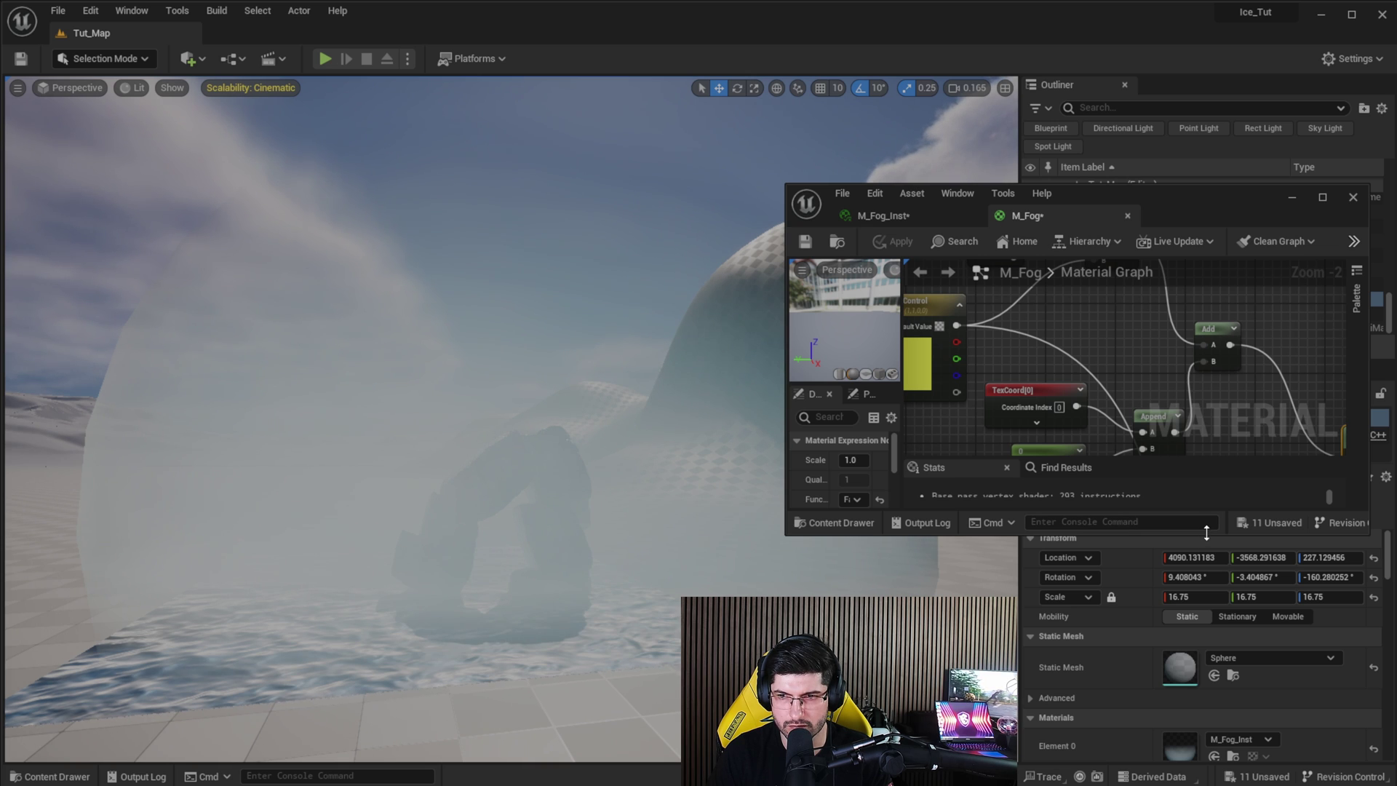
pyautogui.moveTo(1203, 535); pyautogui.dragTo(1204, 763)
# Select the Noise node in the M_Fog graph and set its Scale to 5
pyautogui.moveTo(1287, 440); pyautogui.dragTo(1096, 579, button='right')
pyautogui.moveTo(1164, 363); pyautogui.dragTo(1087, 262, button='right')
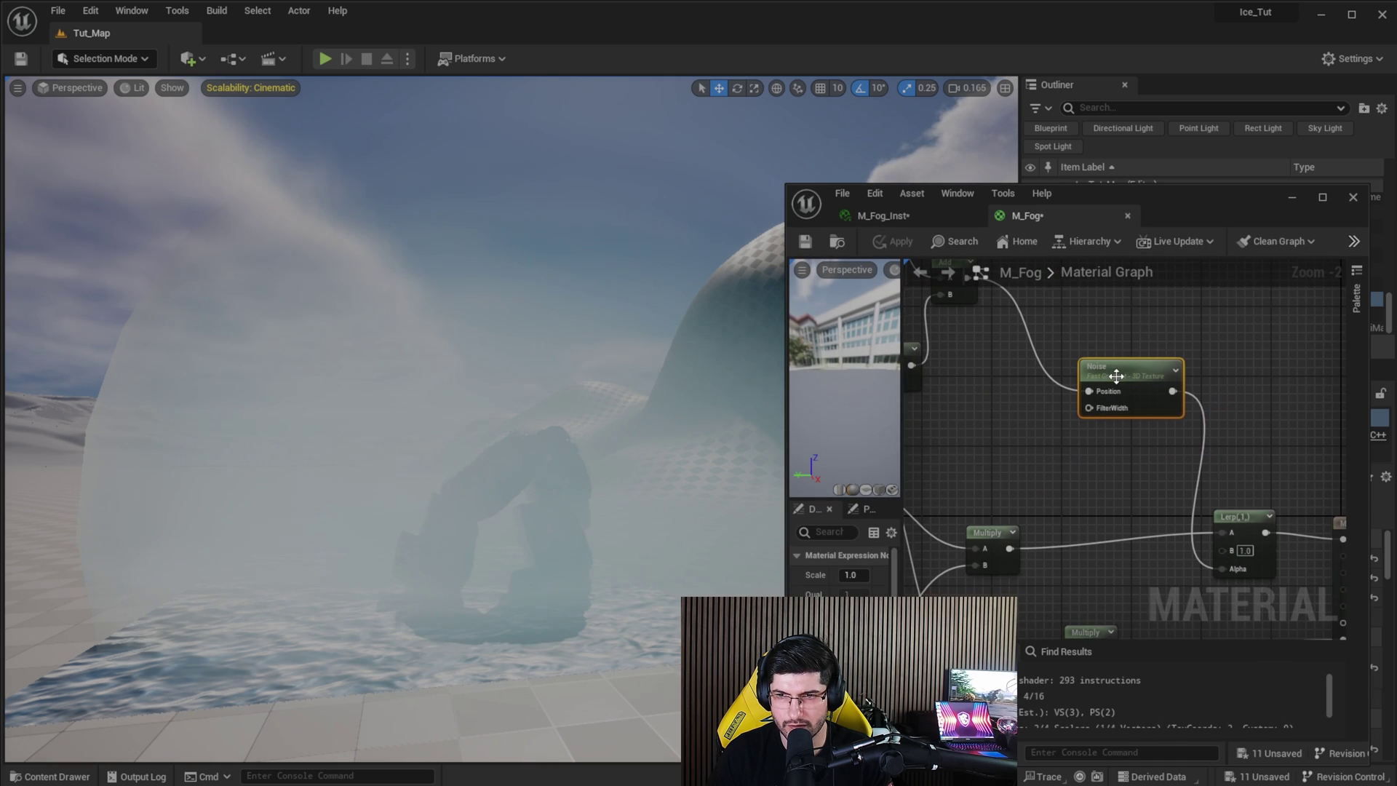
pyautogui.scroll(1, 1110, 371)
pyautogui.moveTo(1003, 422); pyautogui.dragTo(955, 408, button='right')
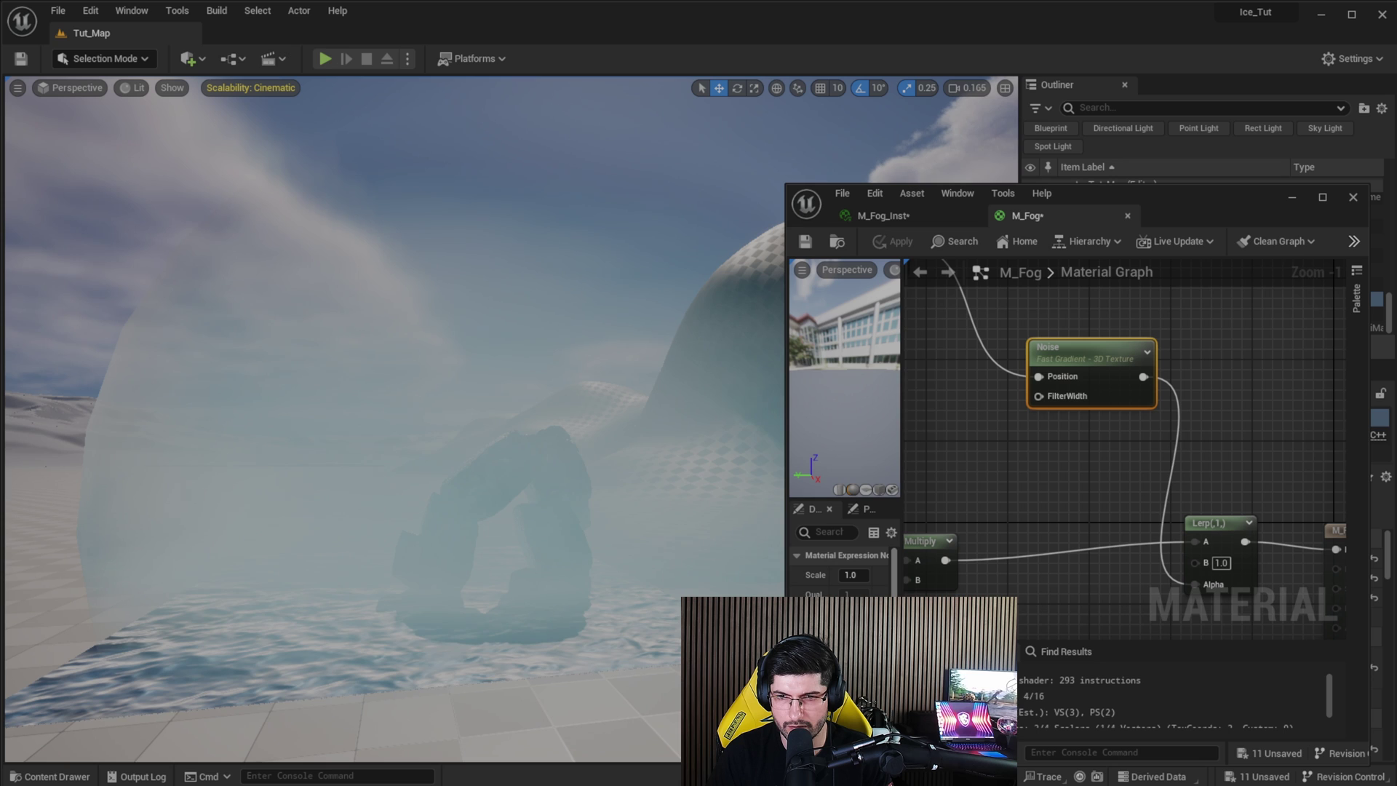
pyautogui.moveTo(902, 609); pyautogui.dragTo(1011, 609)
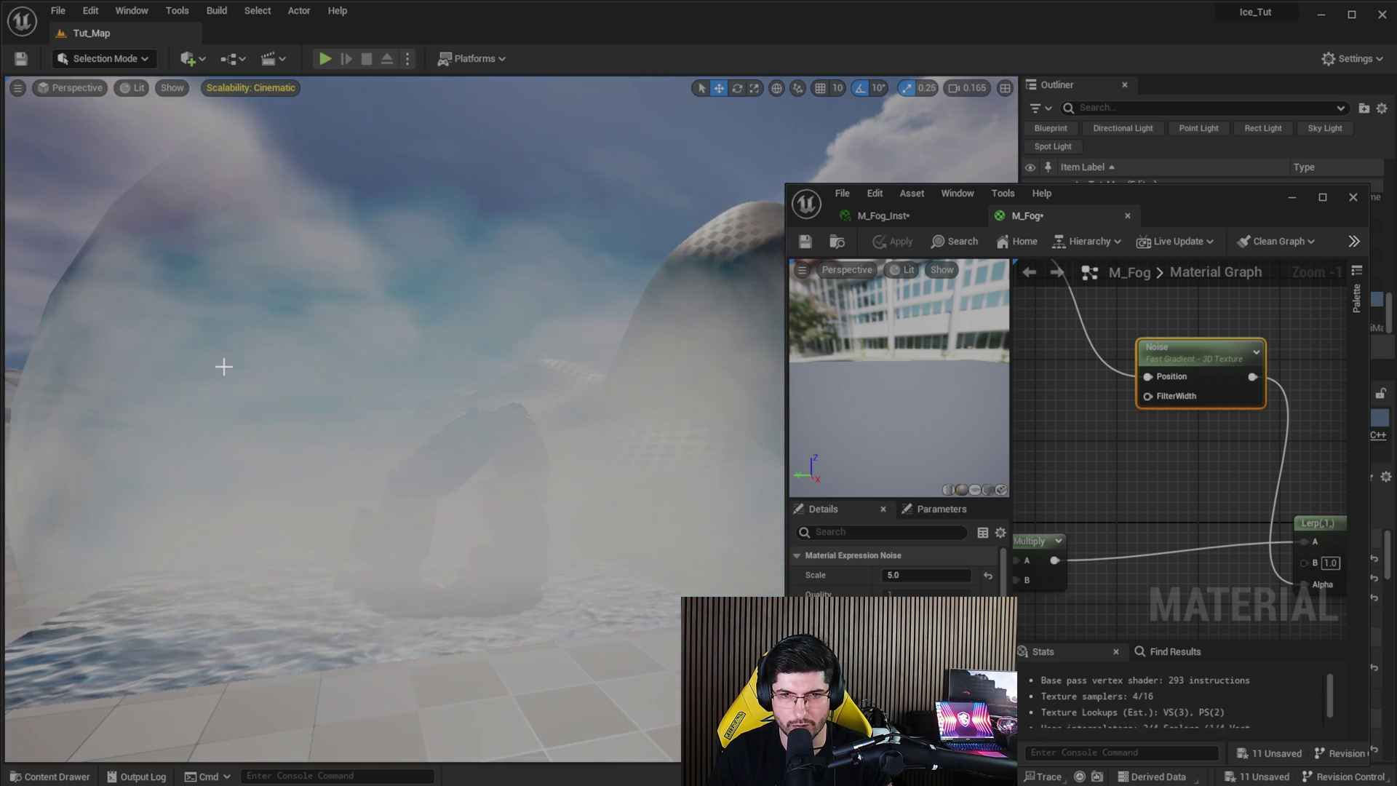
pyautogui.moveTo(197, 334); pyautogui.dragTo(171, 334, button='right')
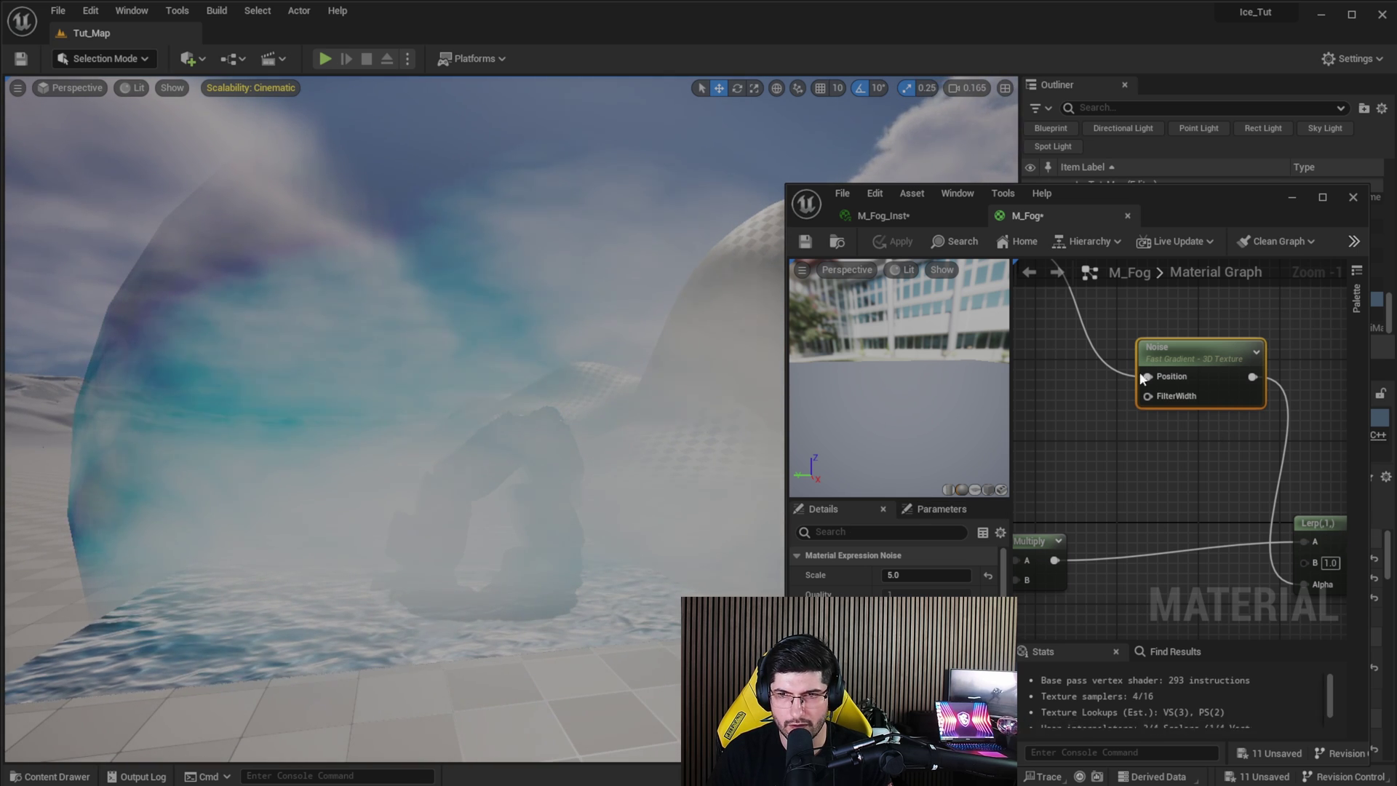
# Darken M_Fog_Inst's Time_Control colour to a near-black teal with a red value of about 0.0006
pyautogui.click(905, 219)
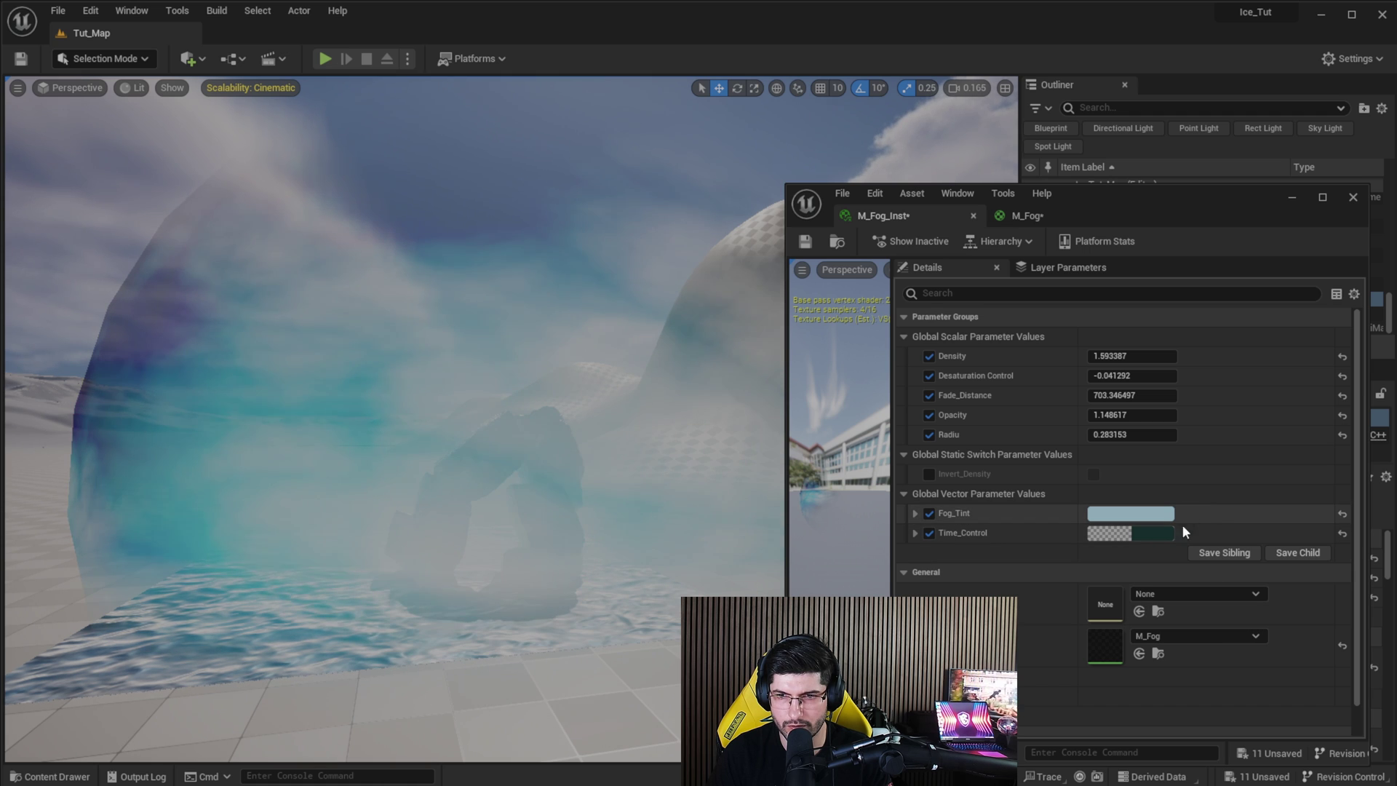
pyautogui.click(1150, 537)
pyautogui.moveTo(1200, 654); pyautogui.dragTo(1177, 667)
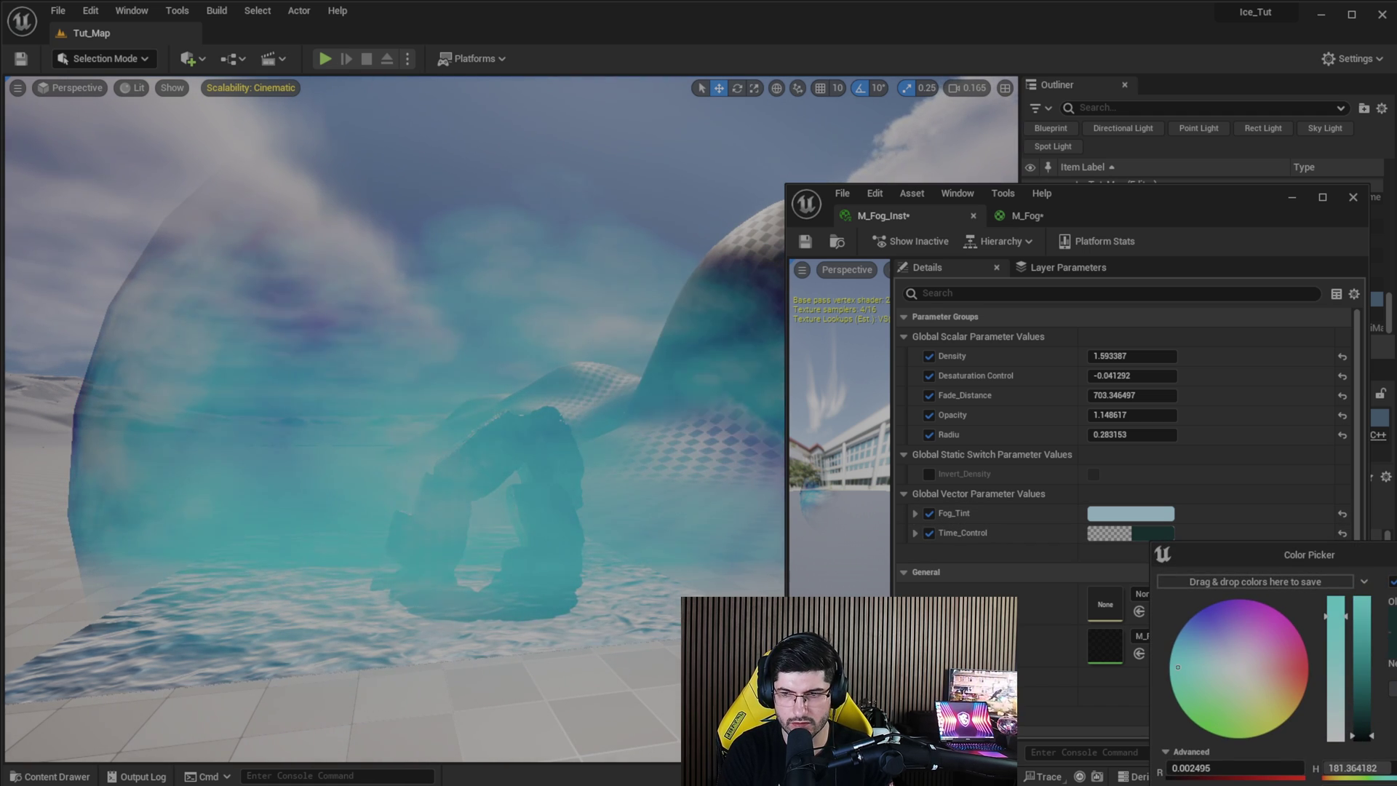
pyautogui.moveTo(1362, 735); pyautogui.dragTo(1362, 738)
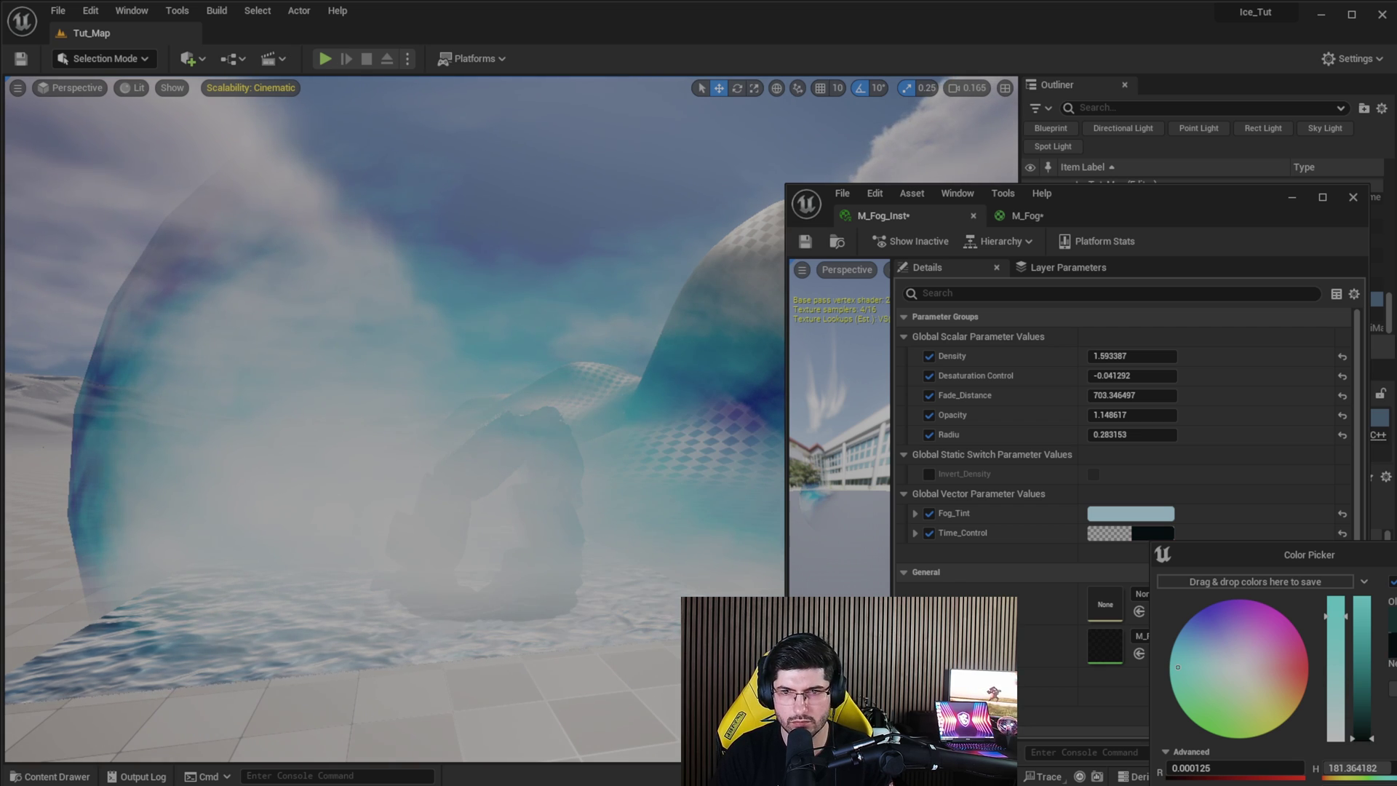
pyautogui.press('Return')
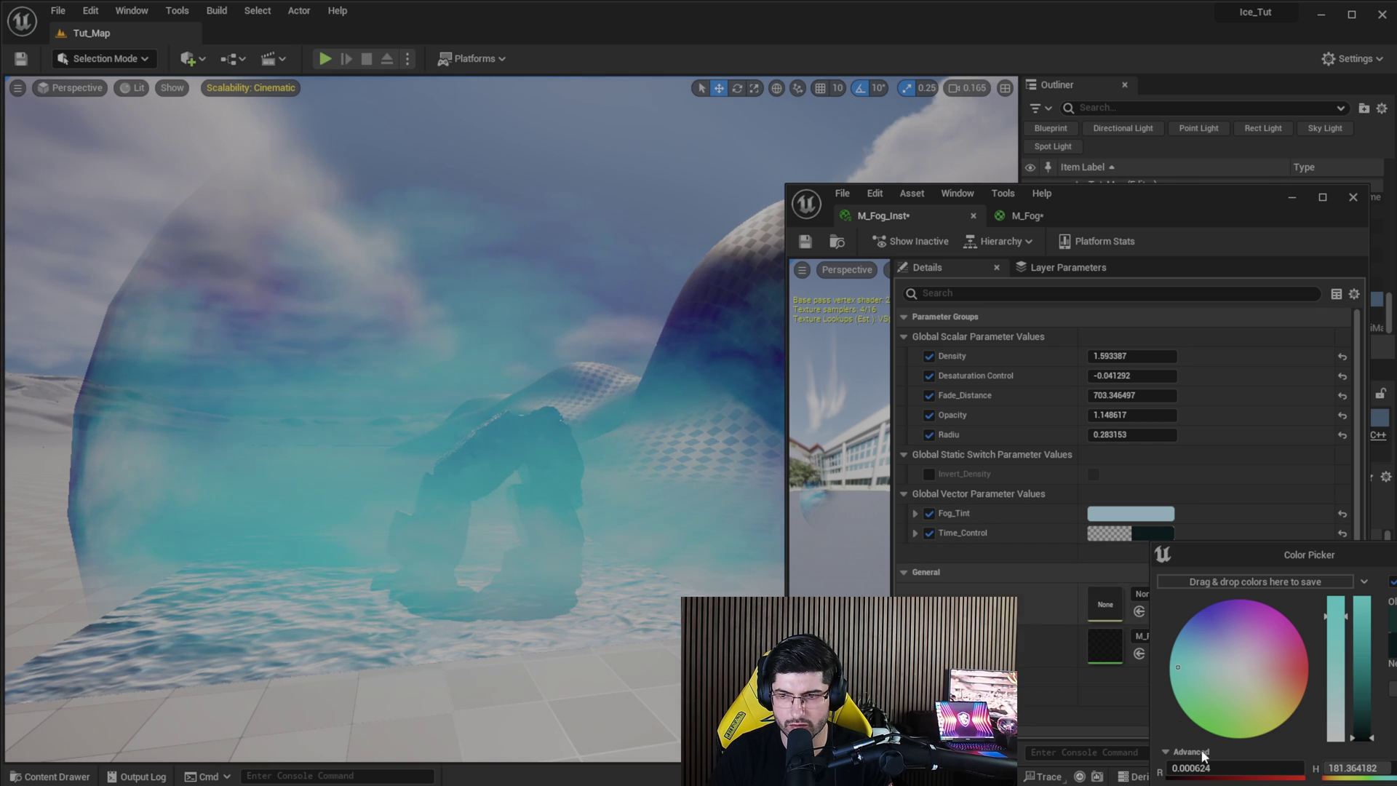
pyautogui.press('Escape')
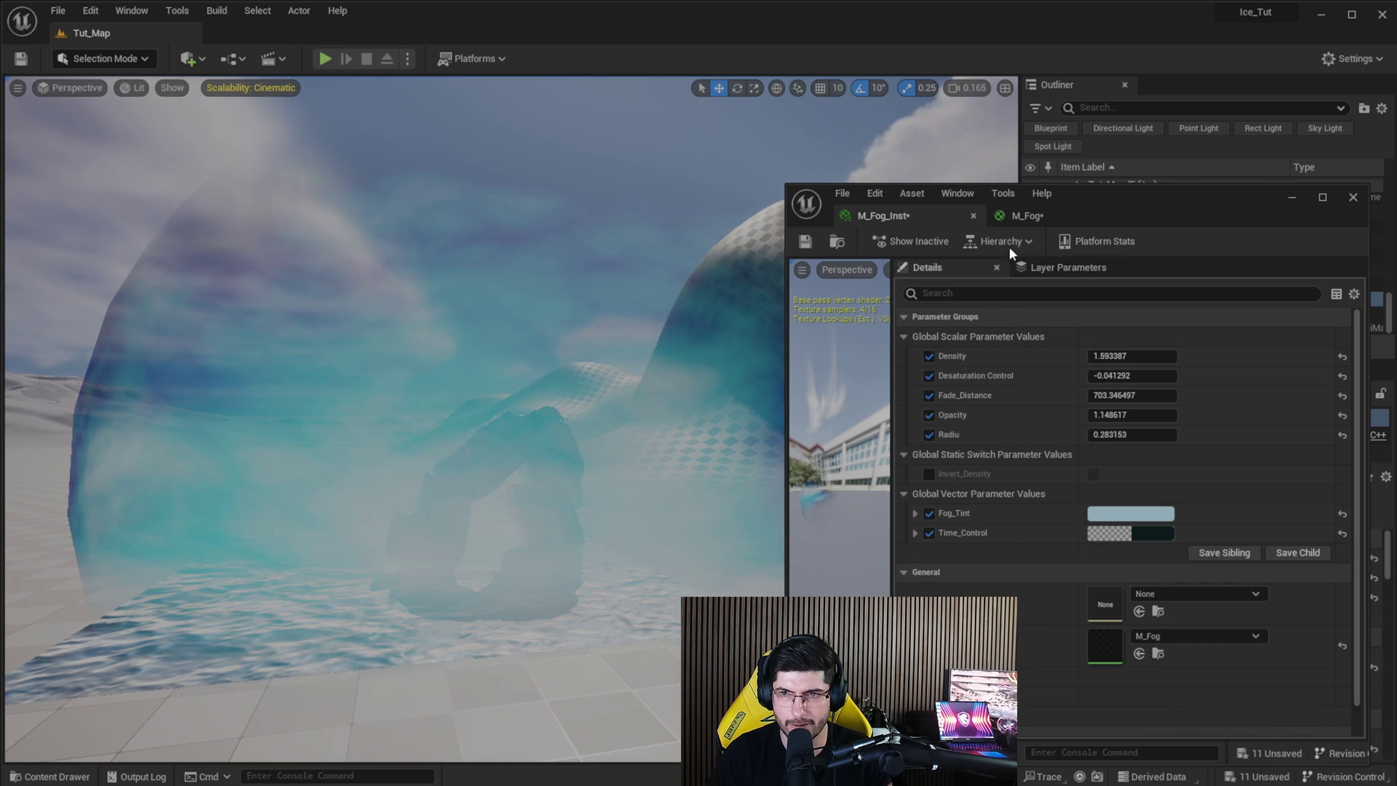
# Review the Noise node's settings in M_Fog and apply the material changes to the level
pyautogui.click(1019, 217)
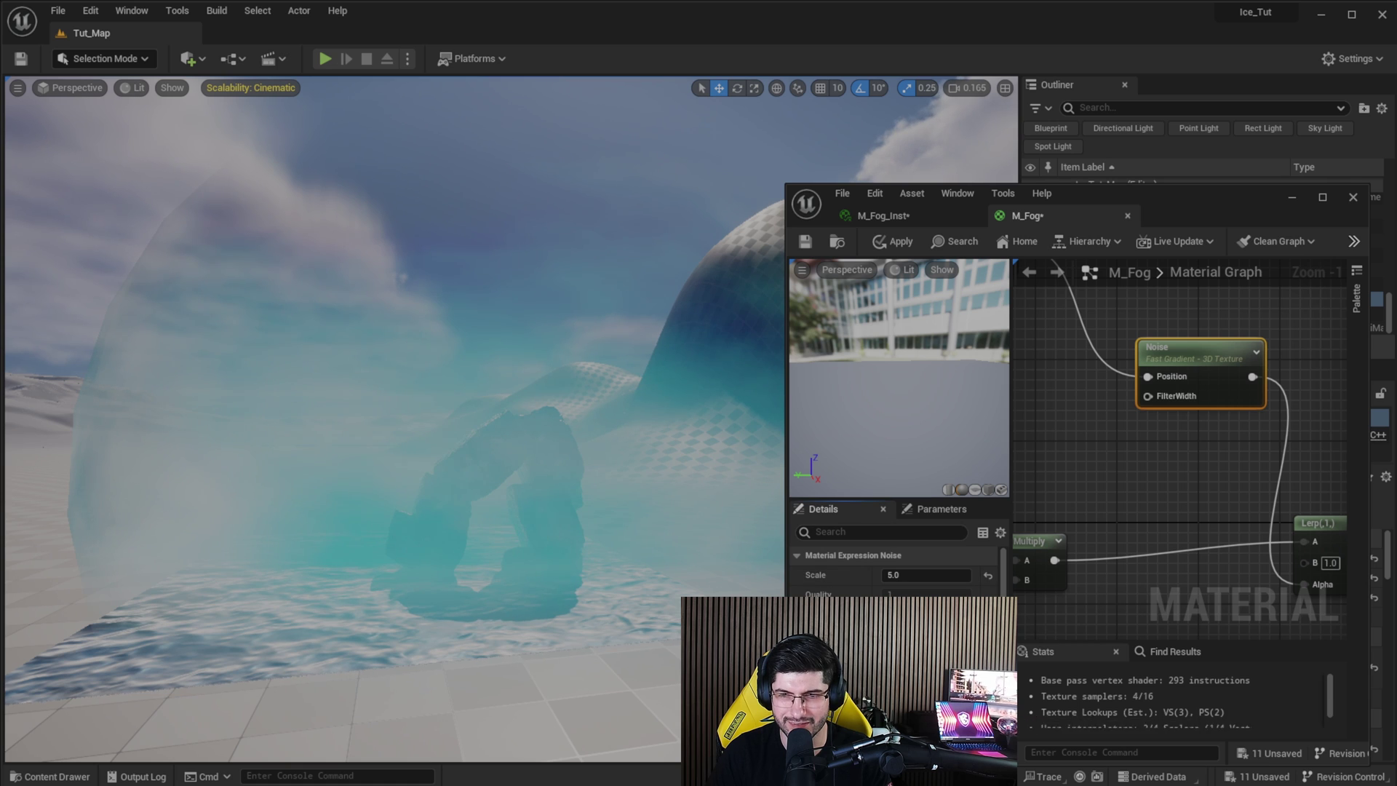
pyautogui.scroll(-1, 895, 574)
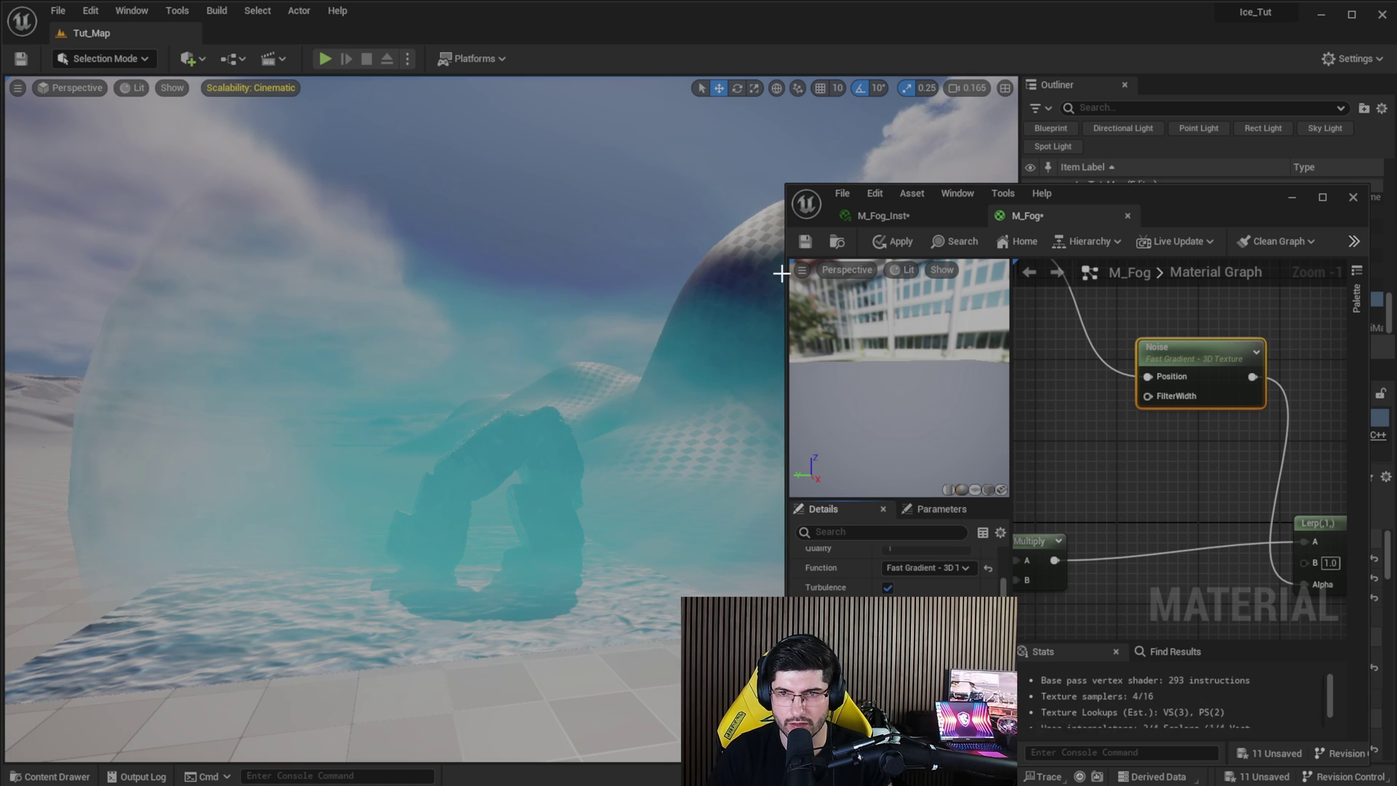
pyautogui.click(893, 243)
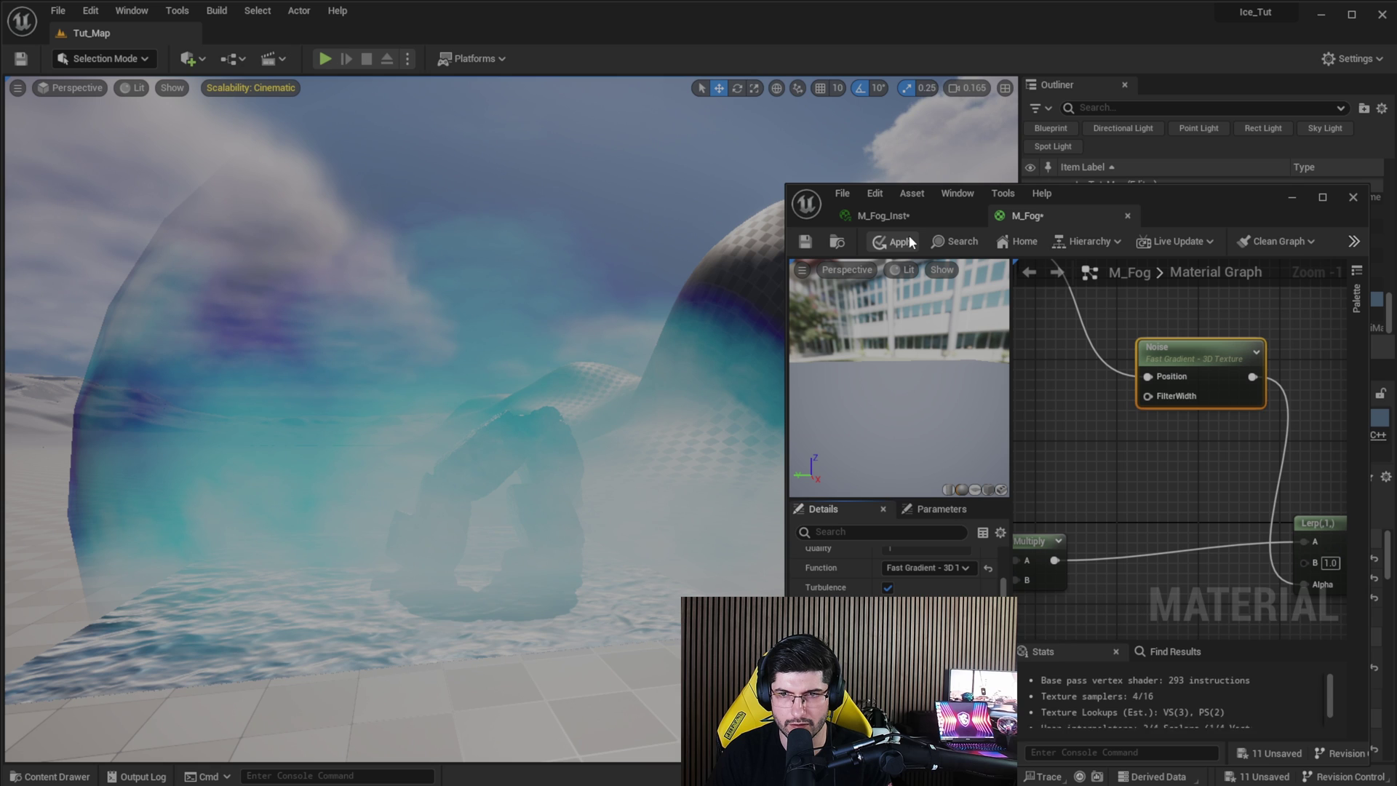
pyautogui.click(909, 235)
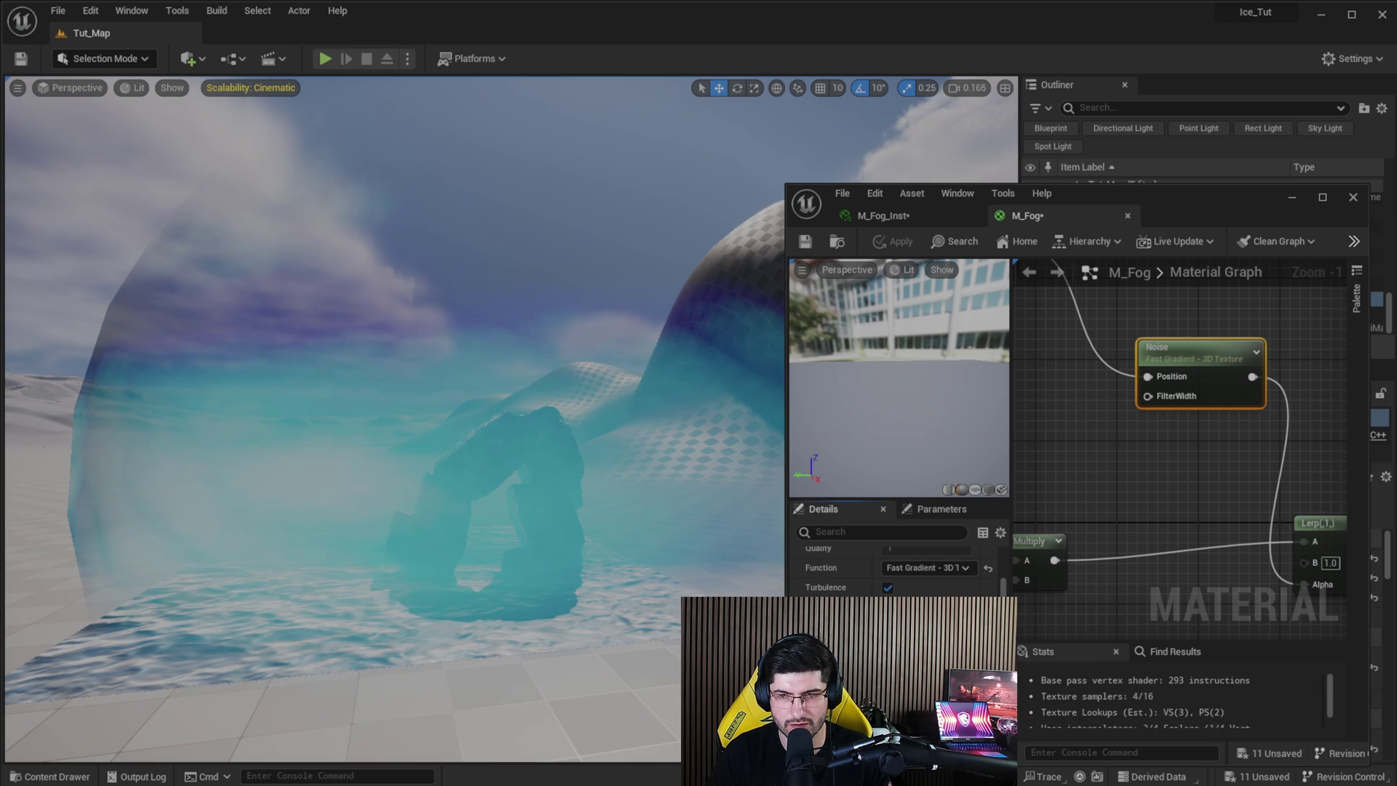
pyautogui.click(893, 240)
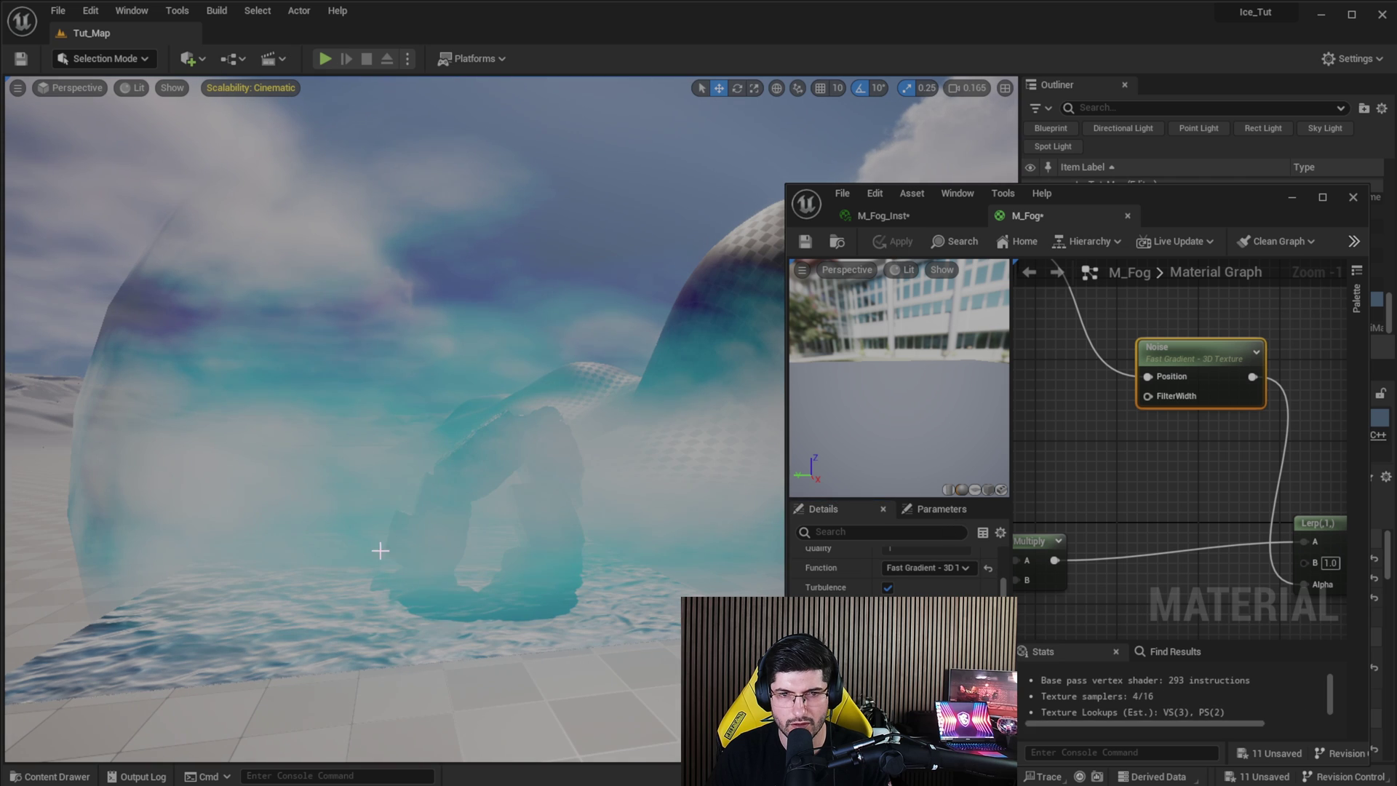
# Switch the Noise node's Function to Gradient - Computational
pyautogui.moveTo(434, 420); pyautogui.dragTo(466, 421, button='right')
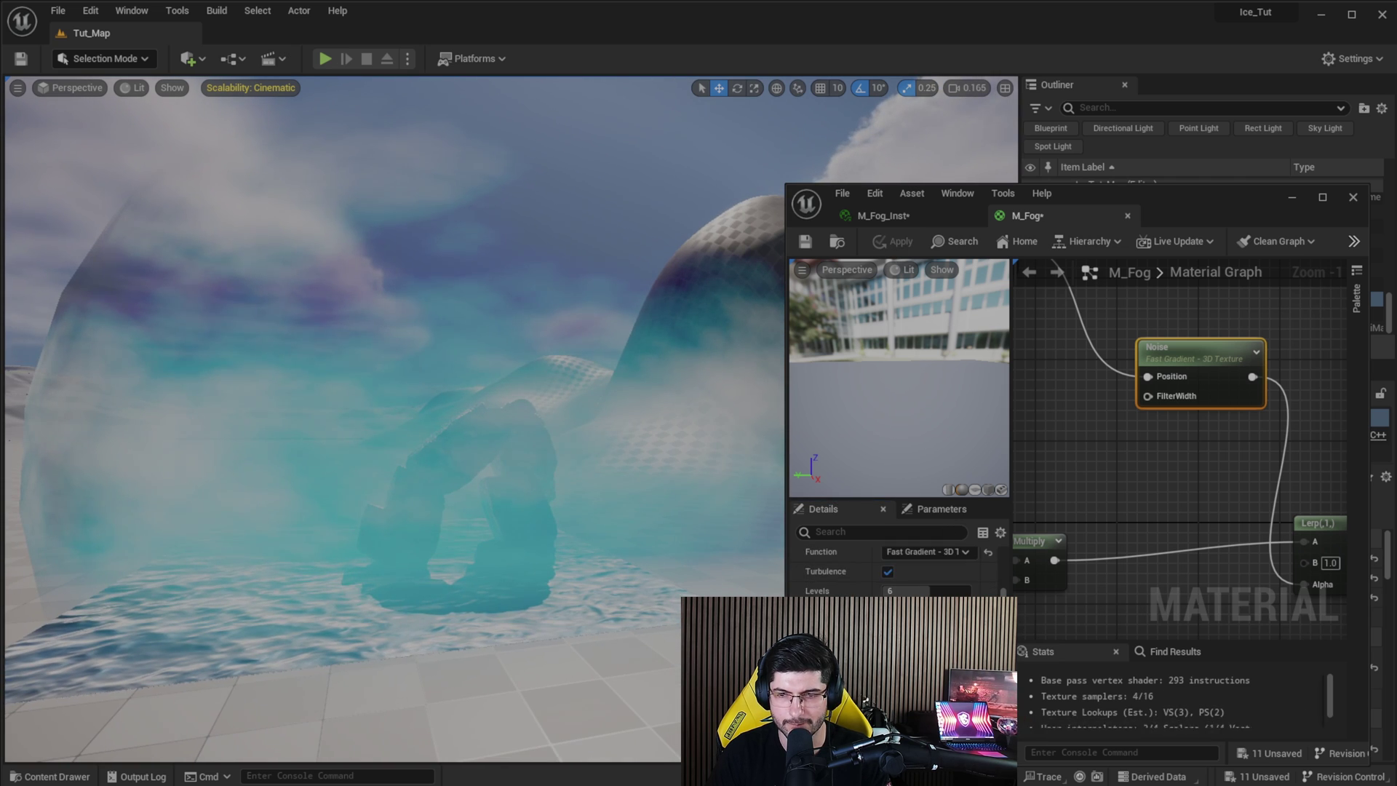
pyautogui.scroll(2, 837, 582)
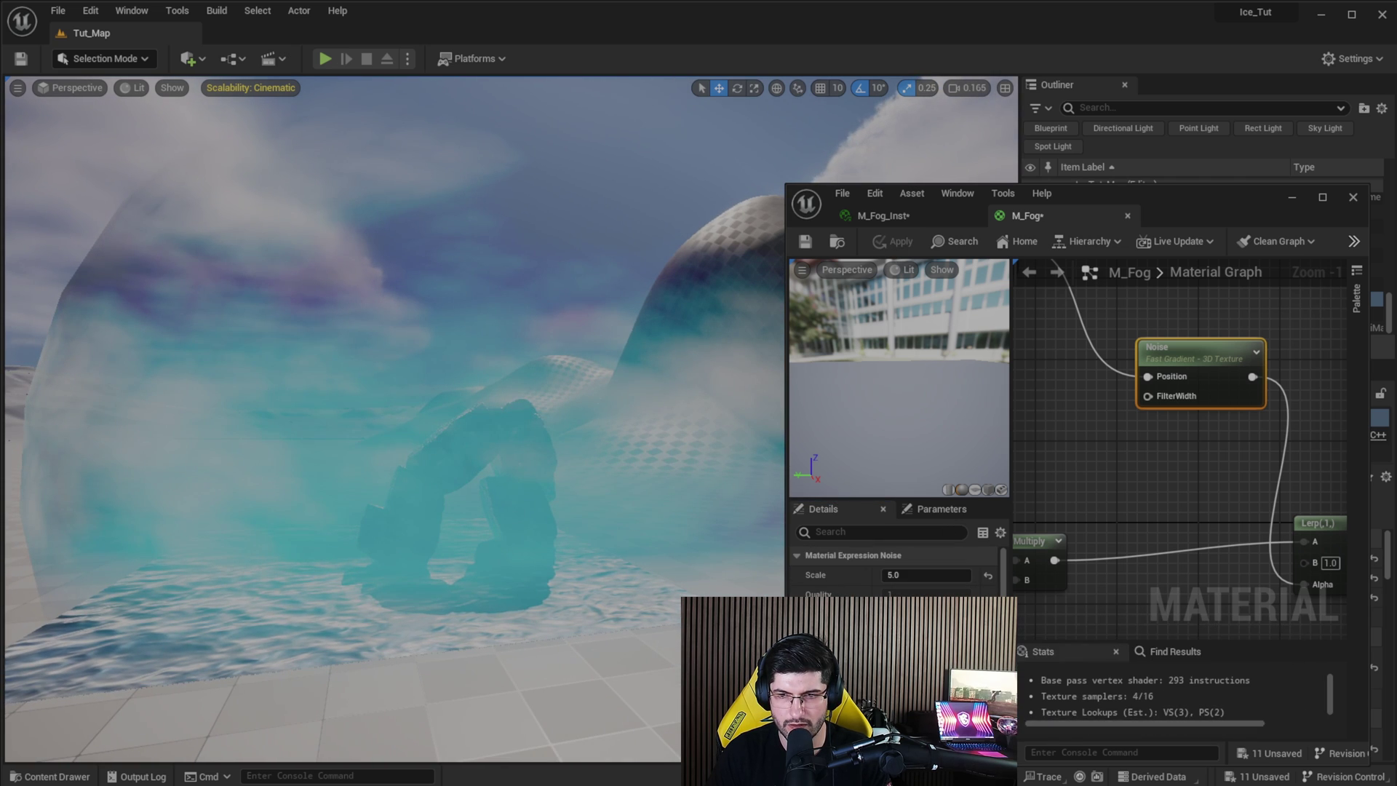
pyautogui.click(928, 675)
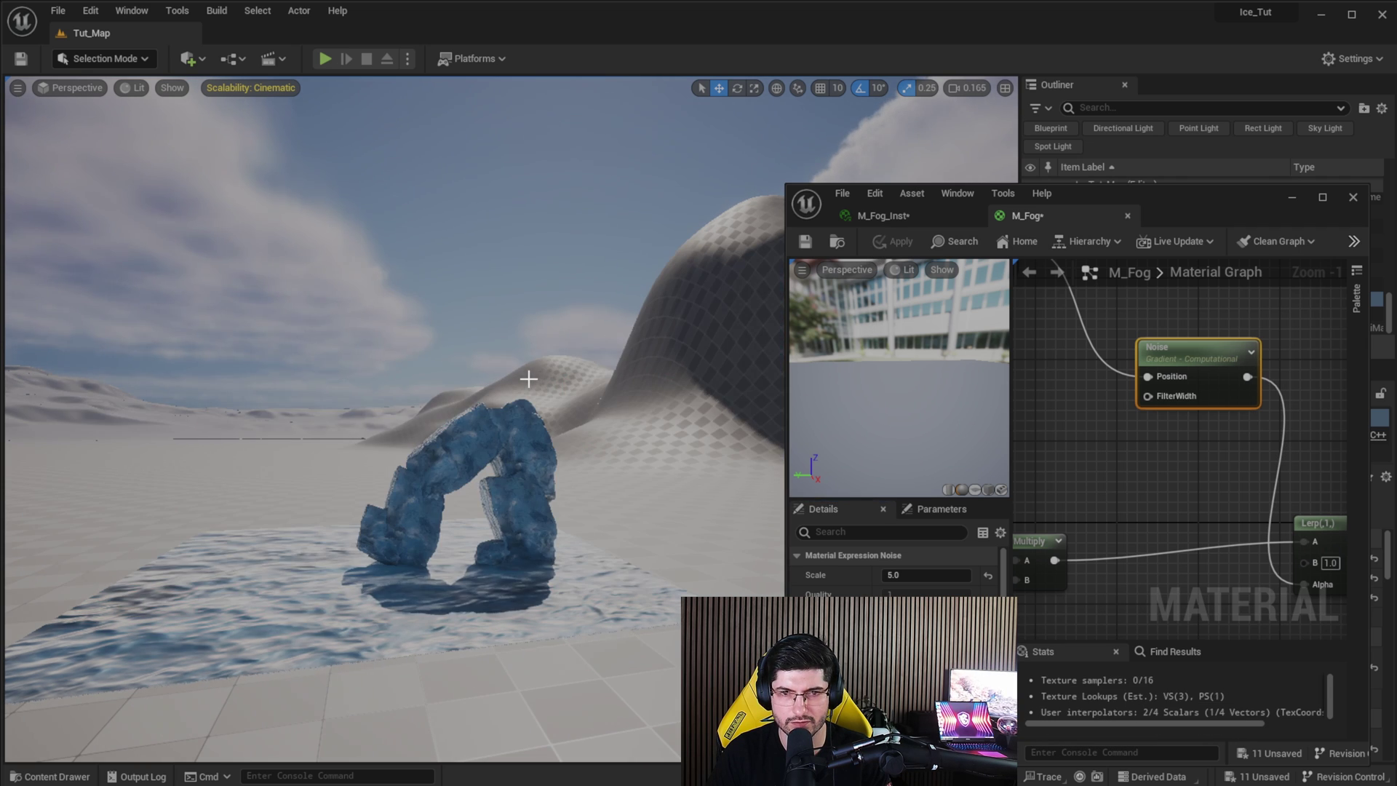
# Examine the fog around the ice arch from several distances and angles in the level
pyautogui.moveTo(529, 378)
pyautogui.mouseDown(button='right')
pyautogui.moveTo(567, 374)
pyautogui.moveTo(476, 391)
pyautogui.moveTo(547, 387)
pyautogui.moveTo(530, 386)
pyautogui.moveTo(547, 375)
pyautogui.mouseUp(button='right')
pyautogui.press('w')
pyautogui.press('s')
pyautogui.press('a')
pyautogui.press('w')
pyautogui.press('s')
pyautogui.moveTo(398, 484); pyautogui.dragTo(473, 473, button='right')
pyautogui.press('w')
pyautogui.press('s')
pyautogui.moveTo(374, 449); pyautogui.dragTo(349, 432, button='right')
# Select the M_Fog output node and look through its Material settings, including the Material Domain
pyautogui.moveTo(1160, 506); pyautogui.dragTo(1047, 455, button='right')
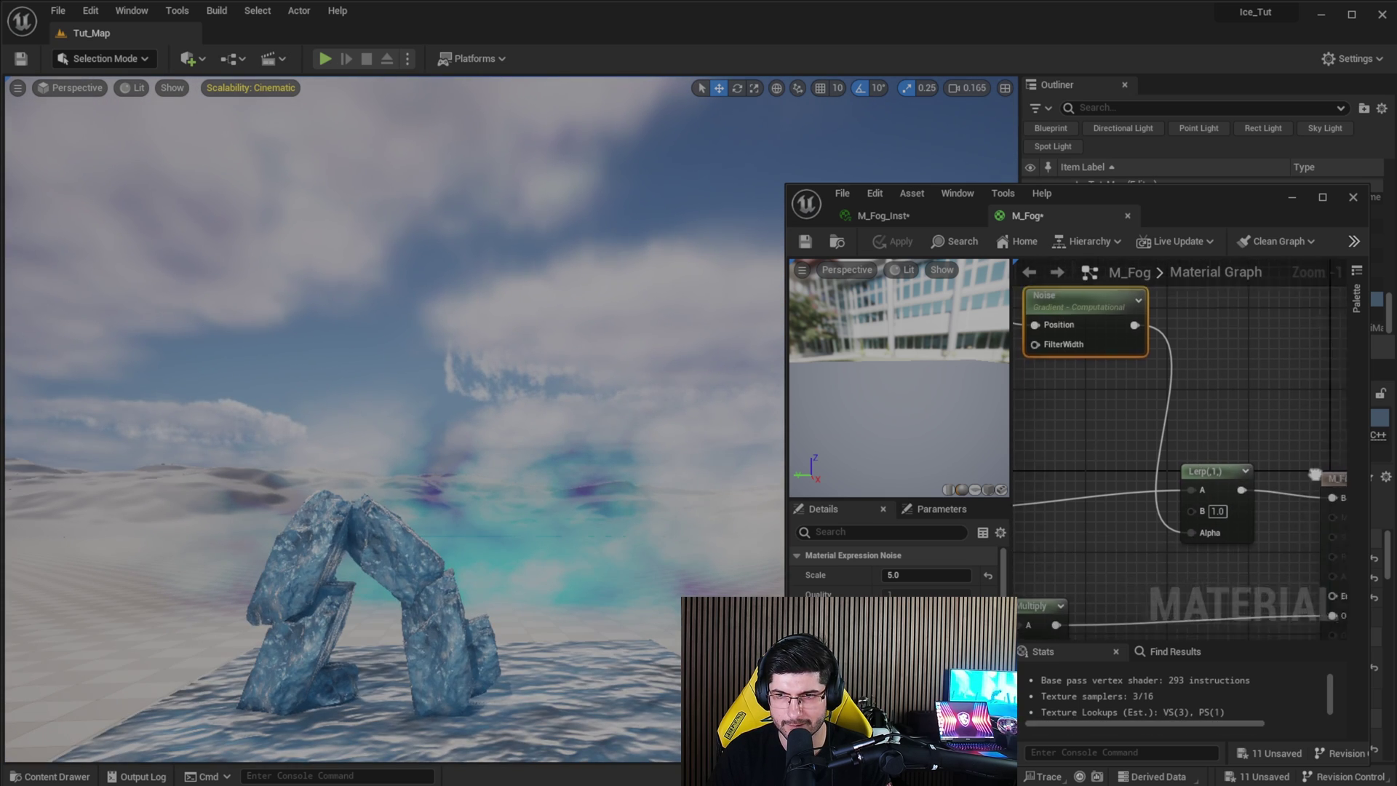
pyautogui.moveTo(1314, 474); pyautogui.dragTo(1099, 366, button='right')
pyautogui.click(1173, 489)
pyautogui.moveTo(1173, 489); pyautogui.dragTo(1226, 430, button='right')
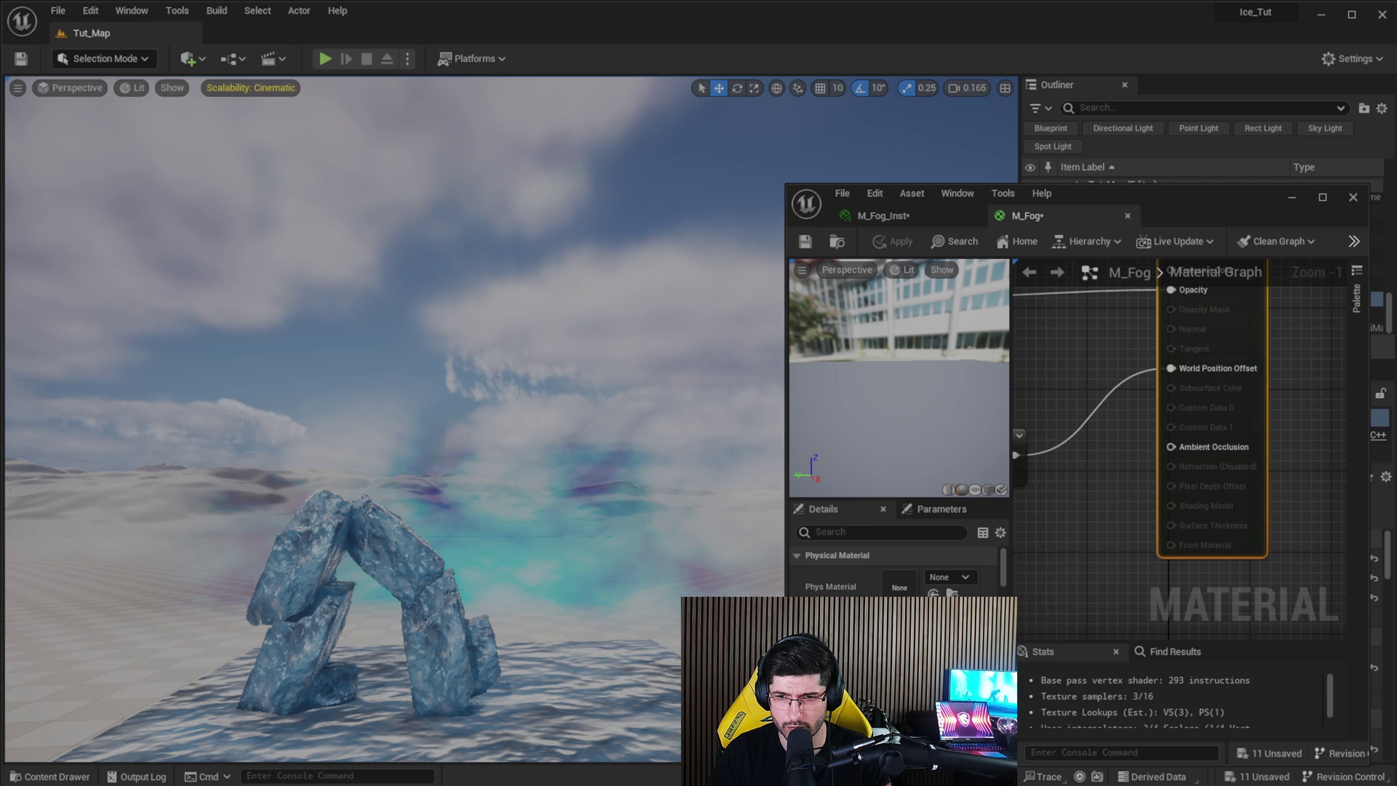
pyautogui.scroll(-2, 903, 641)
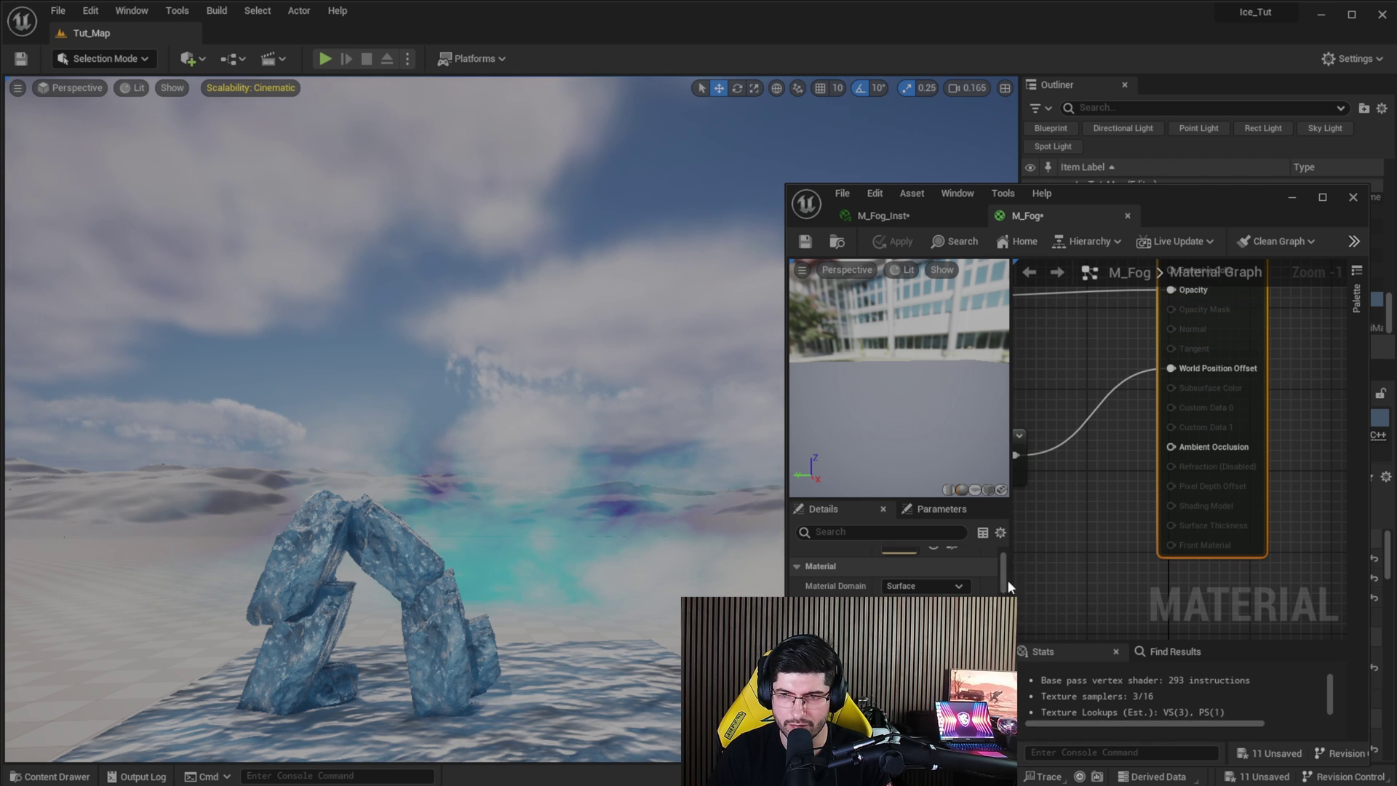
# Select the fog sphere around the ice arch and stretch it horizontally beyond the water plane
pyautogui.moveTo(83, 453); pyautogui.dragTo(29, 454, button='right')
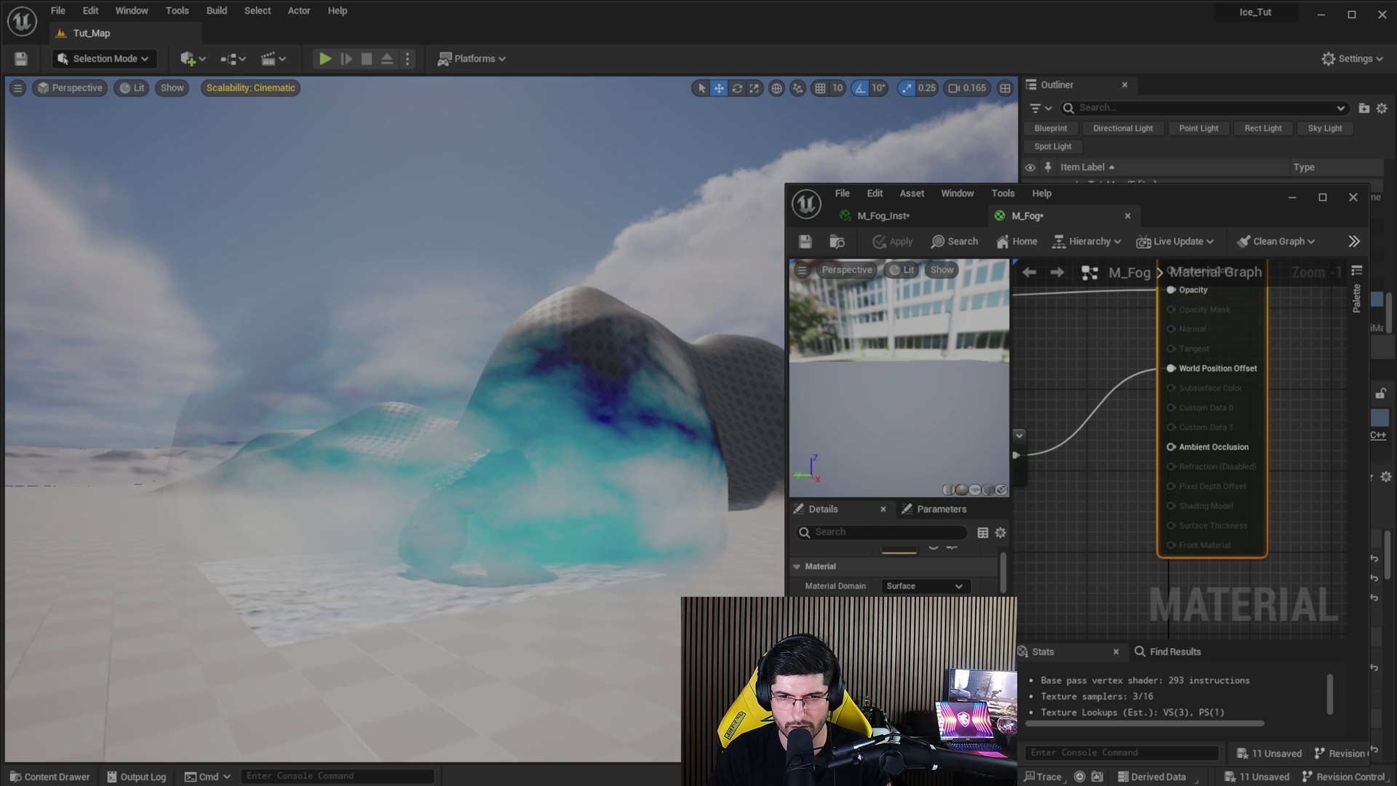
pyautogui.moveTo(602, 468)
pyautogui.mouseDown(button='right')
pyautogui.moveTo(615, 466)
pyautogui.moveTo(596, 472)
pyautogui.mouseUp(button='right')
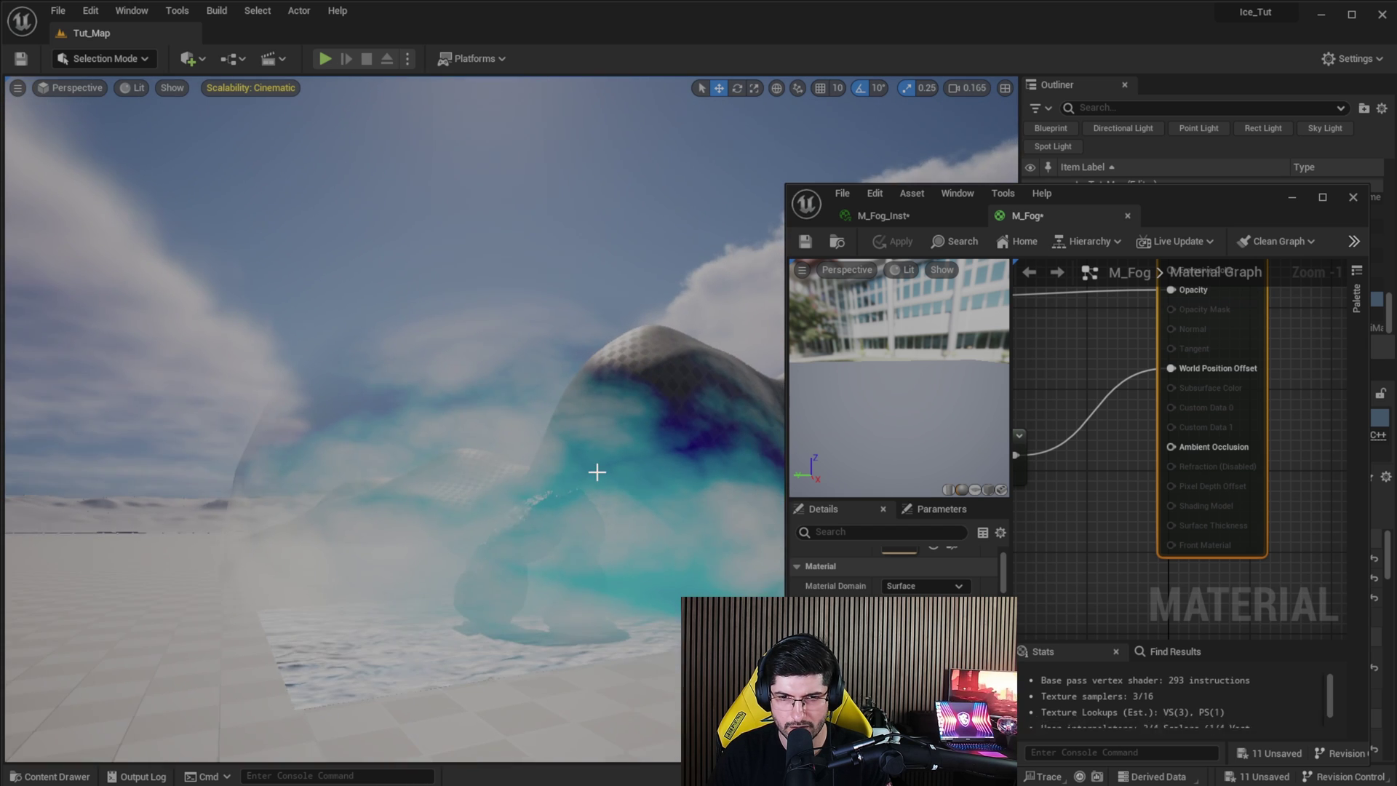
pyautogui.click(597, 473)
pyautogui.moveTo(525, 477); pyautogui.dragTo(524, 437)
pyautogui.press('d')
pyautogui.moveTo(524, 439); pyautogui.dragTo(514, 472, button='right')
pyautogui.press('g')
pyautogui.press('g')
pyautogui.press('r')
pyautogui.moveTo(522, 502); pyautogui.dragTo(583, 459)
pyautogui.press('a')
pyautogui.moveTo(236, 443); pyautogui.dragTo(241, 444, button='right')
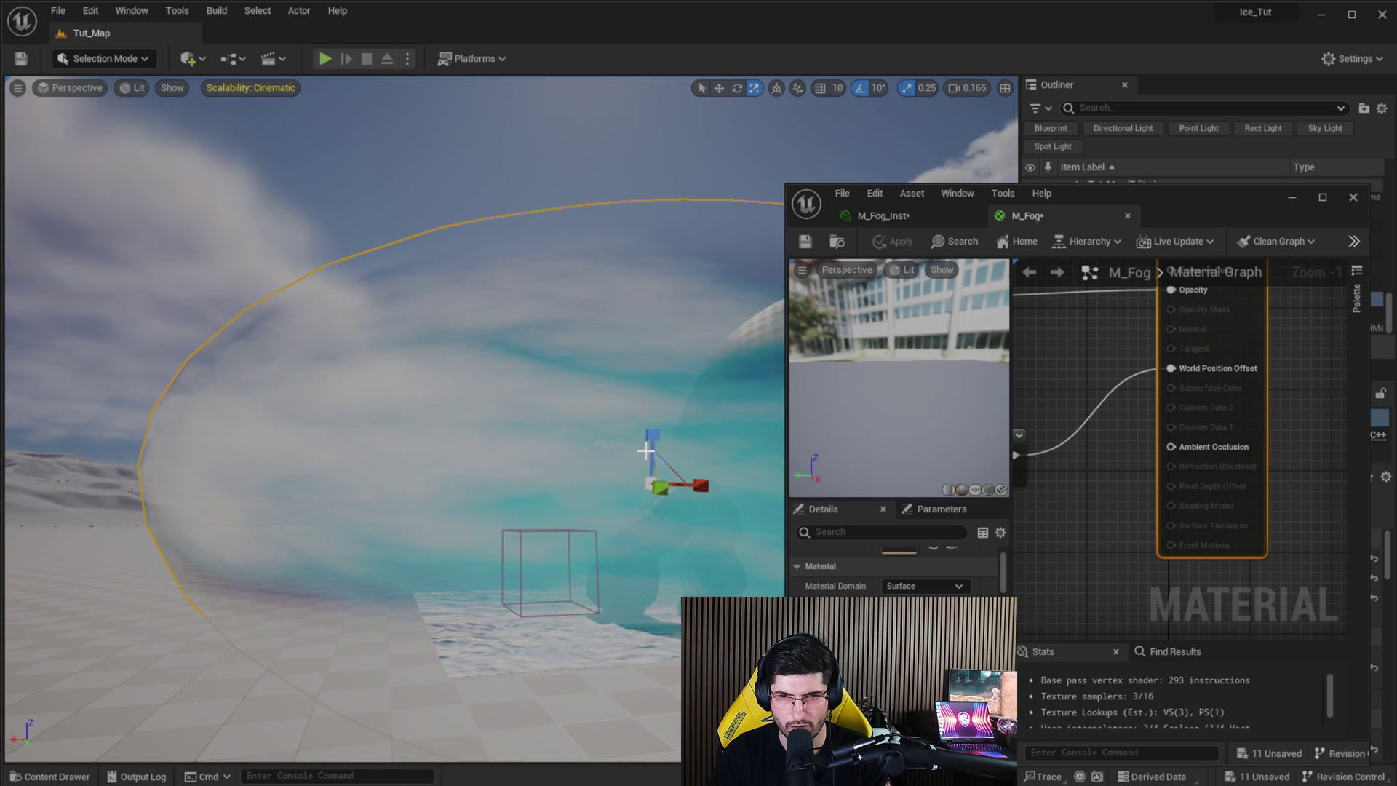
# Stretch the fog sphere taller along Z and check its coverage around the arch
pyautogui.moveTo(653, 447); pyautogui.dragTo(653, 397)
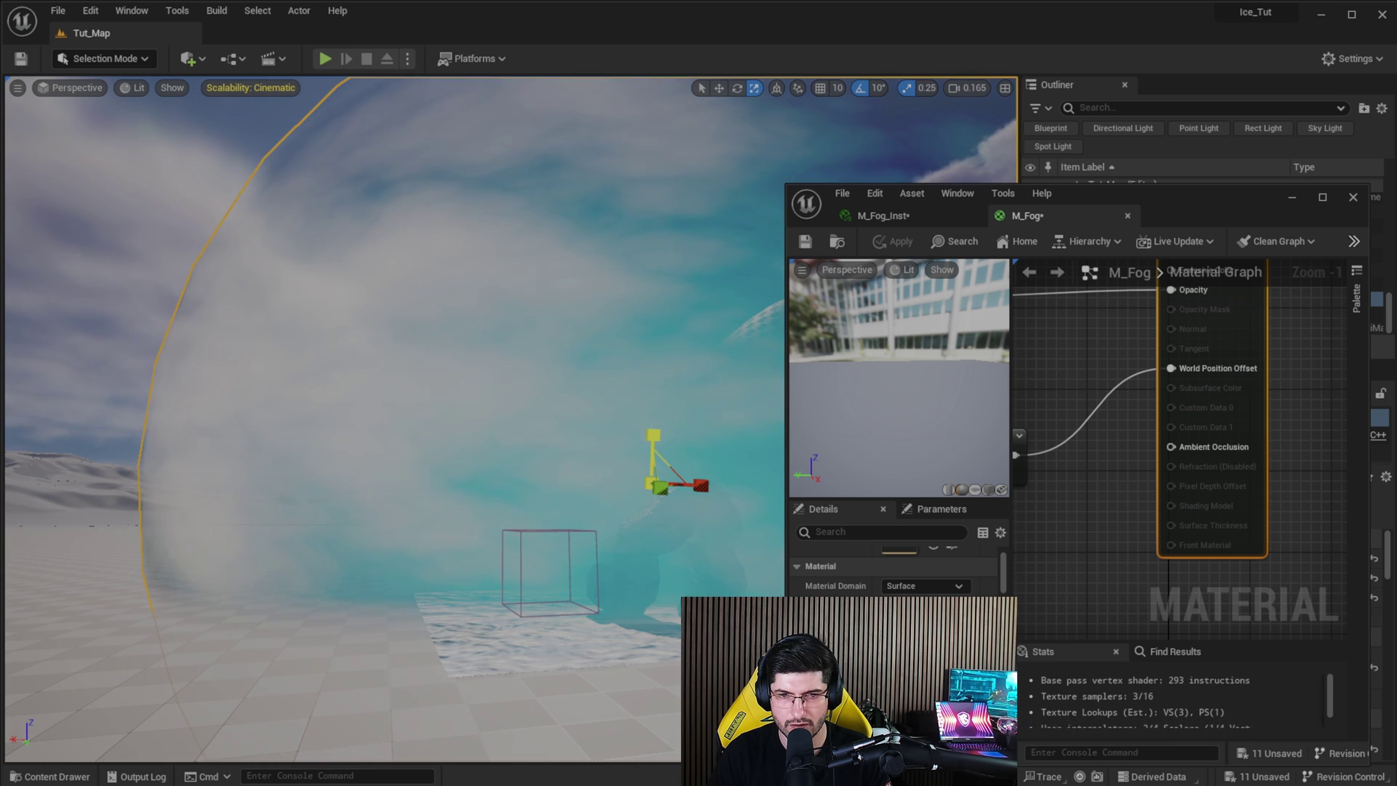
pyautogui.press('d')
pyautogui.moveTo(640, 408)
pyautogui.mouseDown(button='right')
pyautogui.moveTo(643, 364)
pyautogui.moveTo(647, 393)
pyautogui.mouseUp(button='right')
pyautogui.press('g')
pyautogui.moveTo(436, 502); pyautogui.dragTo(484, 278, button='right')
pyautogui.press('s')
pyautogui.moveTo(439, 417)
pyautogui.mouseDown(button='right')
pyautogui.moveTo(412, 425)
pyautogui.moveTo(440, 418)
pyautogui.mouseUp(button='right')
pyautogui.press('w')
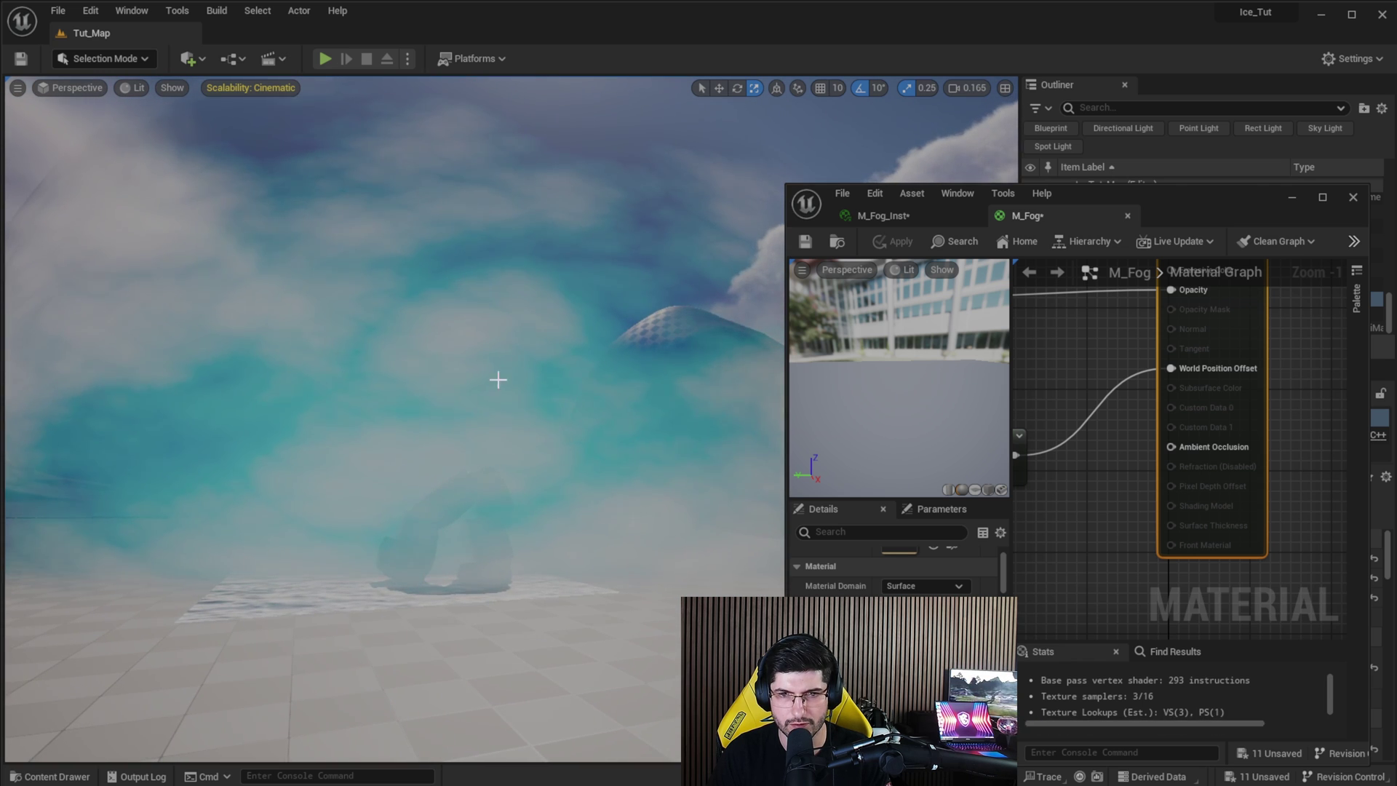
pyautogui.moveTo(497, 380); pyautogui.dragTo(466, 360, button='right')
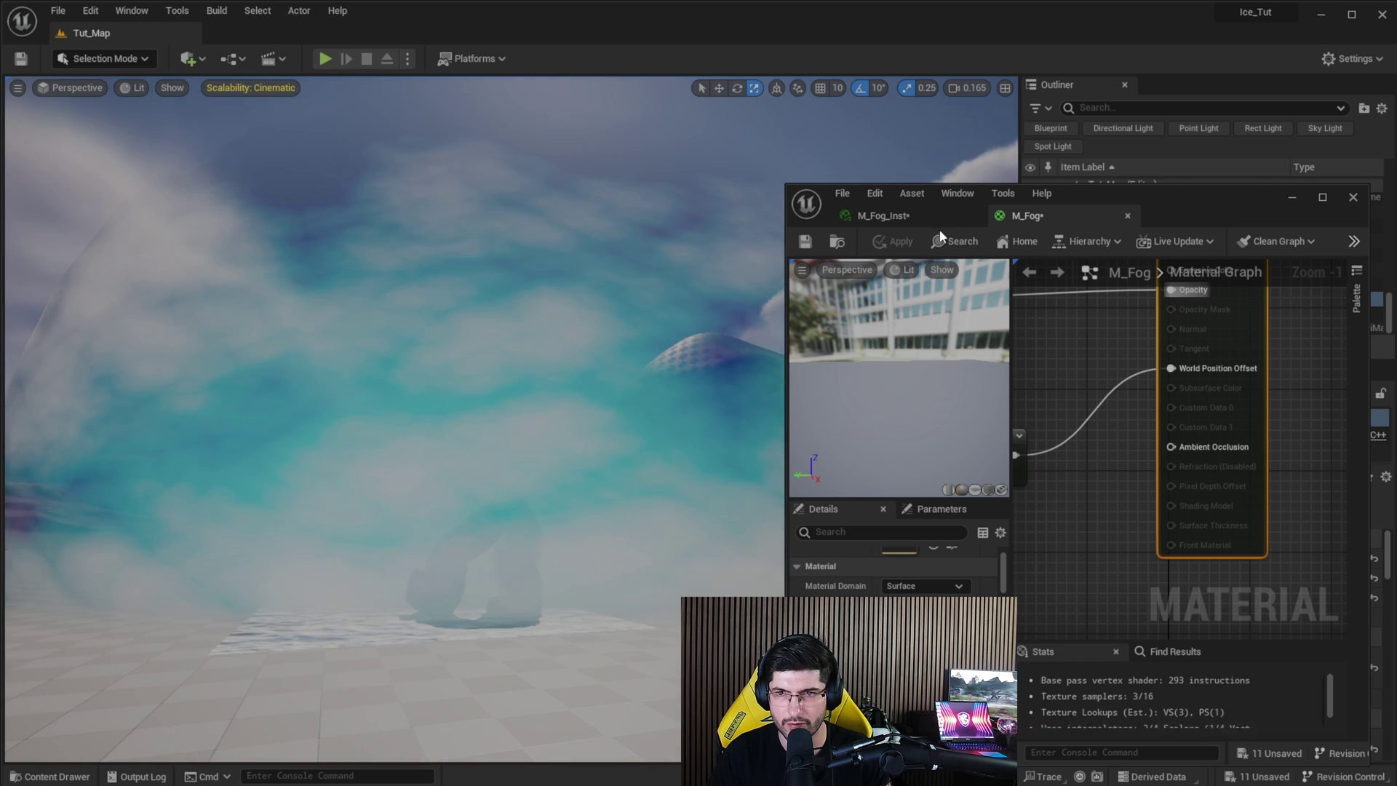
# Enable the Invert_Density override in M_Fog_Inst, try the inverted density and turn the switch back off
pyautogui.click(965, 215)
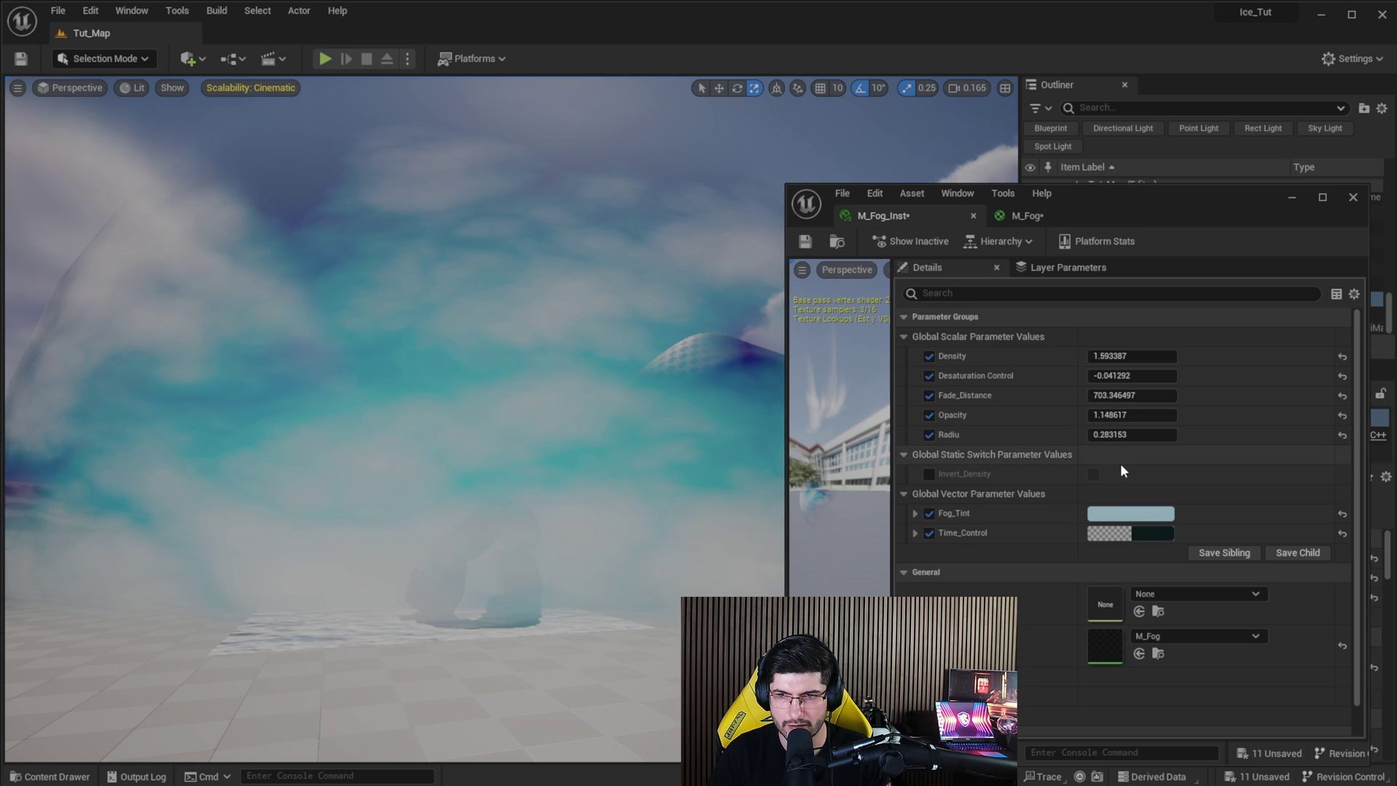
pyautogui.click(929, 474)
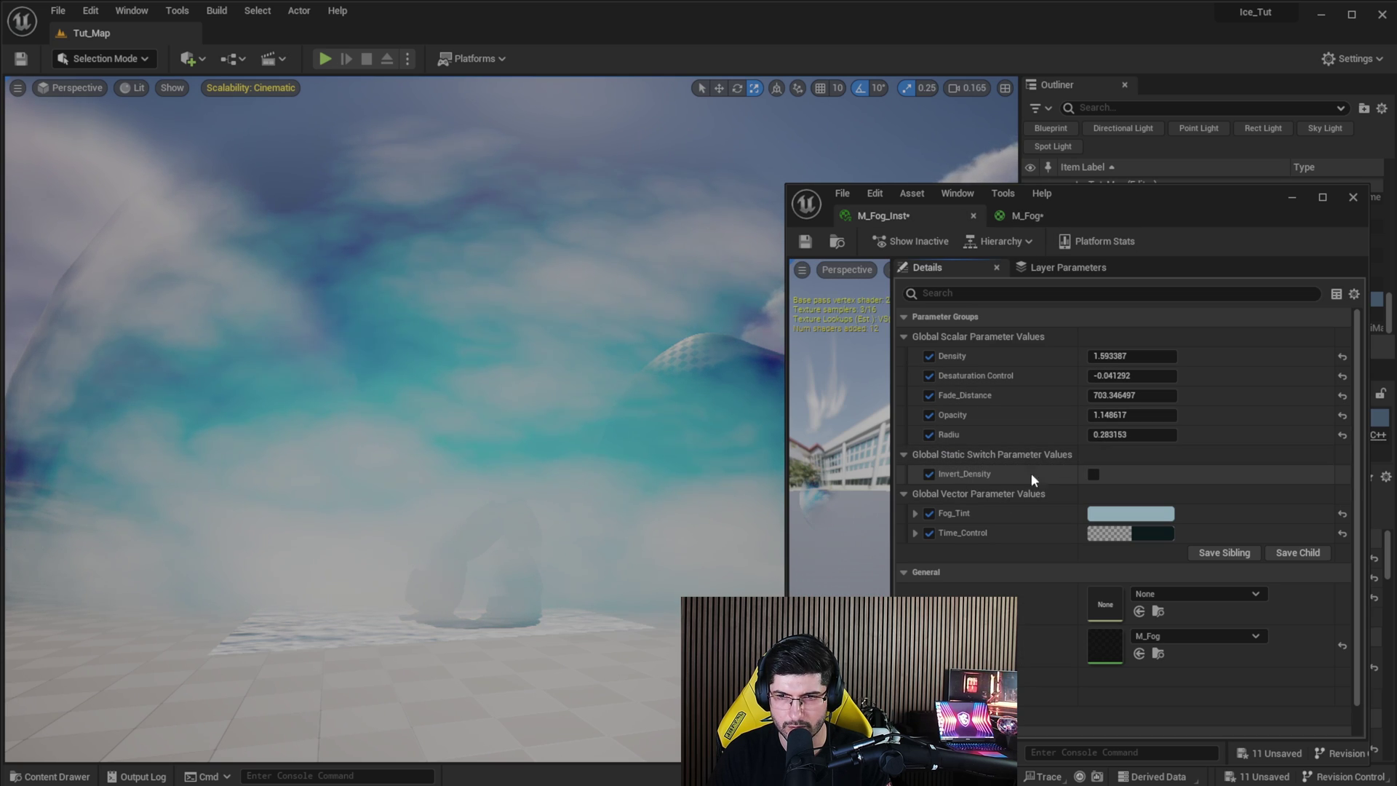
pyautogui.click(1094, 475)
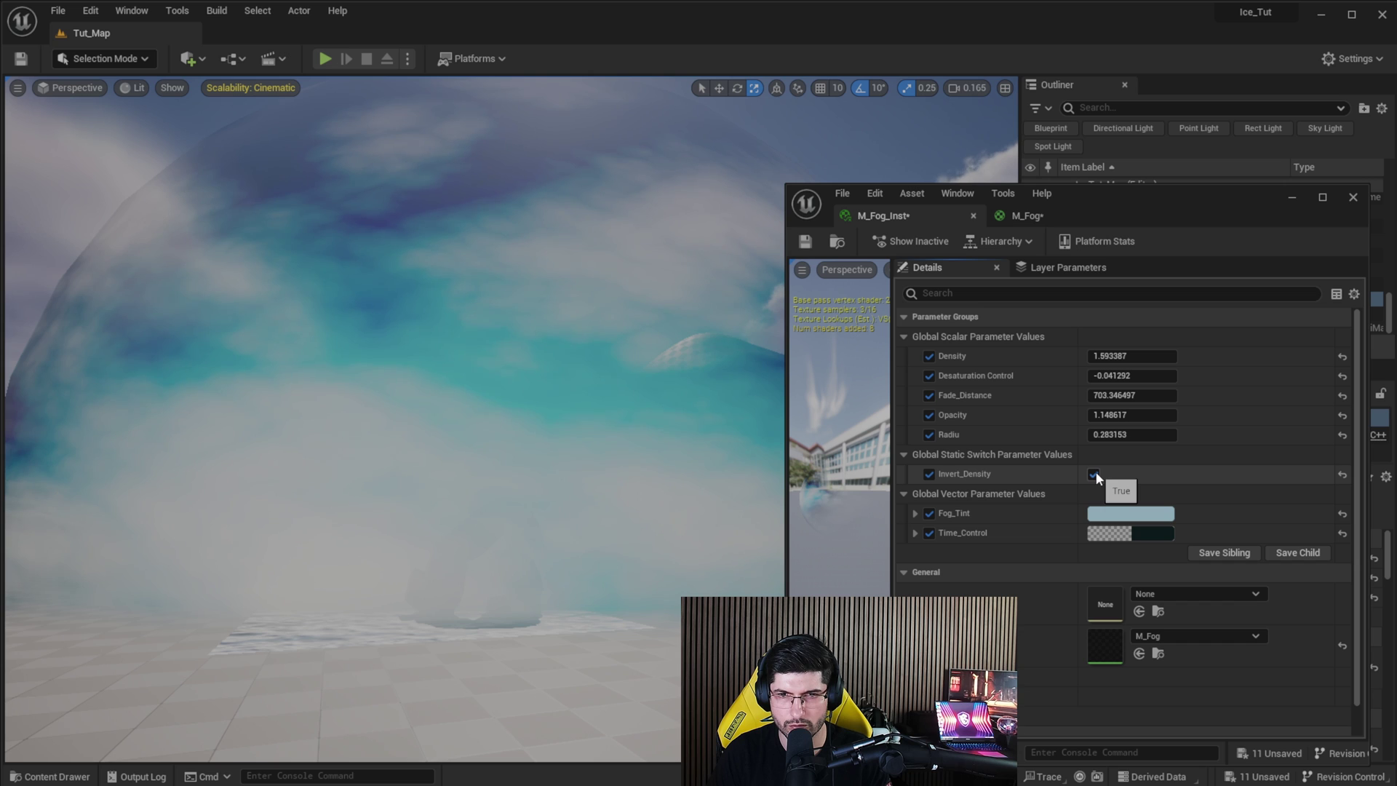
pyautogui.click(1094, 474)
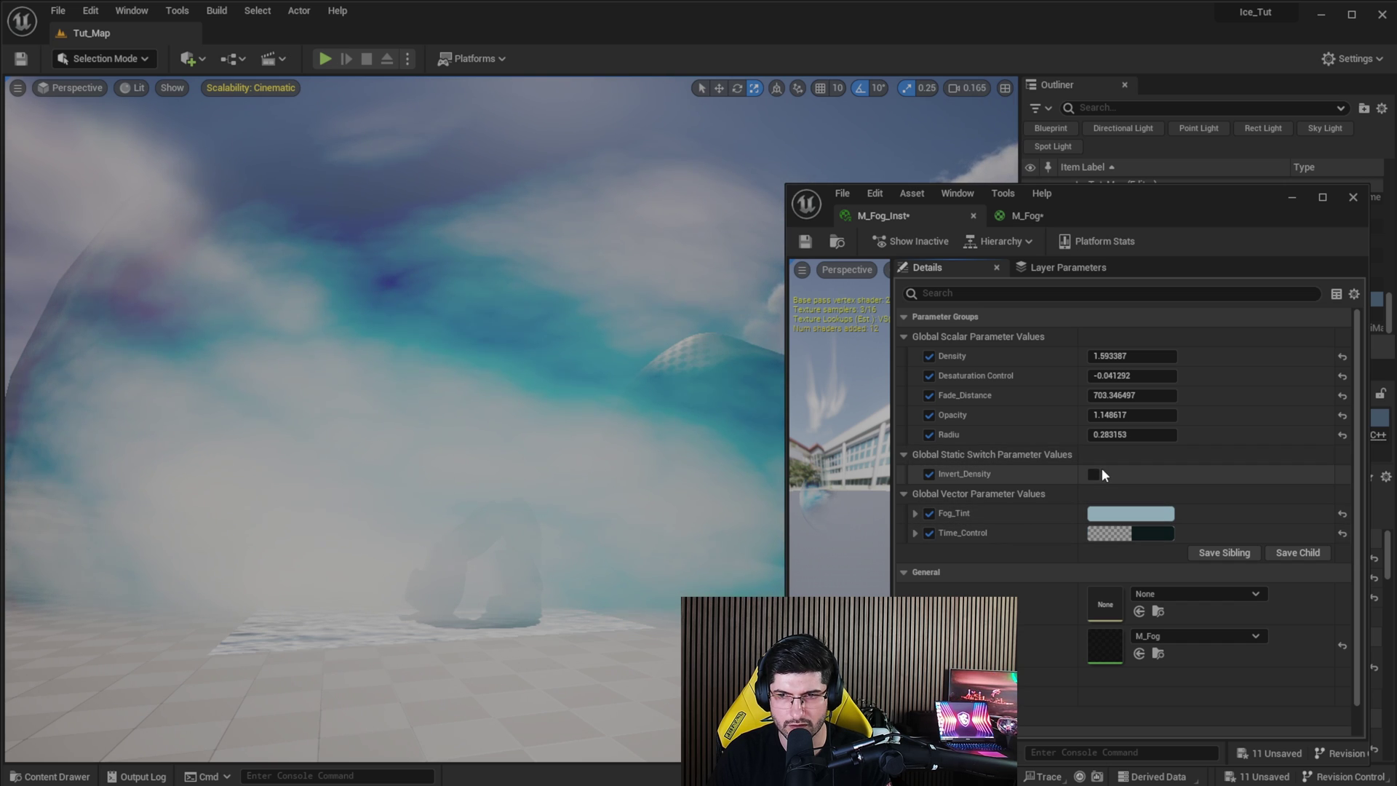
# Recheck Invert_Density on and off and tune the fog instance to Density about 1.24, Radiu about 0.17, Opacity about 2.04 and Fade_Distance about 2061
pyautogui.click(1098, 474)
pyautogui.click(1099, 475)
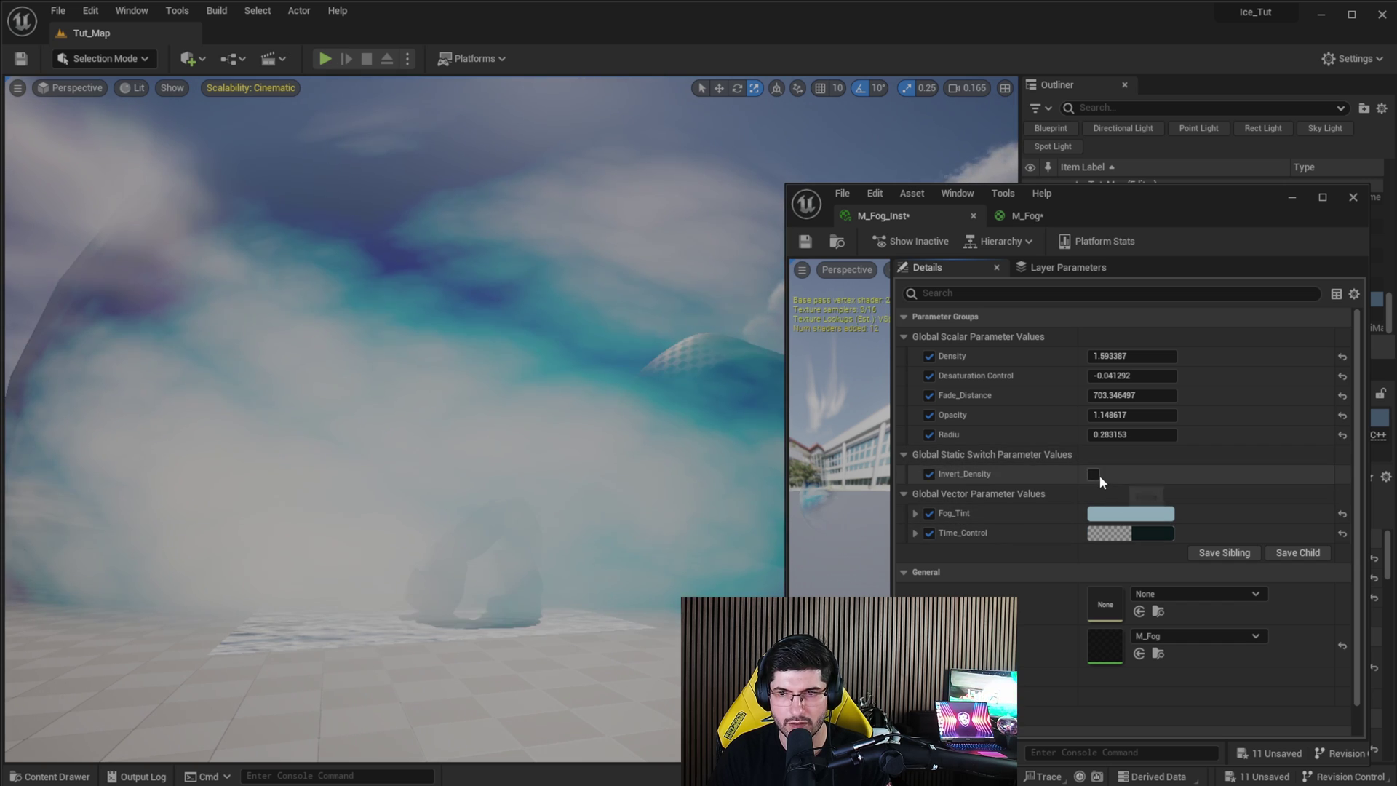
pyautogui.moveTo(1142, 356); pyautogui.dragTo(1111, 356)
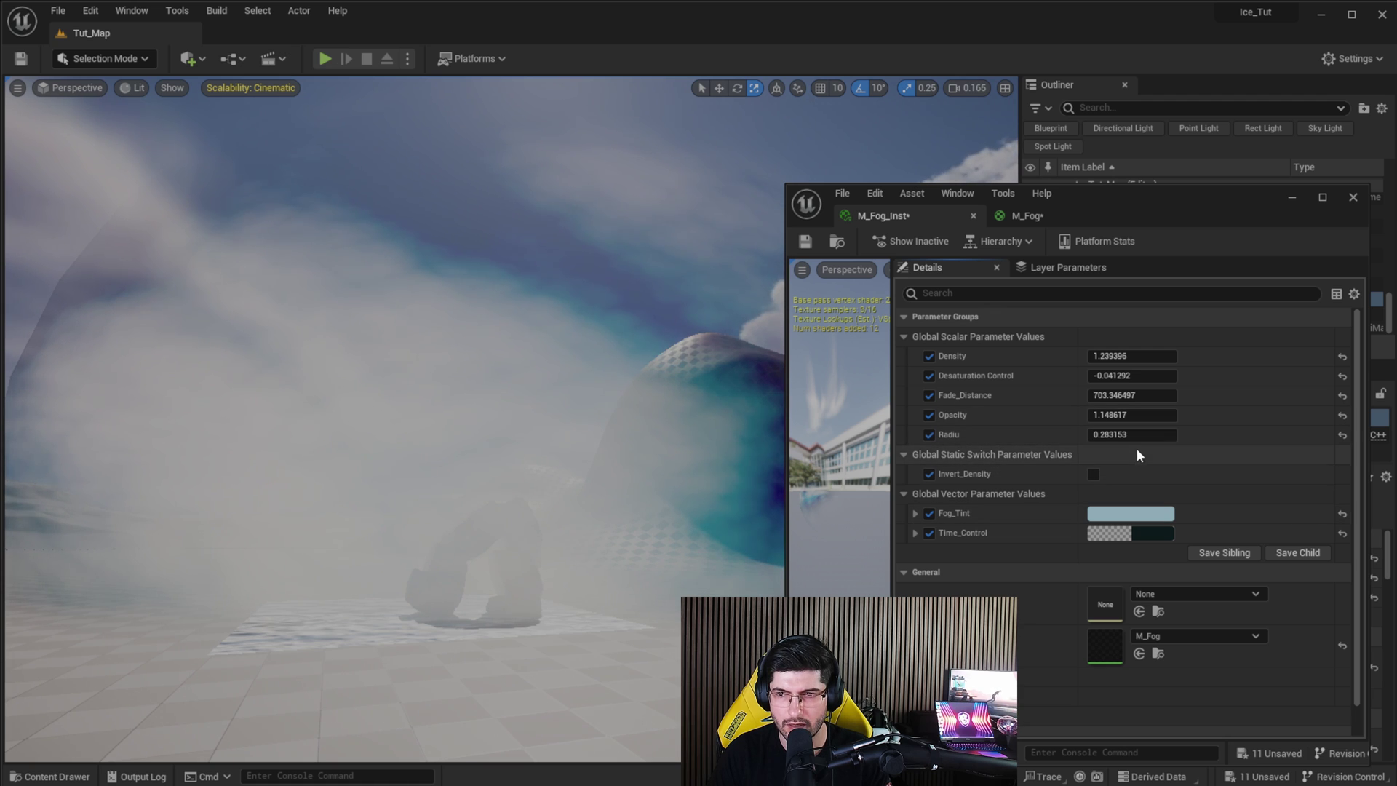
pyautogui.moveTo(1132, 435)
pyautogui.mouseDown()
pyautogui.moveTo(1159, 434)
pyautogui.moveTo(1113, 434)
pyautogui.mouseUp()
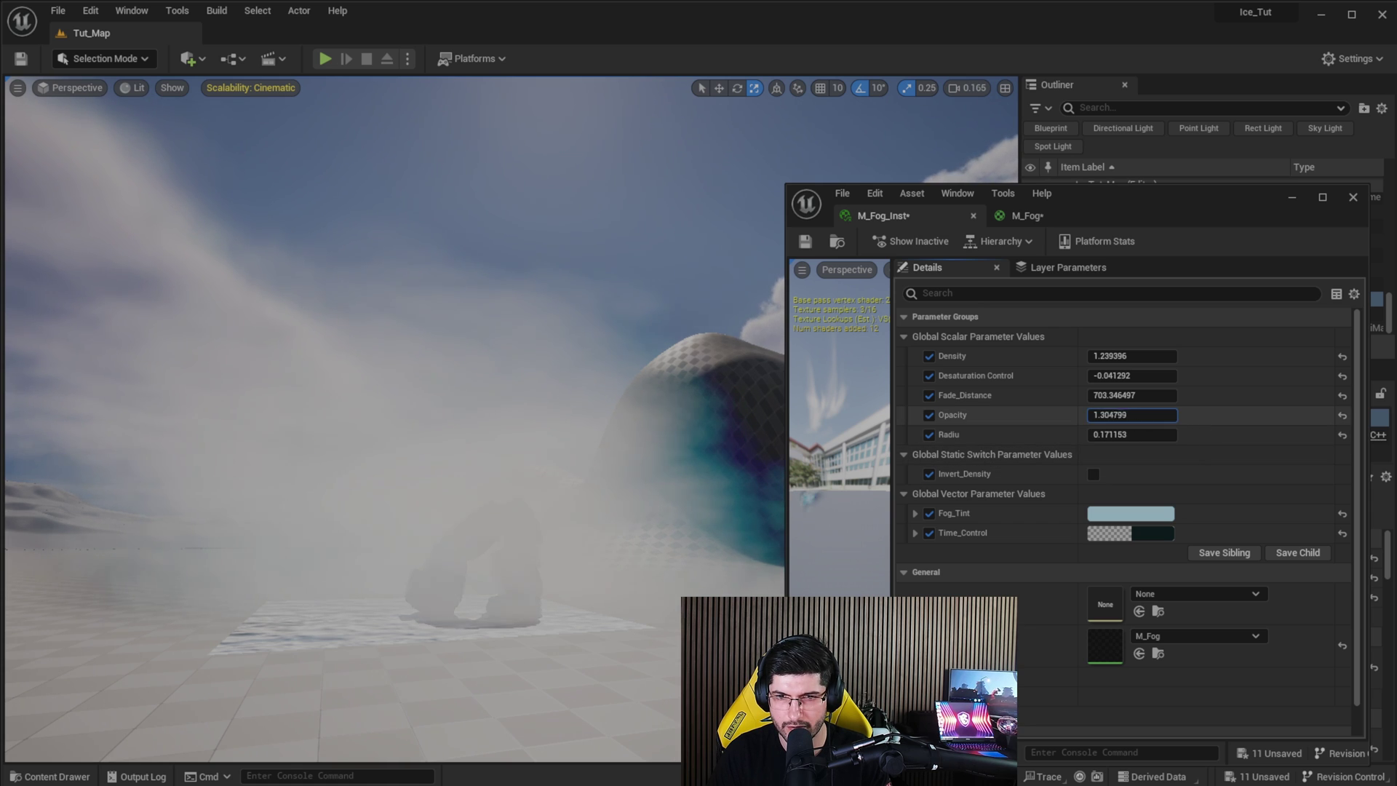
pyautogui.moveTo(1133, 415); pyautogui.dragTo(1183, 395)
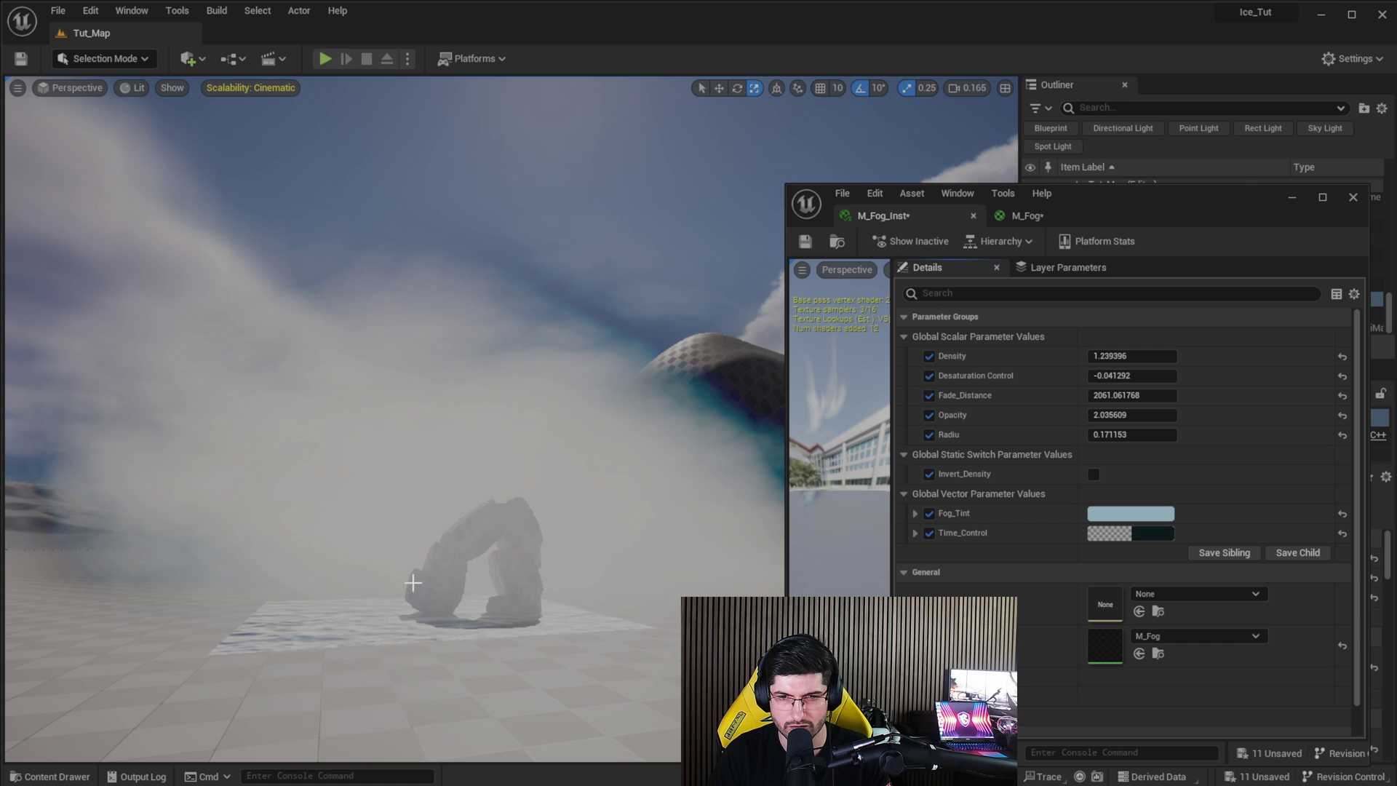
# Refine the fog around the ice arch with Fade_Distance about 1439, Opacity about 1.34 and Desaturation Control about -2.07
pyautogui.moveTo(431, 611); pyautogui.dragTo(431, 618, button='right')
pyautogui.press('w')
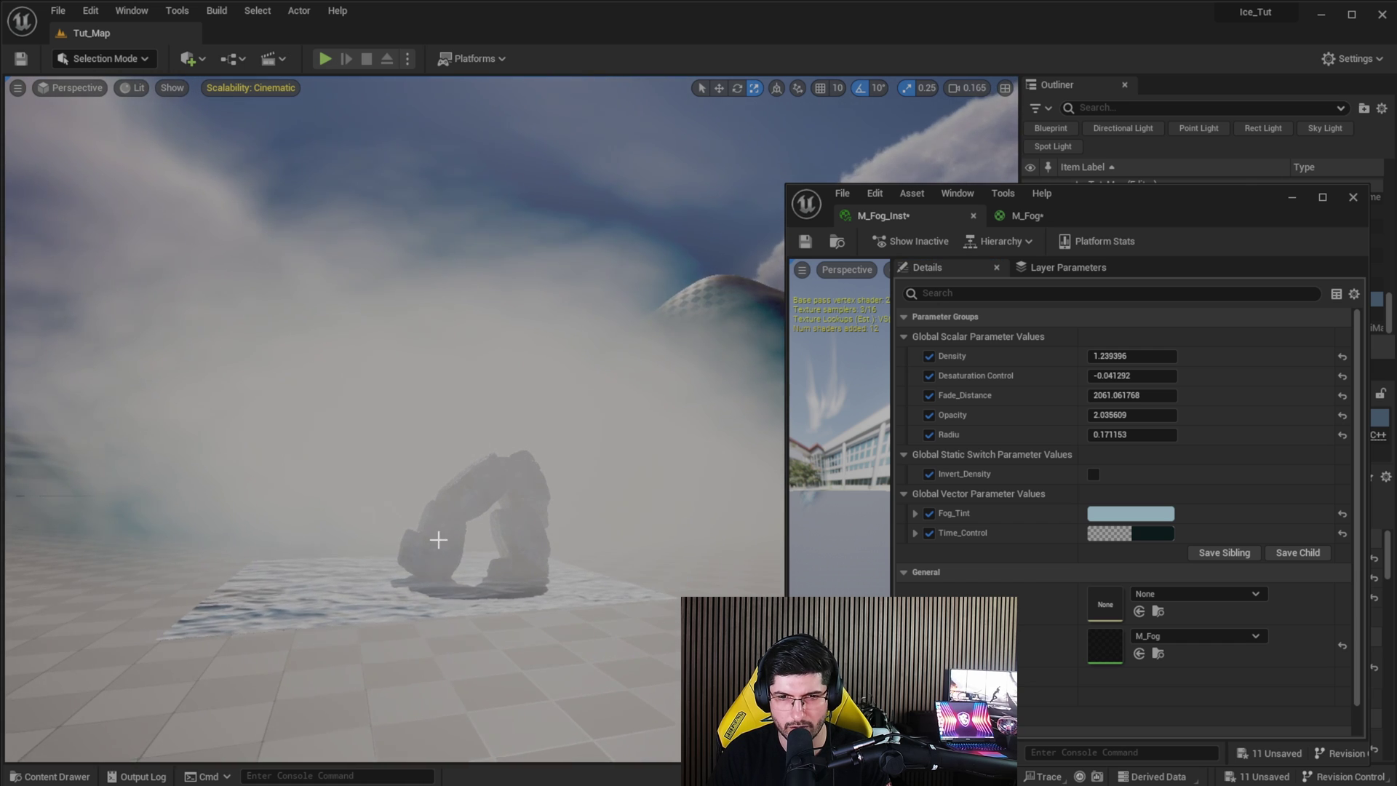
pyautogui.moveTo(438, 539); pyautogui.dragTo(445, 508, button='right')
pyautogui.moveTo(1157, 395); pyautogui.dragTo(1139, 356)
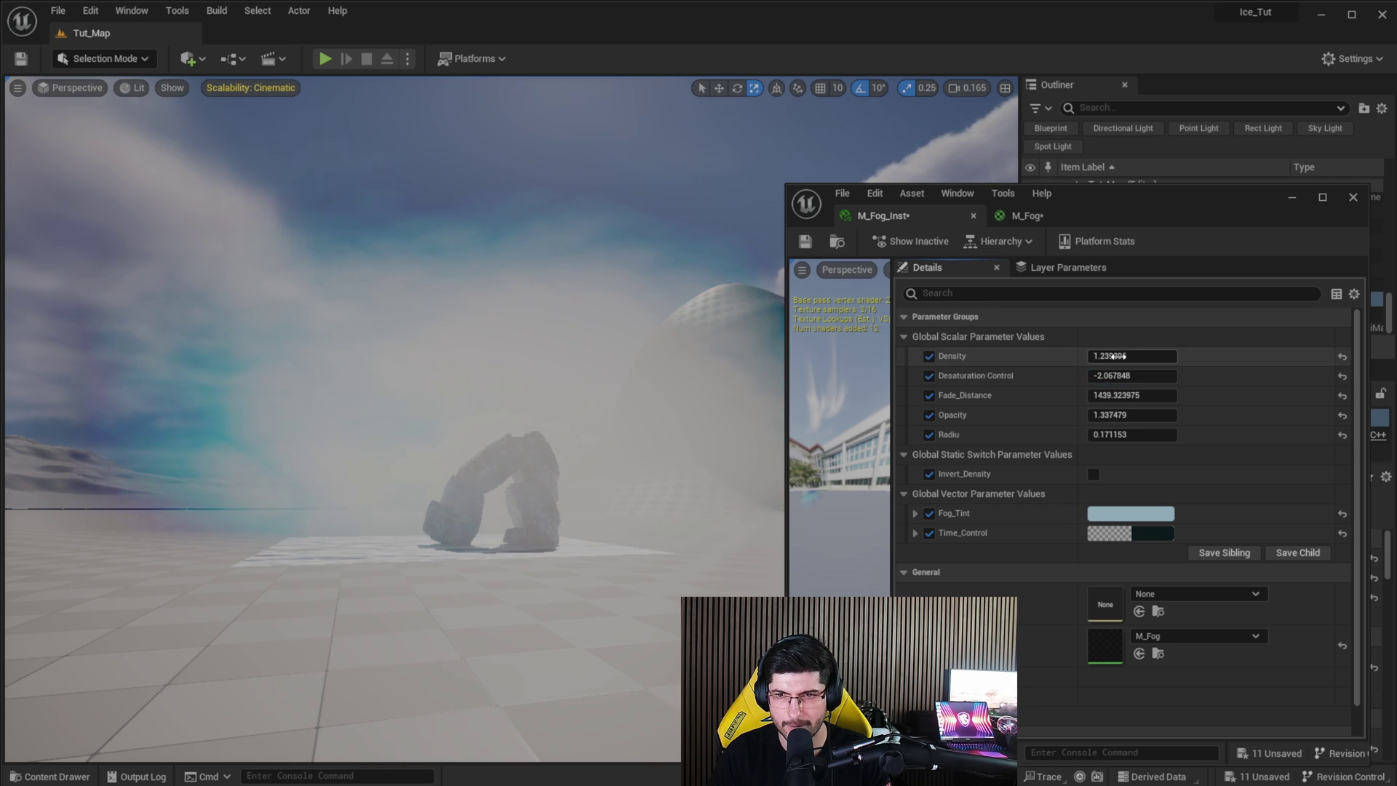